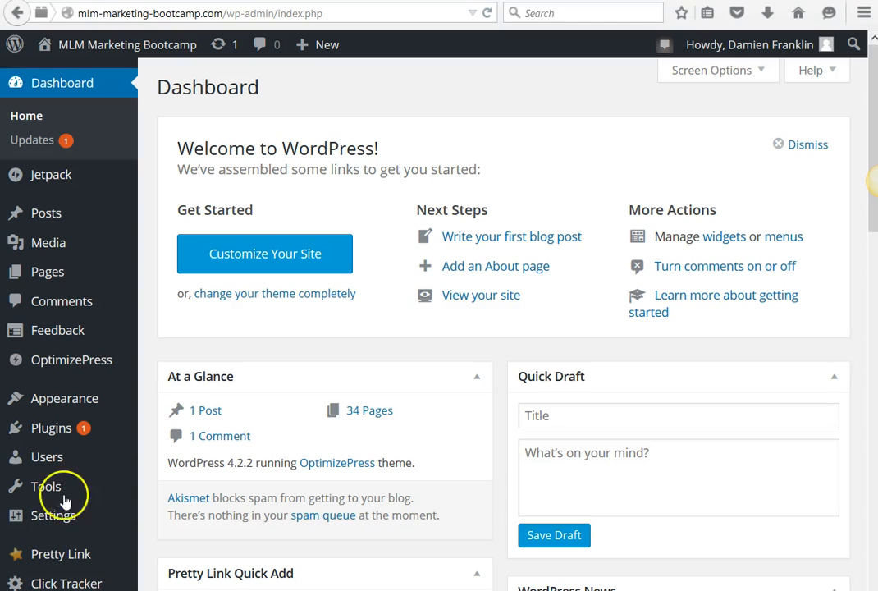
Open the OptimizePress page creation area and go to the Sales Pages template category.
left_click(73, 361)
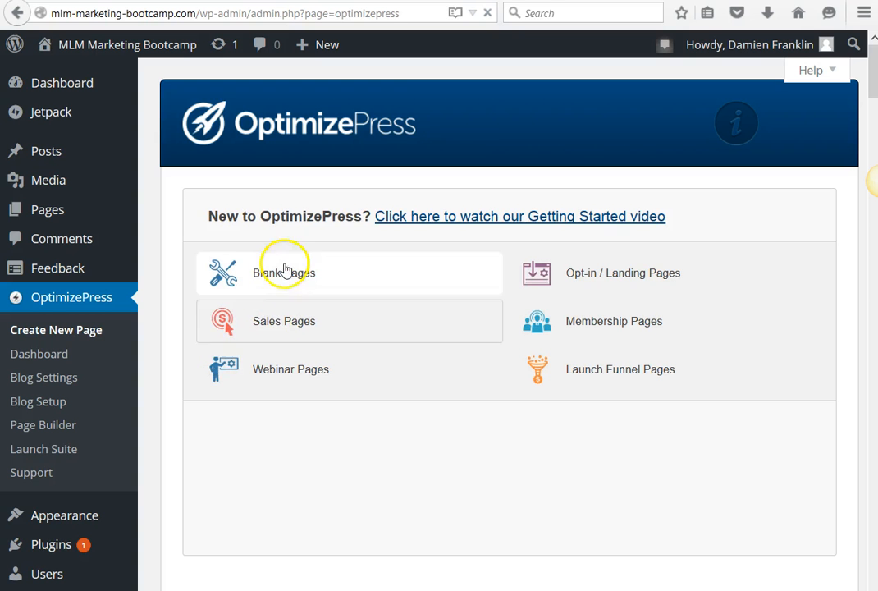
left_click(291, 329)
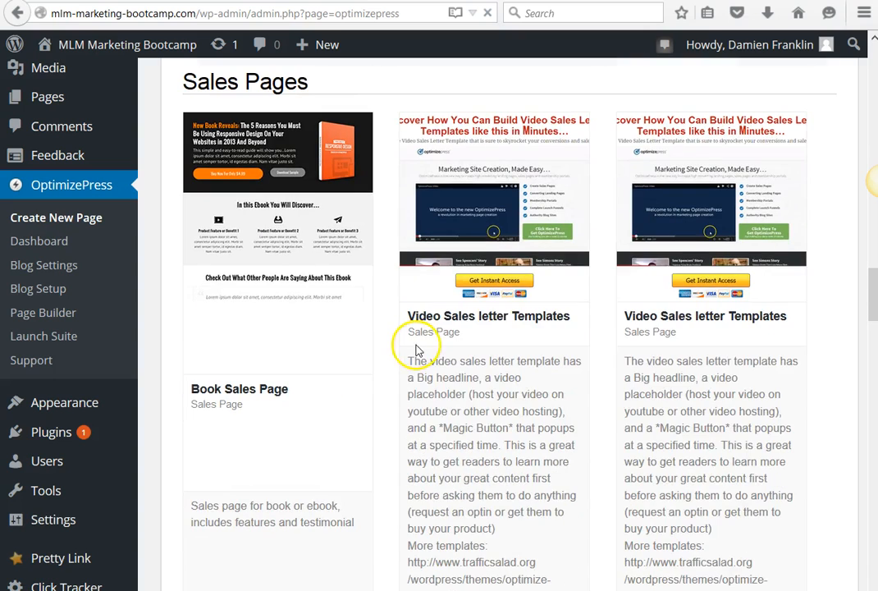
scroll(337, 313, "up", 2)
scroll(343, 303, "down", 1)
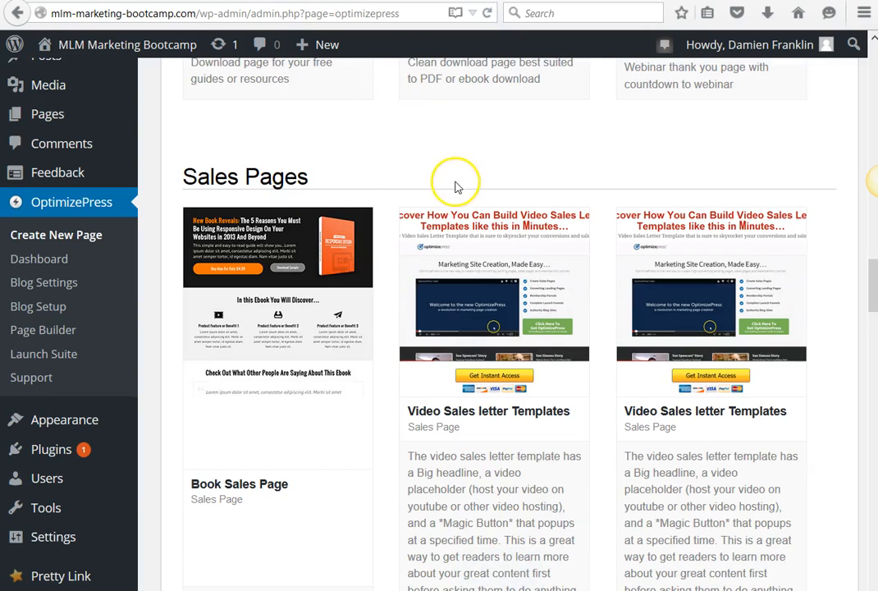
Examine the installed Sales Pages templates, including Book Sales Page and the Video Sales letter Templates.
scroll(456, 187, "down", 2)
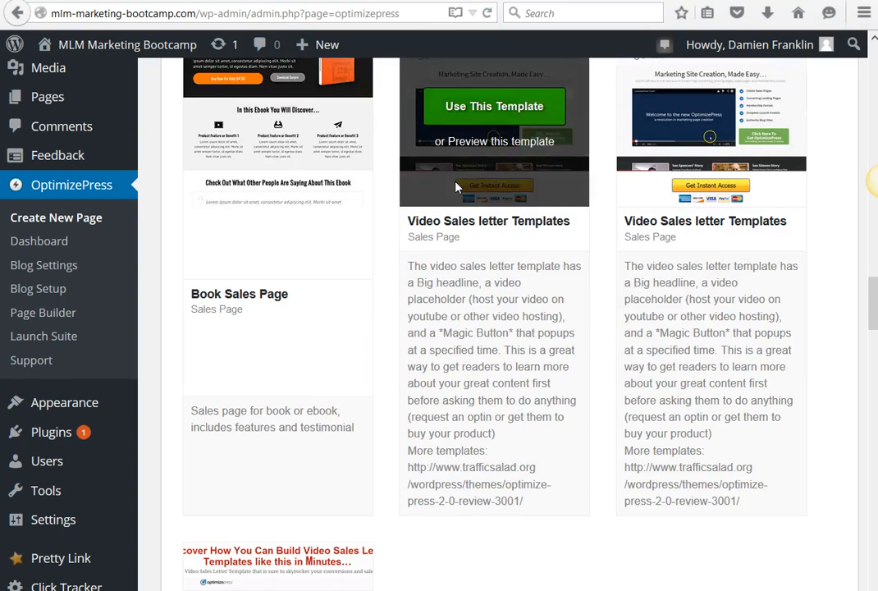
scroll(457, 187, "up", 1)
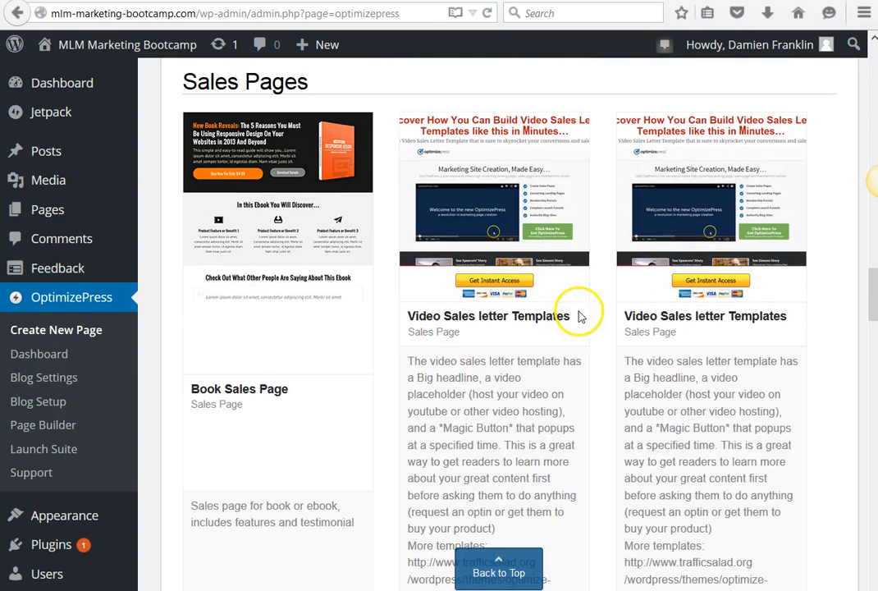
scroll(574, 314, "up", 1)
scroll(464, 280, "down", 4)
scroll(456, 329, "down", 2)
scroll(462, 285, "up", 7)
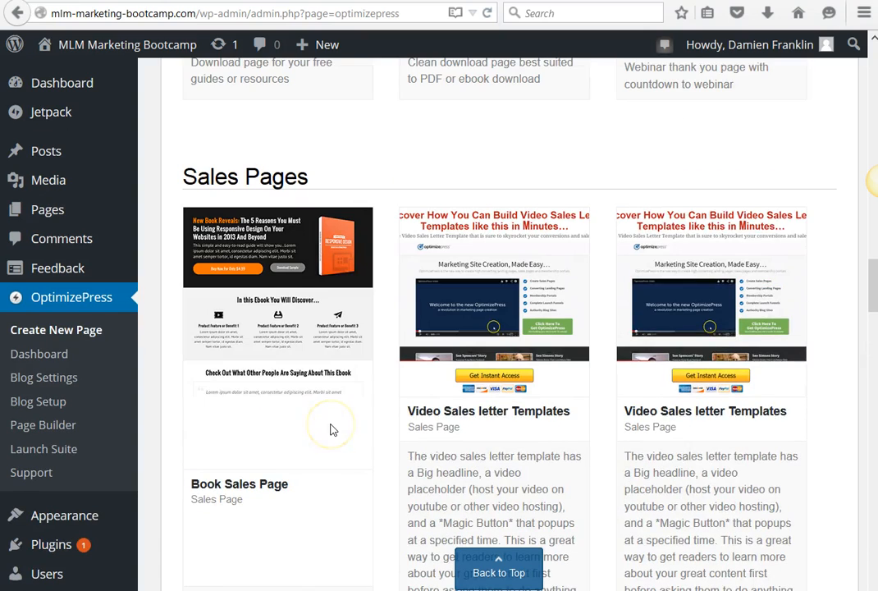
scroll(332, 428, "up", 1)
scroll(332, 428, "down", 1)
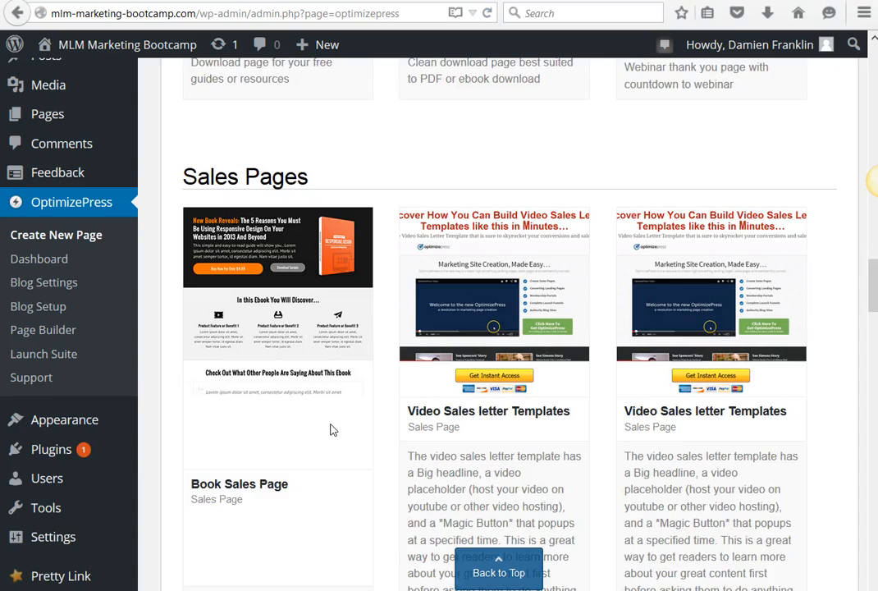
scroll(333, 429, "down", 2)
scroll(332, 428, "up", 3)
scroll(332, 428, "down", 4)
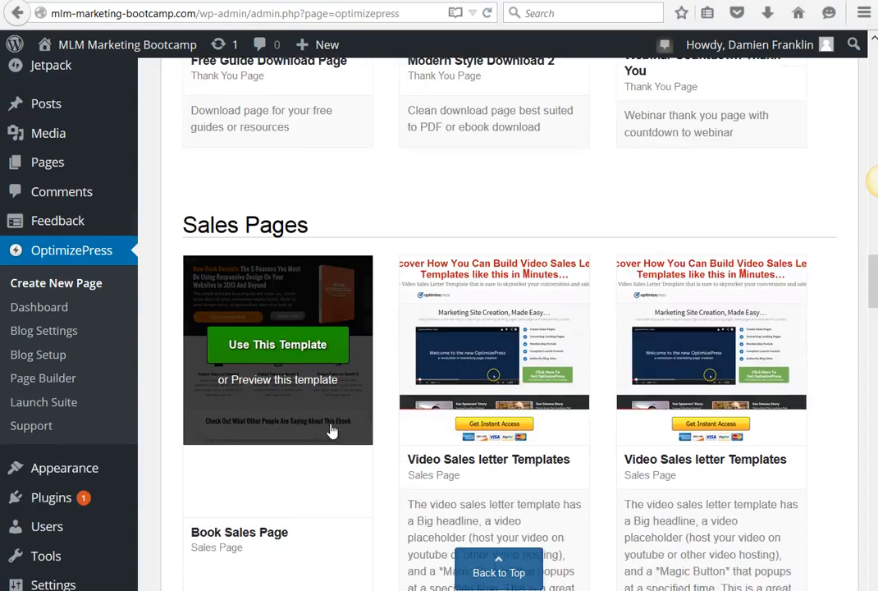
scroll(332, 428, "down", 7)
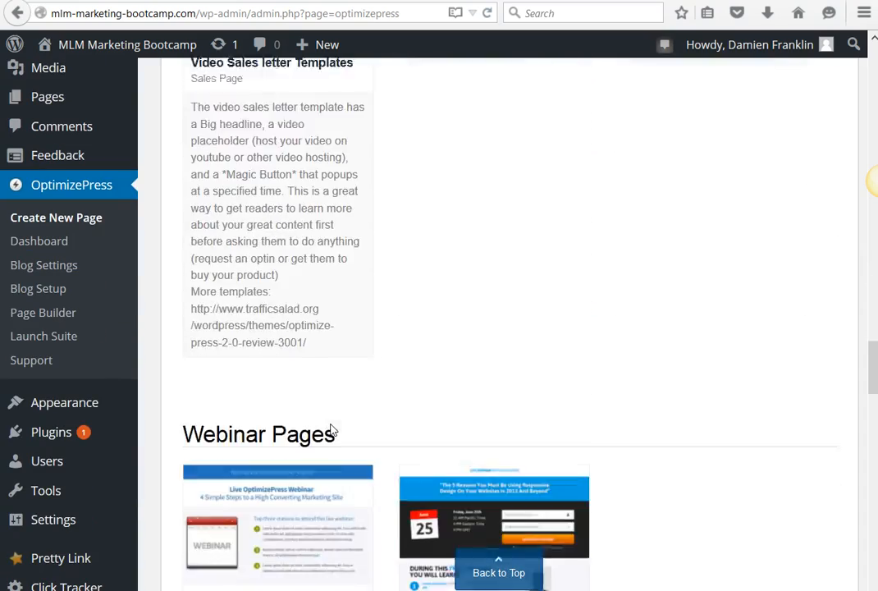
scroll(332, 428, "up", 11)
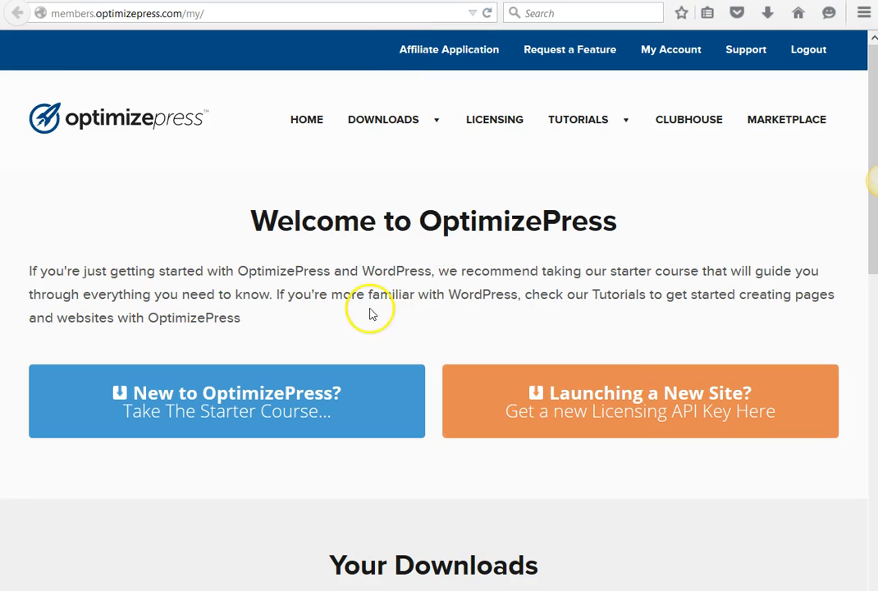
Open the Clubhouse from the OptimizePress members site and review its sample templates and the list of template types.
mouse_move(617, 134)
left_click(677, 130)
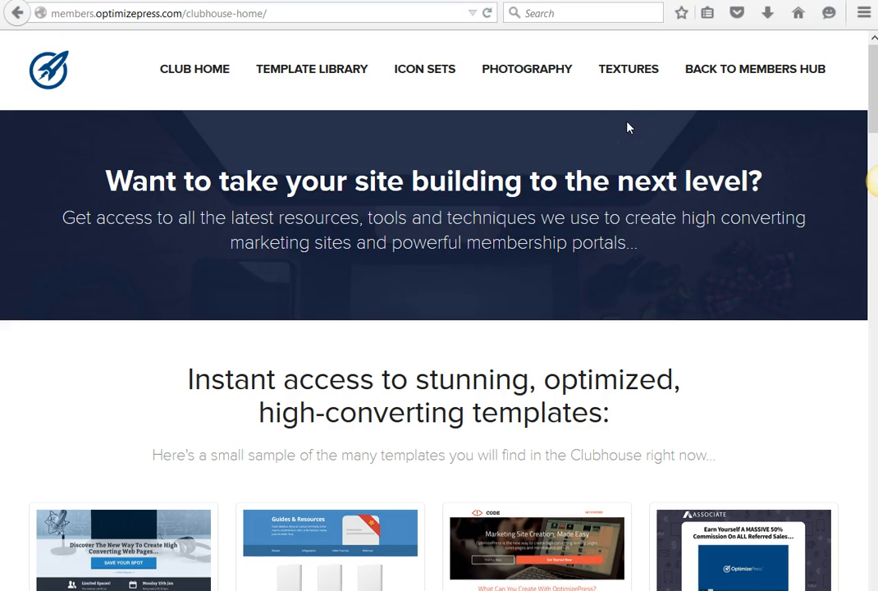
scroll(601, 148, "down", 6)
scroll(602, 144, "down", 9)
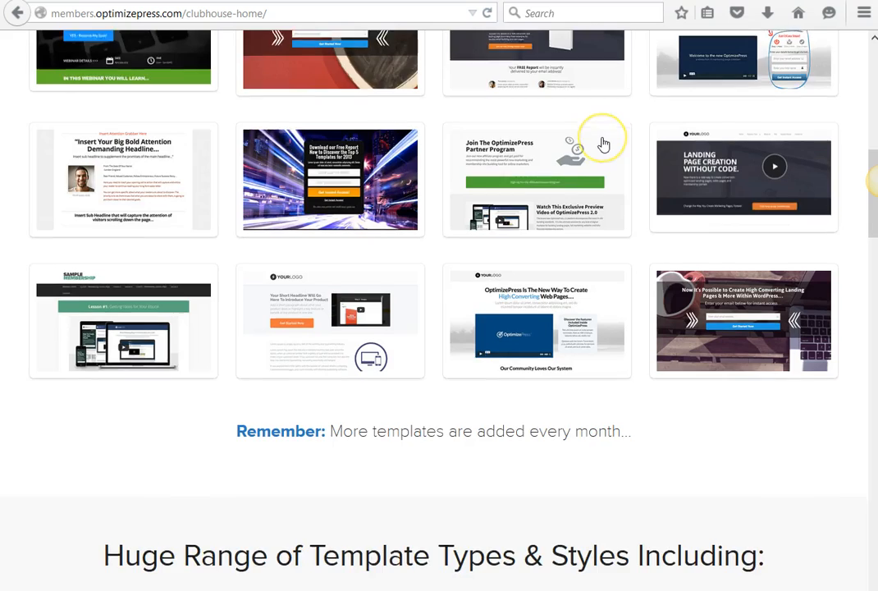
scroll(448, 147, "up", 2)
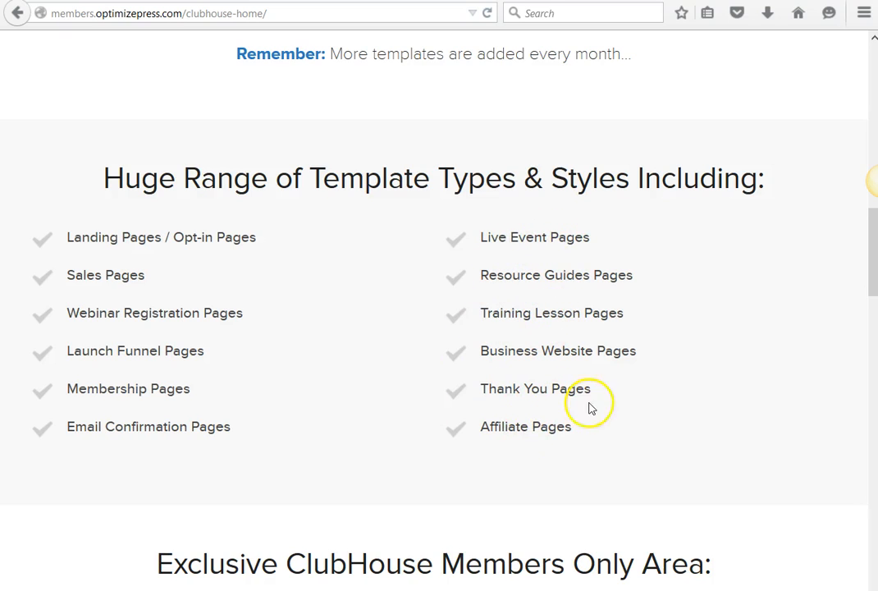
scroll(418, 294, "down", 2)
scroll(419, 294, "down", 5)
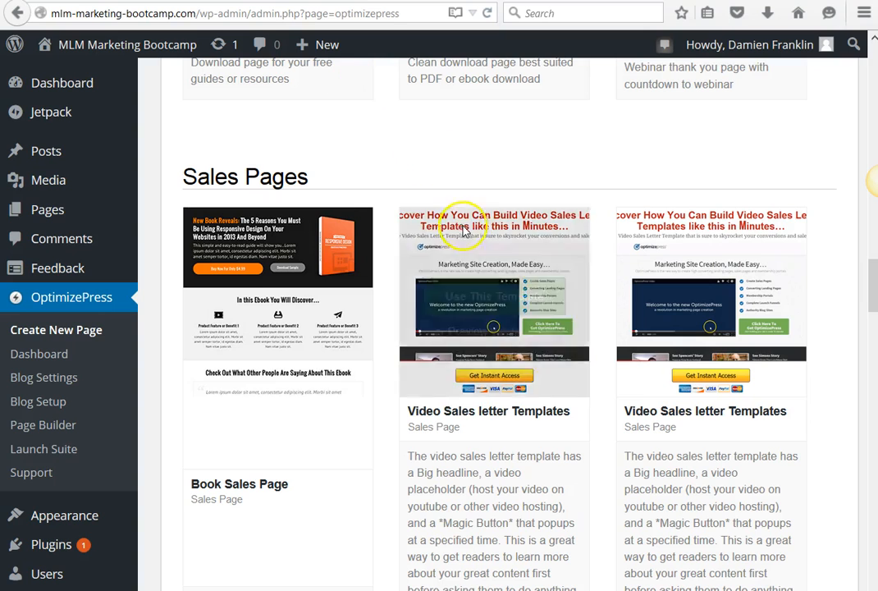
Return to the WordPress template gallery and compare the previews and descriptions of the Sales Pages templates.
mouse_move(708, 311)
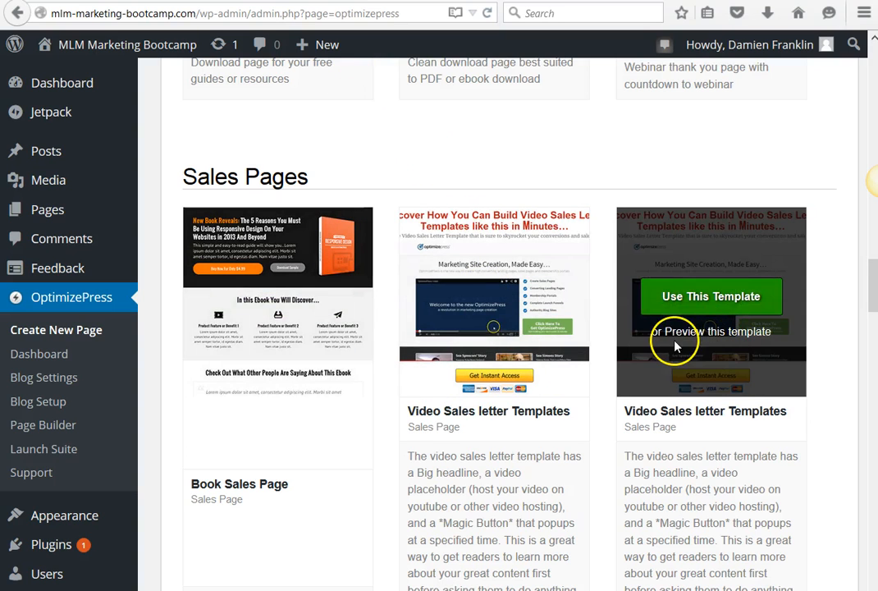
scroll(680, 343, "down", 3)
scroll(457, 388, "down", 1)
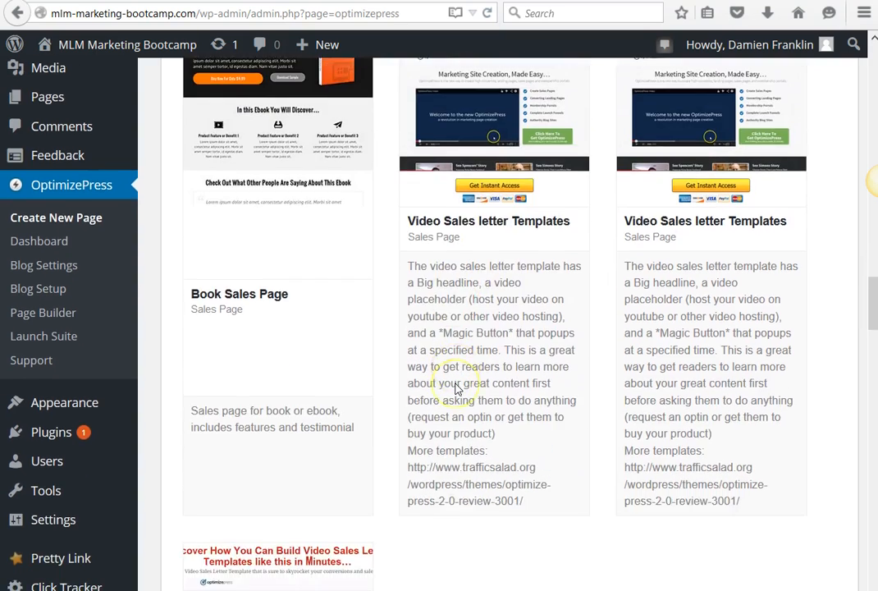
scroll(457, 388, "up", 3)
scroll(431, 361, "down", 2)
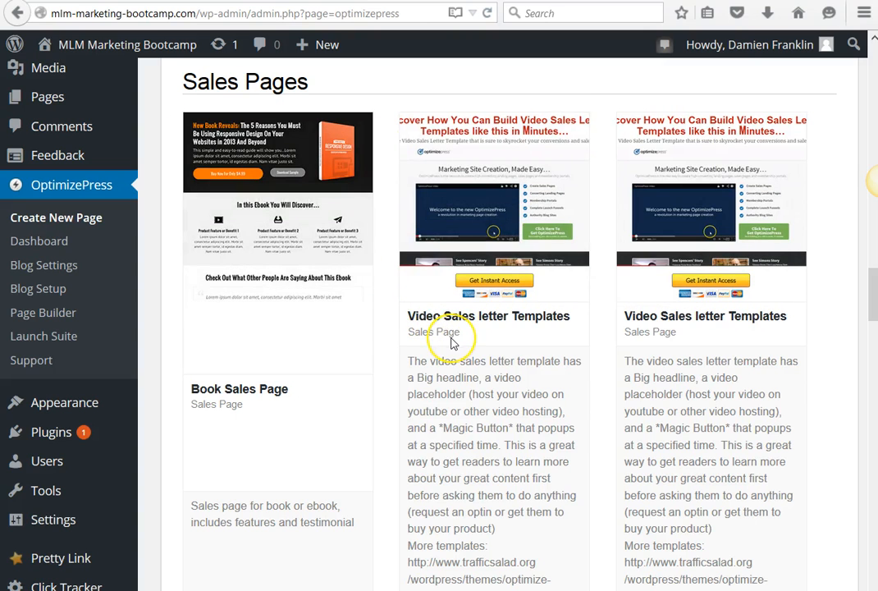
scroll(450, 343, "up", 2)
scroll(452, 344, "down", 4)
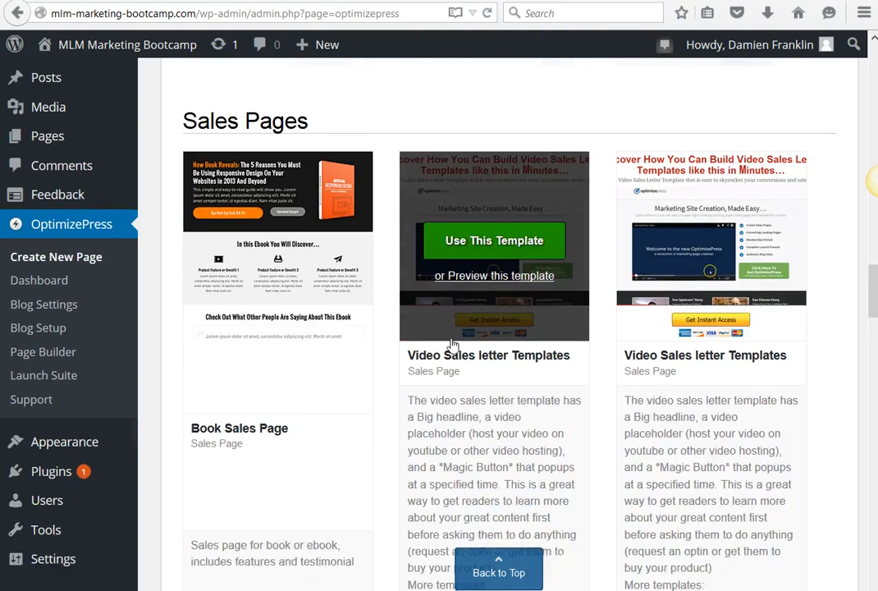
scroll(450, 343, "down", 5)
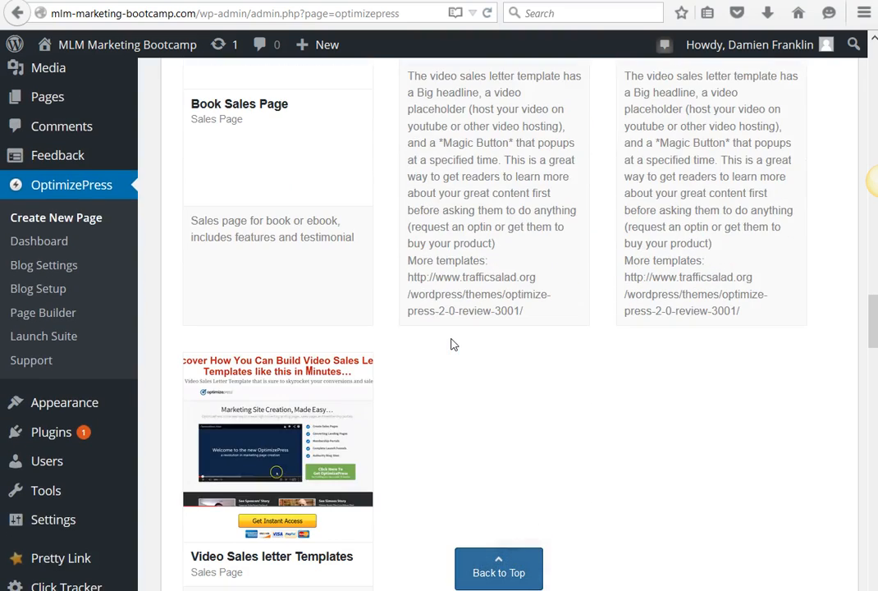
scroll(451, 342, "up", 5)
scroll(450, 343, "up", 8)
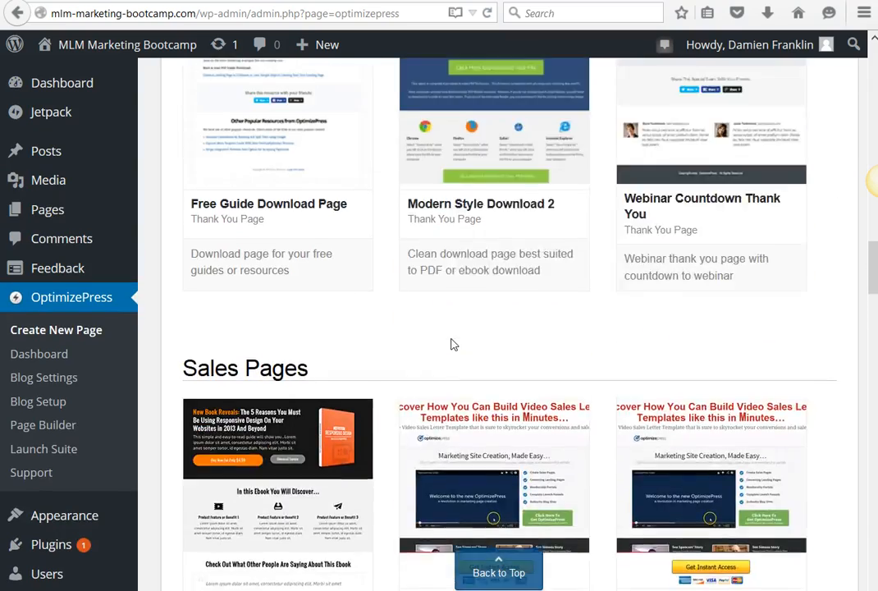
scroll(452, 342, "down", 3)
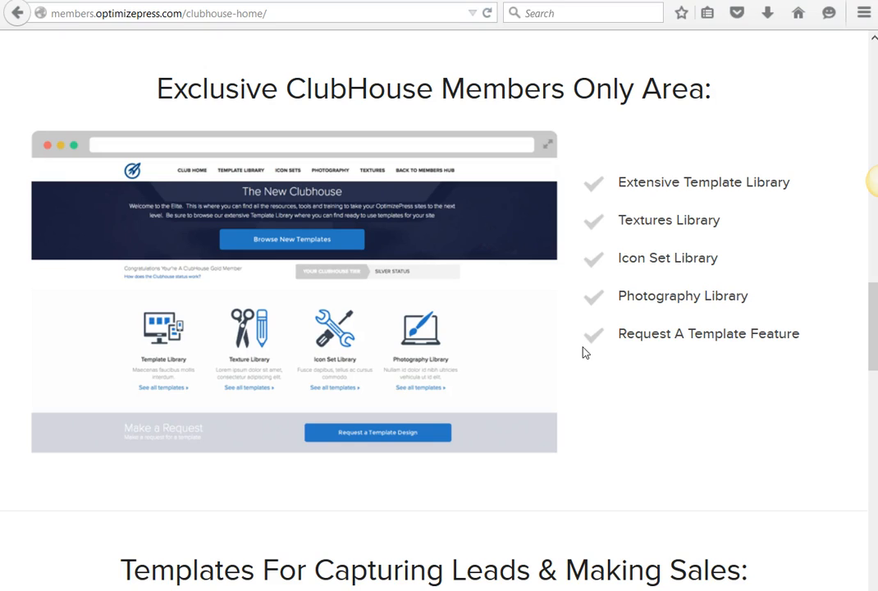
Go back from the Clubhouse to the OptimizePress members home page and open the Marketplace.
scroll(582, 351, "up", 15)
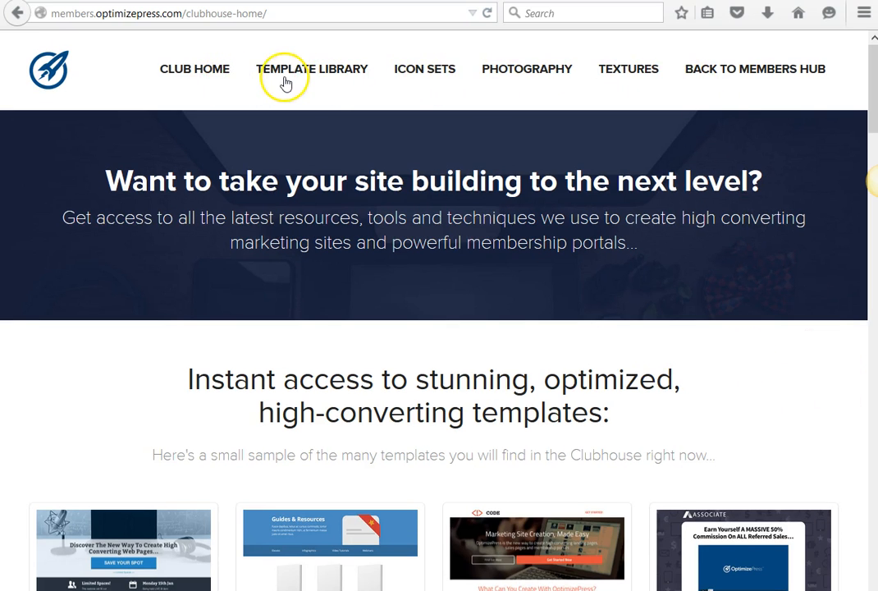
left_click(16, 13)
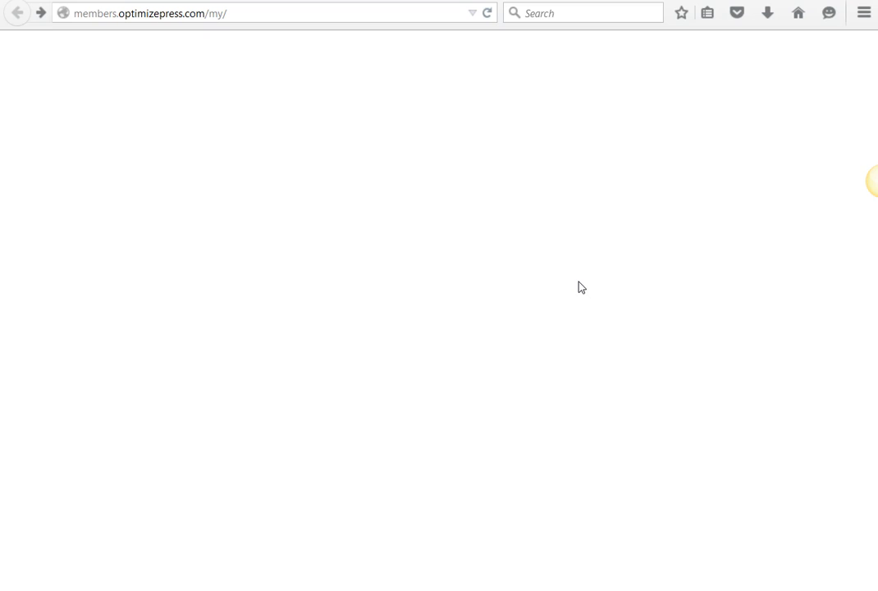
left_click(581, 288)
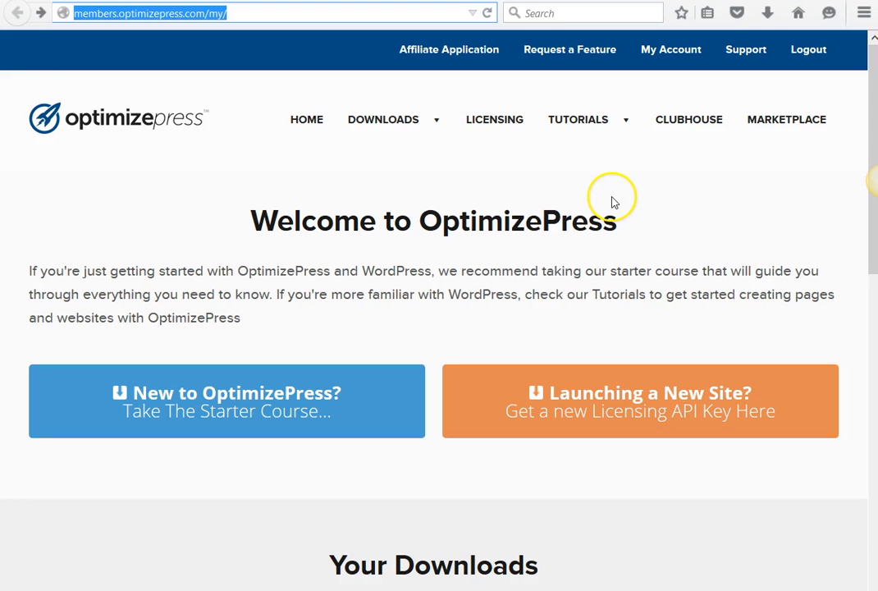
left_click(803, 129)
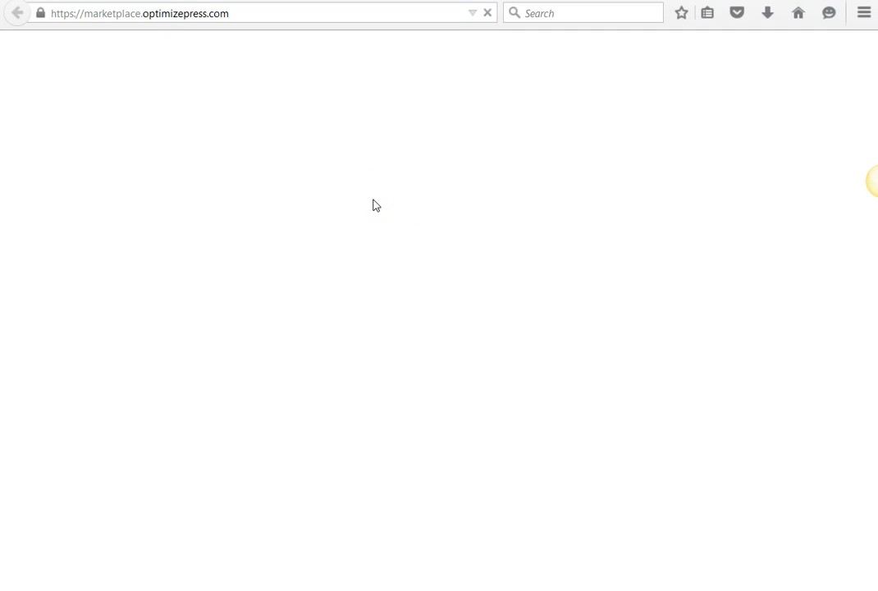
Look over the Marketplace template categories and open the Sales Pages templates.
scroll(405, 167, "down", 3)
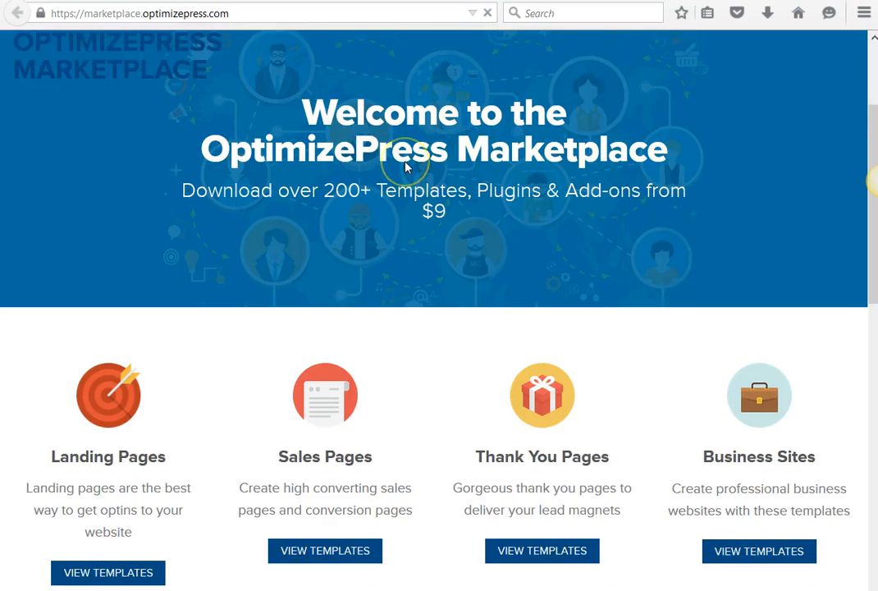
scroll(405, 167, "up", 3)
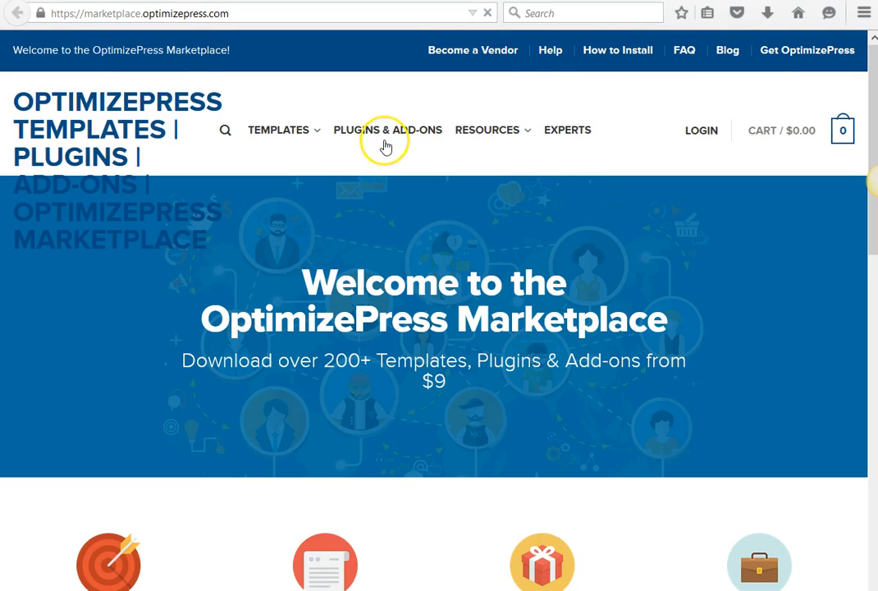
scroll(463, 146, "down", 4)
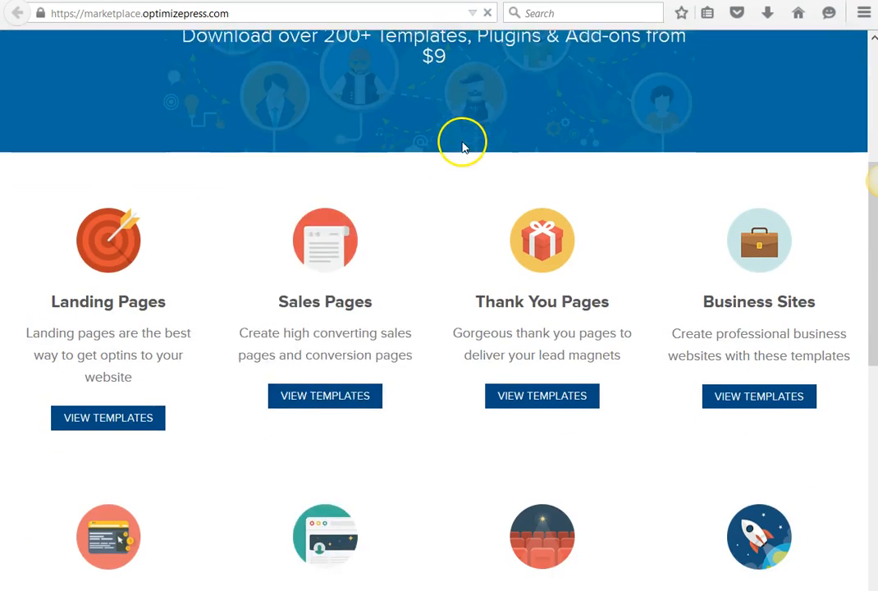
scroll(463, 146, "down", 1)
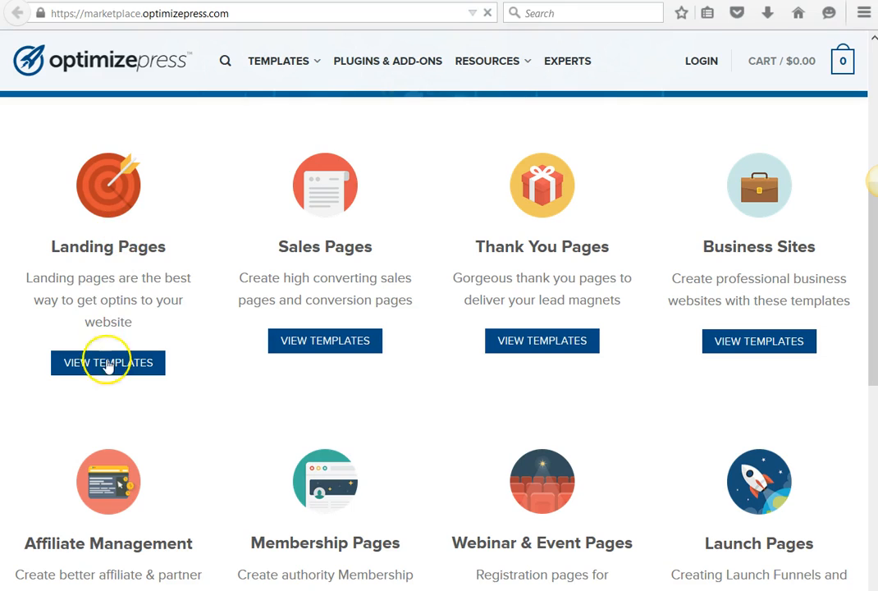
left_click(326, 349)
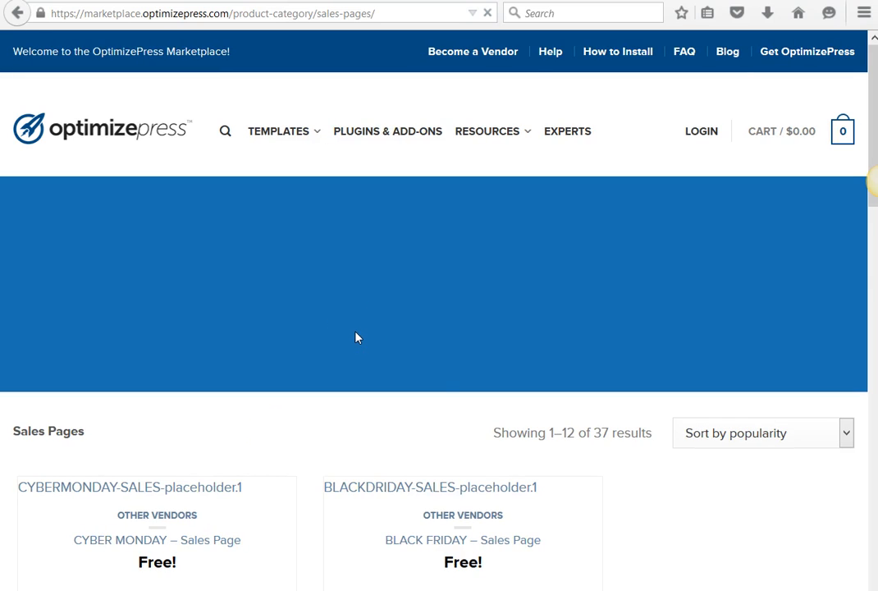
Browse the Marketplace's sales page templates, checking their designs, vendors, ratings and prices.
scroll(341, 410, "down", 3)
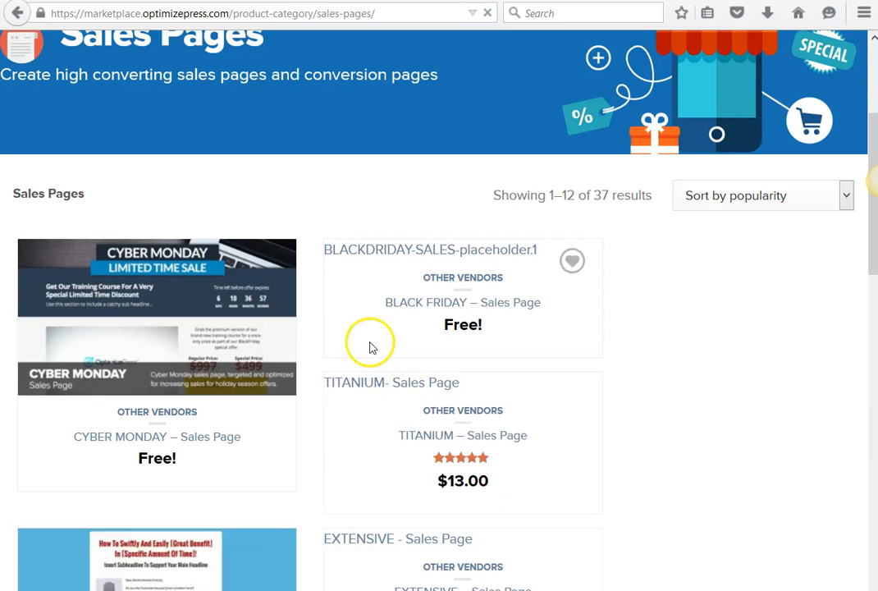
scroll(684, 358, "down", 1)
scroll(685, 361, "down", 1)
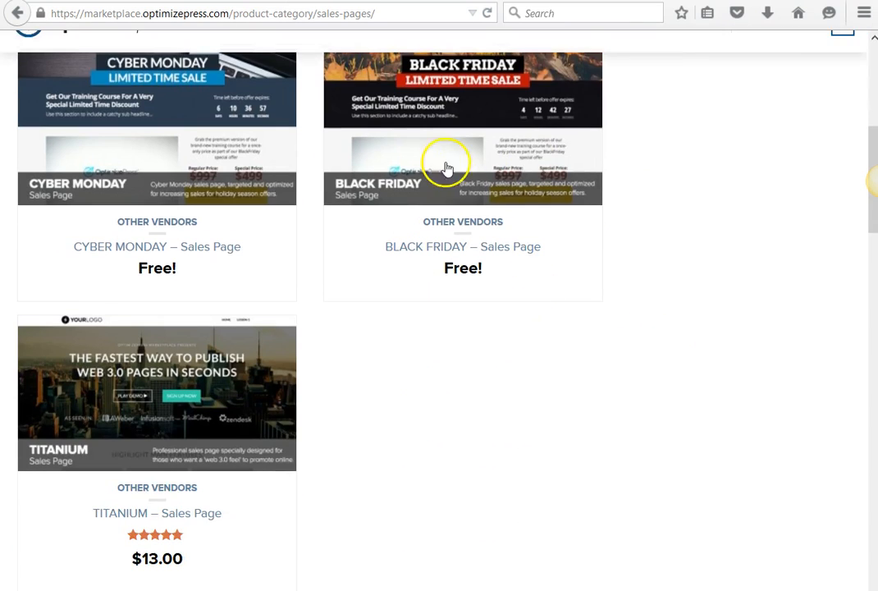
scroll(464, 256, "up", 2)
scroll(429, 250, "down", 4)
scroll(428, 253, "down", 3)
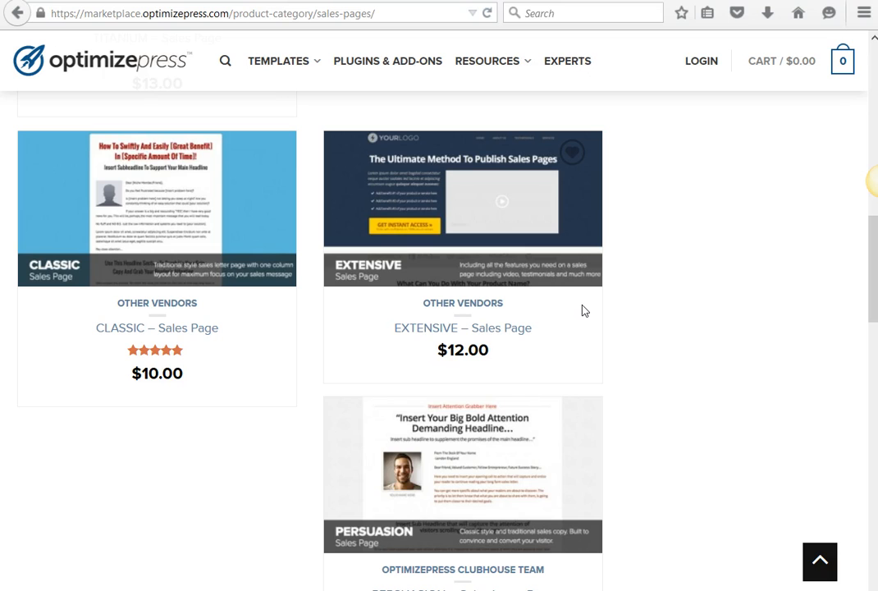
scroll(581, 308, "down", 4)
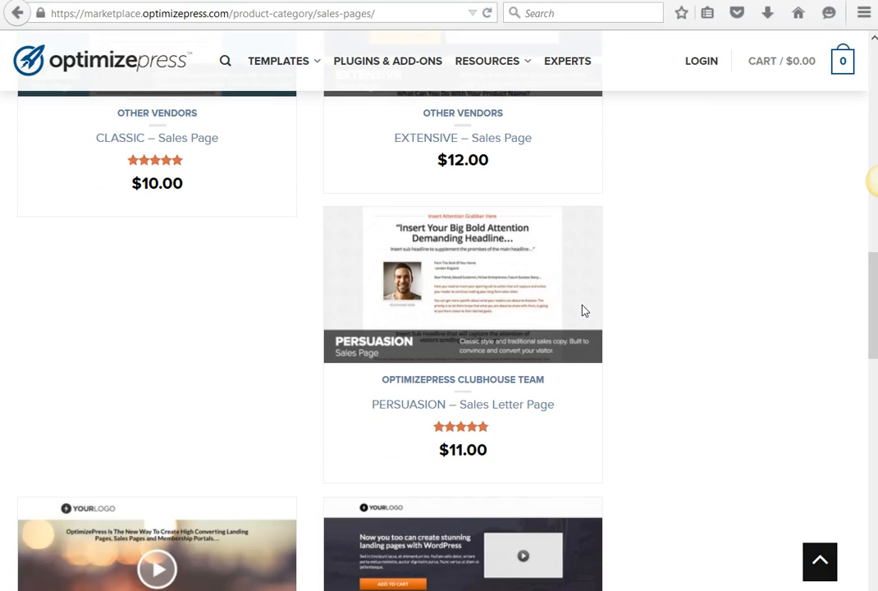
scroll(654, 299, "up", 10)
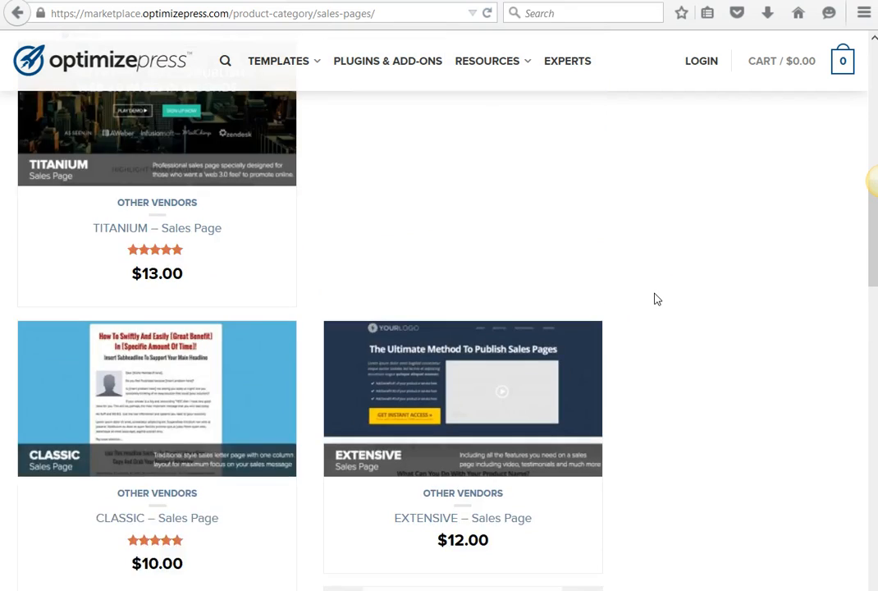
Compare the free Cyber Monday and Black Friday sales pages with the paid Titanium, Classic, Extensive and Persuasion designs in the Marketplace.
scroll(431, 220, "down", 5)
scroll(430, 220, "up", 6)
scroll(430, 220, "up", 4)
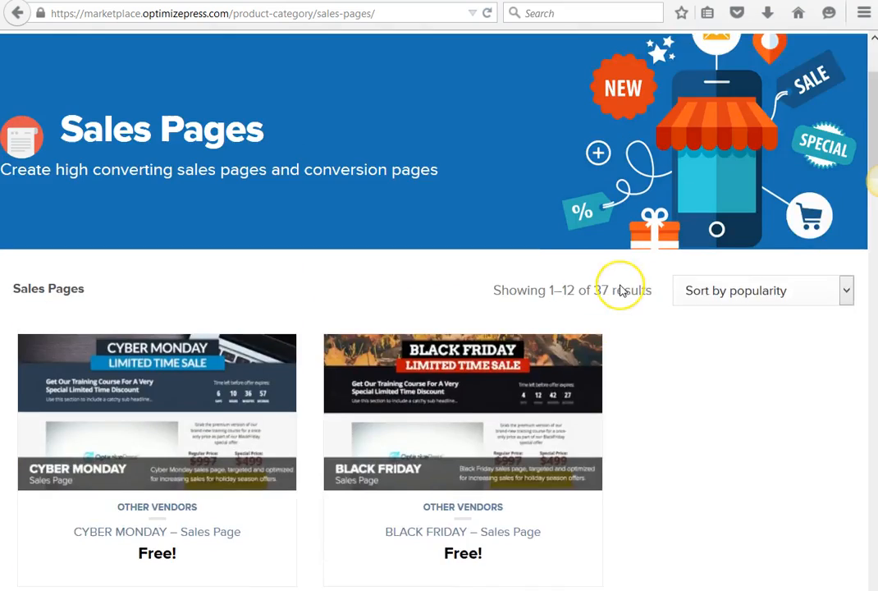
scroll(621, 290, "down", 5)
scroll(621, 290, "down", 5)
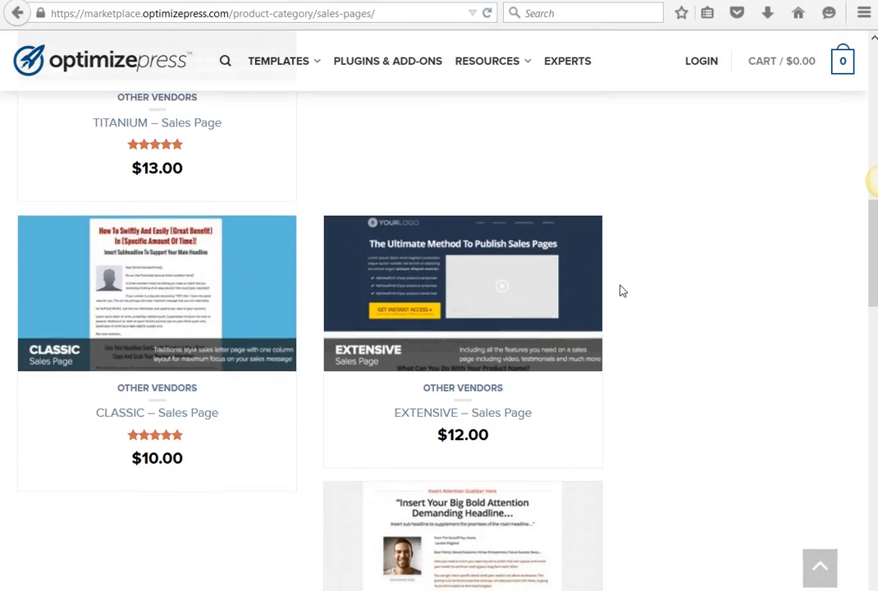
scroll(621, 290, "up", 2)
scroll(137, 274, "down", 3)
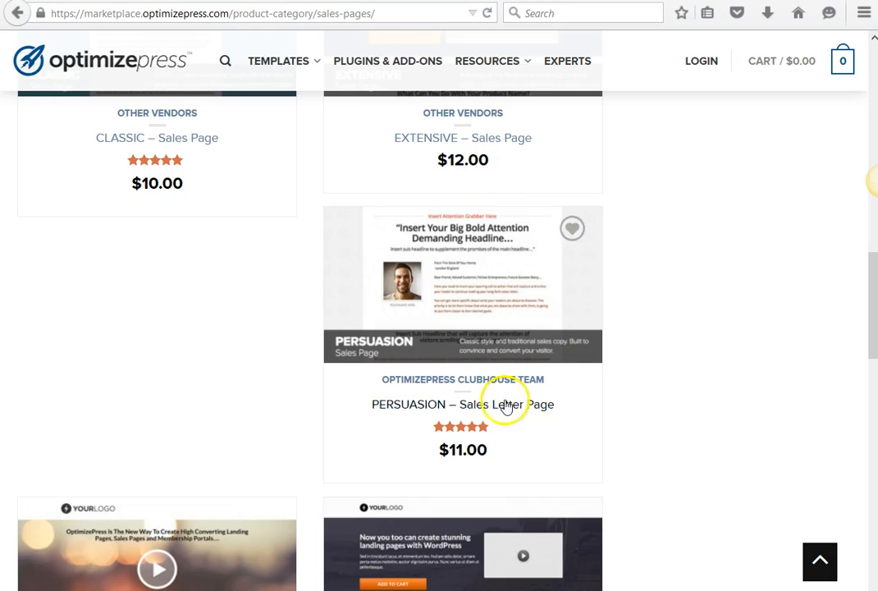
scroll(634, 336, "down", 2)
scroll(638, 325, "down", 6)
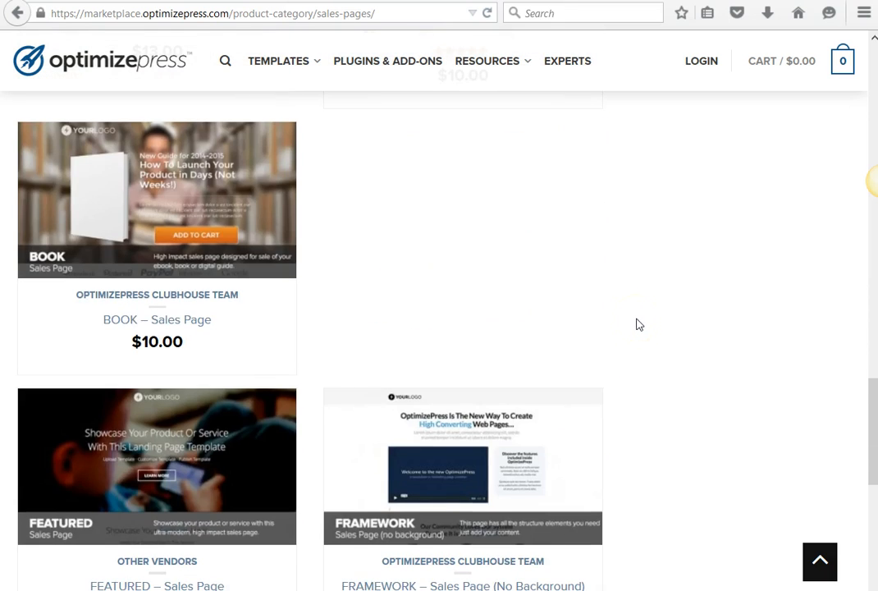
Look through the Marketplace's Purchase, Classy, Book, Featured, Framework and Hybrid sales pages and the pagination below them.
left_click(116, 214)
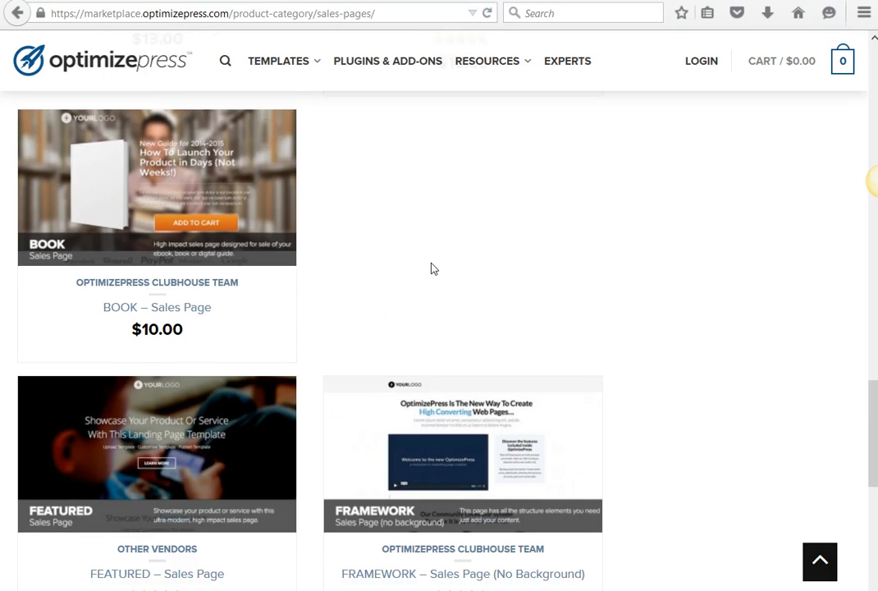
scroll(432, 268, "down", 3)
scroll(433, 269, "down", 2)
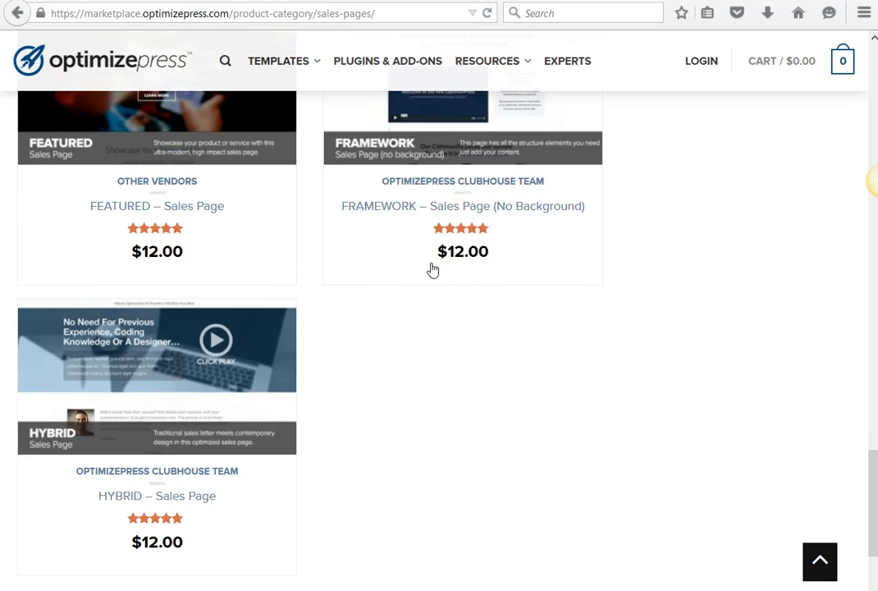
scroll(432, 268, "up", 10)
scroll(432, 268, "up", 4)
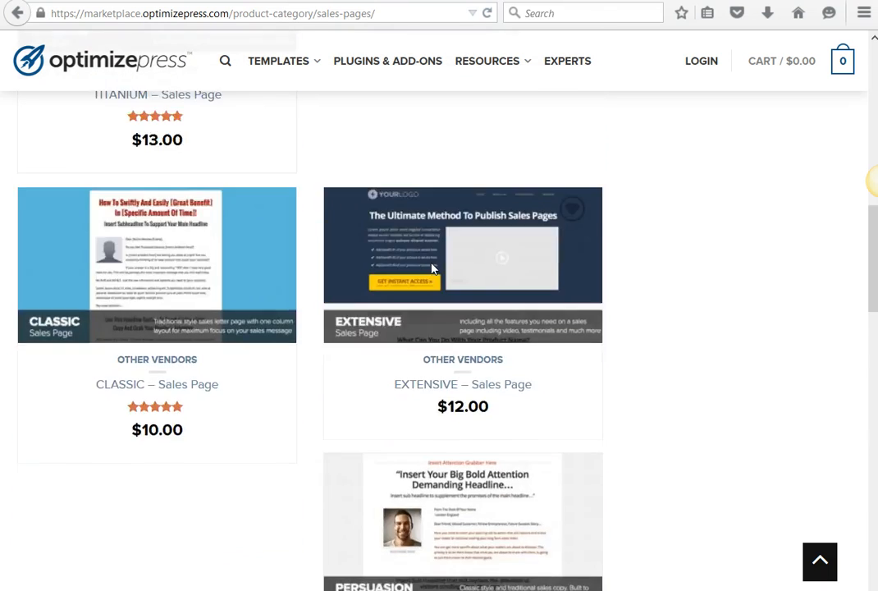
scroll(432, 268, "down", 5)
scroll(433, 268, "down", 6)
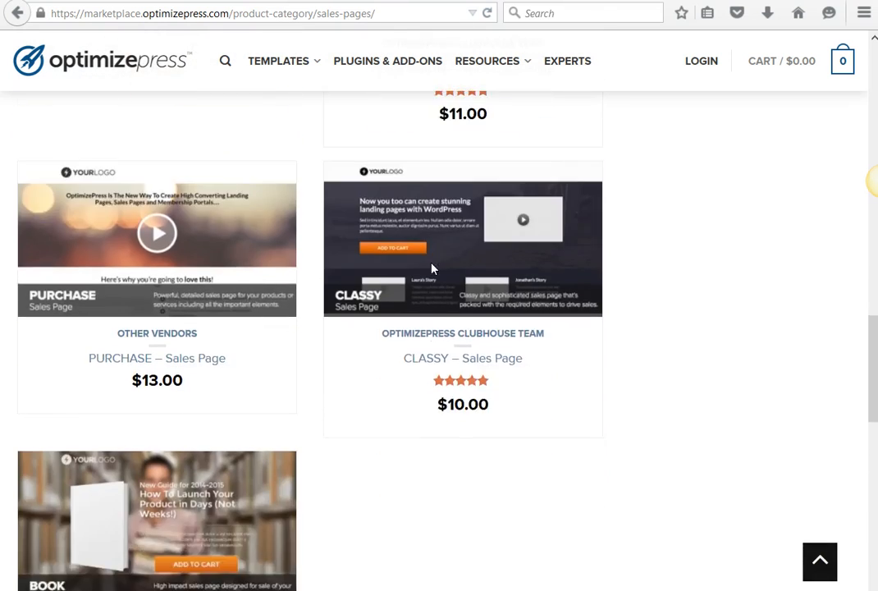
scroll(432, 268, "down", 1)
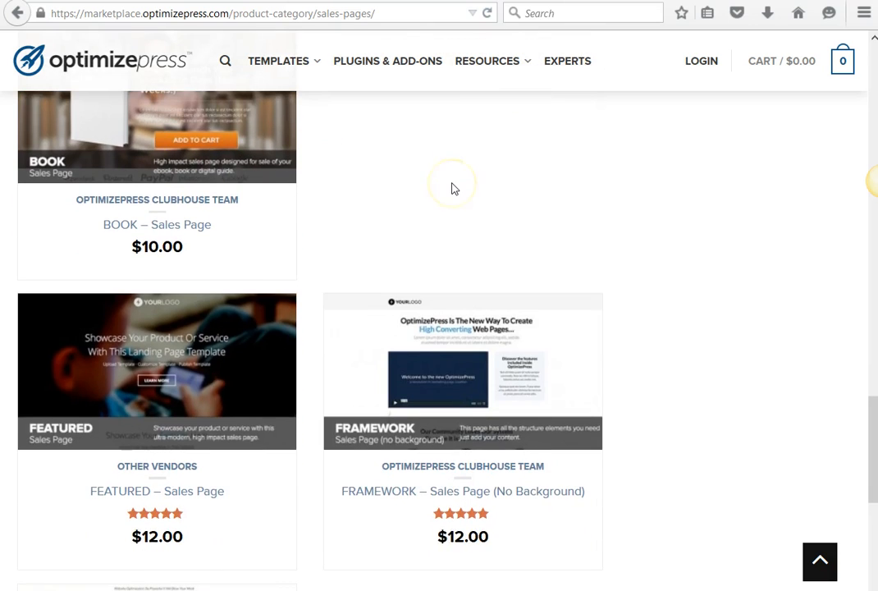
scroll(451, 189, "down", 5)
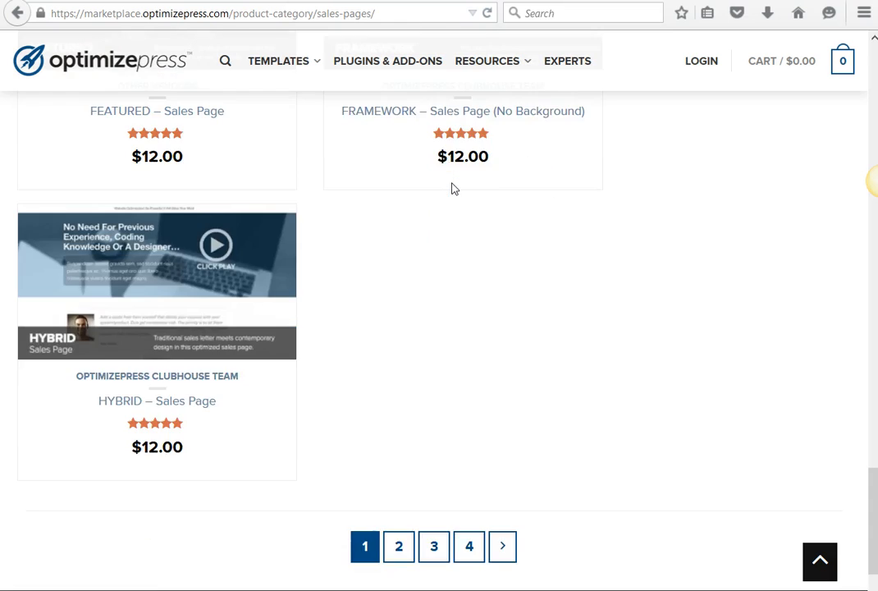
scroll(451, 188, "up", 13)
scroll(453, 188, "down", 6)
scroll(454, 188, "up", 10)
scroll(453, 189, "up", 8)
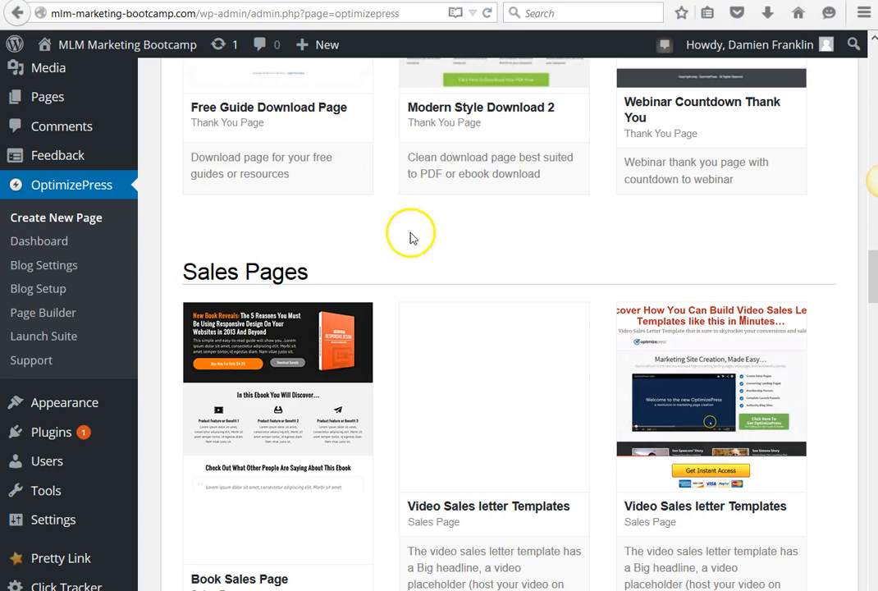
Examine the Book Sales Page and Video Sales letter templates in the Sales Pages section of the WordPress template gallery.
scroll(413, 239, "down", 2)
scroll(372, 280, "down", 2)
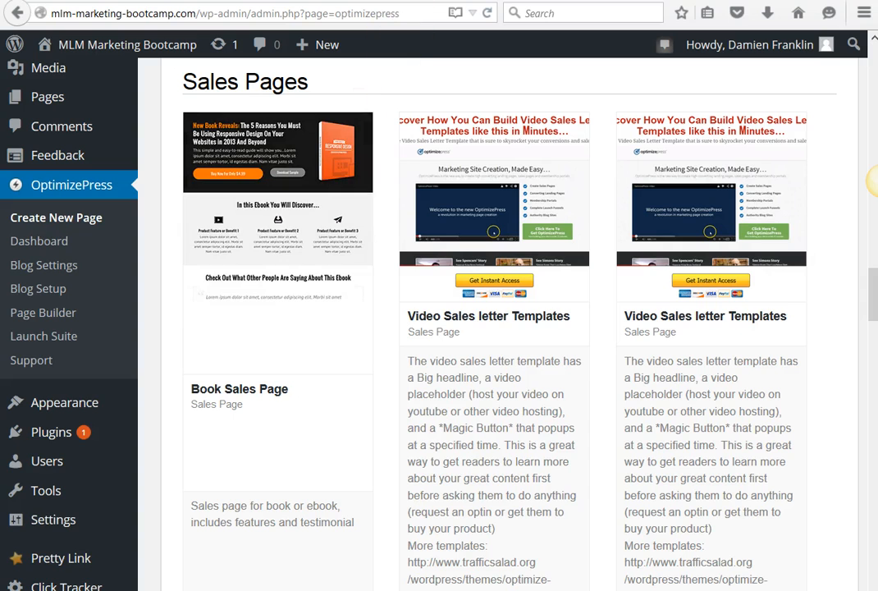
mouse_move(280, 141)
left_click(378, 152)
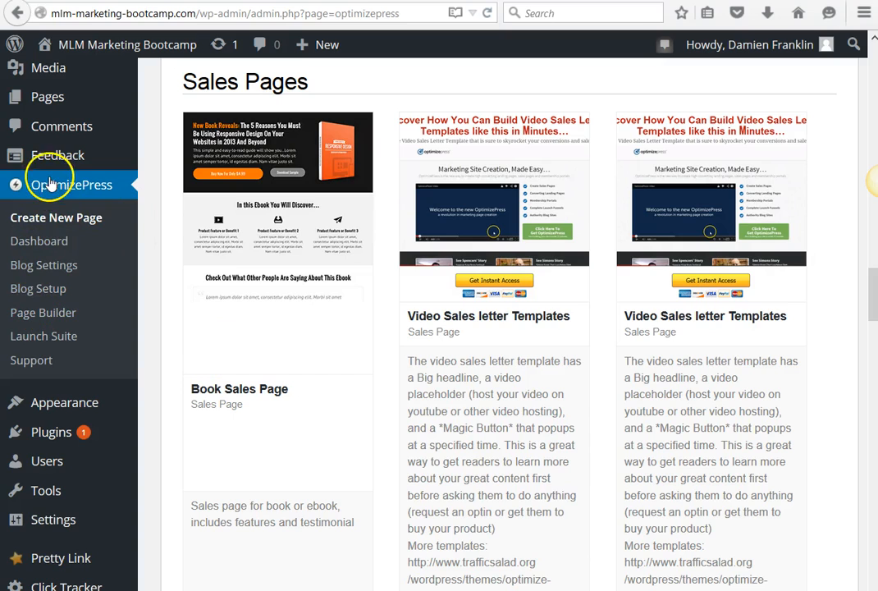
Open the OptimizePress PageBuilder and name the new page Training-OP20-delete-later.
left_click(39, 312)
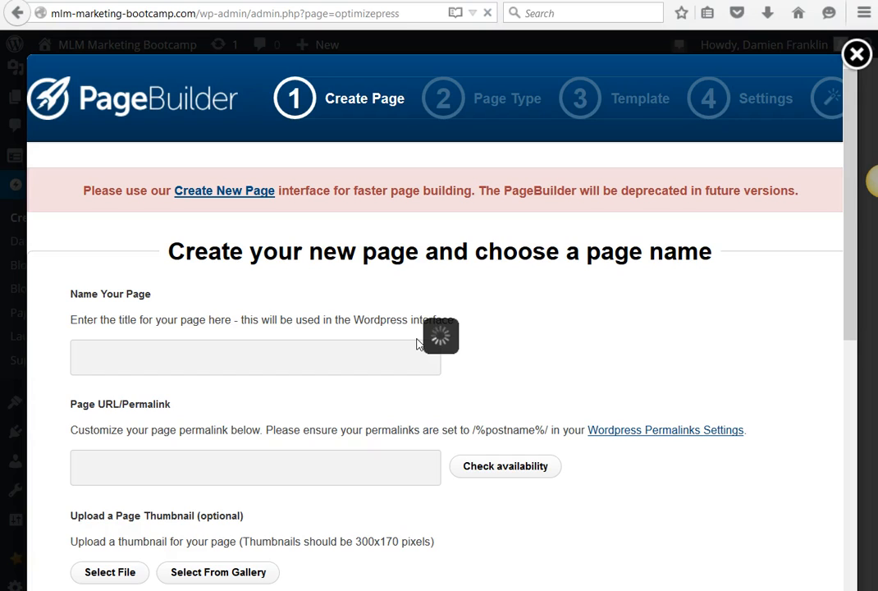
left_click(159, 351)
type("Training-")
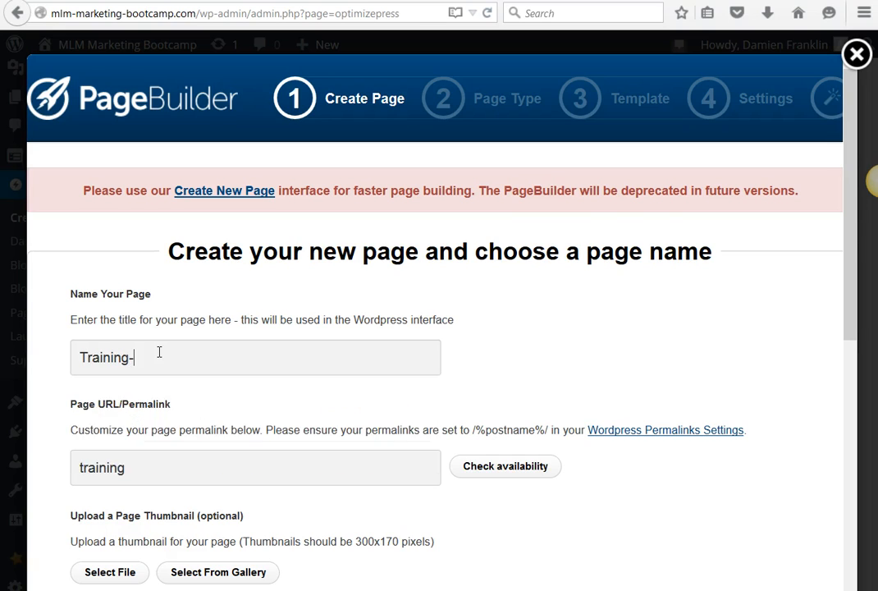
type("OP20-delete-later")
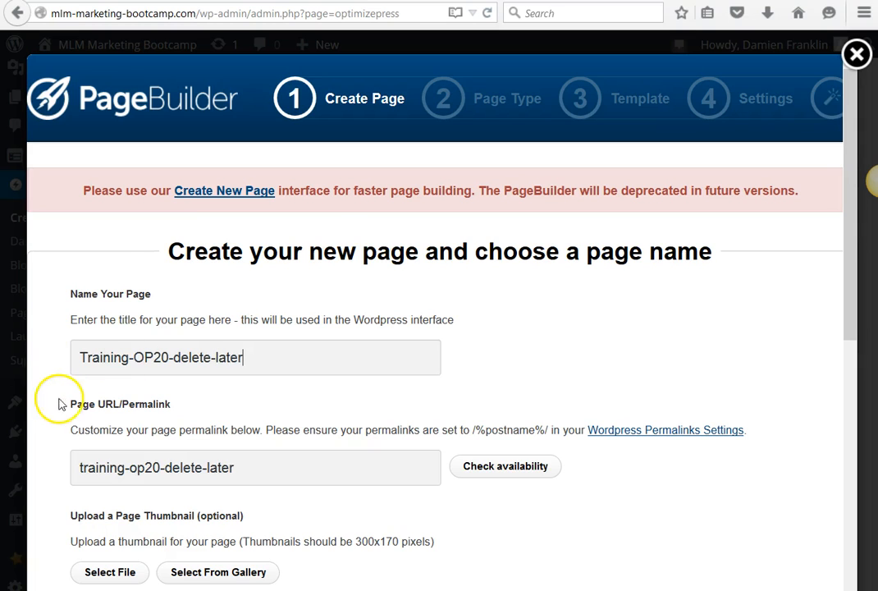
Replace the page's permalink with lose-weight-training.
scroll(65, 405, "down", 2)
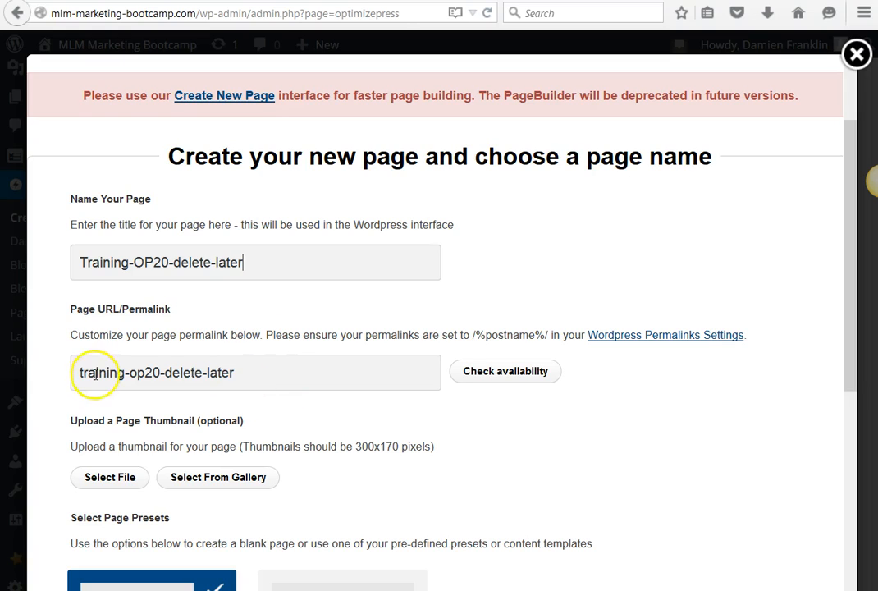
left_click(236, 372)
left_click_drag(235, 372, 65, 373)
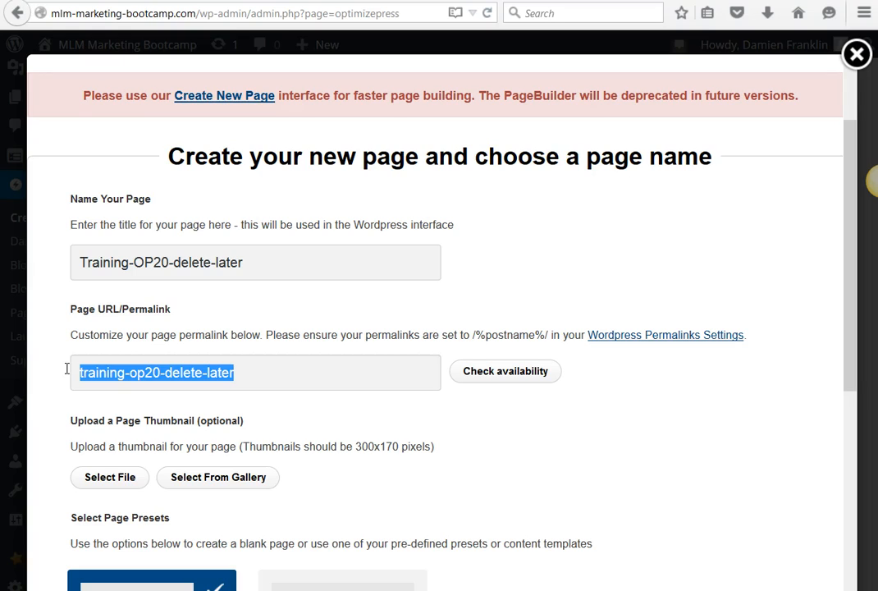
type("lose-weight-training")
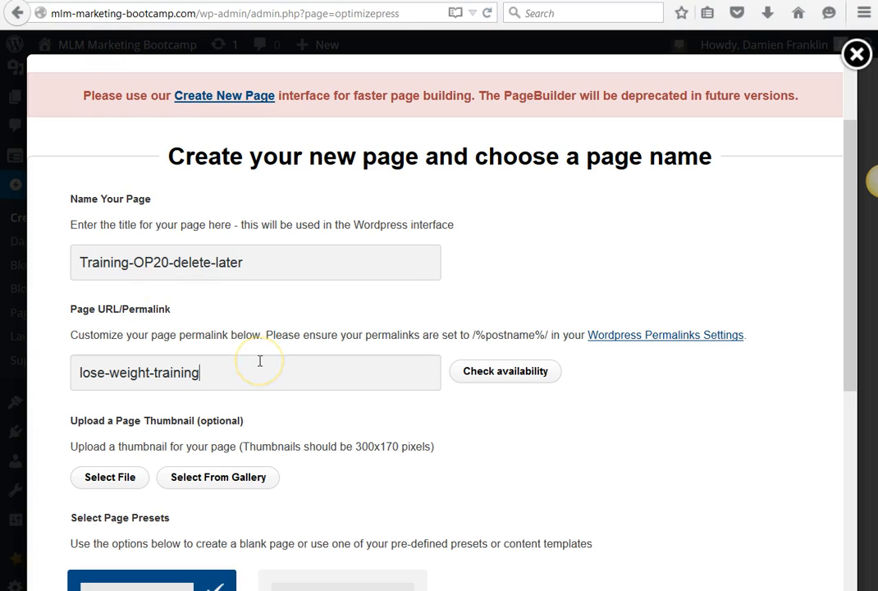
left_click(215, 374)
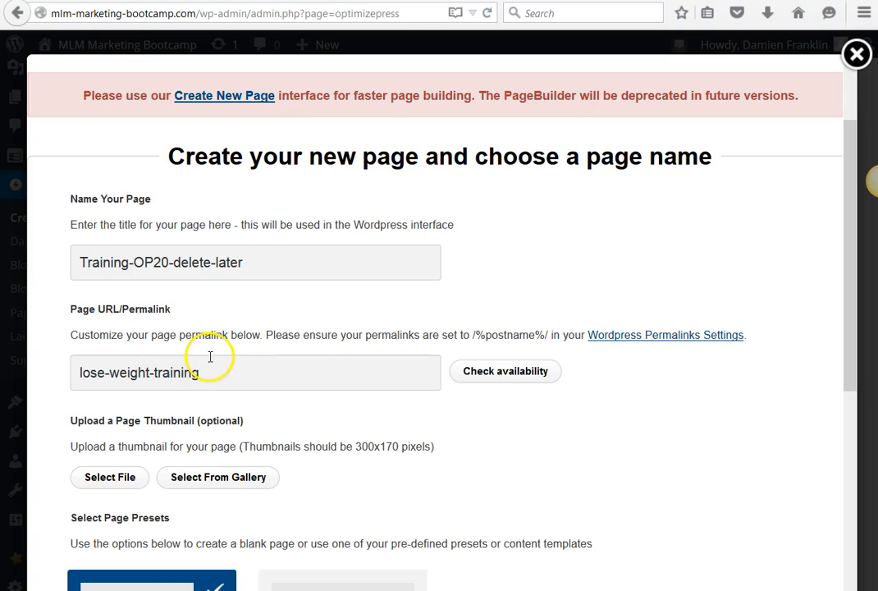
Set the page's permalink to training-delete-later and check its availability.
triple_click(225, 378)
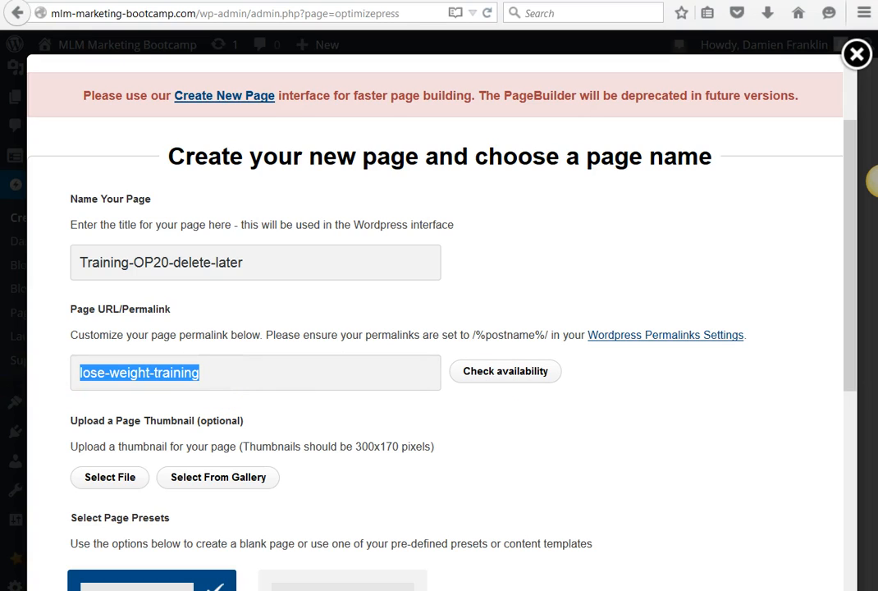
key("BackSpace")
type("train")
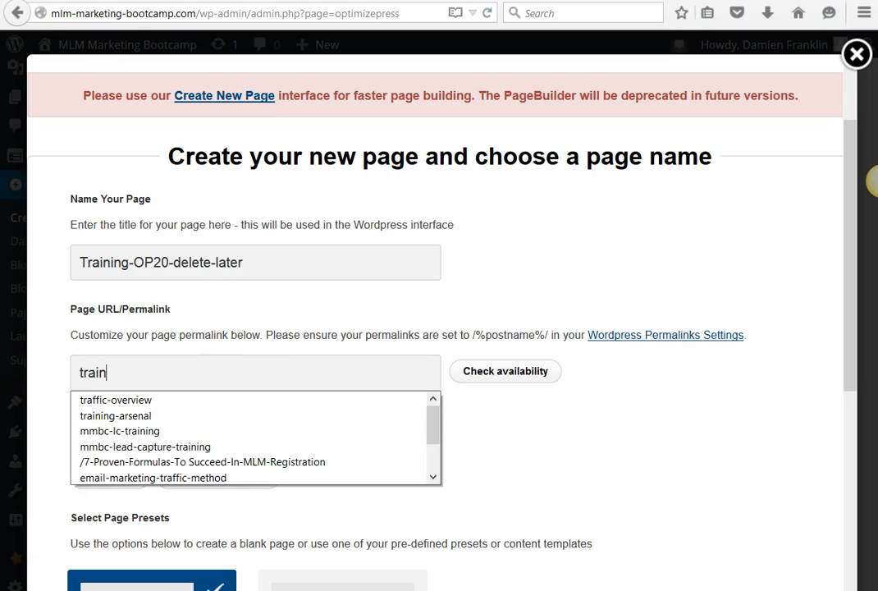
type("ing-delete-laet")
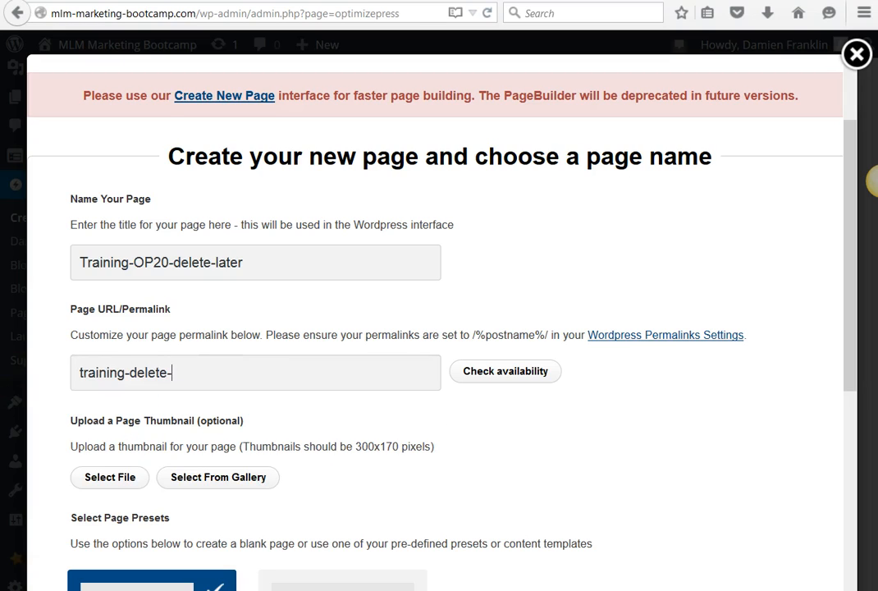
key("BackSpace")
key("BackSpace")
type("ter")
left_click(465, 375)
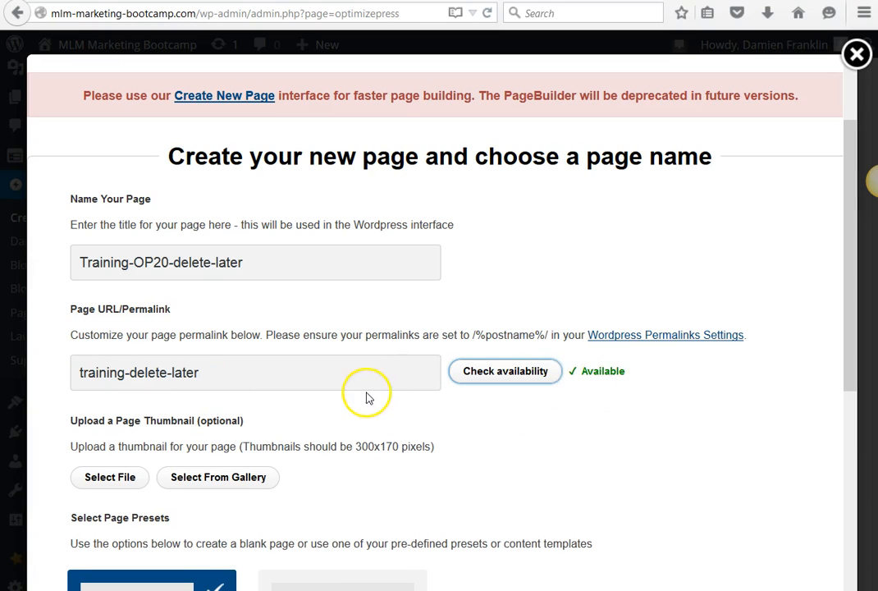
Choose the Use a Content Template preset for the new page.
scroll(368, 397, "down", 4)
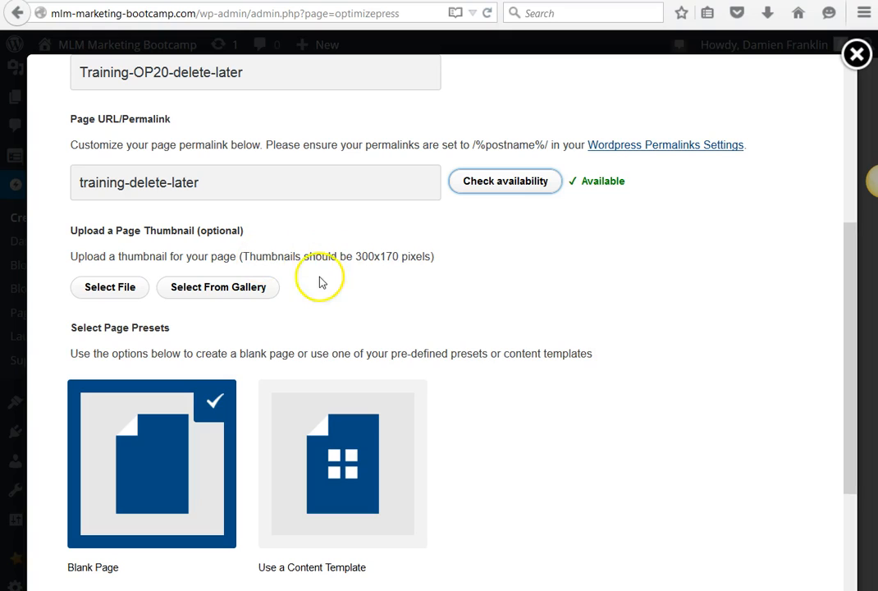
scroll(354, 281, "down", 2)
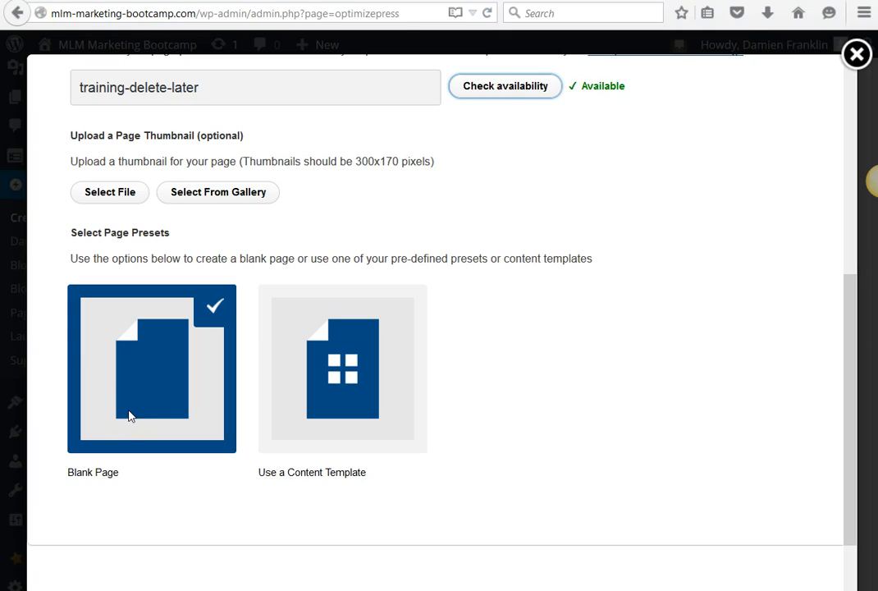
left_click(359, 374)
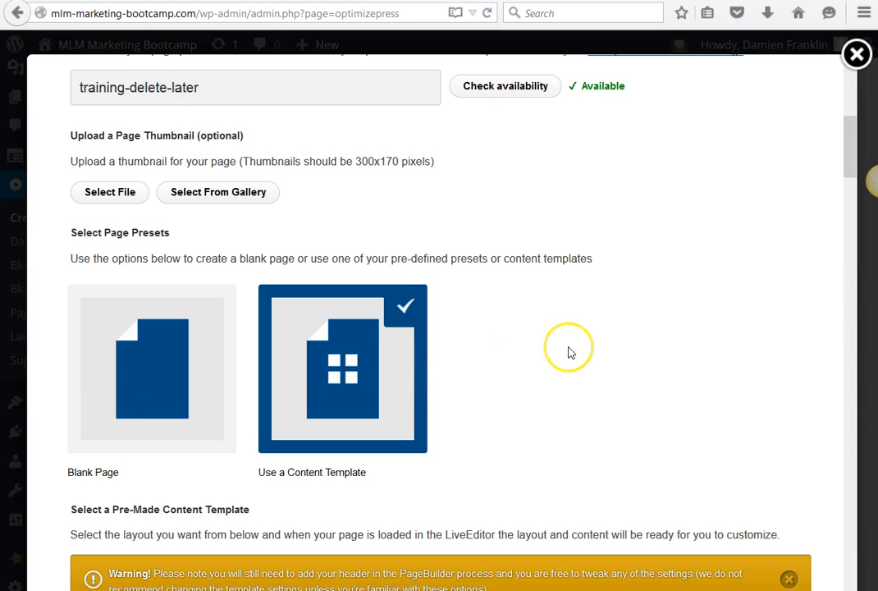
Look over the pre-made content templates, comparing the Membership Pages previews and descriptions and reading the warning about changing templates.
scroll(570, 352, "down", 3)
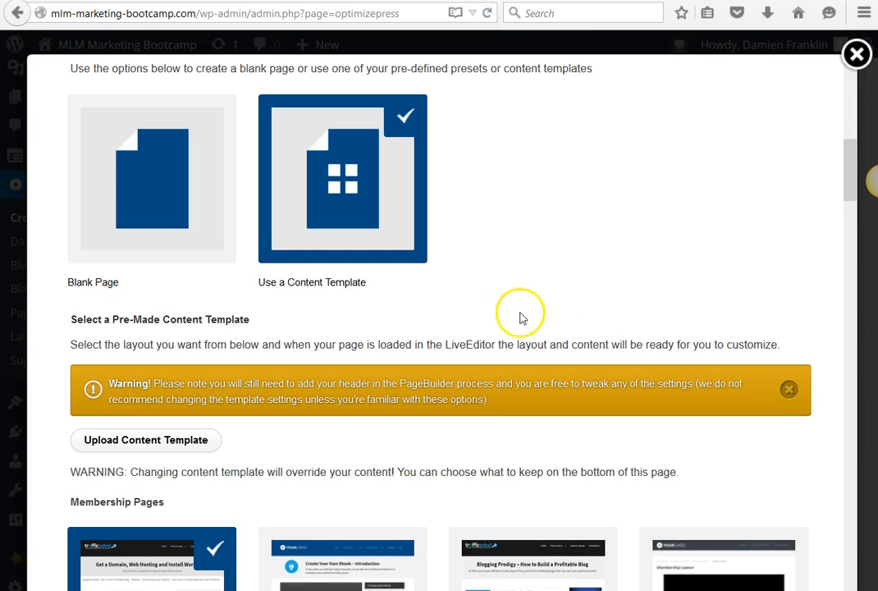
scroll(519, 261, "down", 1)
scroll(518, 316, "down", 5)
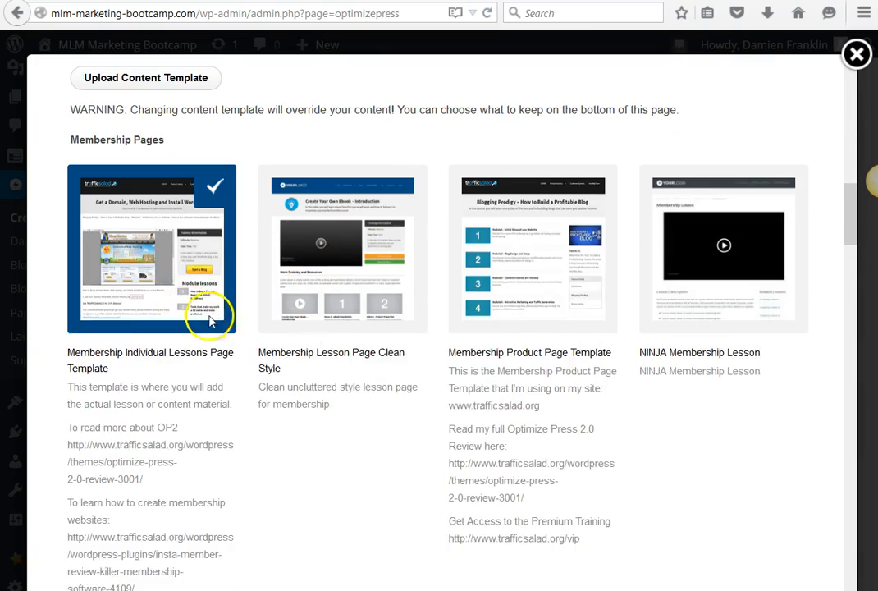
scroll(157, 196, "up", 2)
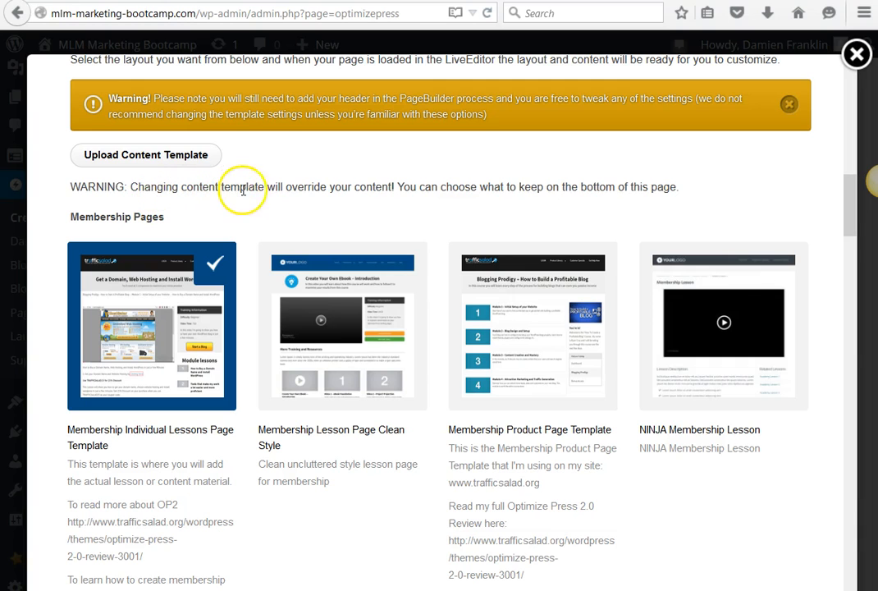
scroll(377, 205, "up", 2)
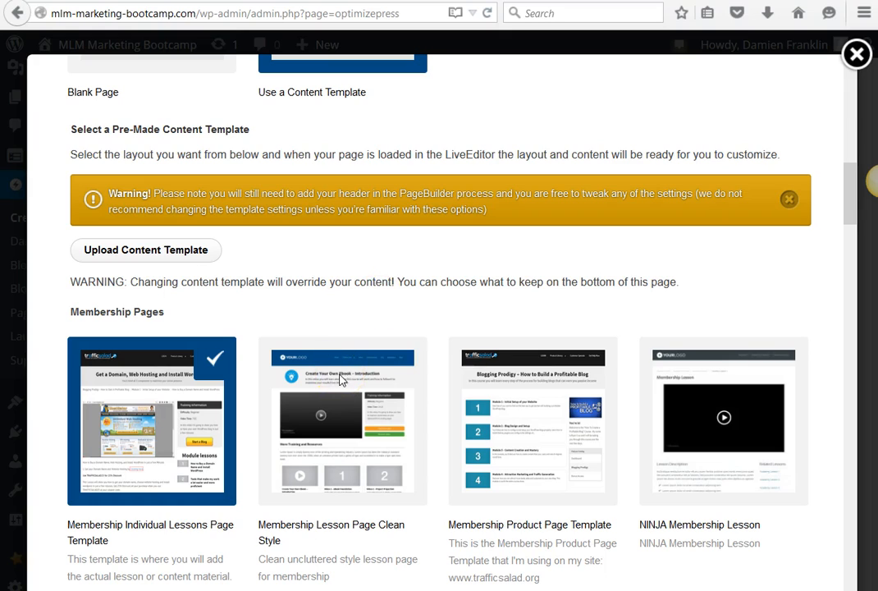
left_click(339, 348)
scroll(489, 309, "down", 5)
scroll(389, 312, "up", 2)
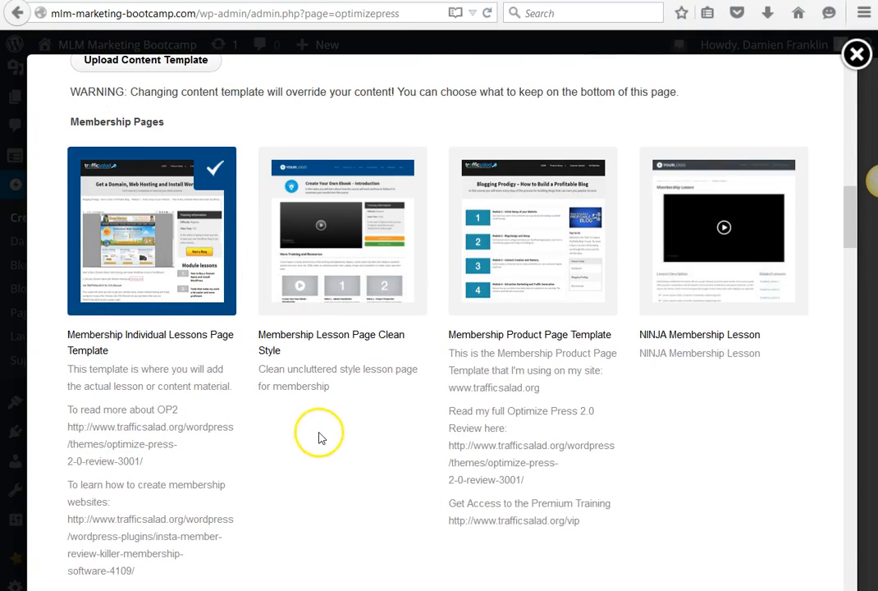
left_click(322, 403)
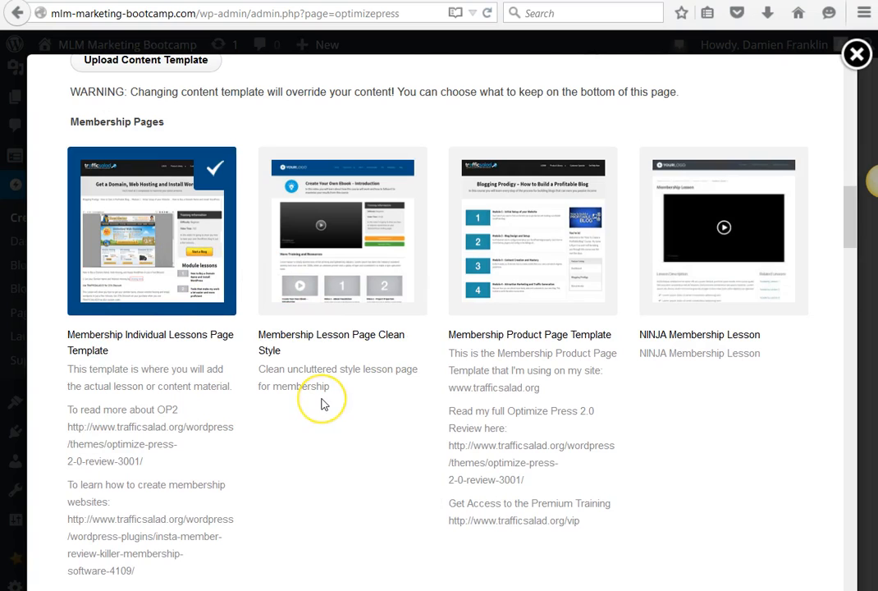
left_click(327, 383)
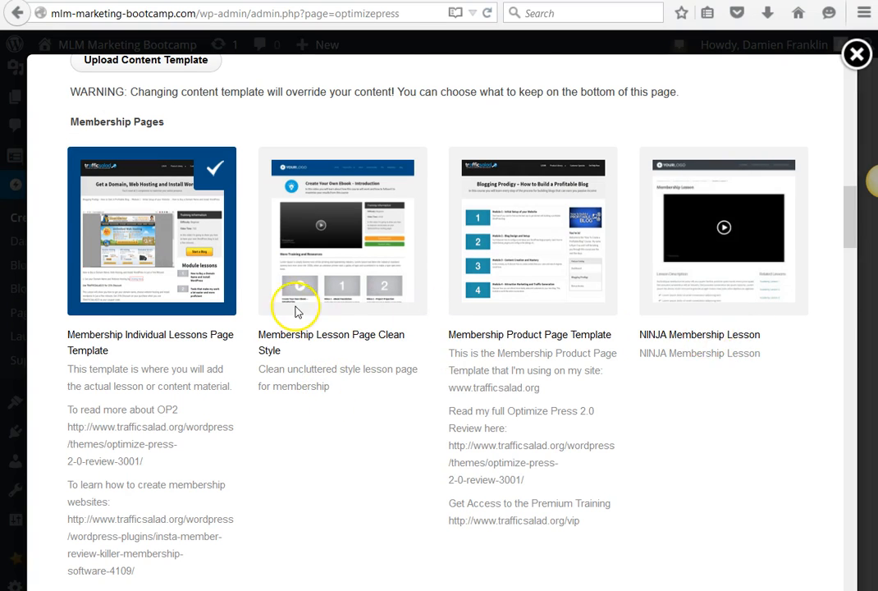
scroll(297, 311, "down", 4)
scroll(296, 311, "up", 5)
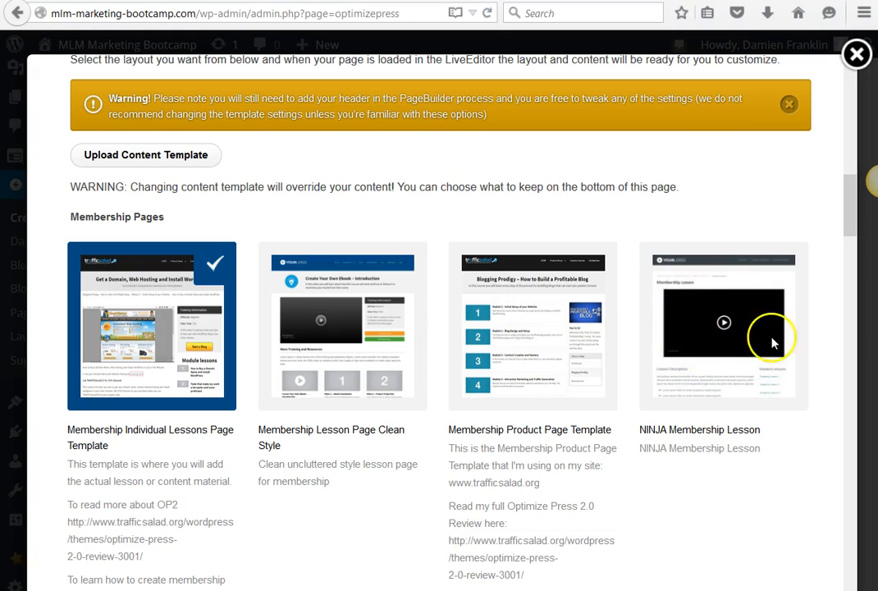
Select the NINJA Membership Lesson content template and proceed to the second step of the page creation.
left_click(692, 322)
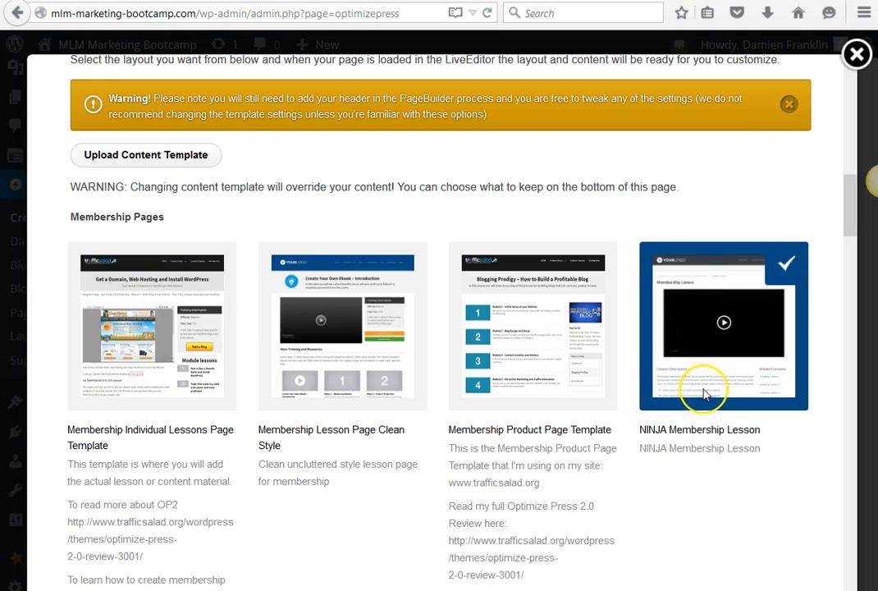
scroll(701, 392, "down", 4)
scroll(702, 393, "up", 3)
scroll(702, 395, "up", 3)
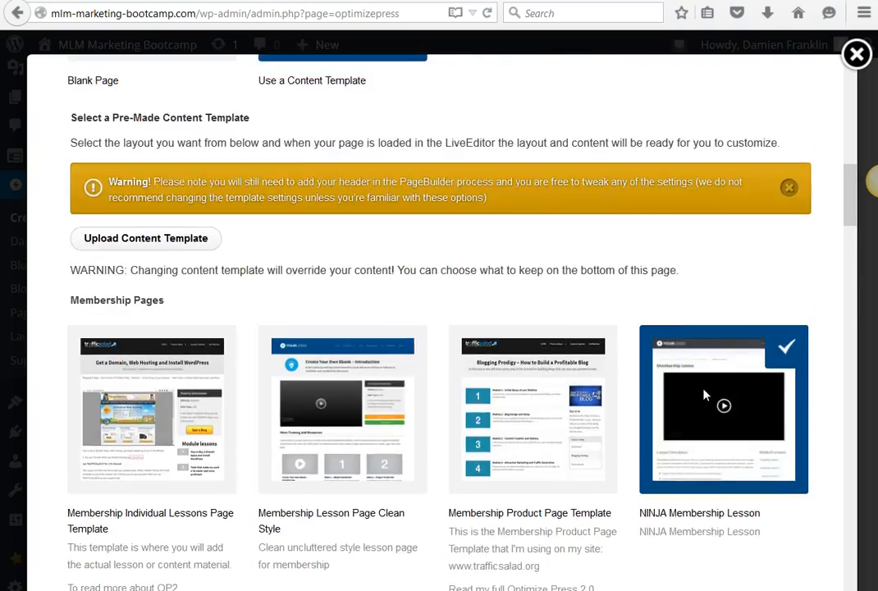
scroll(702, 394, "down", 12)
scroll(703, 395, "down", 15)
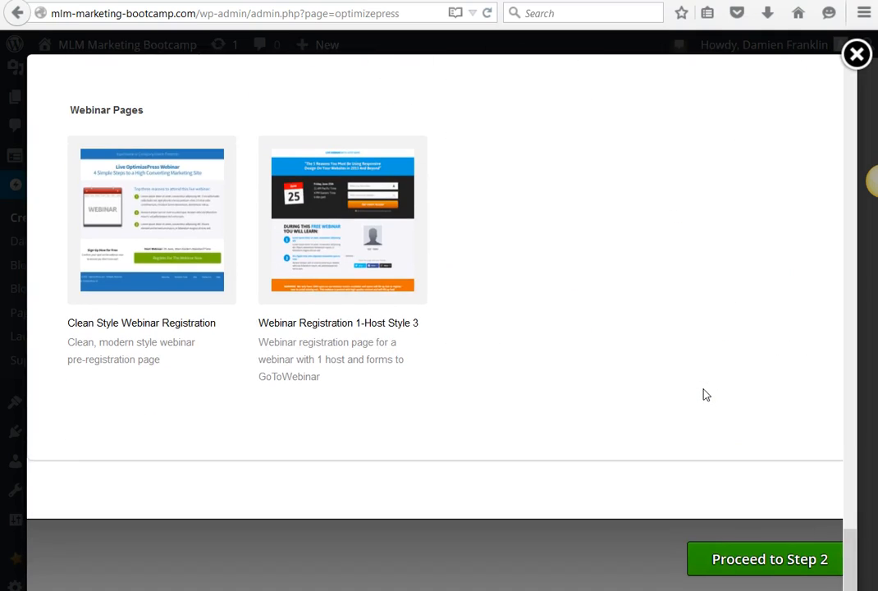
left_click(719, 557)
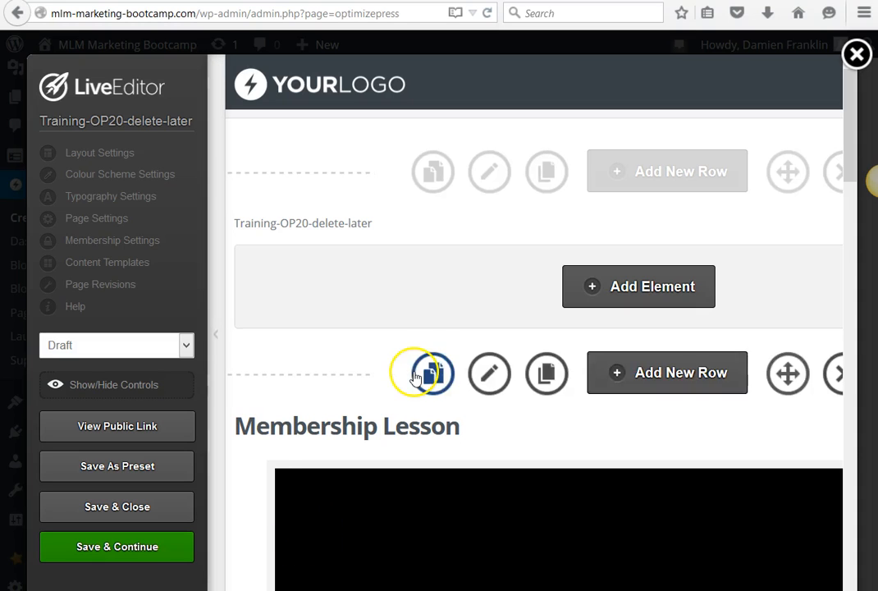
Look over the template's layout in the LiveEditor, from the header and lesson video to the description and downloads sections.
left_click(432, 318)
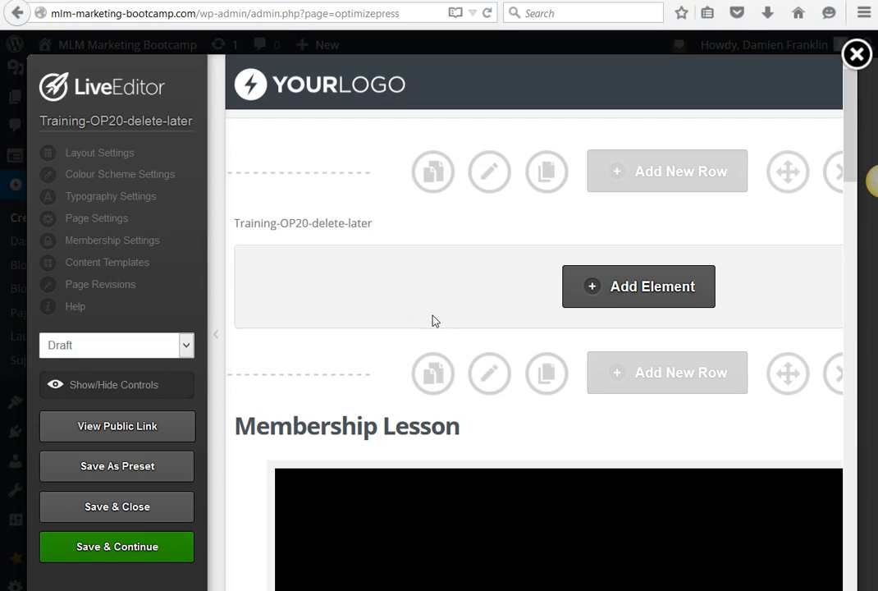
scroll(433, 319, "down", 10)
scroll(432, 318, "down", 3)
scroll(433, 317, "up", 12)
scroll(435, 320, "up", 2)
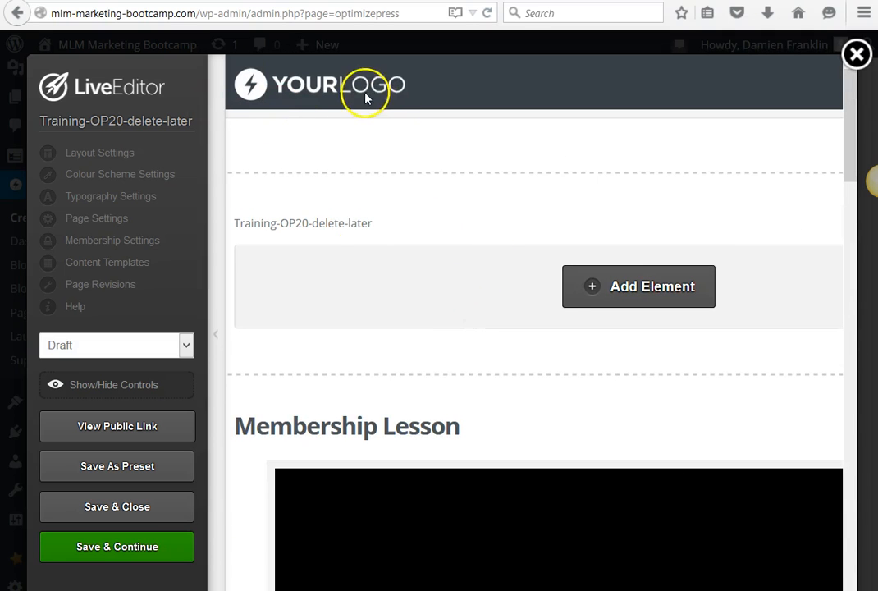
scroll(409, 299, "down", 10)
scroll(411, 302, "down", 6)
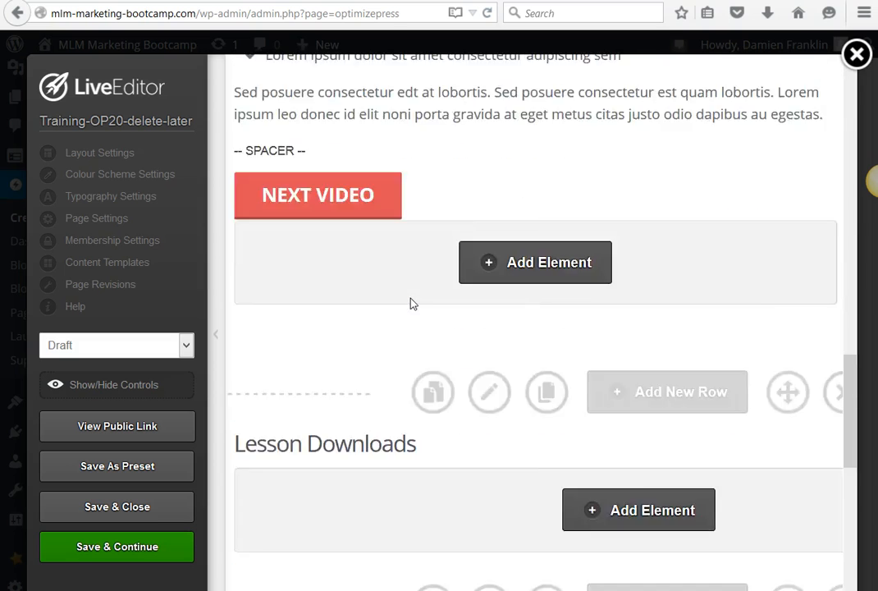
scroll(410, 299, "up", 9)
scroll(410, 298, "down", 7)
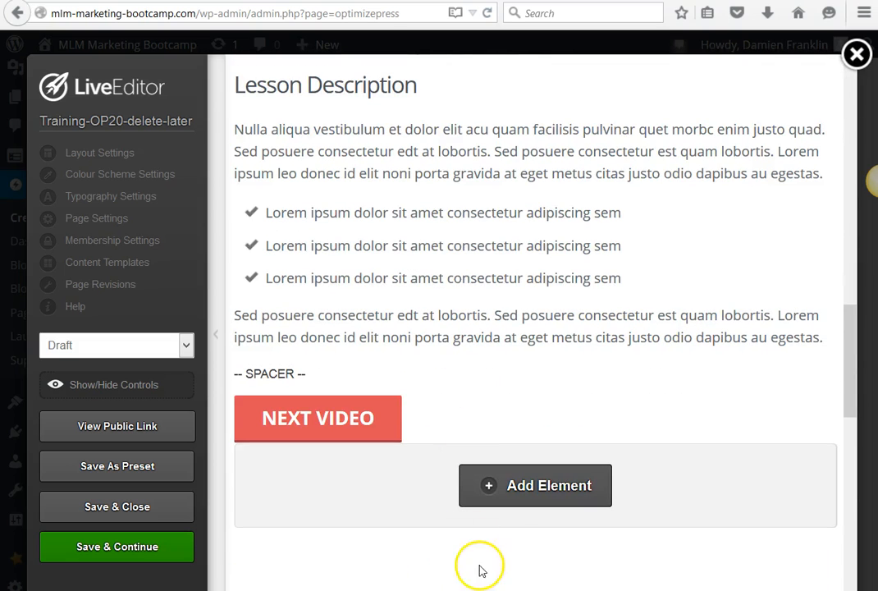
scroll(424, 325, "up", 4)
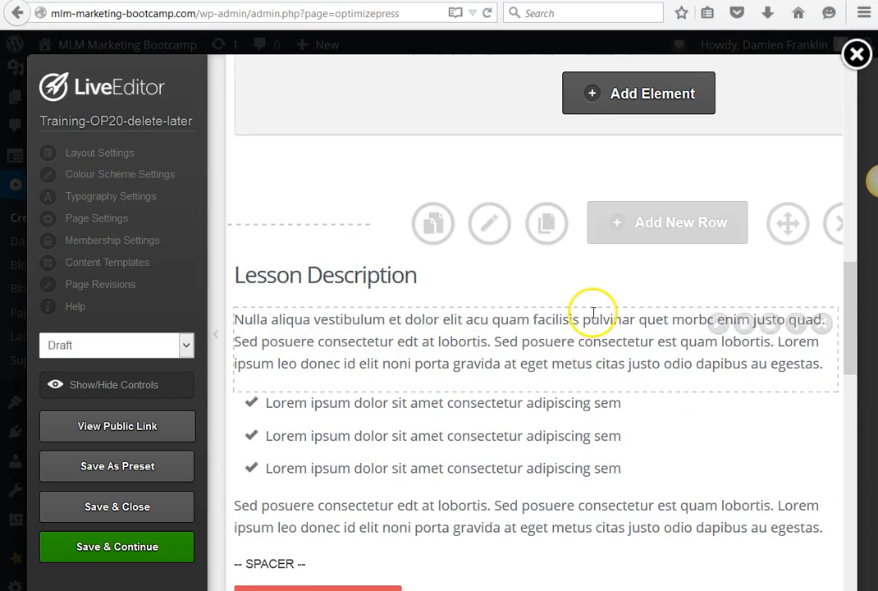
Remove the Lesson Description, Lesson Downloads and Transcript/Worksheet rows beneath the lesson video, confirming each deletion.
scroll(591, 298, "up", 4)
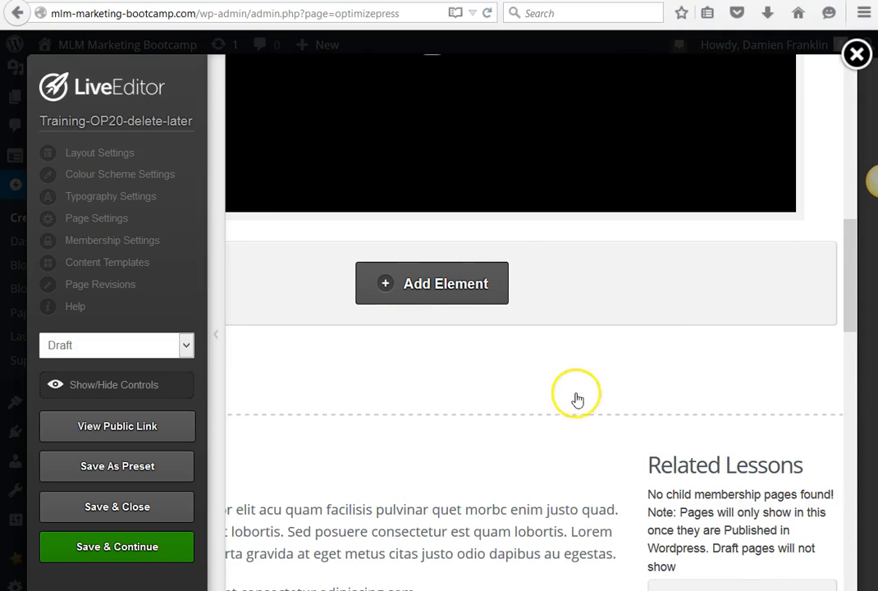
left_click(639, 411)
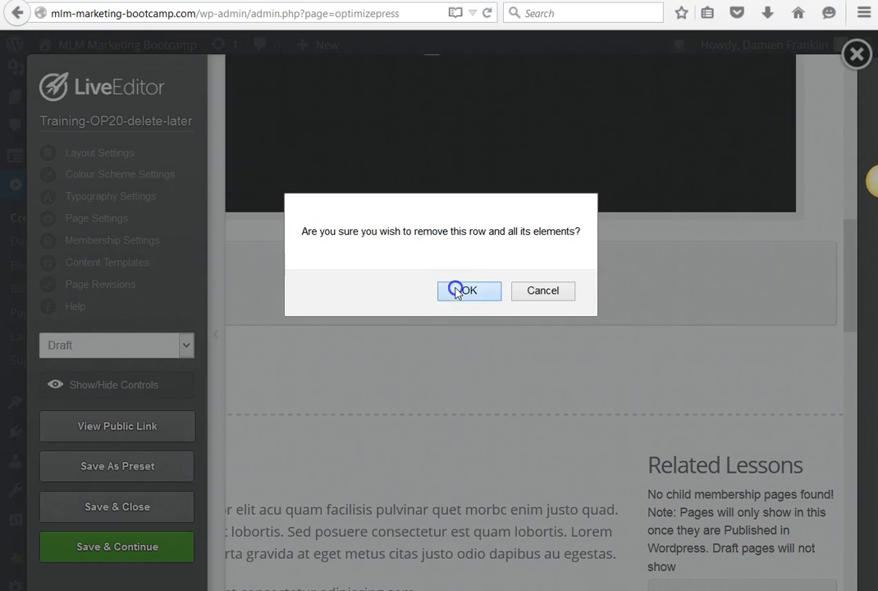
left_click(455, 289)
left_click(629, 424)
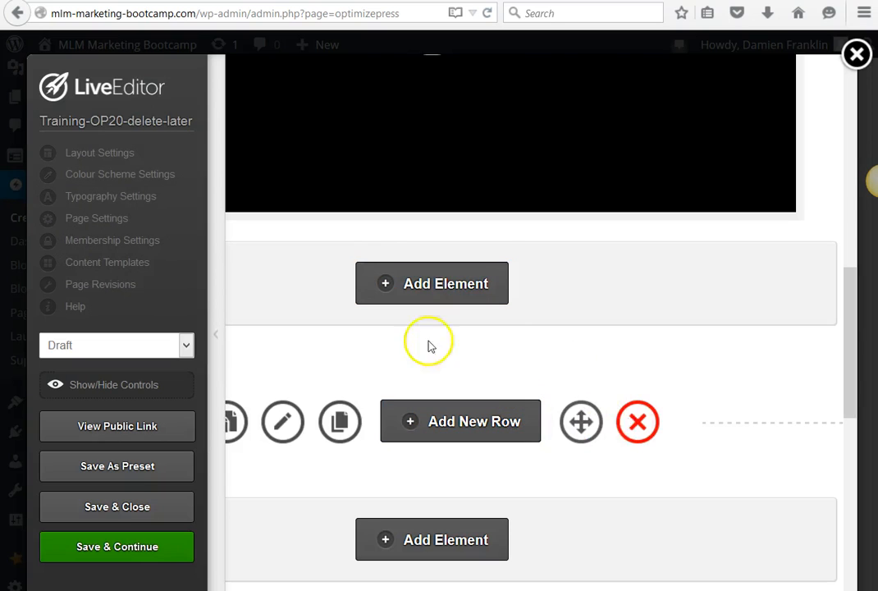
left_click(453, 290)
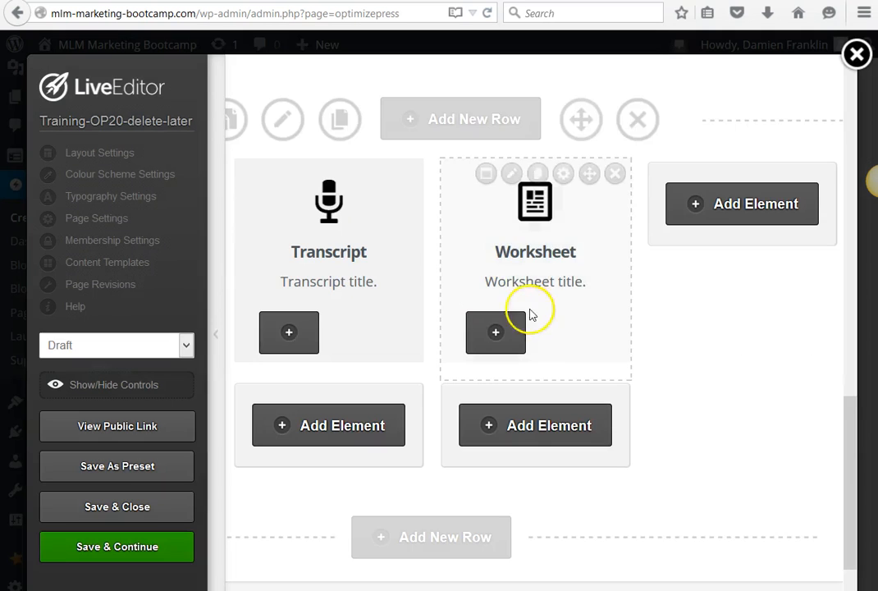
left_click(633, 120)
left_click(465, 292)
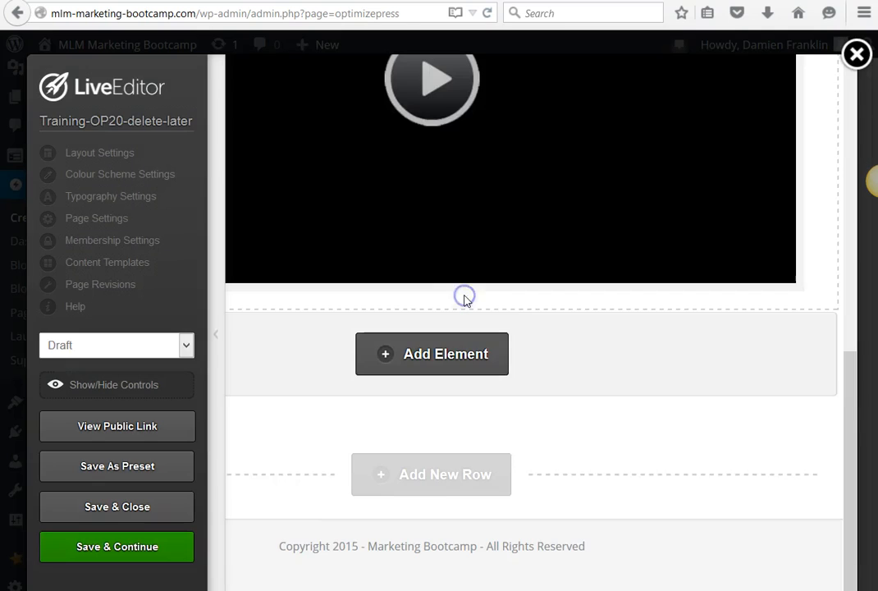
Remove the Membership Lesson headline element above the video and confirm the deletion.
scroll(518, 377, "up", 3)
scroll(515, 401, "up", 4)
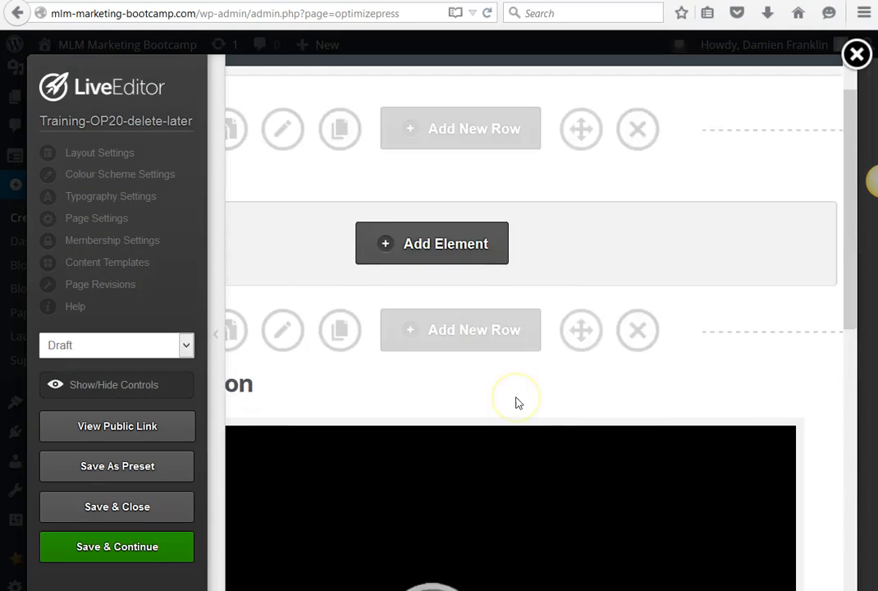
scroll(515, 402, "down", 6)
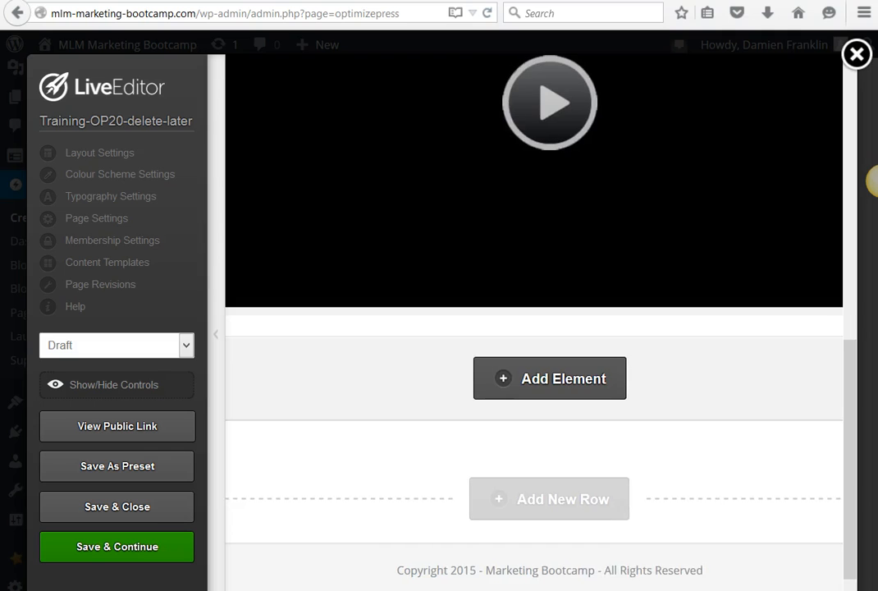
scroll(456, 479, "up", 4)
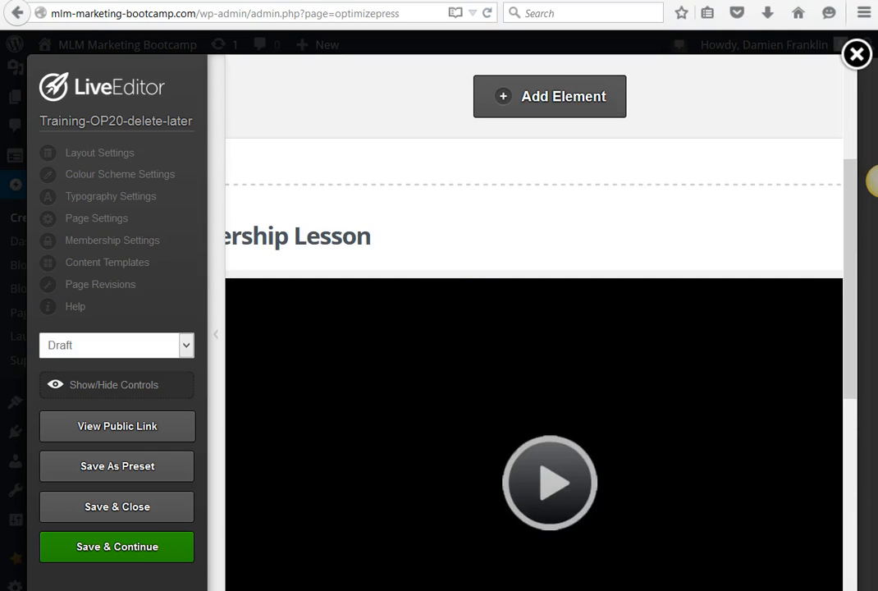
left_click_drag(555, 588, 756, 569)
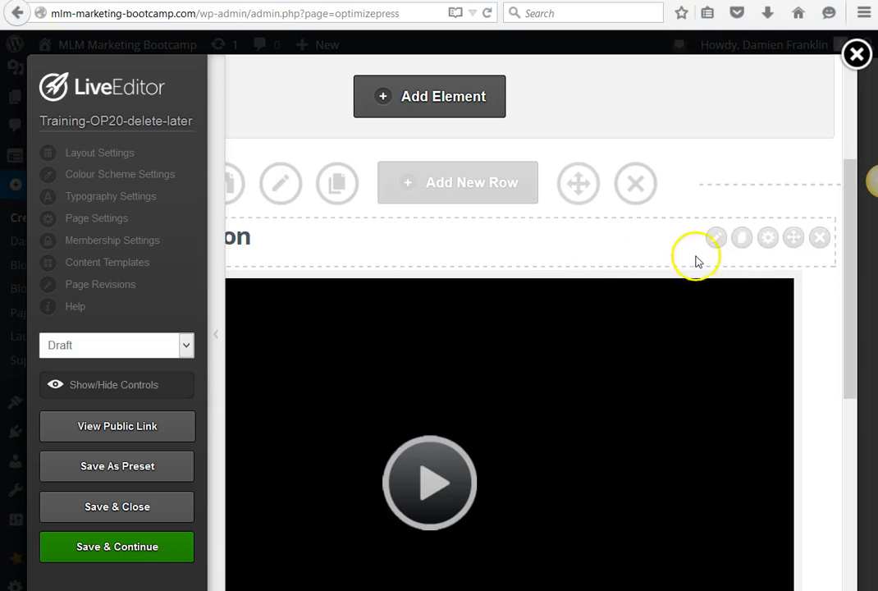
left_click(816, 237)
left_click(442, 288)
Remove the Training-OP20-delete-later text element from the first row under the logo header.
scroll(452, 211, "up", 3)
scroll(453, 210, "down", 1)
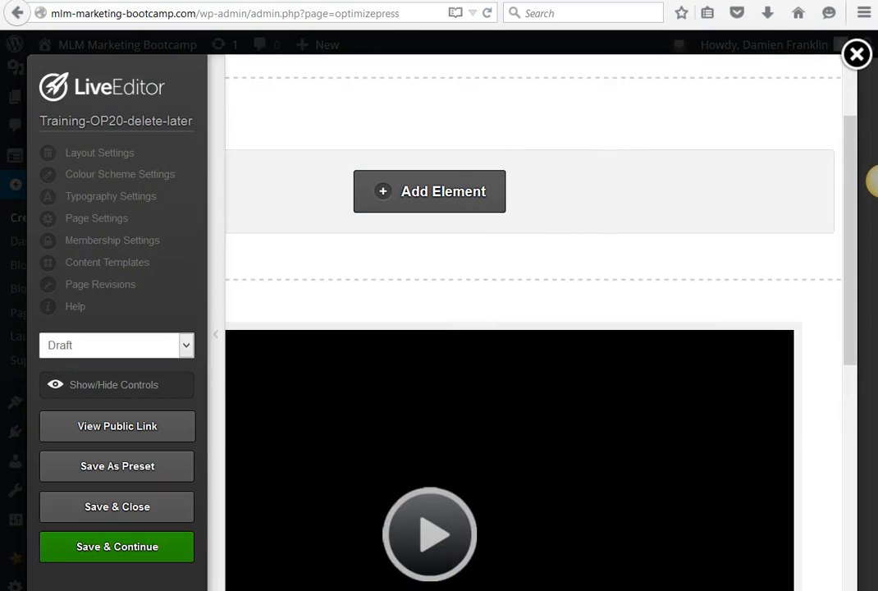
scroll(533, 328, "left", 3)
scroll(349, 163, "up", 2)
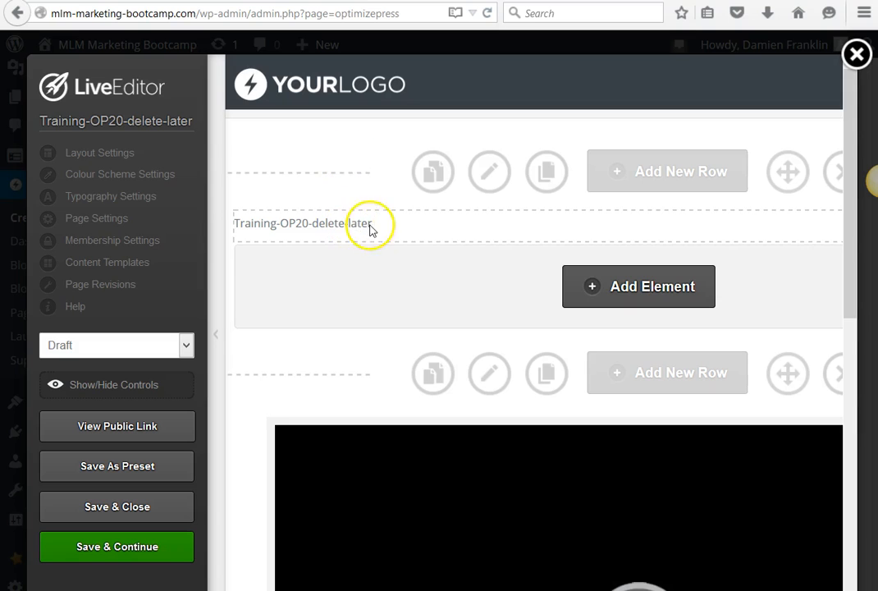
scroll(511, 474, "right", 3)
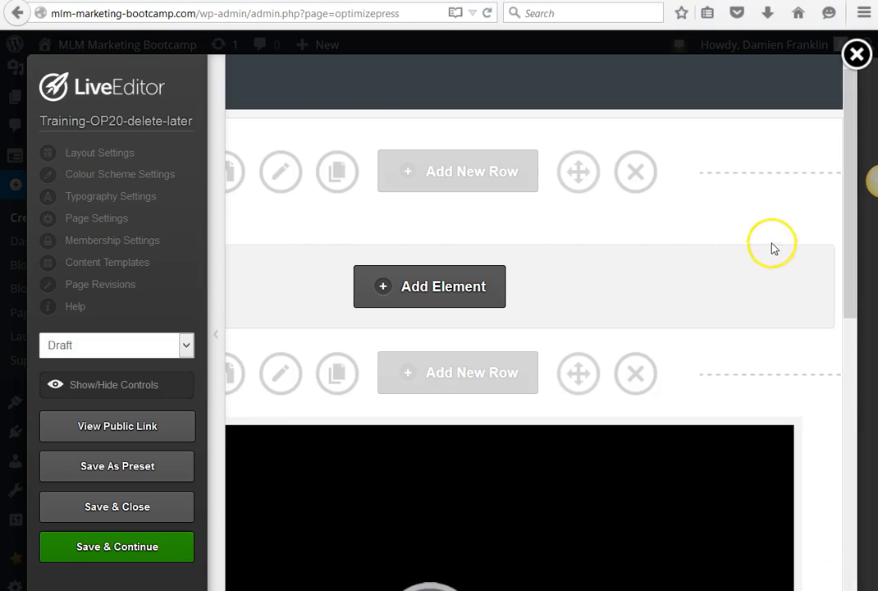
left_click(817, 223)
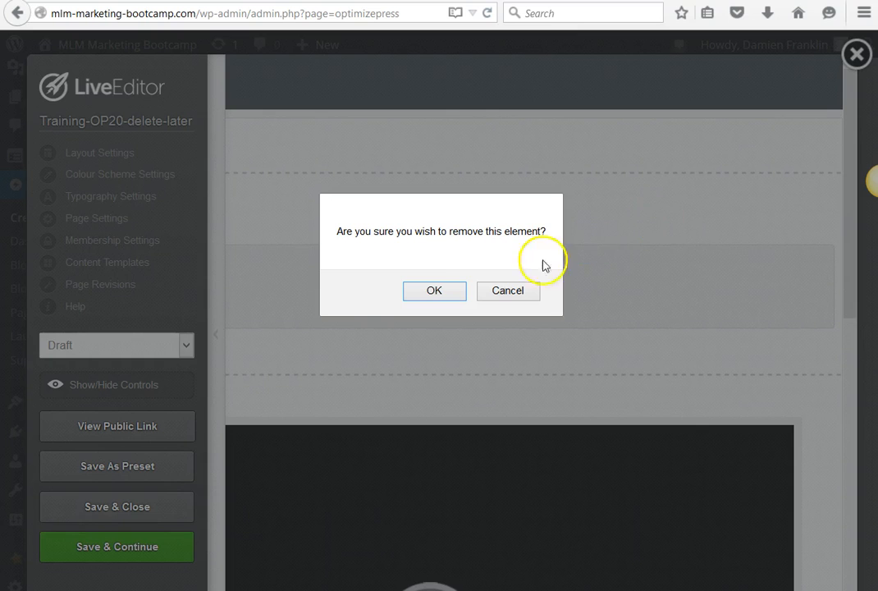
left_click(436, 291)
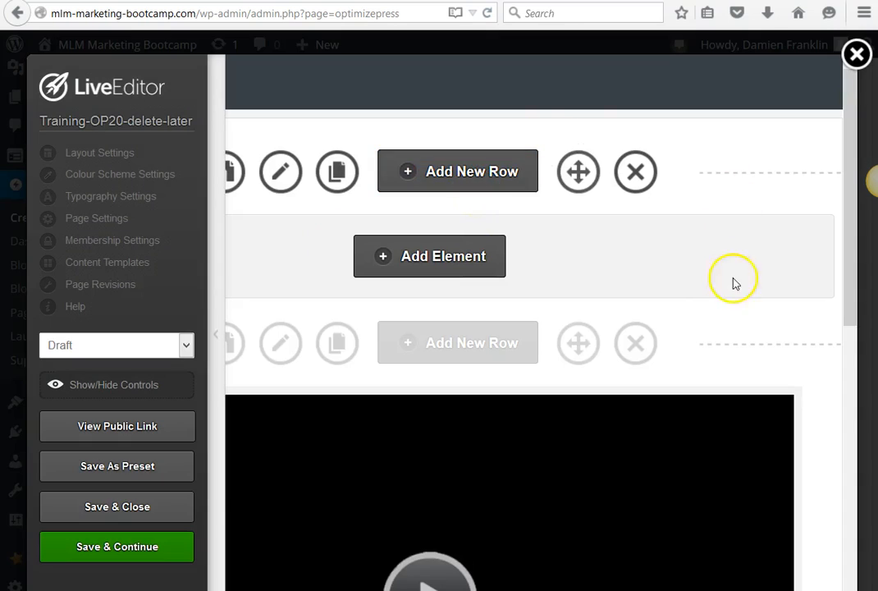
Open the page's Layout Settings and expand the Header & Navigation section.
scroll(705, 267, "down", 5)
scroll(705, 269, "up", 5)
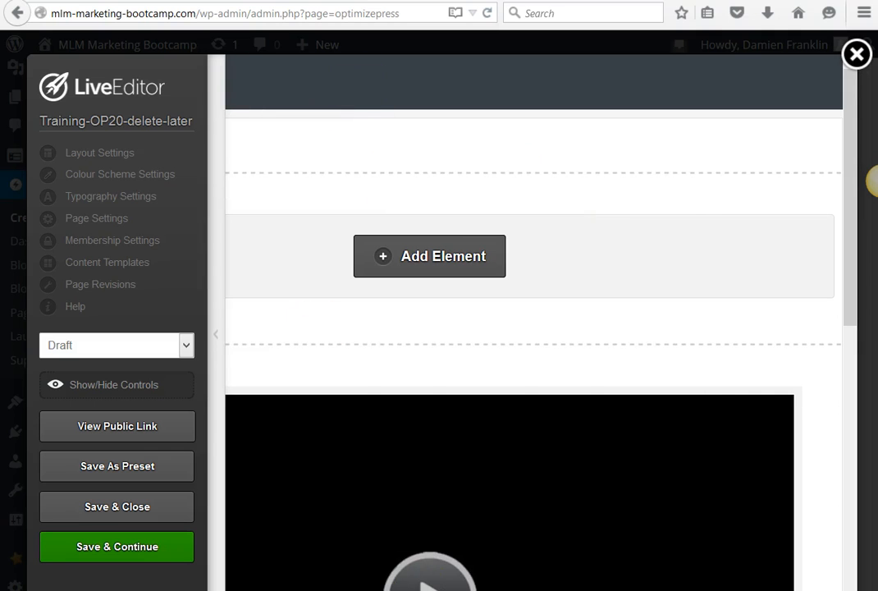
scroll(533, 328, "left", 3)
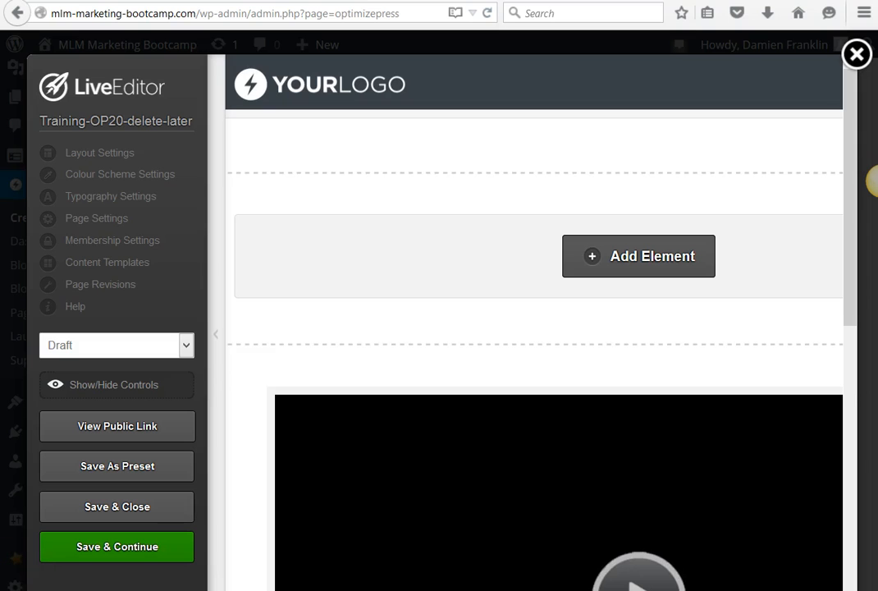
left_click(89, 156)
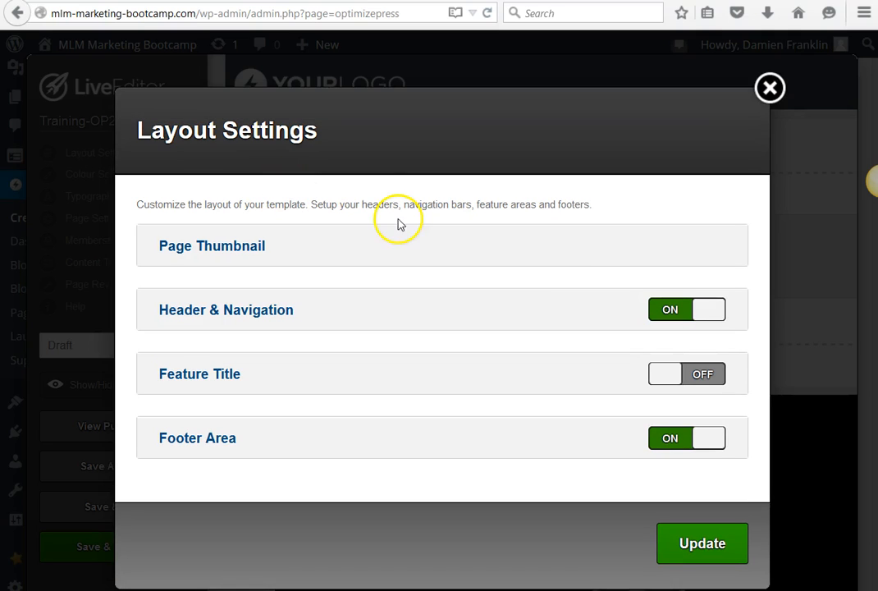
left_click(178, 315)
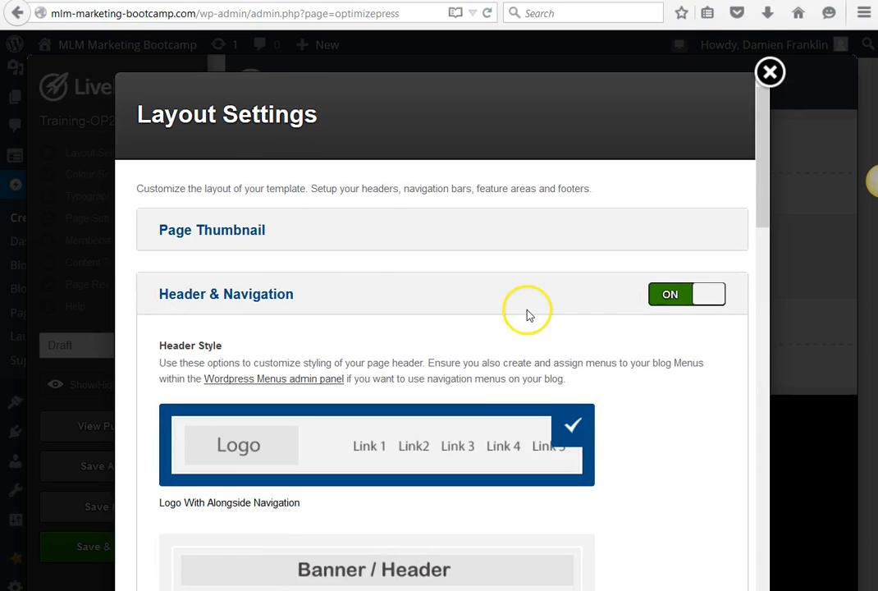
Review the header styles and logo upload options, briefly opening the logo's media uploader and closing it without choosing a file.
scroll(525, 312, "down", 2)
scroll(349, 382, "down", 1)
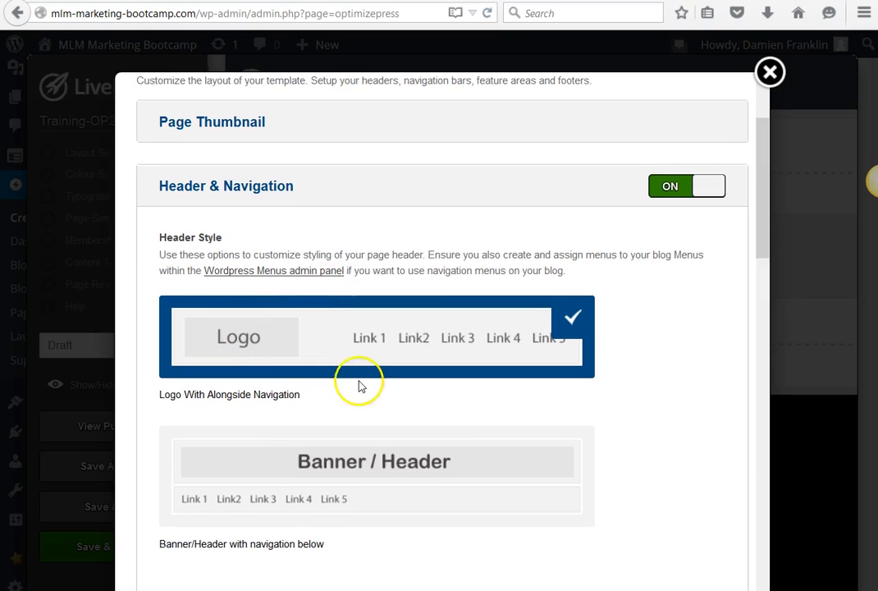
scroll(533, 317, "down", 2)
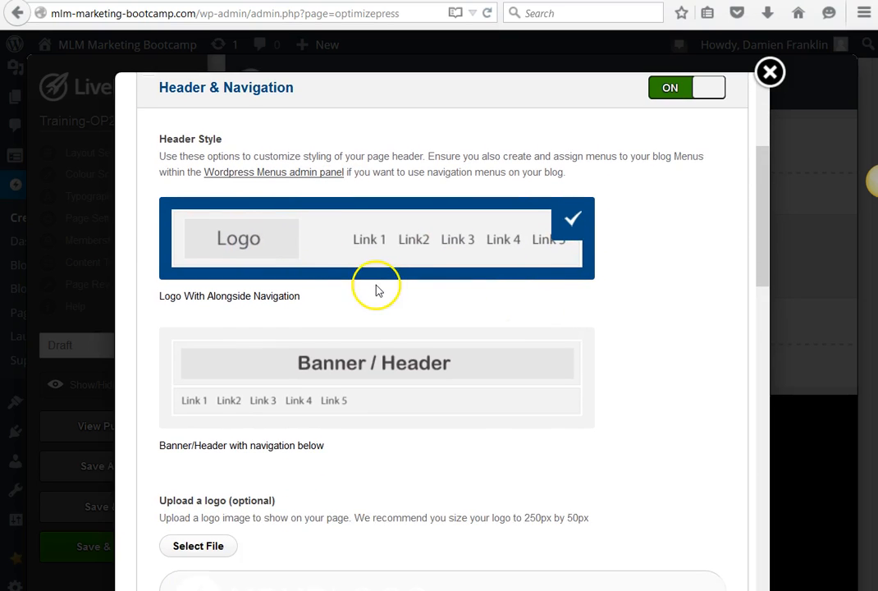
scroll(328, 351, "down", 2)
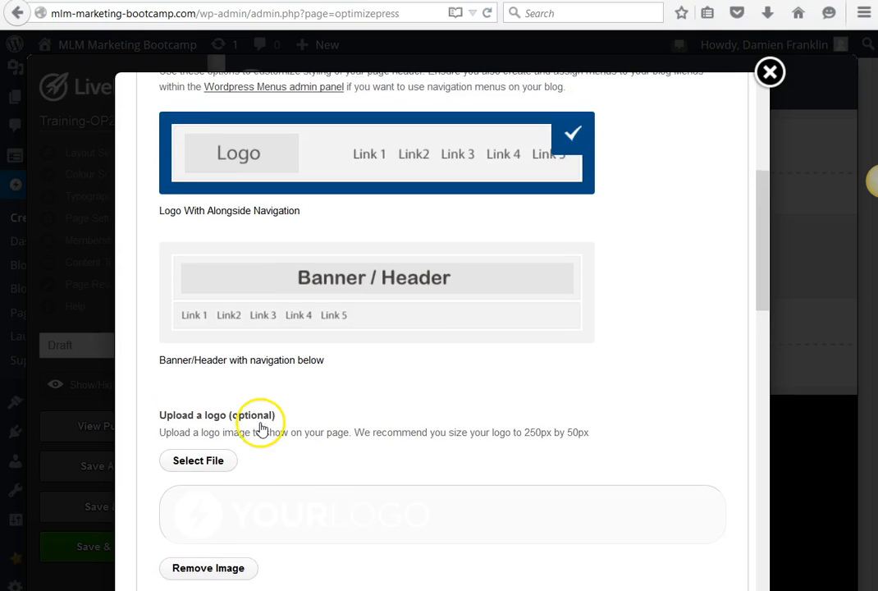
scroll(259, 410, "down", 2)
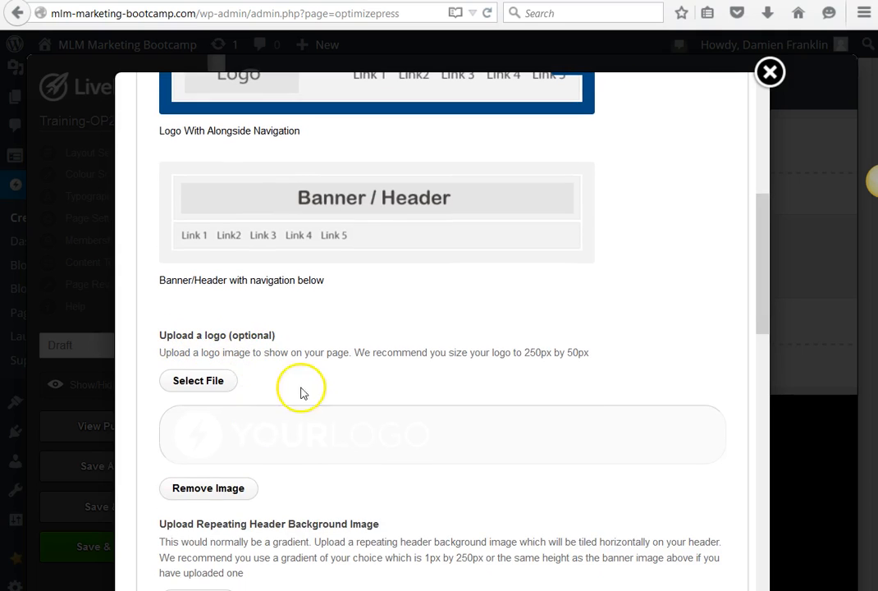
left_click(191, 380)
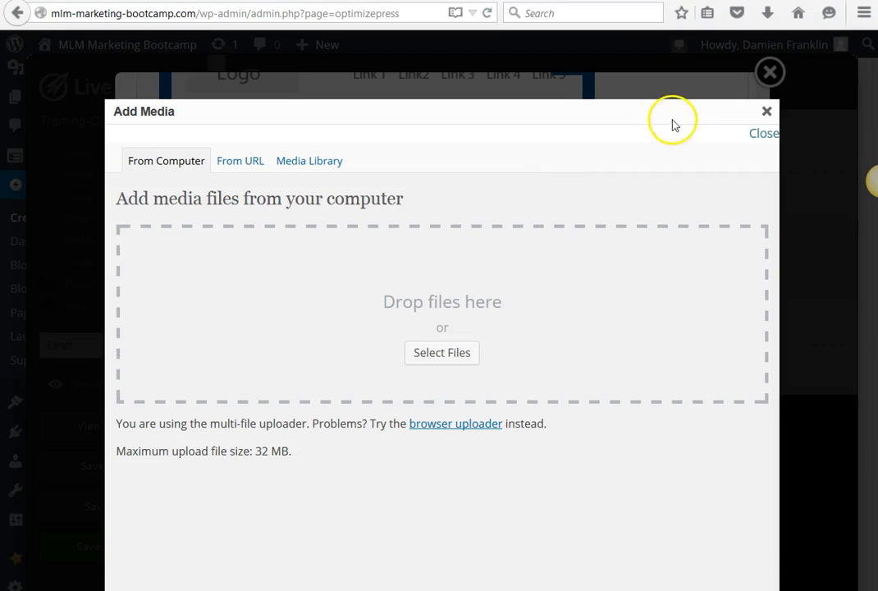
left_click(766, 115)
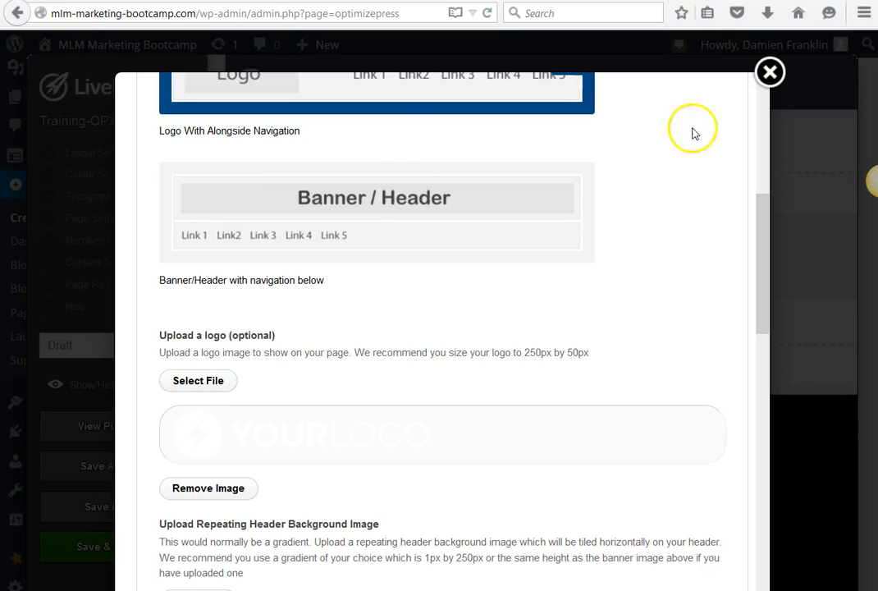
Turn off Header & Navigation for the page.
scroll(378, 153, "up", 5)
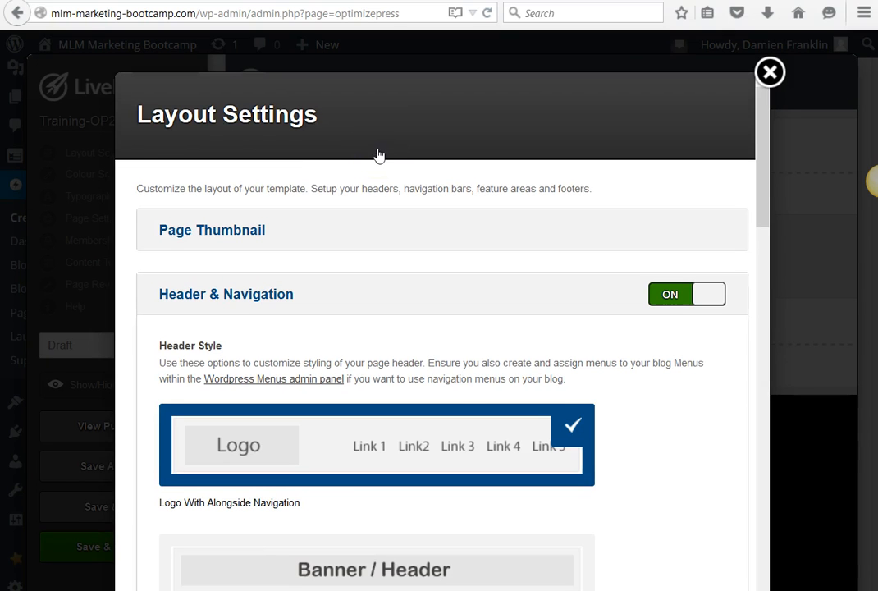
left_click(668, 297)
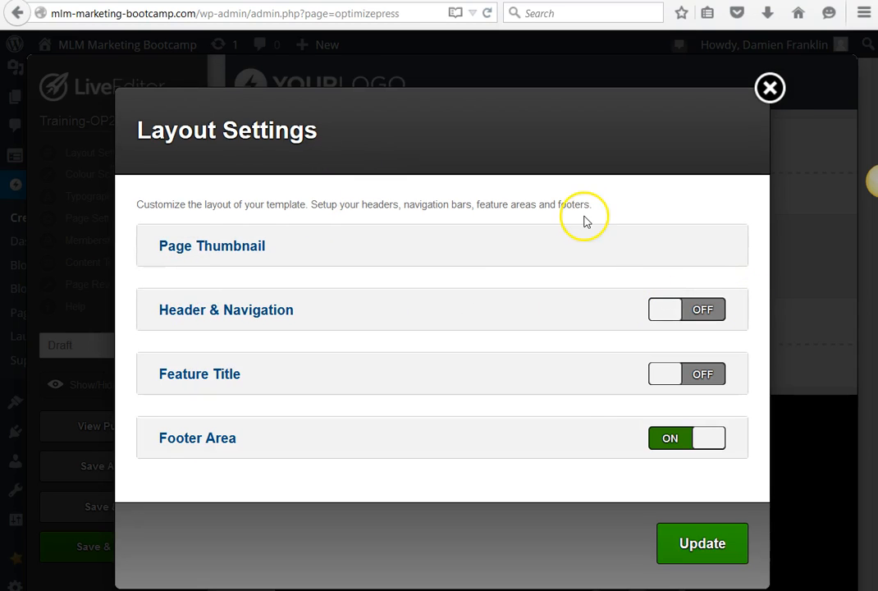
Apply the changed layout settings to the page and return to the row layout.
left_click(700, 543)
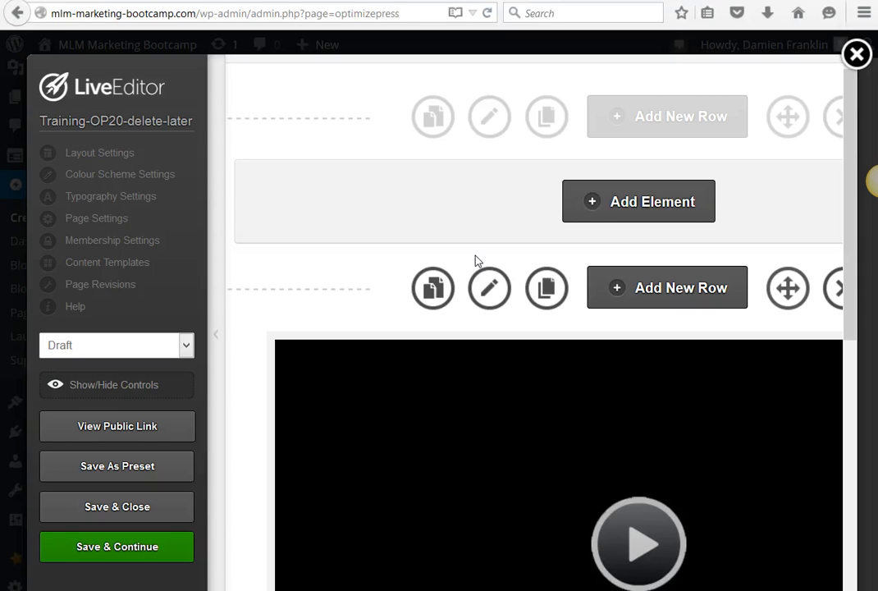
left_click(529, 418)
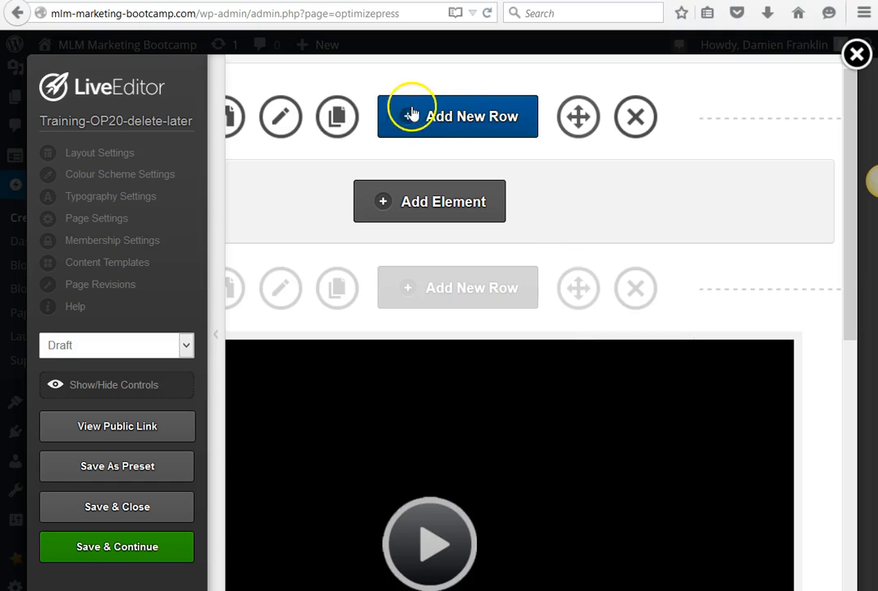
Review the simple and complex column layouts offered for a new row, then close the chooser without adding one.
left_click(476, 120)
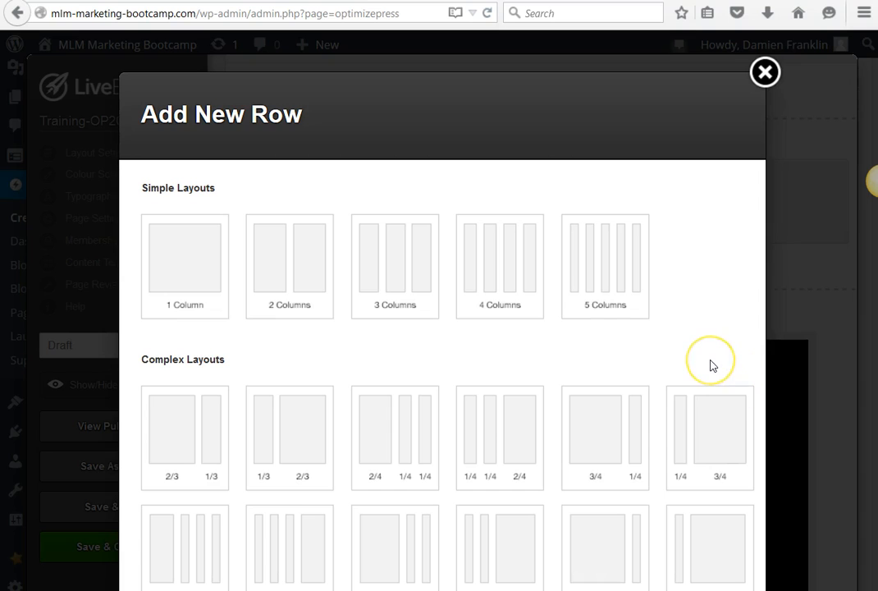
scroll(712, 366, "down", 2)
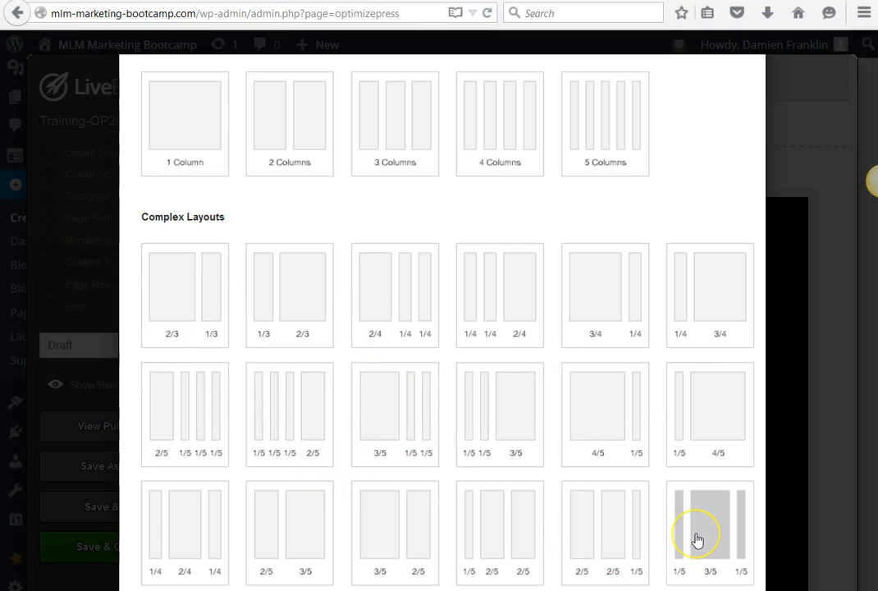
scroll(697, 540, "up", 3)
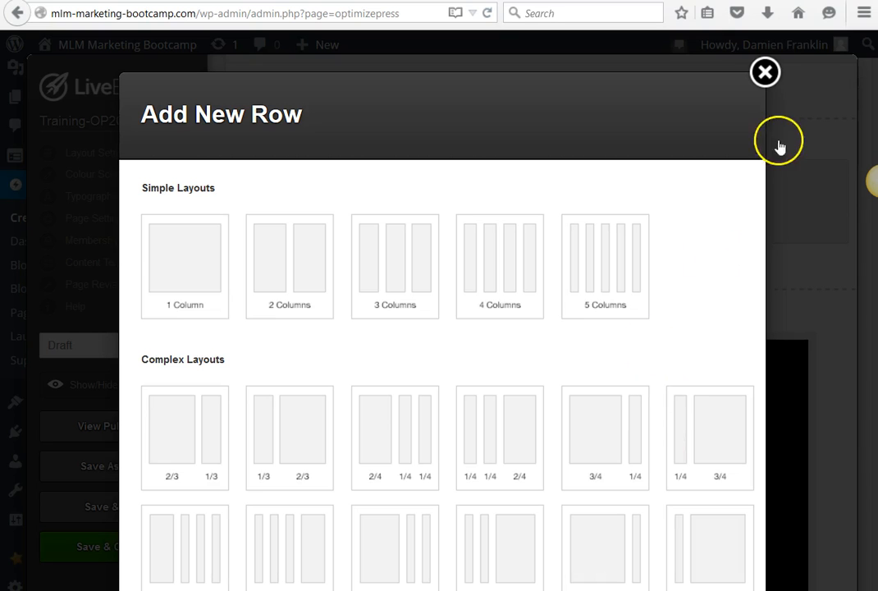
left_click(765, 73)
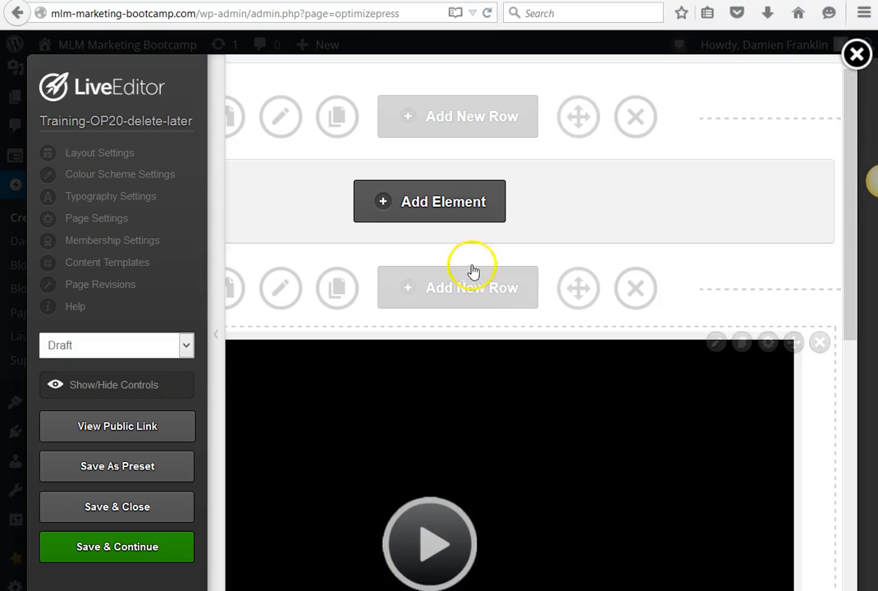
Browse the elements that can be inserted into the empty first row, then close the list without picking one.
left_click(443, 212)
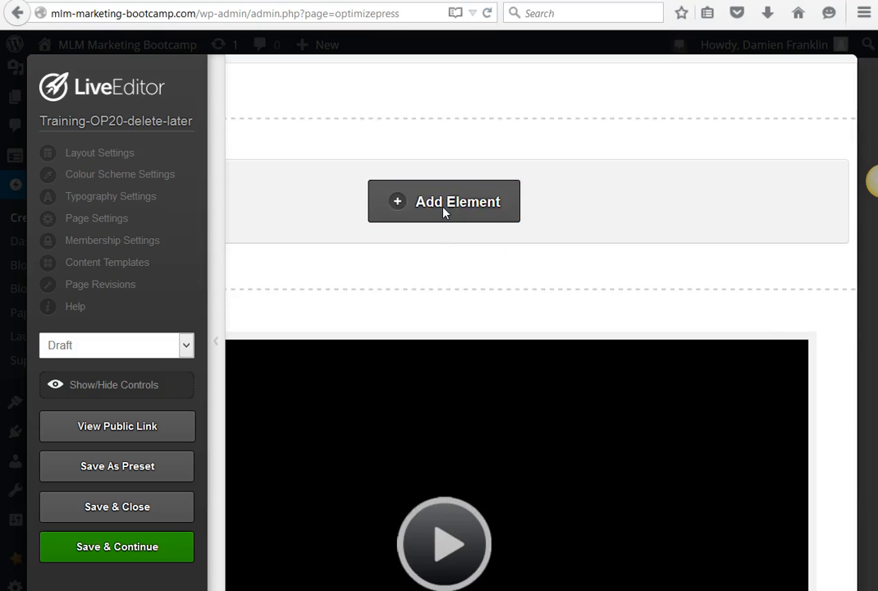
scroll(369, 378, "down", 5)
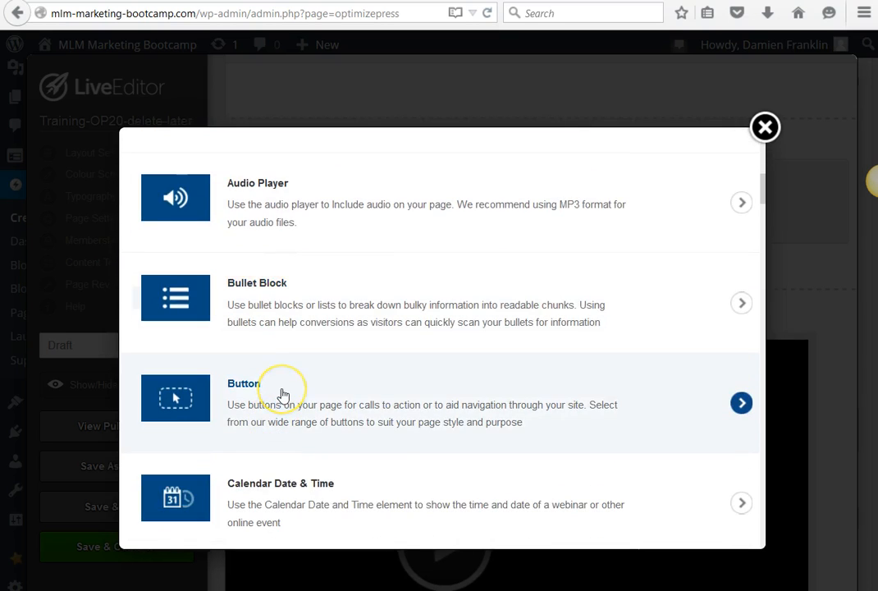
scroll(279, 410, "down", 5)
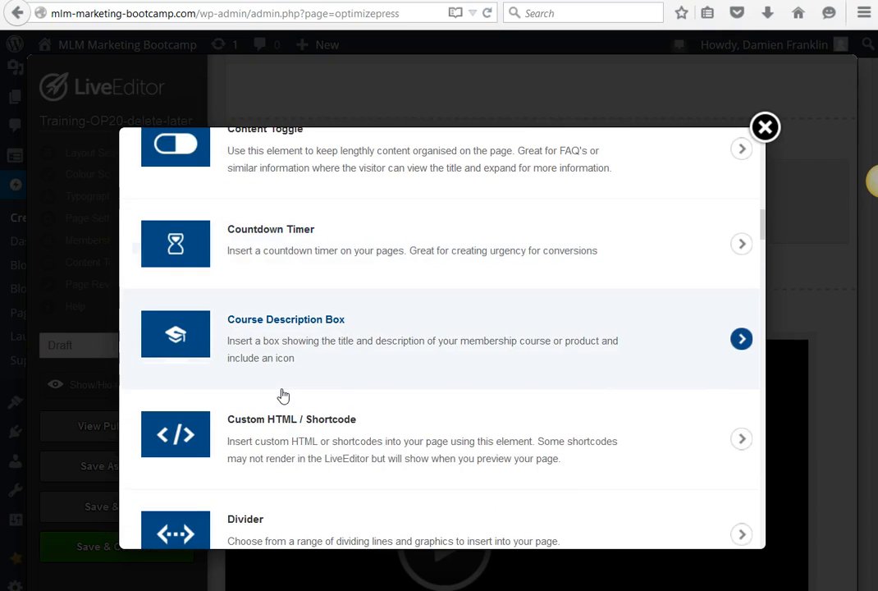
scroll(283, 396, "down", 3)
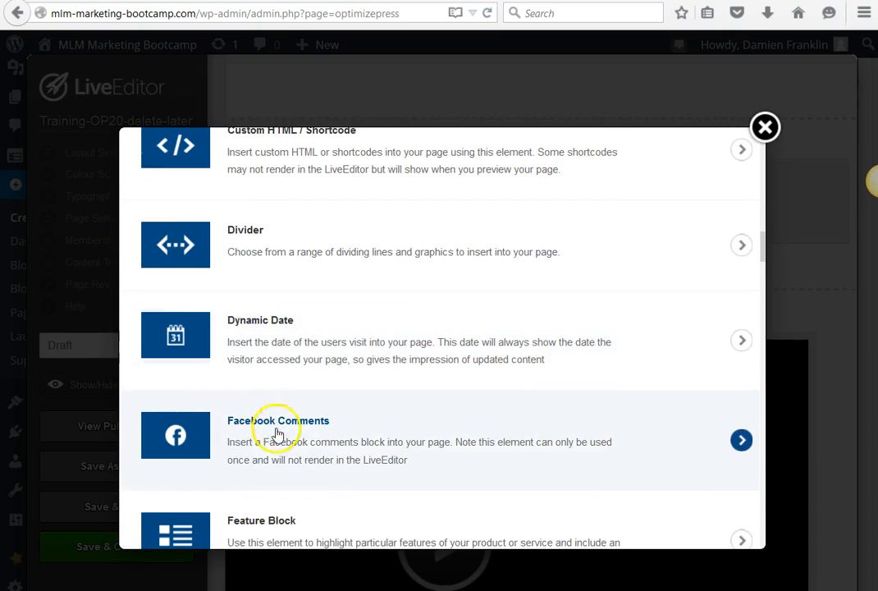
scroll(287, 433, "down", 4)
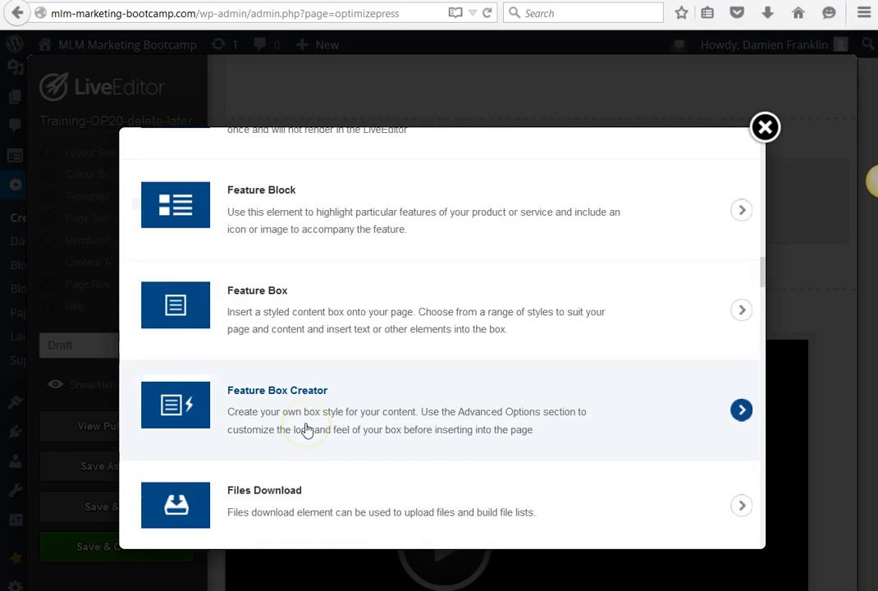
scroll(313, 444, "down", 2)
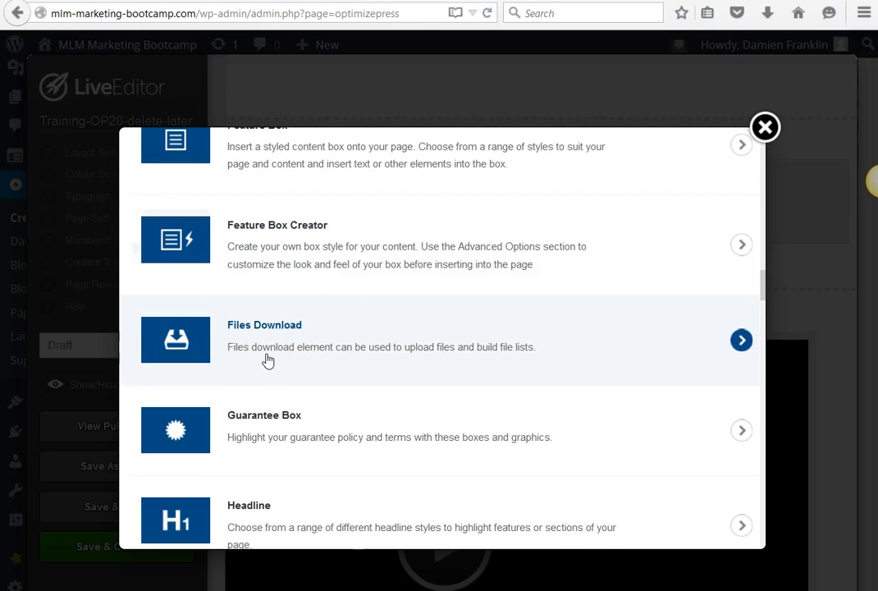
scroll(349, 387, "down", 2)
scroll(349, 387, "down", 5)
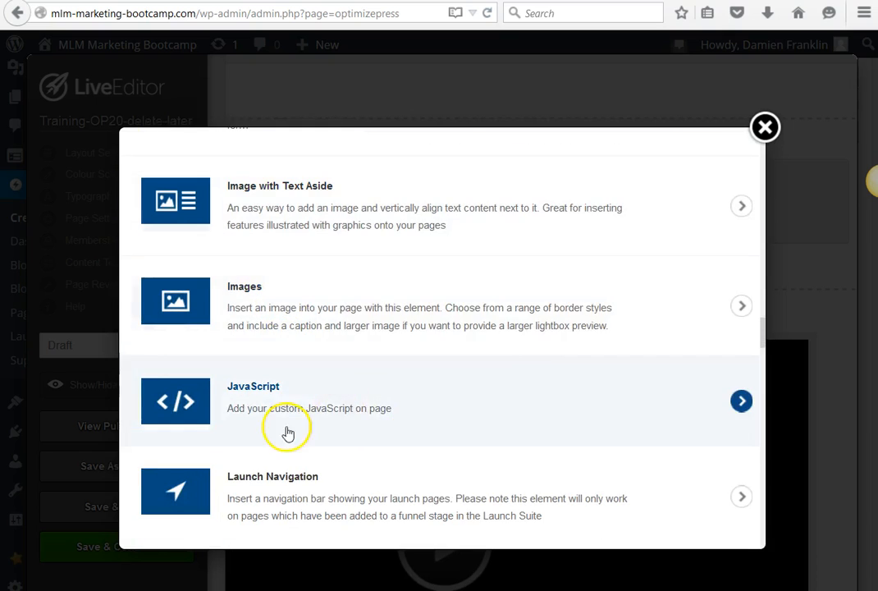
scroll(623, 271, "up", 2)
left_click(762, 130)
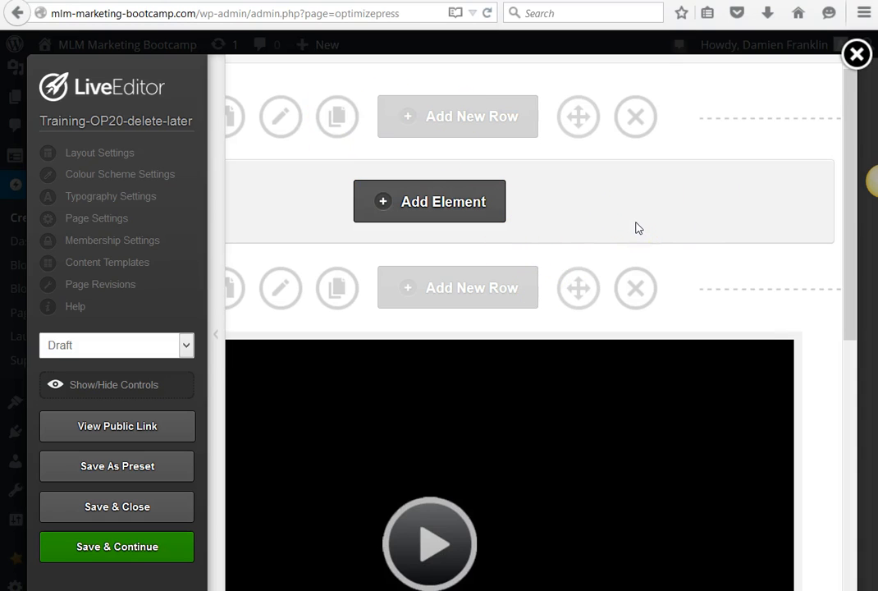
Start adding an element to the empty row above the video, searching for "head" and choosing Headline.
left_click(451, 212)
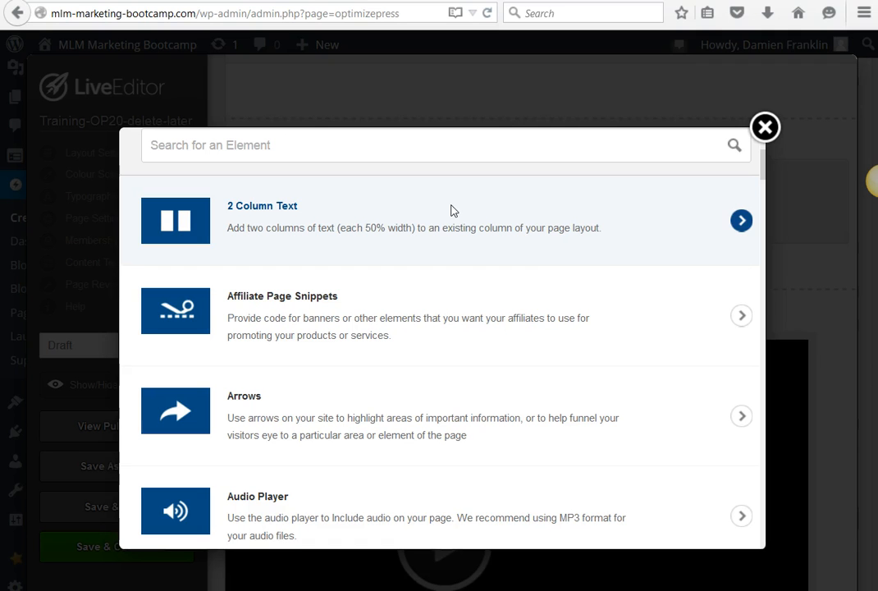
left_click(238, 153)
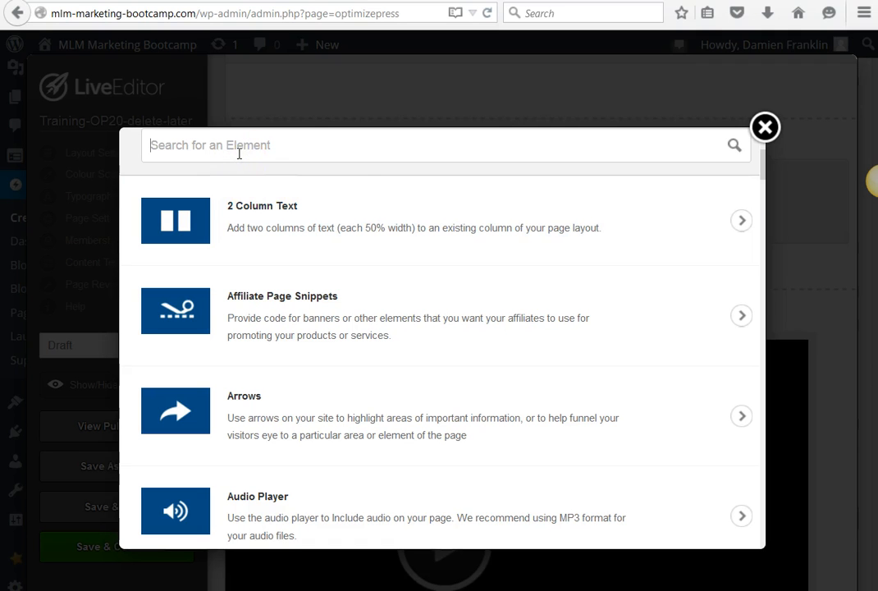
type("head")
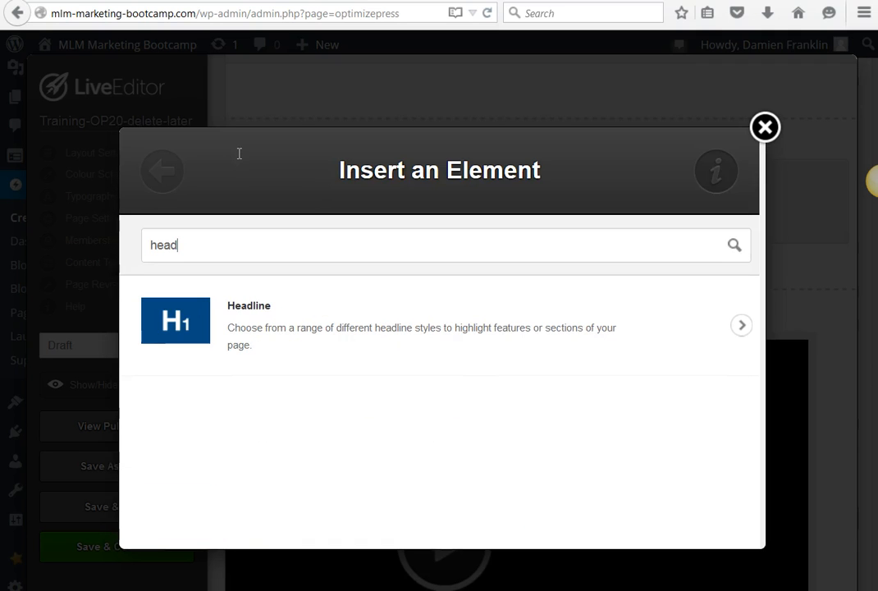
left_click(356, 307)
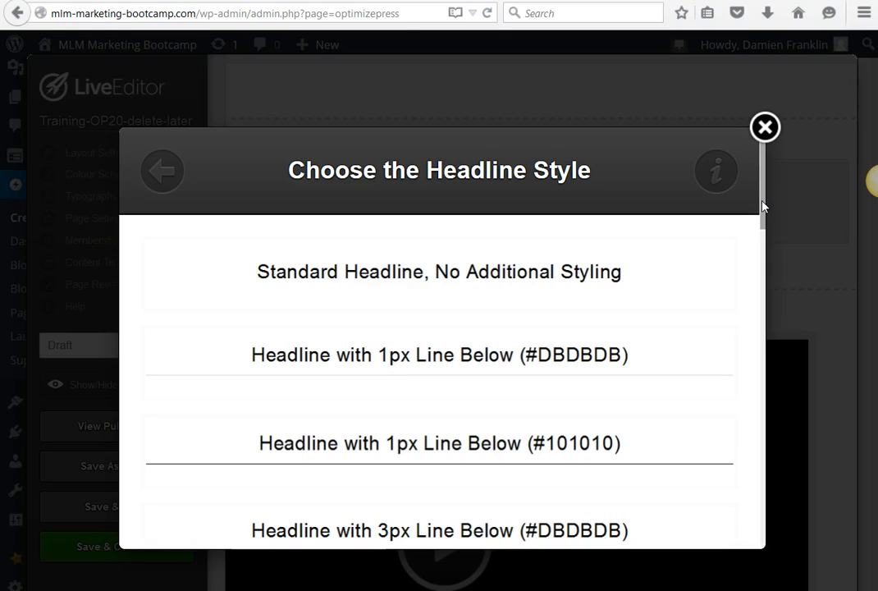
Look through the headline styles and choose Headline with Line Behind for the new element.
left_click(447, 281)
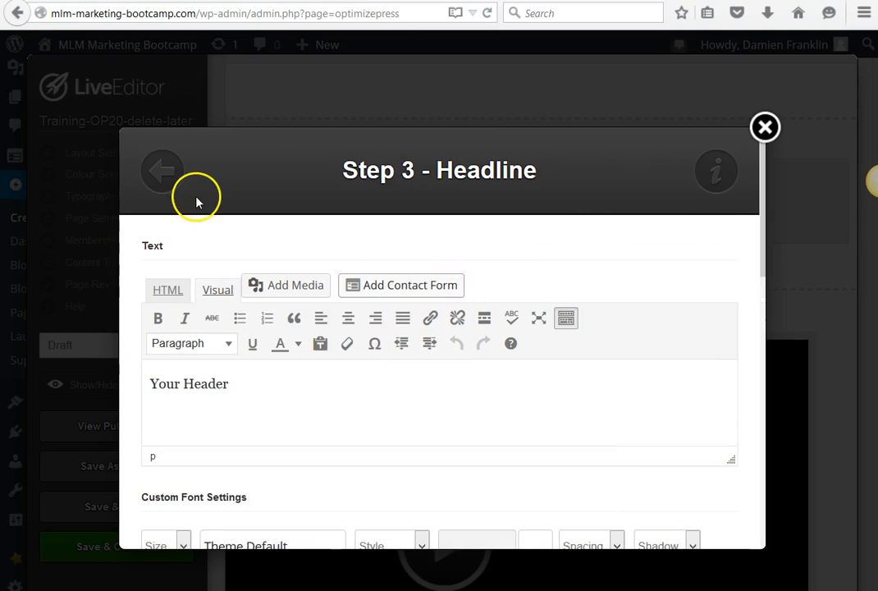
left_click(151, 172)
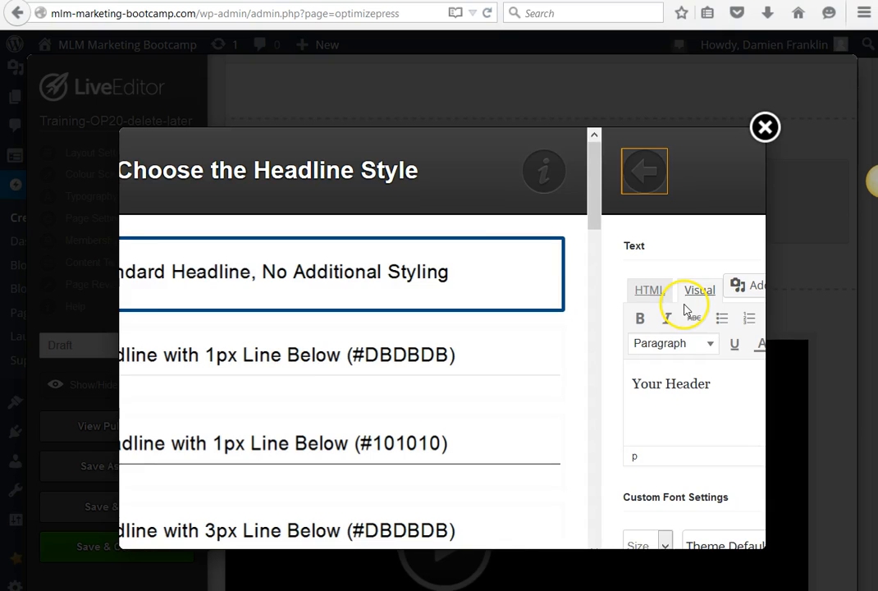
left_click_drag(762, 190, 732, 462)
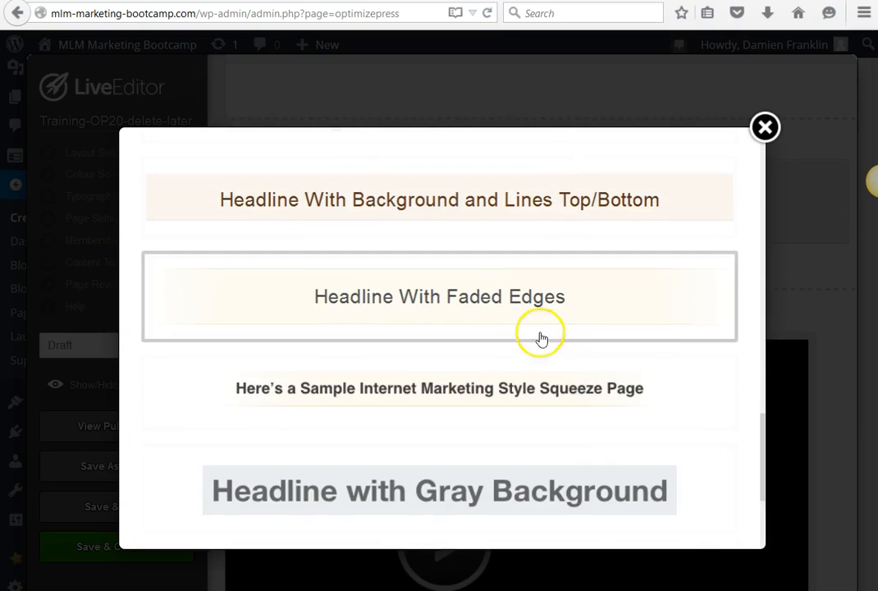
scroll(537, 335, "down", 3)
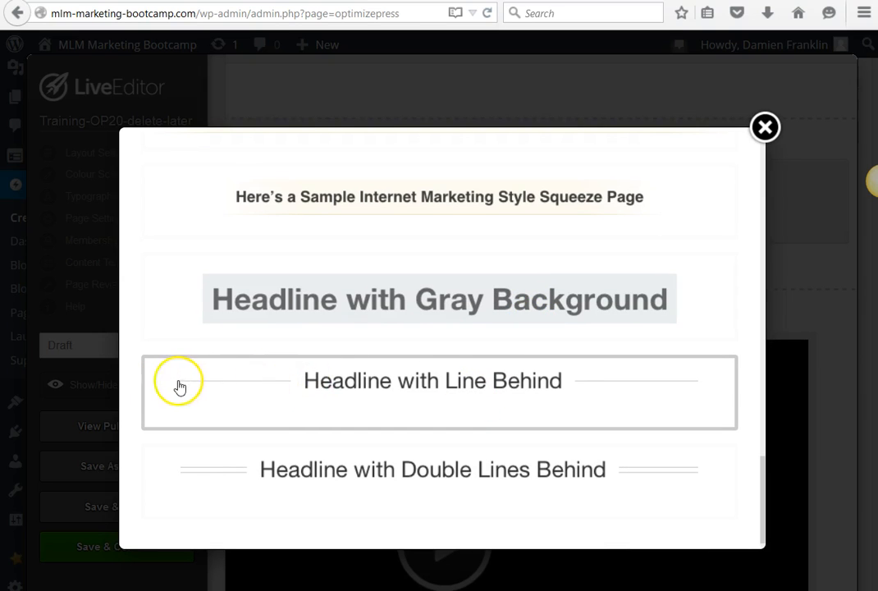
left_click(555, 390)
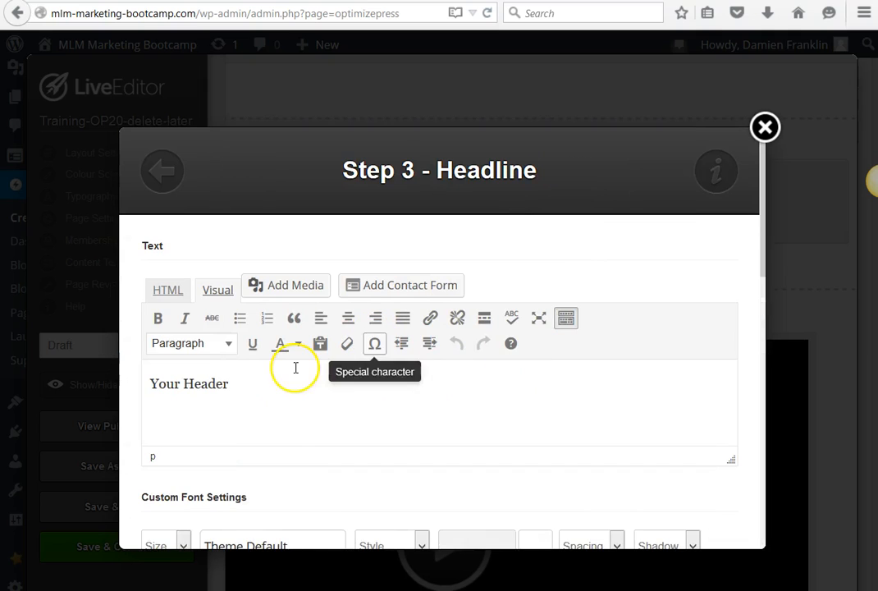
Replace the placeholder headline text with "Attention Amway Network Marketers".
left_click_drag(251, 384, 112, 392)
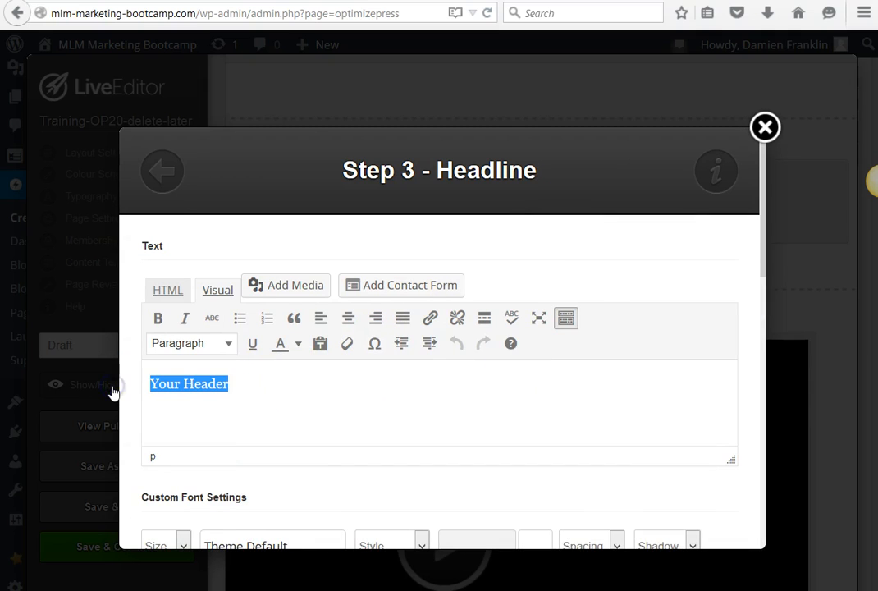
type("Attention")
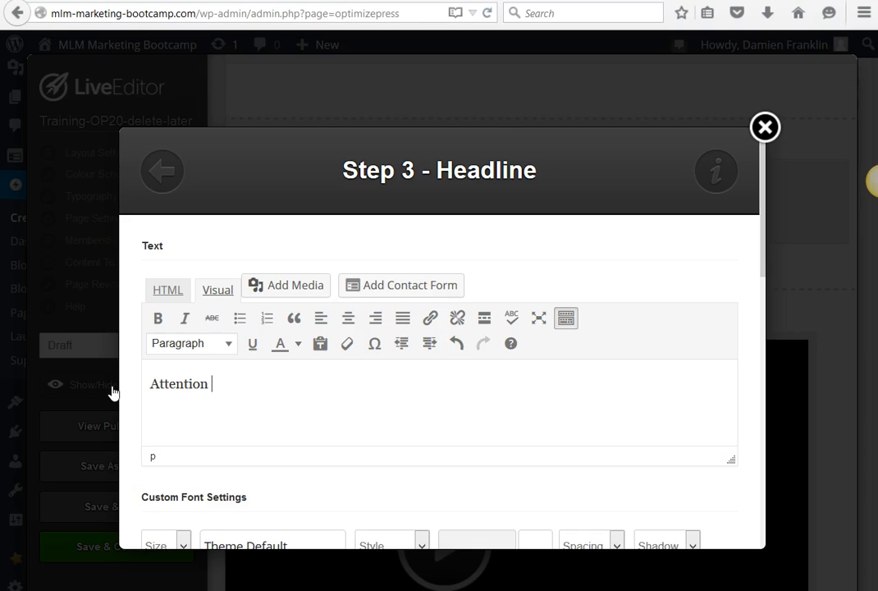
type("mway Network Ma")
key("BackSpace")
key("BackSpace")
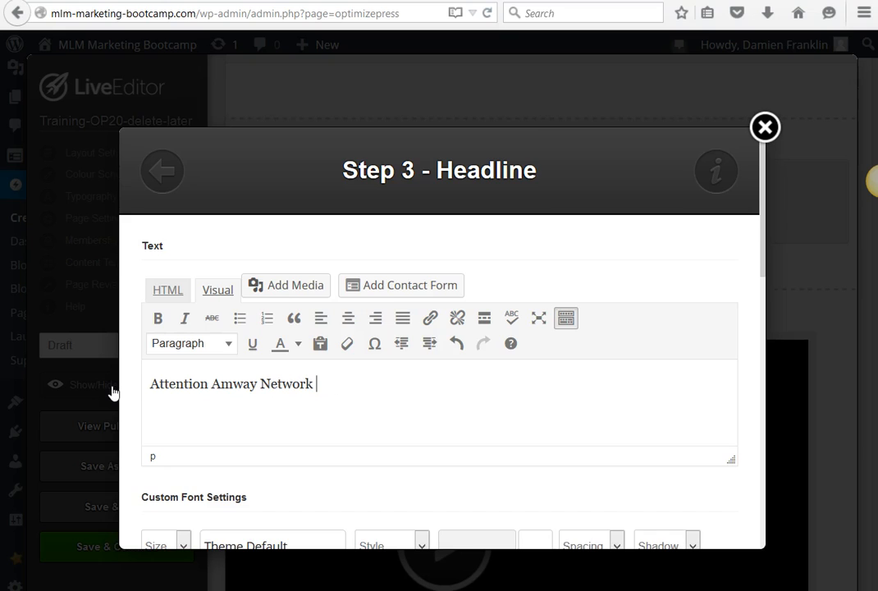
type("Marketers")
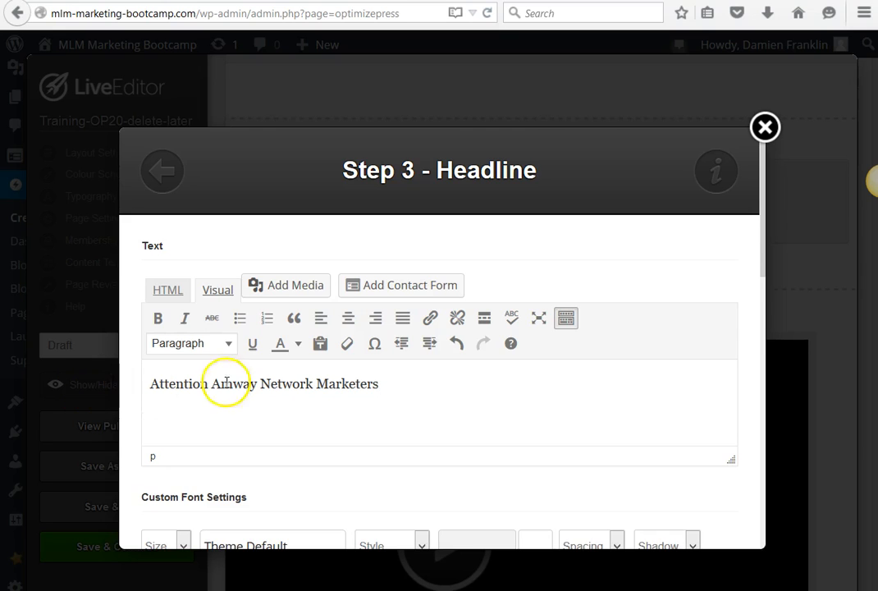
Set the headline's custom font to Geneva, 24px, Bold.
left_click(765, 226)
left_click_drag(764, 227, 766, 317)
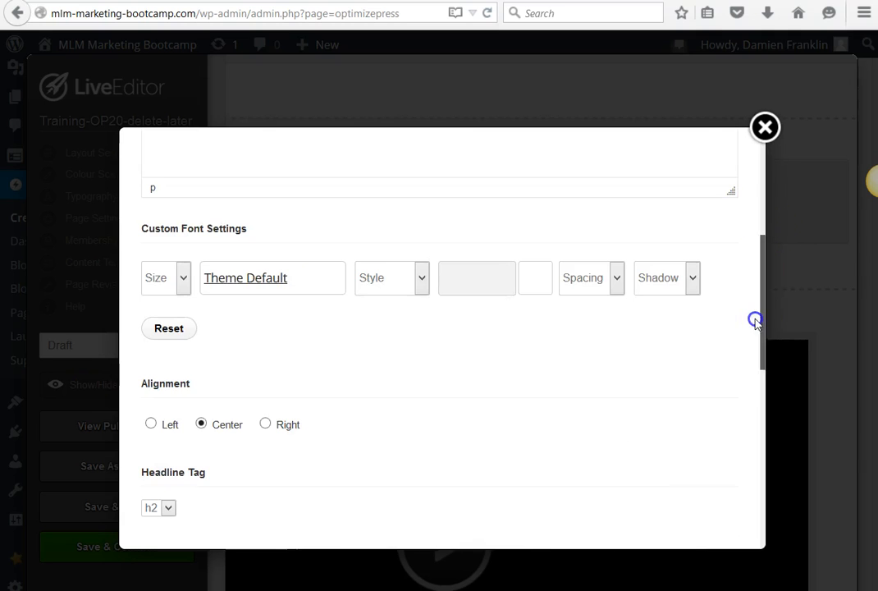
left_click(225, 276)
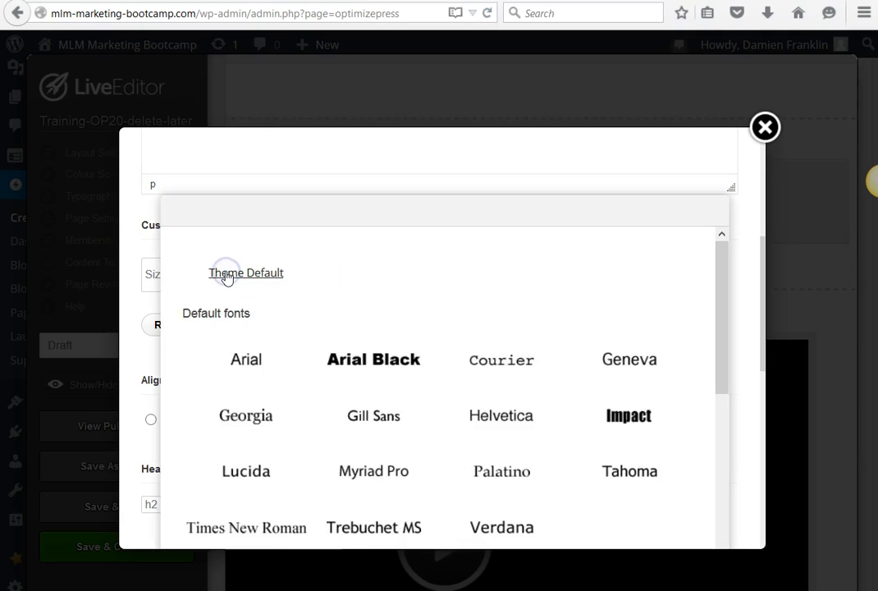
left_click(626, 306)
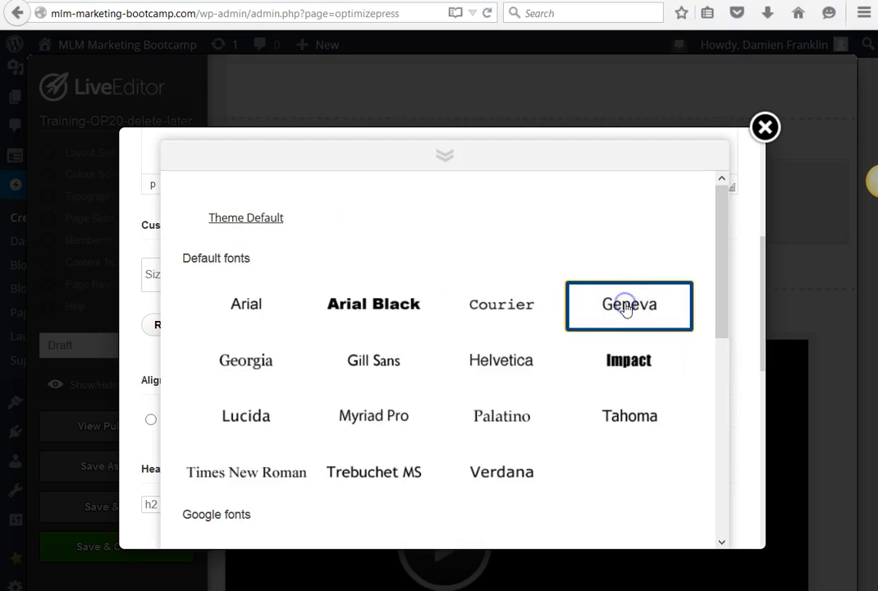
left_click(183, 274)
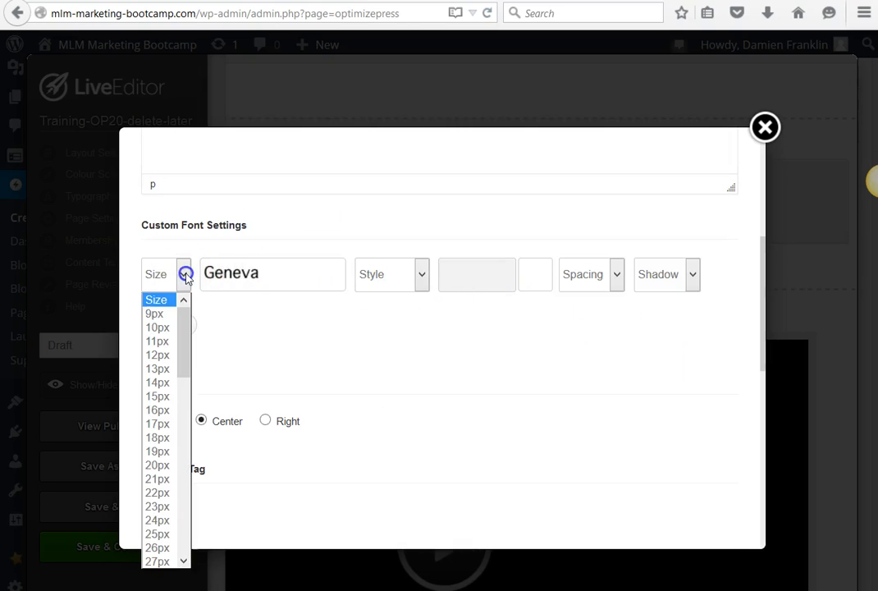
left_click(156, 466)
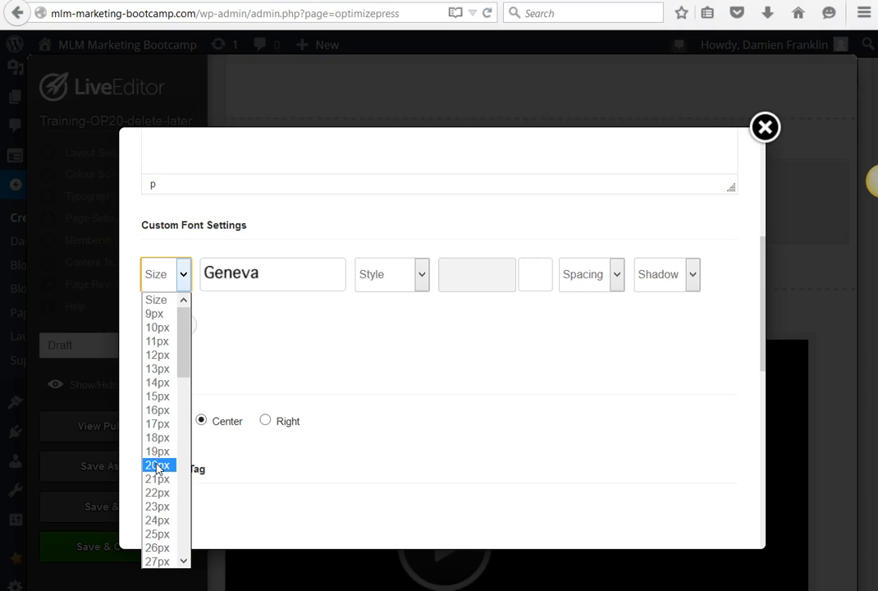
left_click_drag(158, 467, 156, 519)
left_click_drag(418, 279, 393, 354)
Set the headline's font colour to black (#000000).
left_click(539, 279)
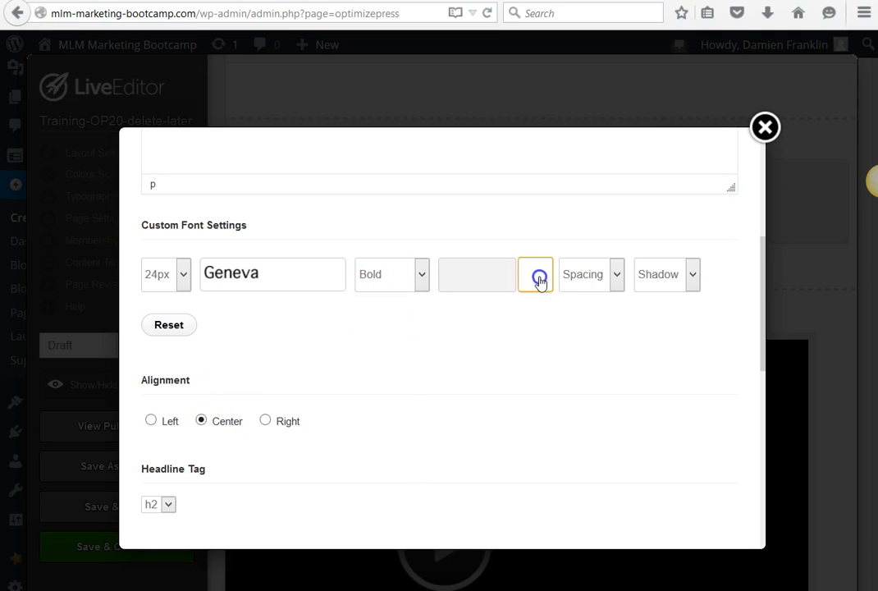
left_click_drag(570, 343, 688, 461)
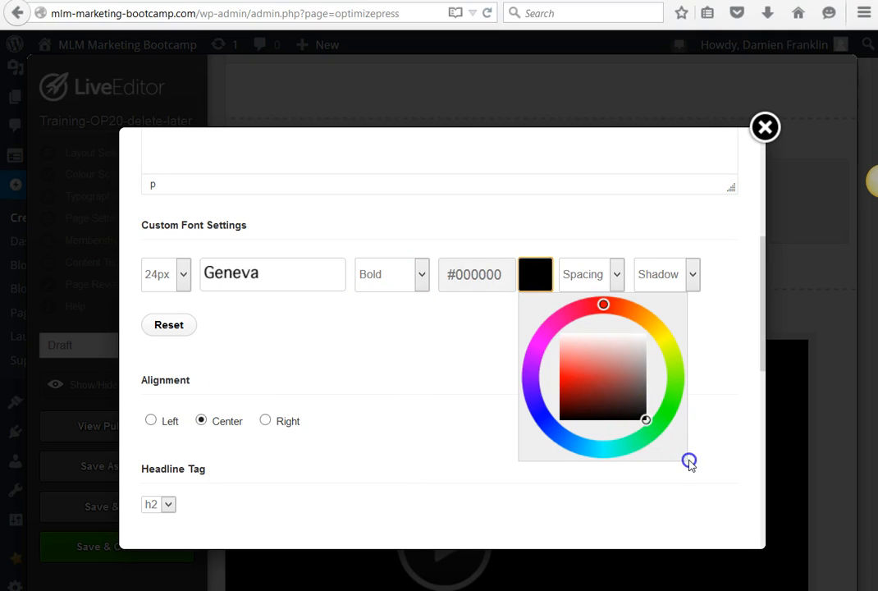
left_click(486, 407)
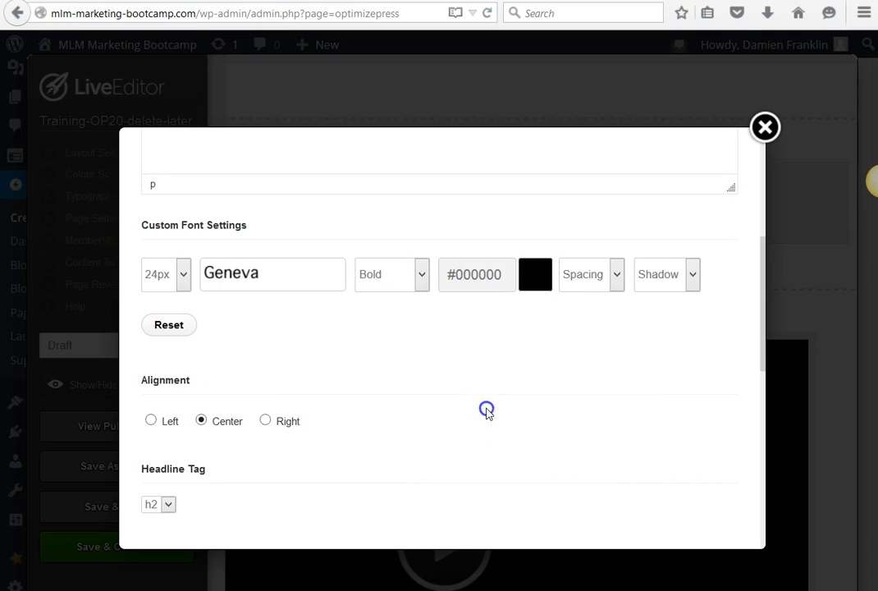
Set the headline's letter spacing to 0px and its text shadow to Light.
left_click(619, 274)
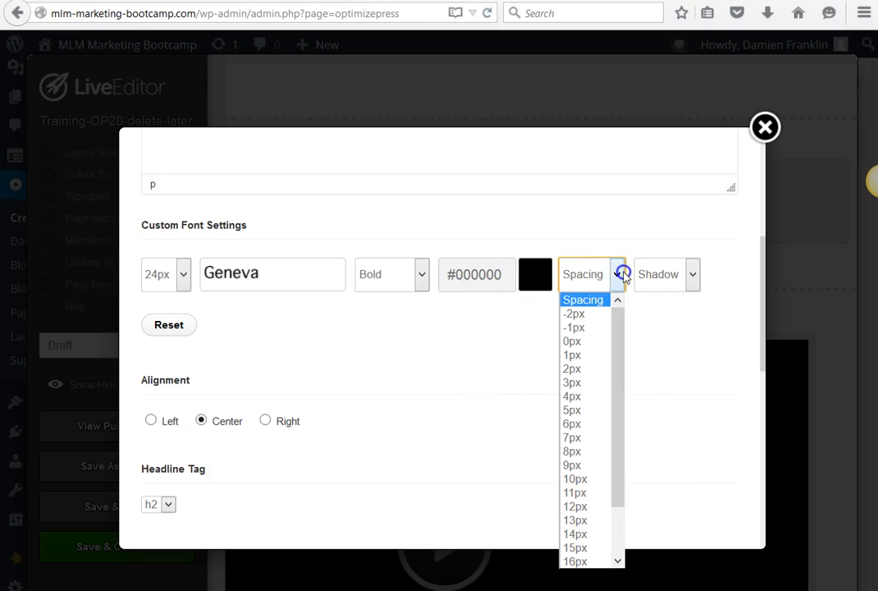
left_click(581, 341)
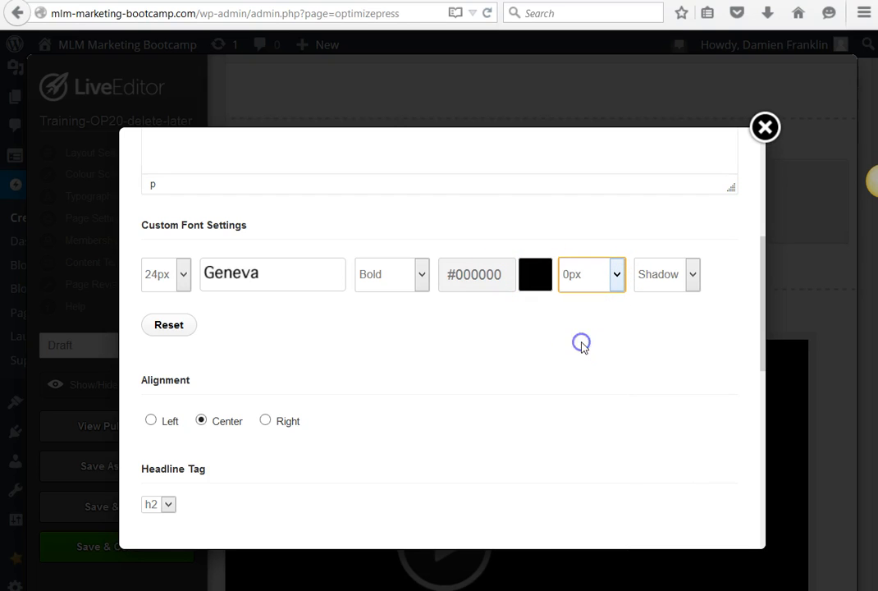
left_click(693, 274)
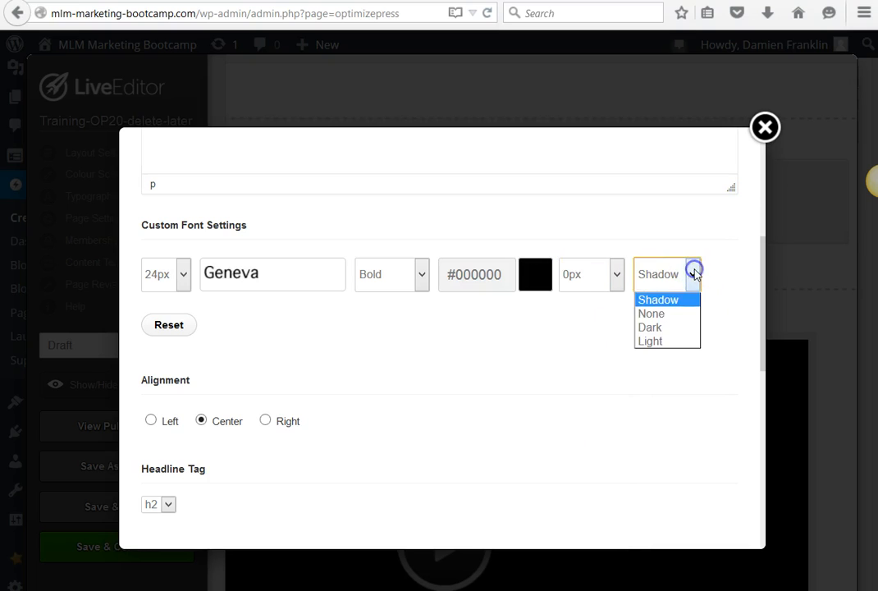
left_click(652, 341)
Review the available headline tags and font sizes, keeping h2 and 24px selected.
scroll(246, 381, "down", 2)
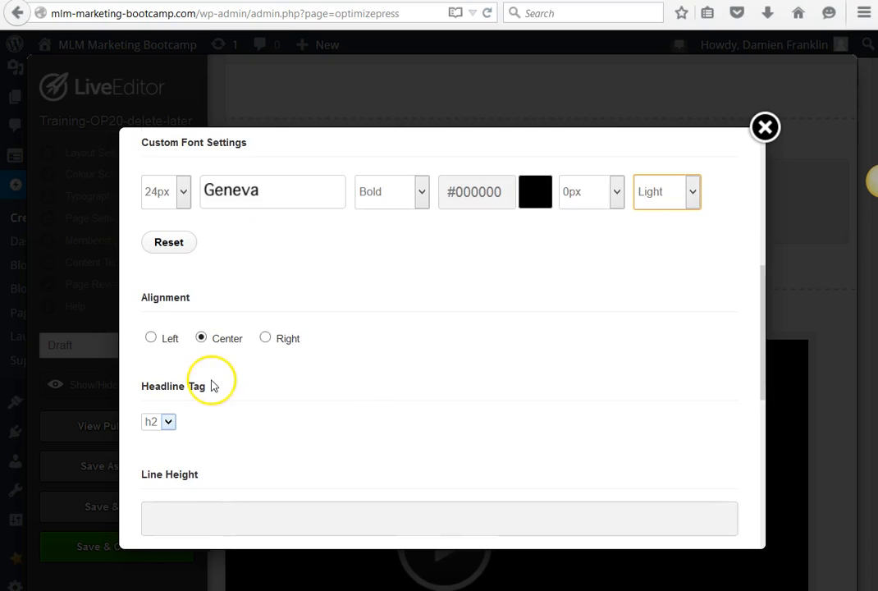
scroll(203, 385, "down", 3)
left_click(164, 297)
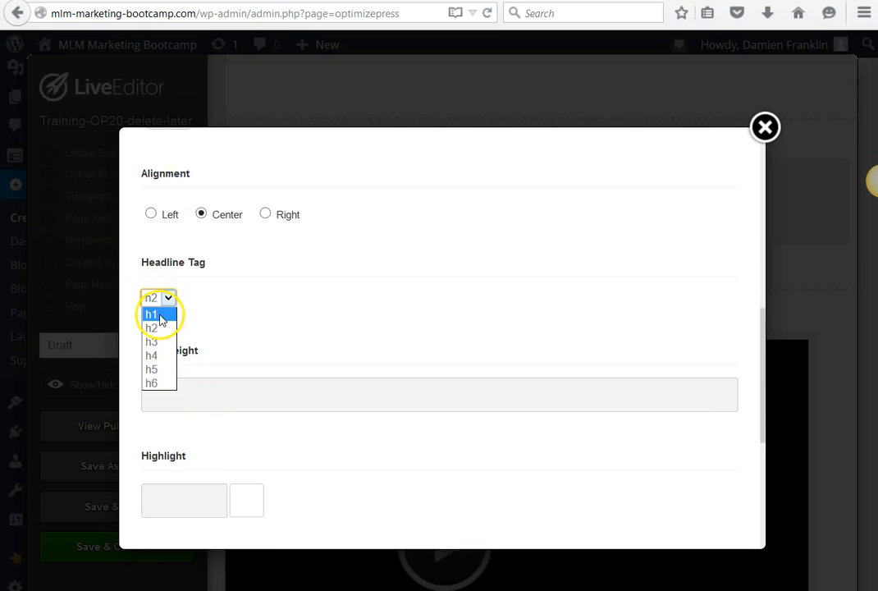
left_click(359, 314)
scroll(361, 315, "up", 5)
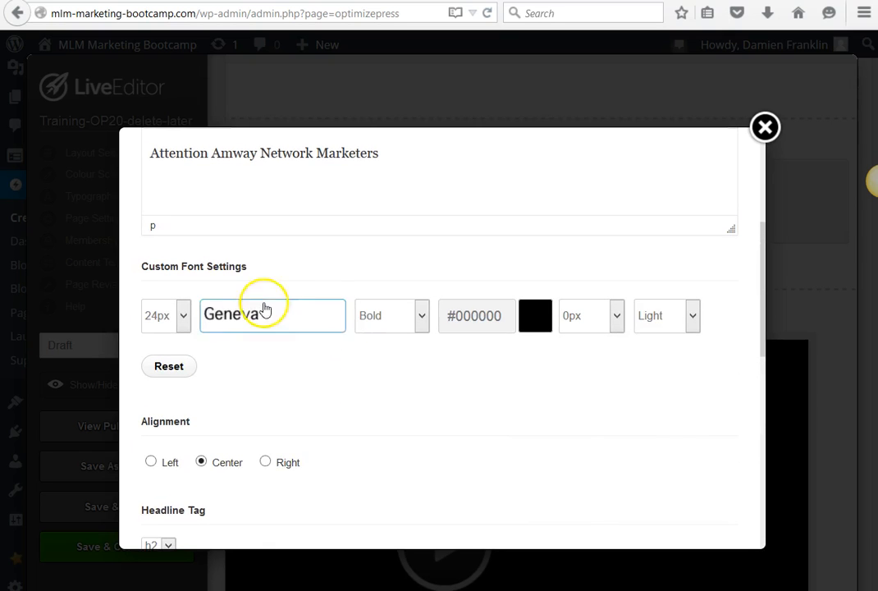
scroll(277, 368, "down", 3)
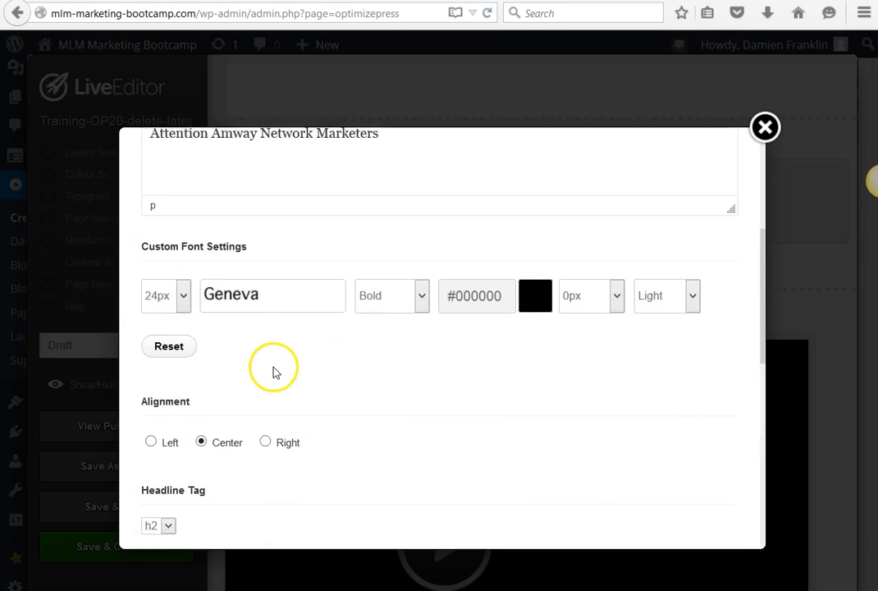
left_click(167, 421)
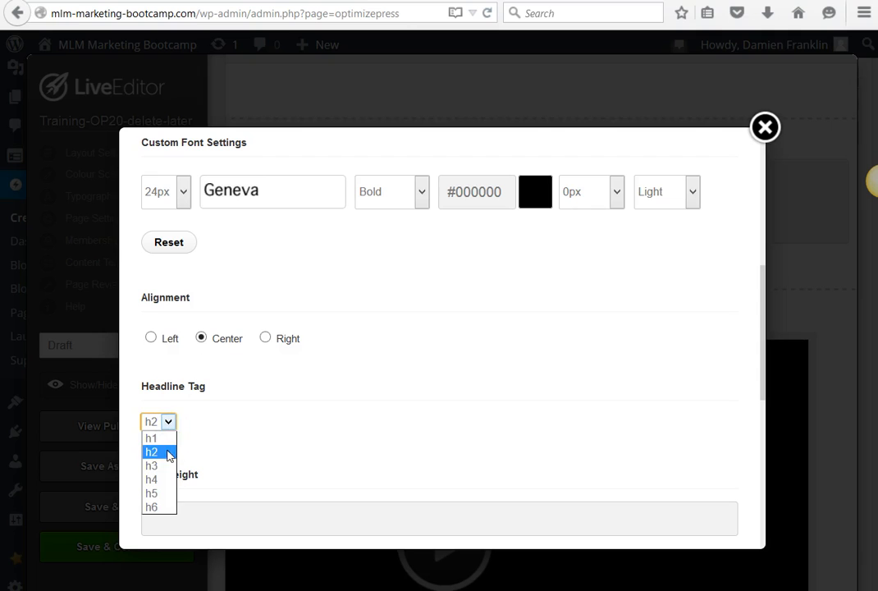
left_click(160, 451)
left_click(185, 195)
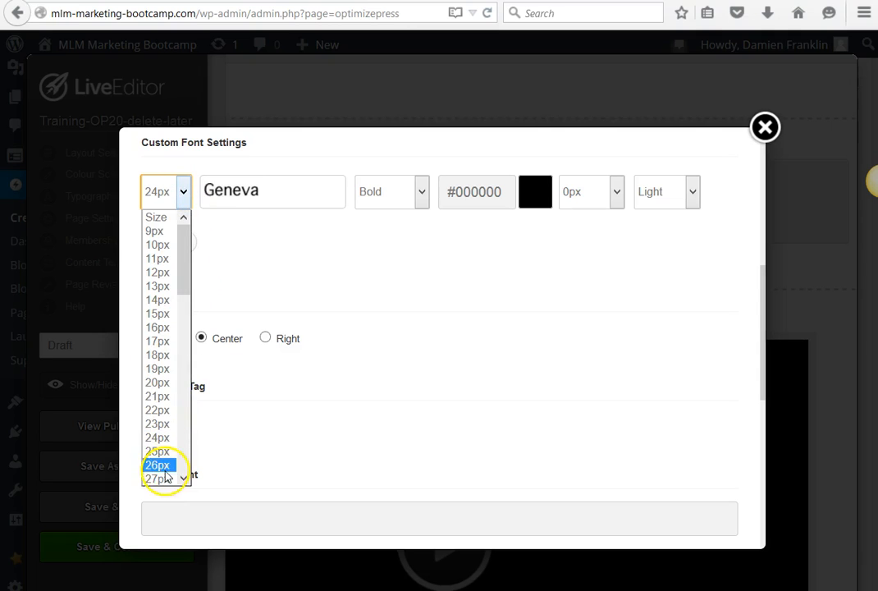
scroll(187, 483, "down", 1)
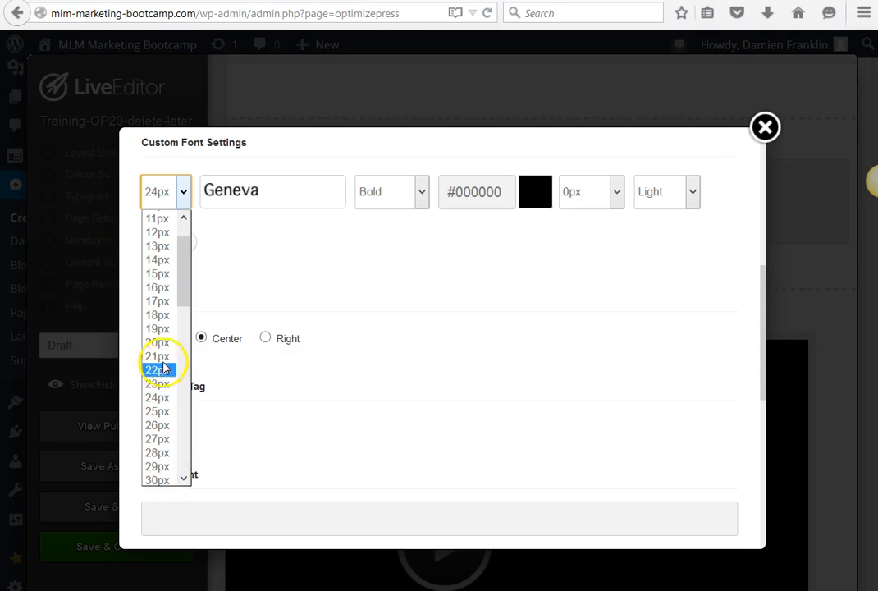
left_click(158, 399)
left_click(168, 422)
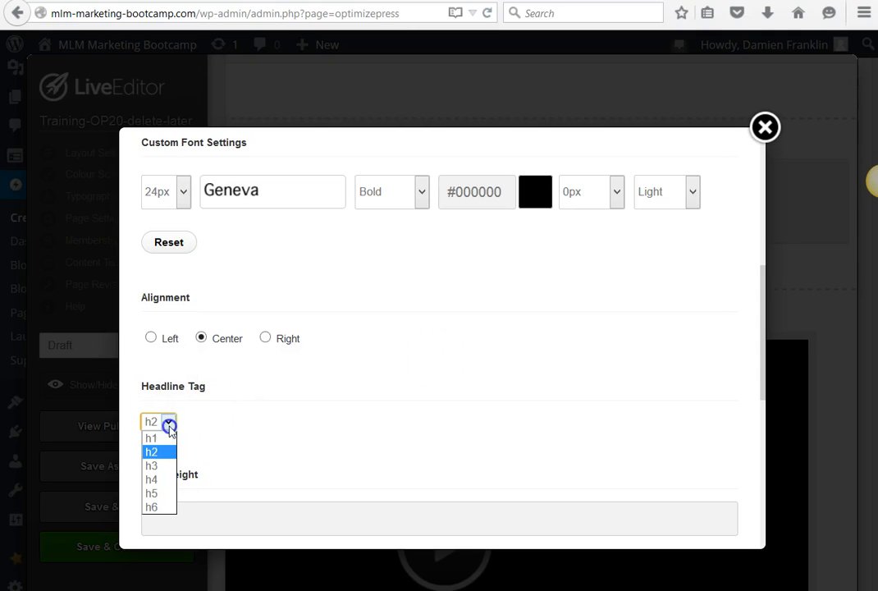
left_click(205, 418)
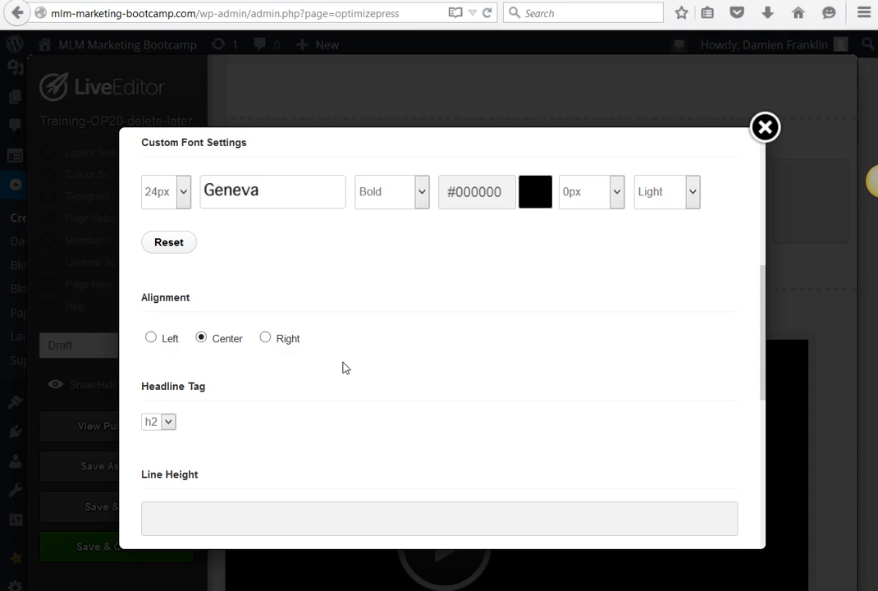
Give the headline a 10 px top margin and a 15 px bottom margin, and insert it into the page.
scroll(345, 366, "down", 5)
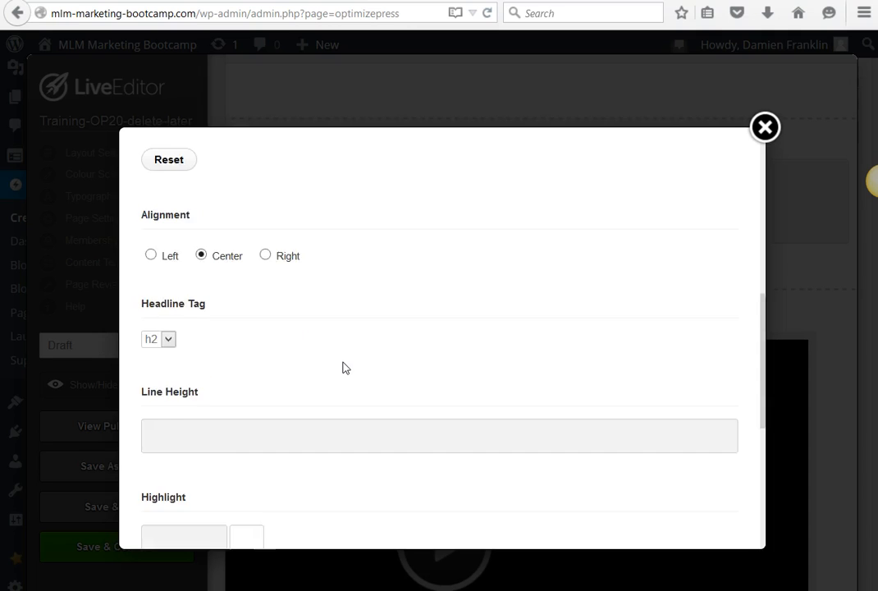
left_click(263, 394)
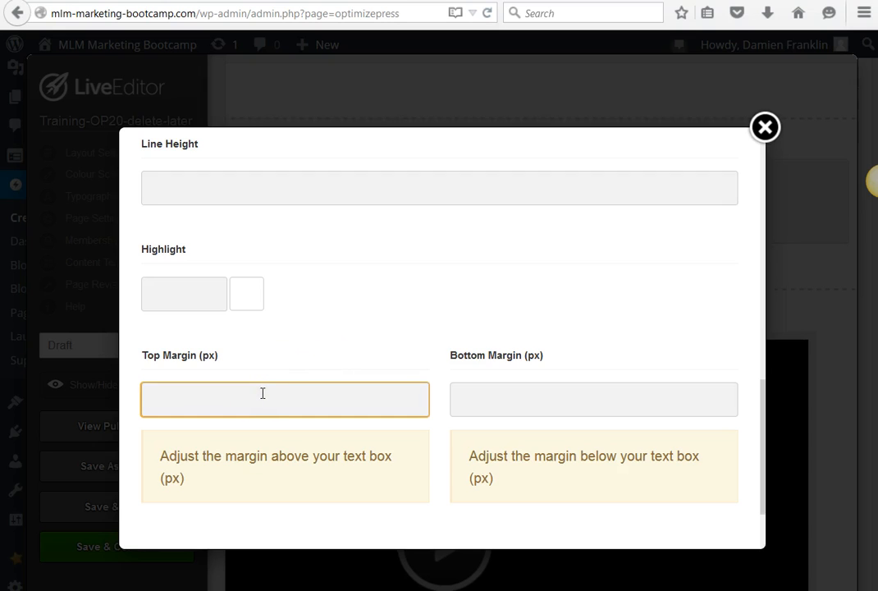
type("15")
type("0")
left_click(455, 411)
type("15")
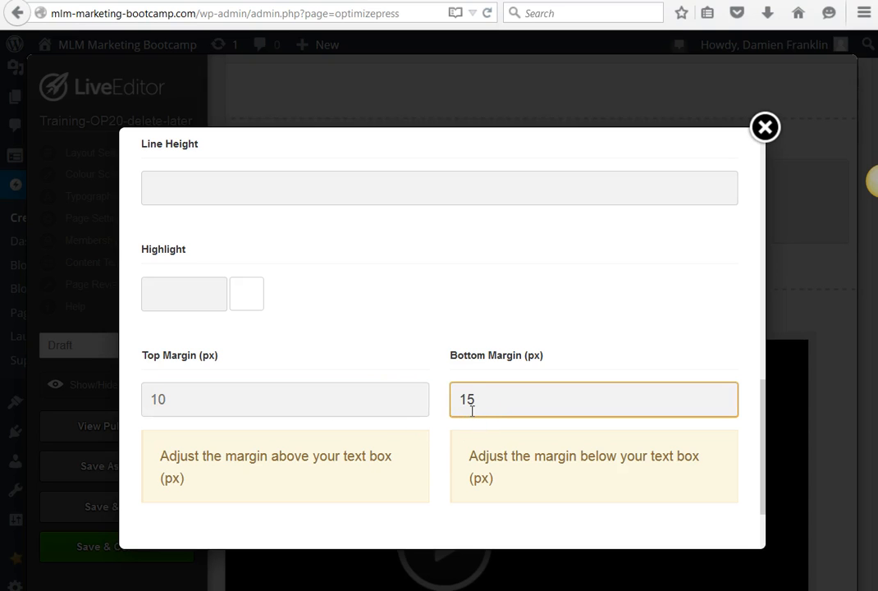
scroll(472, 410, "down", 2)
left_click(652, 476)
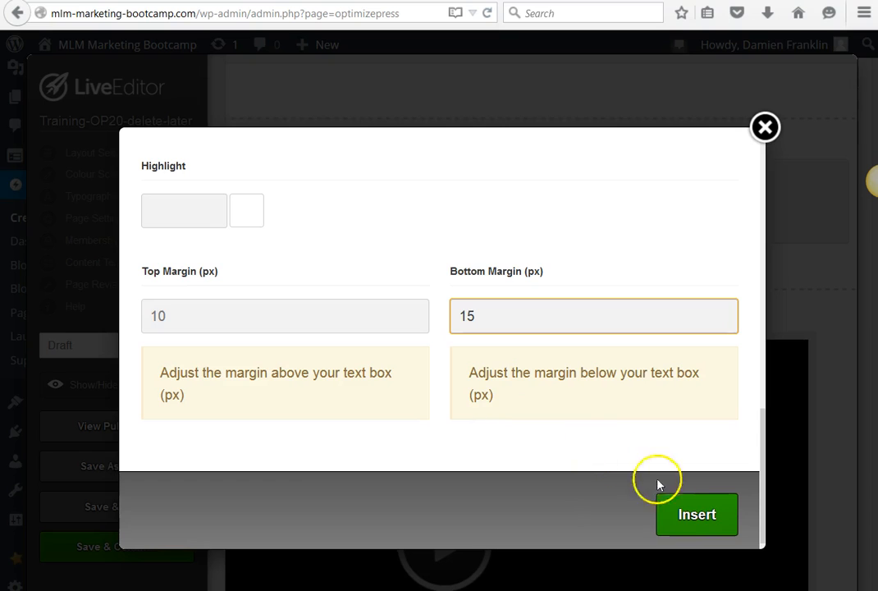
left_click(694, 516)
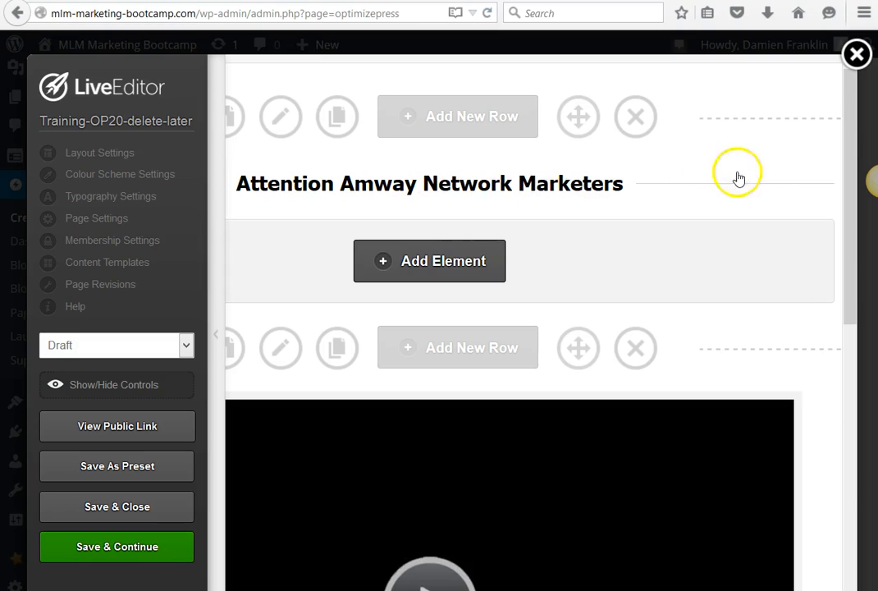
Add a Divider element in the plain solid line style directly below the headline.
left_click(434, 270)
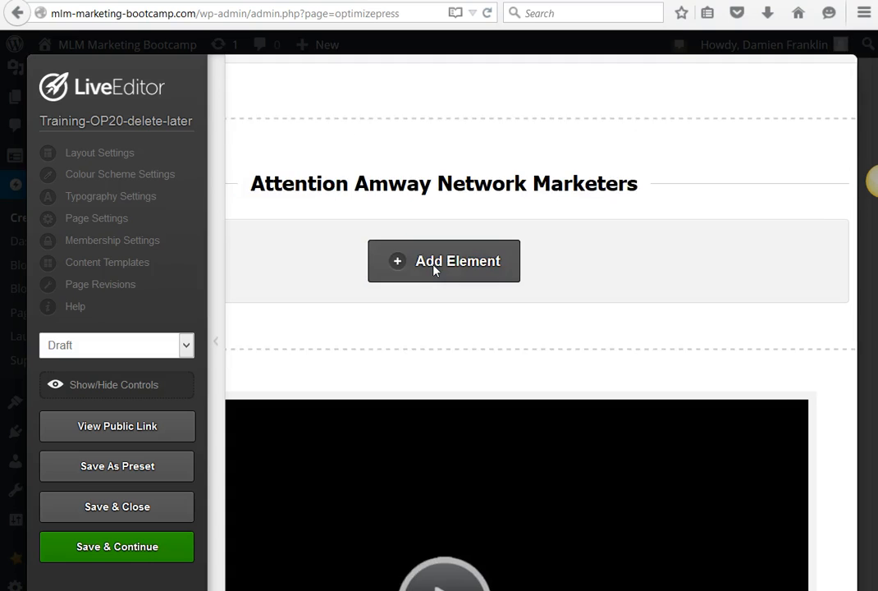
left_click_drag(386, 246, 114, 246)
type("divider")
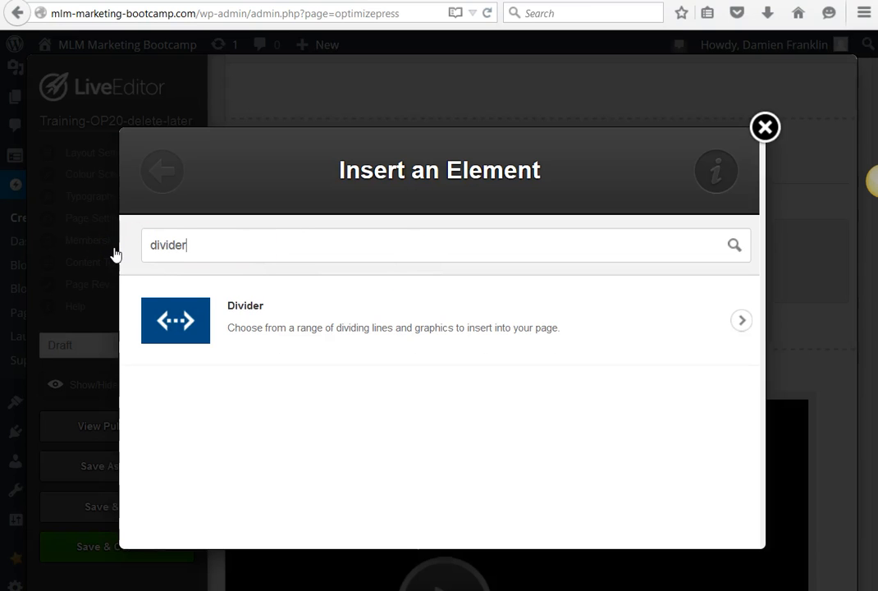
left_click(272, 311)
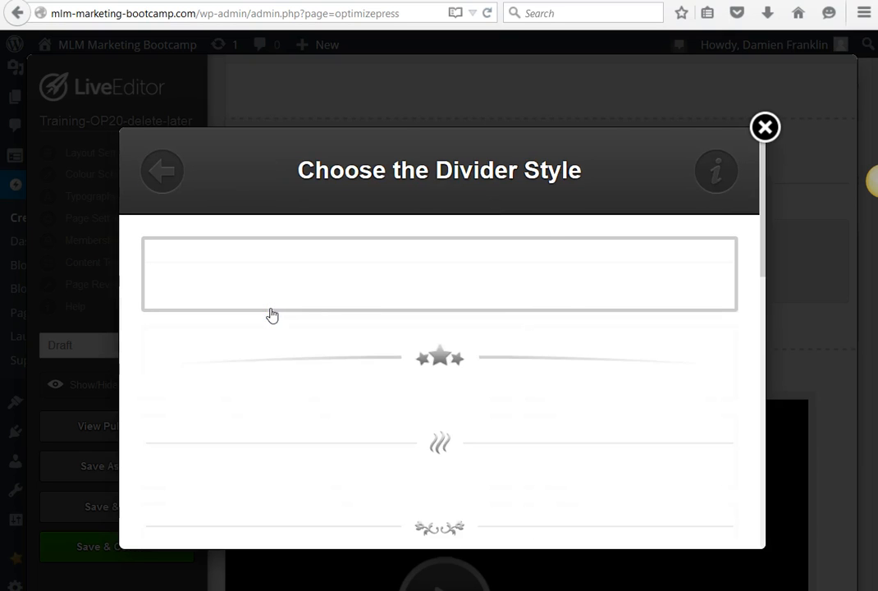
scroll(539, 258, "down", 8)
scroll(543, 242, "up", 2)
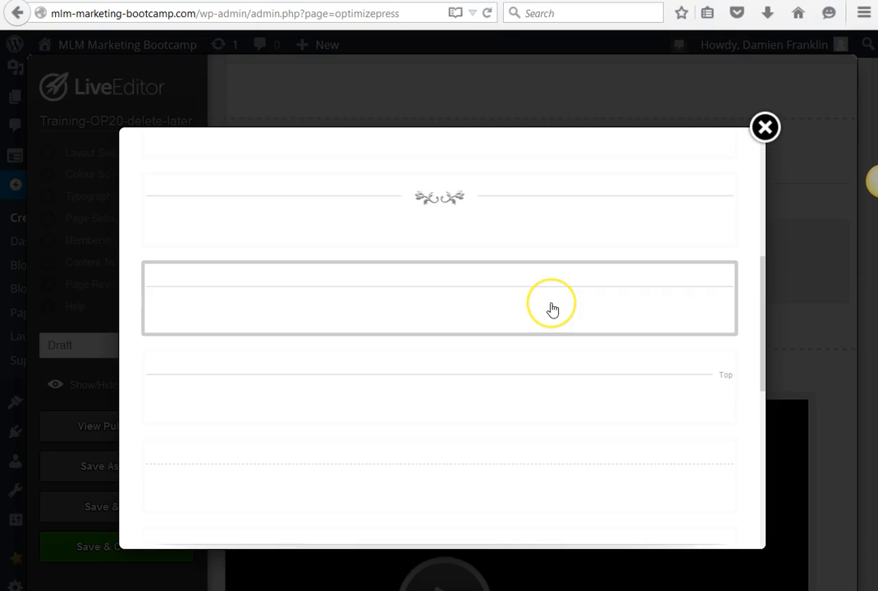
left_click(552, 309)
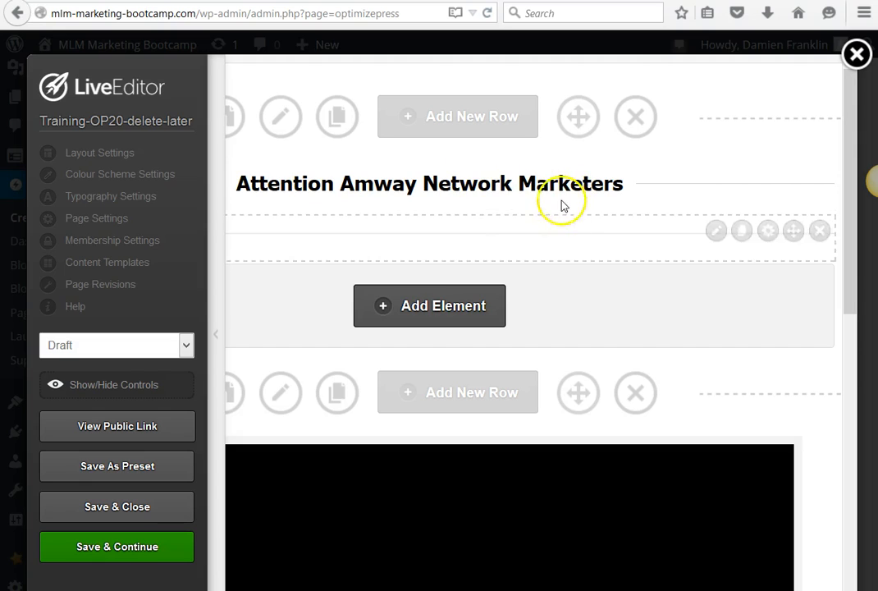
Duplicate the "Attention Amway Network Marketers" headline element.
mouse_move(480, 193)
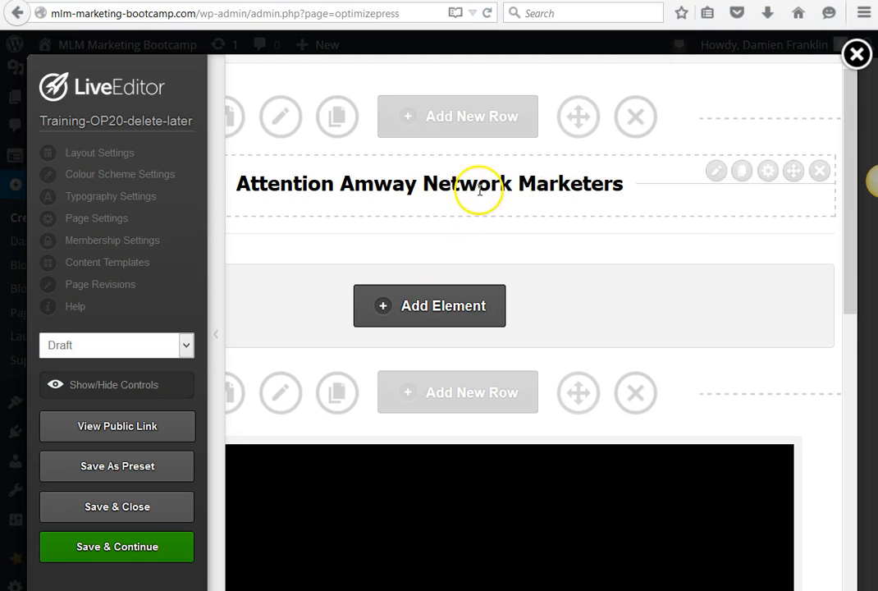
left_click(741, 171)
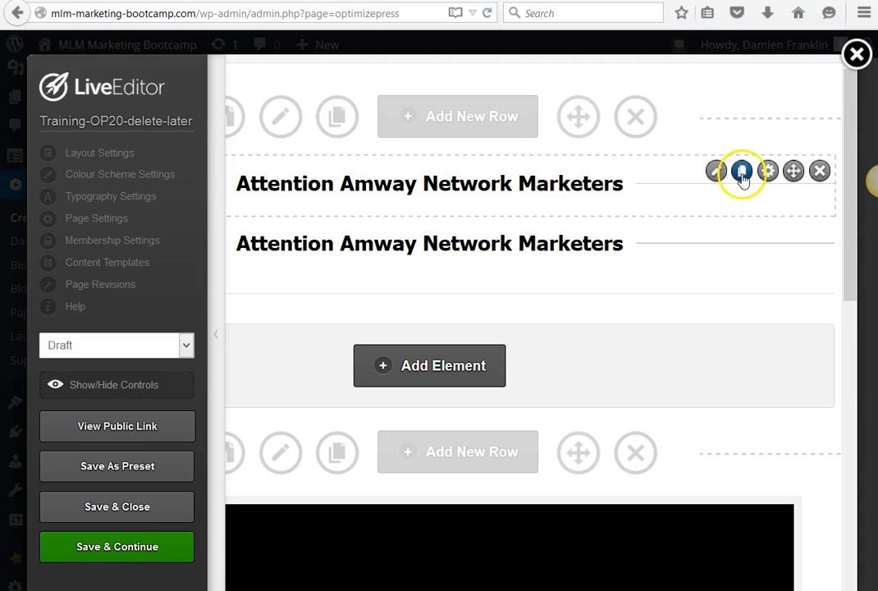
mouse_move(735, 242)
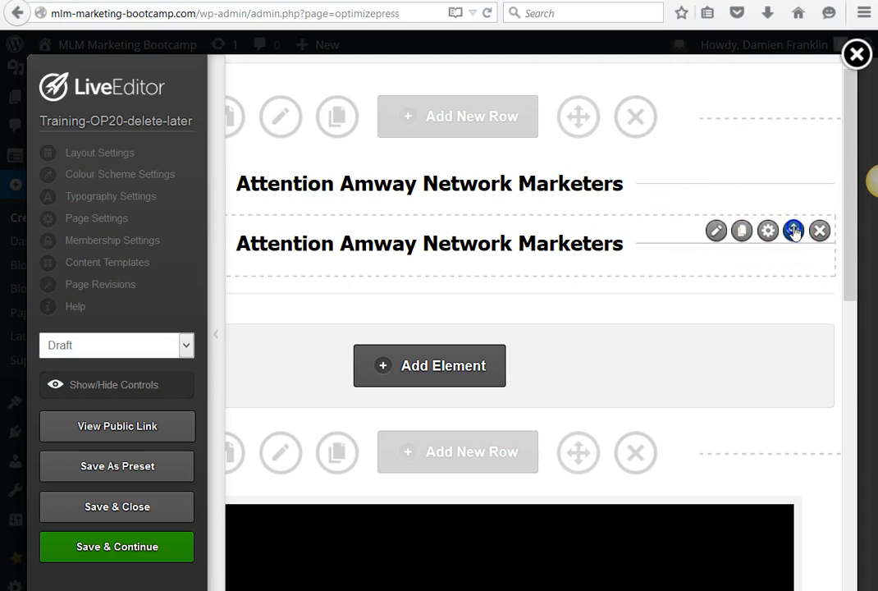
left_click_drag(793, 231, 789, 254)
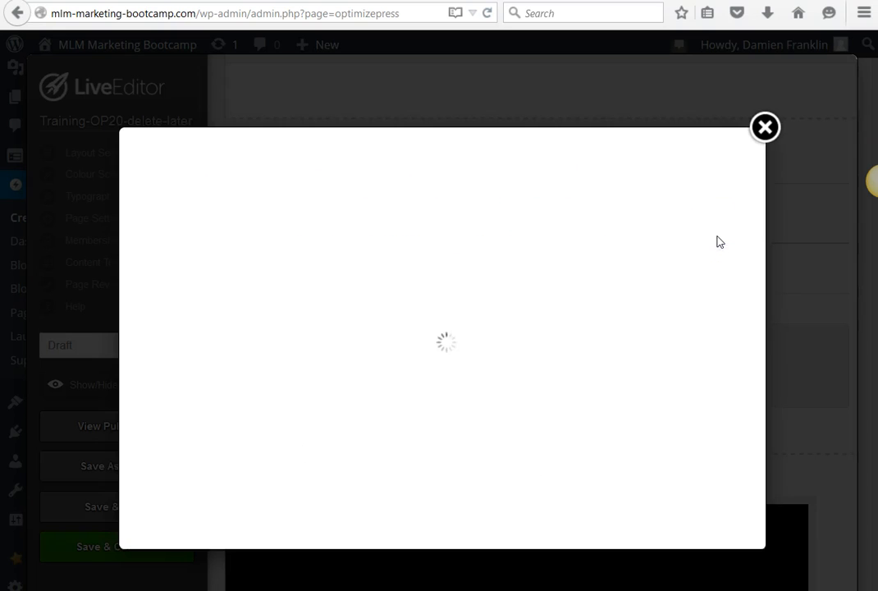
Open the duplicated headline for editing and switch it to the first headline style in the list.
left_click(510, 224)
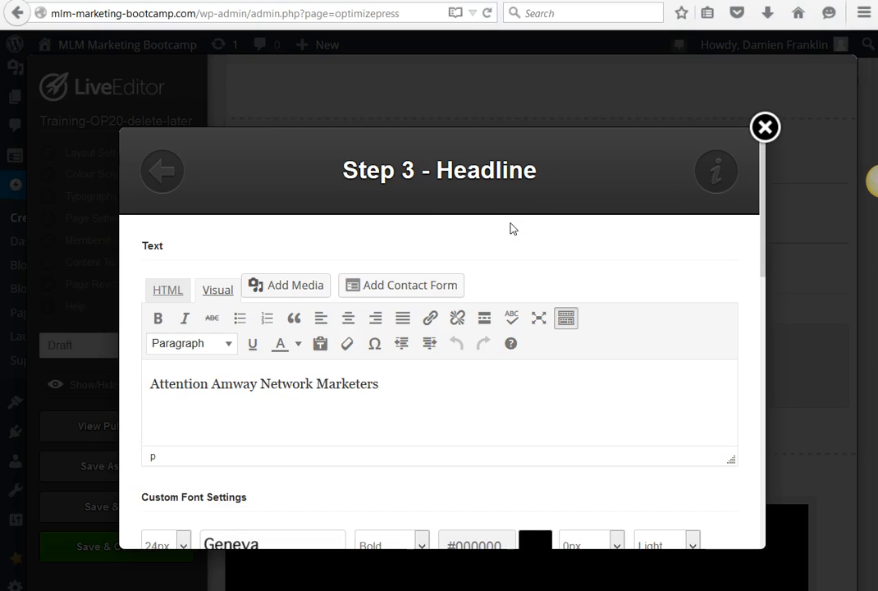
left_click(163, 173)
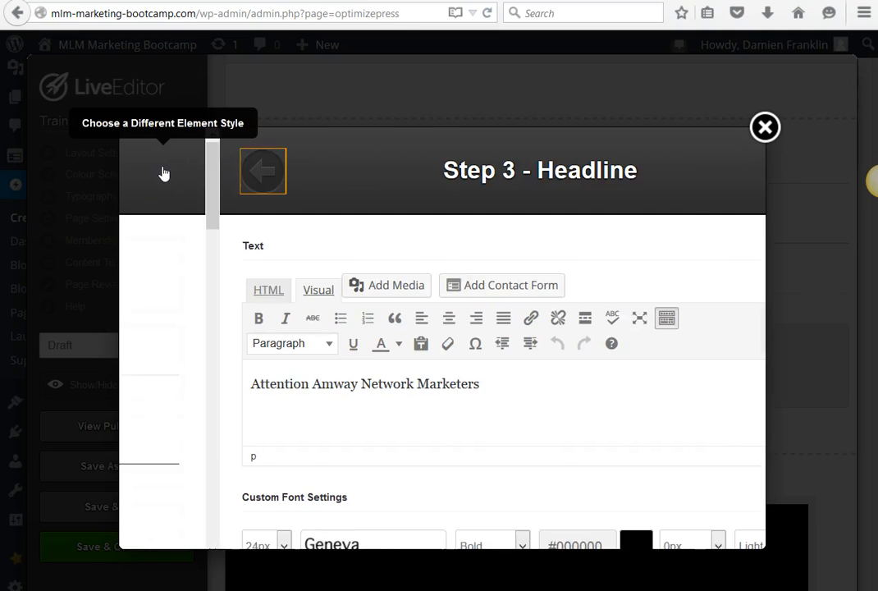
left_click(393, 276)
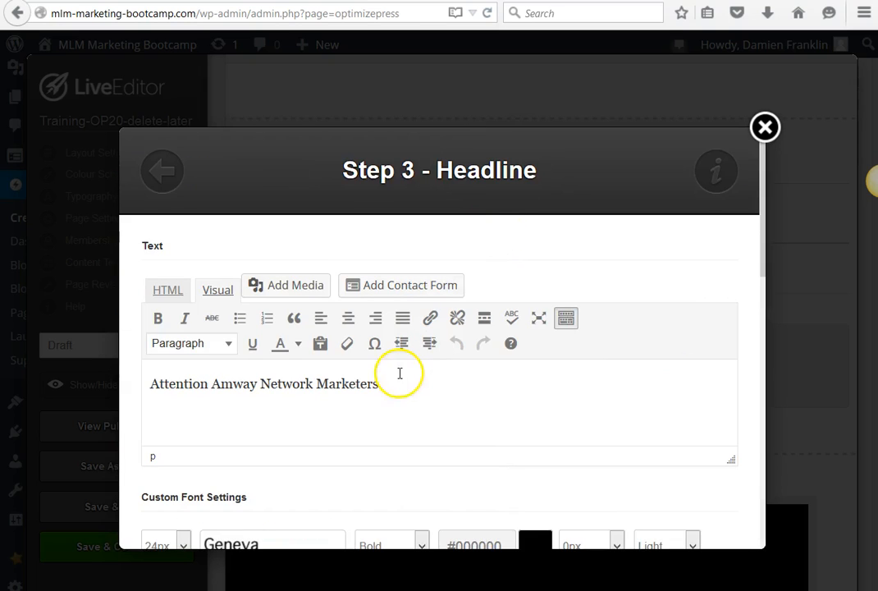
Replace the duplicated headline's text with the opening words "Discover Three Simple Steps To Convert, starting with a quotation mark.
left_click_drag(398, 384, 145, 372)
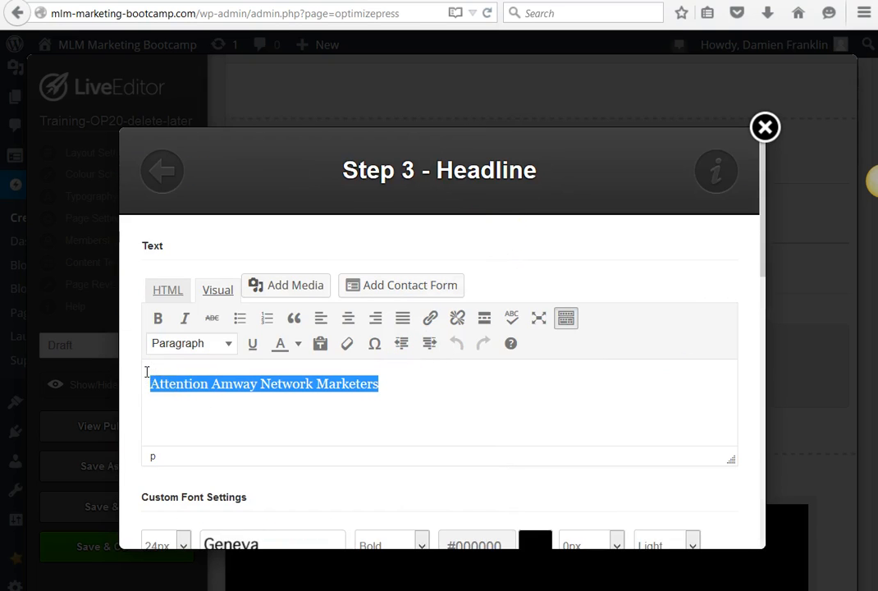
type("\"Disover")
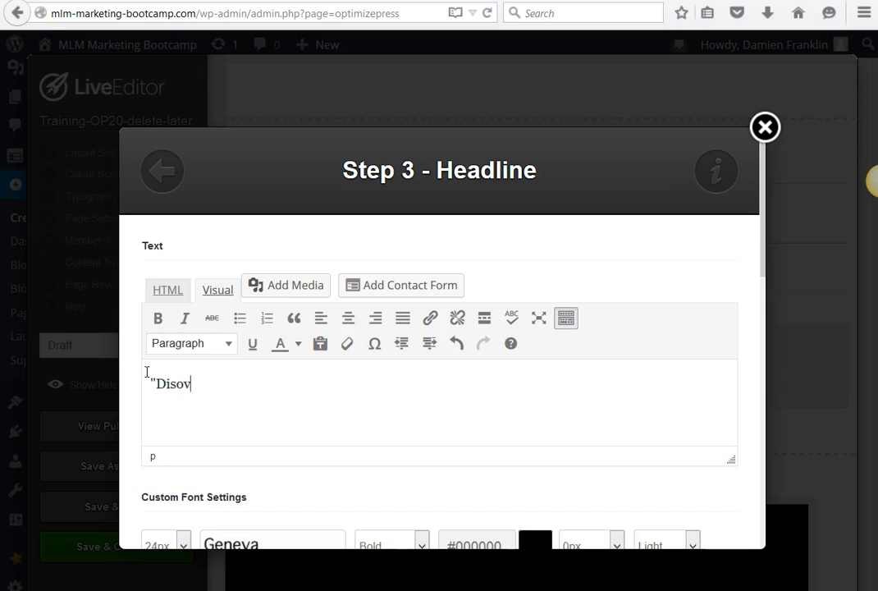
key("BackSpace")
key("BackSpace")
key("BackSpace")
key("BackSpace")
type("cover Three Simp")
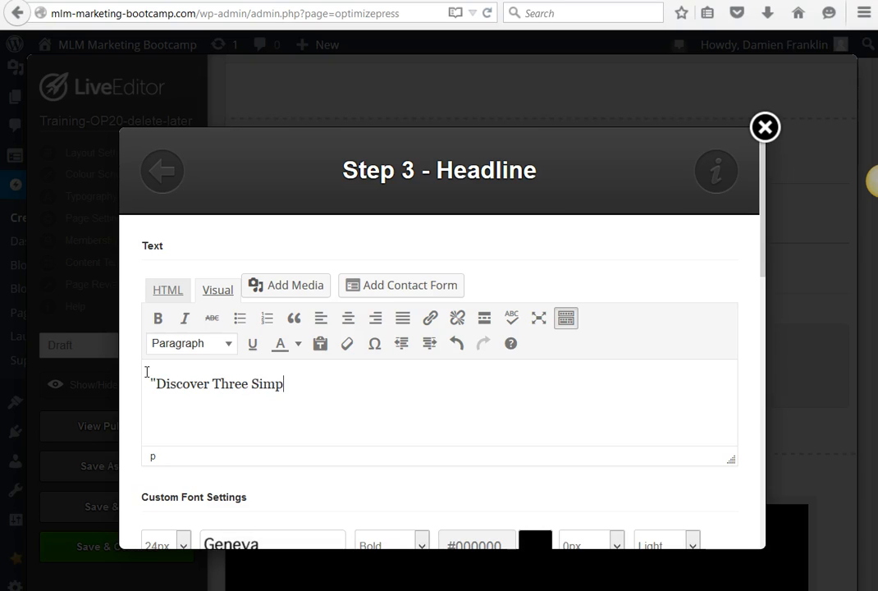
type("le Steps To")
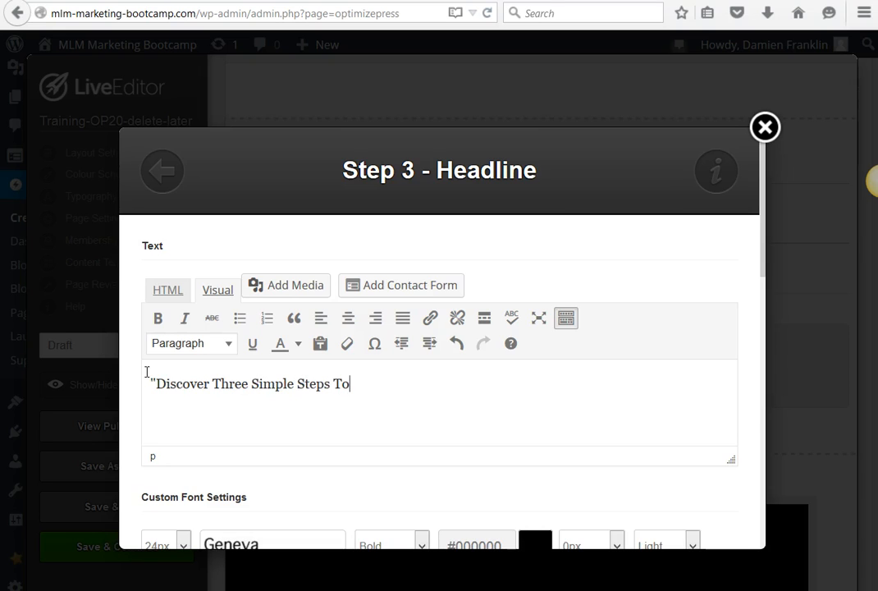
type(" Convert Y")
Reword the duplicated headline's opening so it reads "Discover 3 Simple Steps To, with the numeral instead of the word Three.
key("BackSpace")
key("BackSpace")
key("BackSpace")
key("BackSpace")
key("BackSpace")
key("BackSpace")
key("BackSpace")
key("BackSpace")
key("BackSpace")
key("BackSpace")
key("BackSpace")
key("BackSpace")
key("BackSpace")
key("BackSpace")
key("BackSpace")
key("BackSpace")
key("BackSpace")
key("BackSpace")
key("BackSpace")
key("BackSpace")
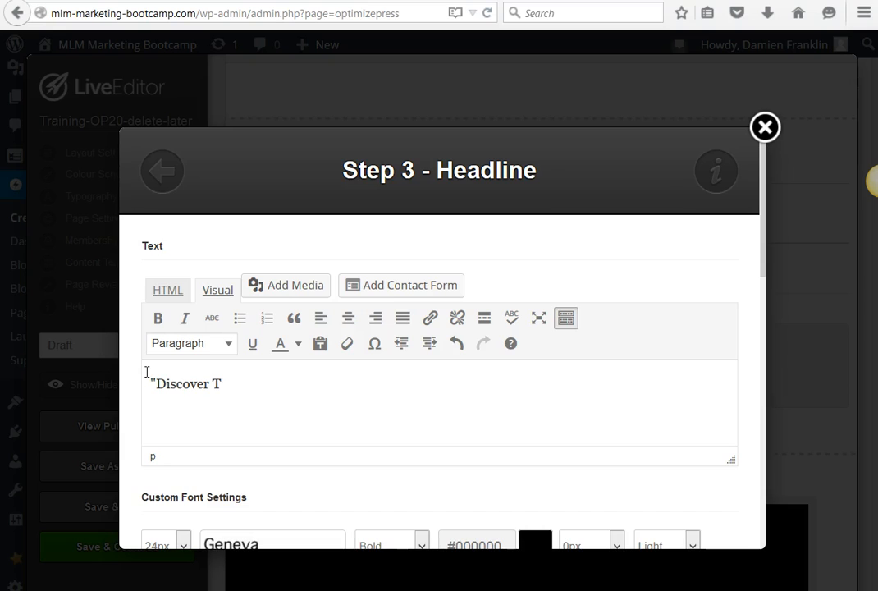
type("3 Simple Steps To")
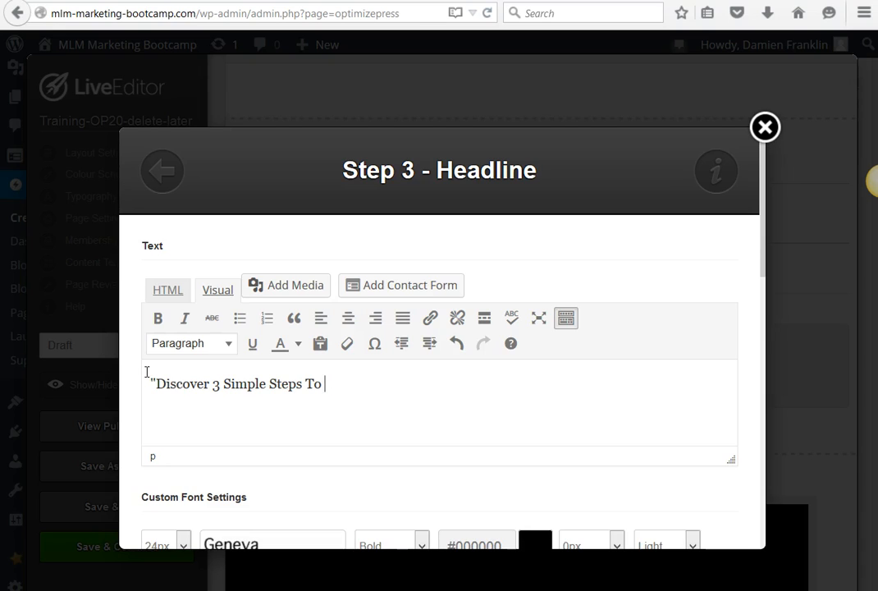
Continue the headline text with "Generate An Endless Amount Of Leads Into Your Amway Business".
type(" Generate An Endlesss")
key("BackSpace")
type("Amount Of ")
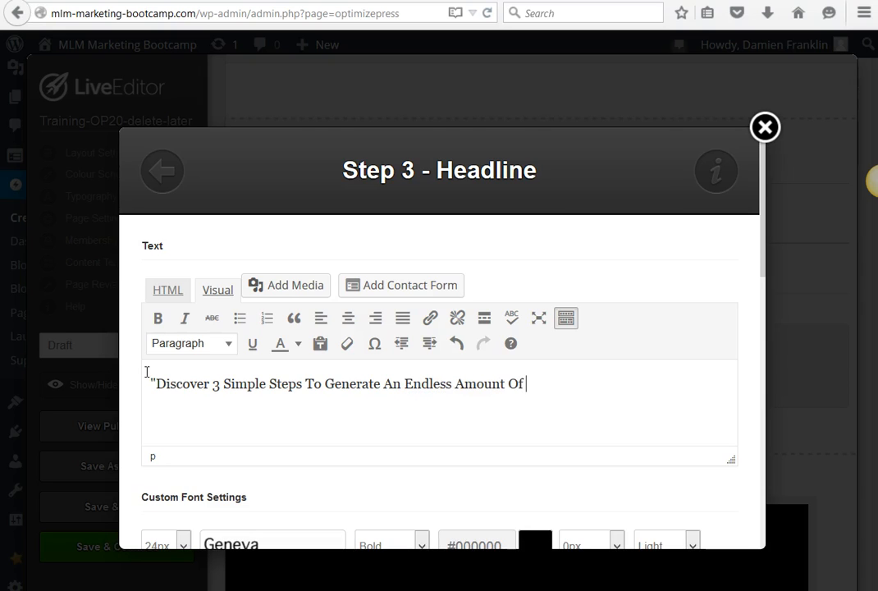
type("Leads Into Your Ama")
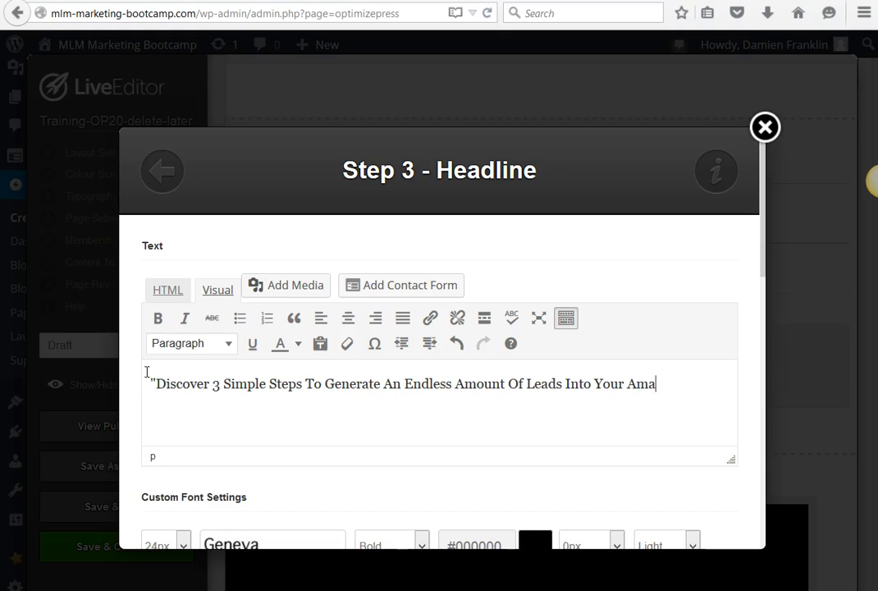
key("BackSpace")
type("way Business")
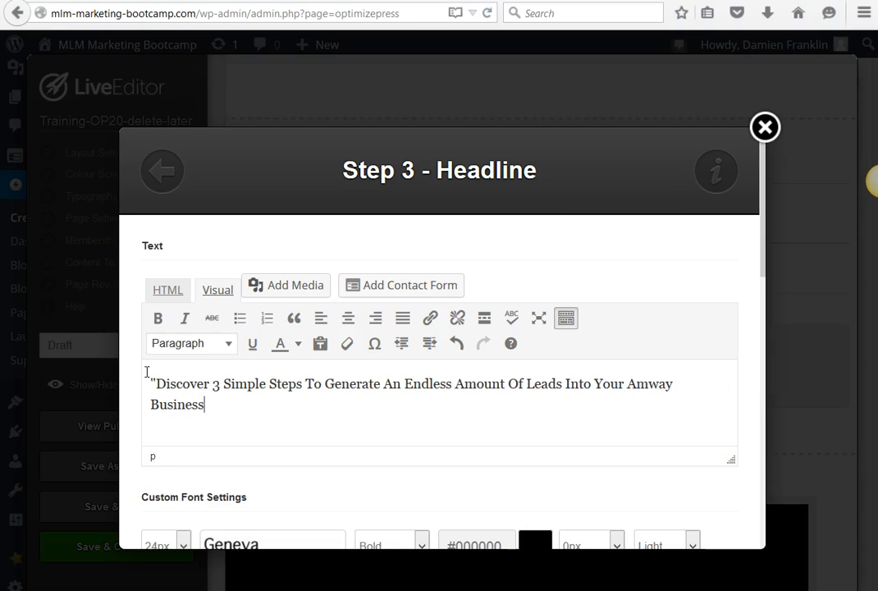
Finish the headline with "On Complete Auto-Pilot, Even While You Sleep!" and add the closing quotation mark.
type(" Without")
key("BackSpace")
key("BackSpace")
key("BackSpace")
key("BackSpace")
type("Om COmpl")
key("BackSpace")
key("BackSpace")
key("BackSpace")
key("BackSpace")
type("omplete Auto")
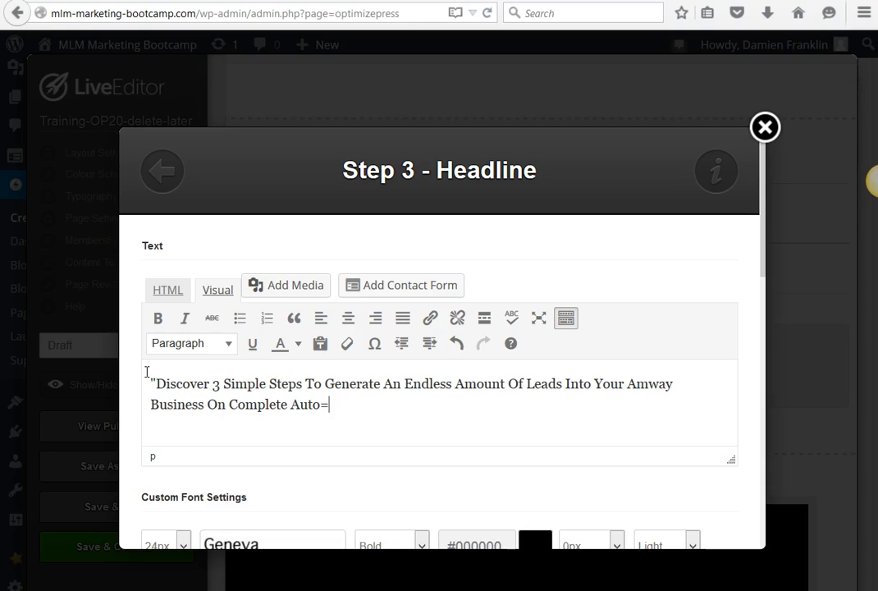
type("-Pilot, Even Whi")
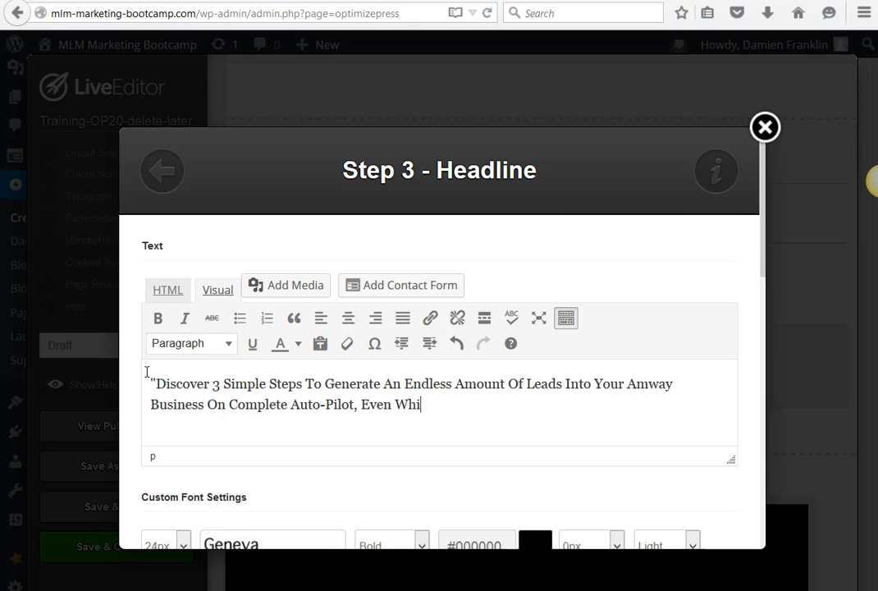
type("le Your Sle")
key("BackSpace")
key("BackSpace")
key("BackSpace")
key("BackSpace")
type("Sleep!")
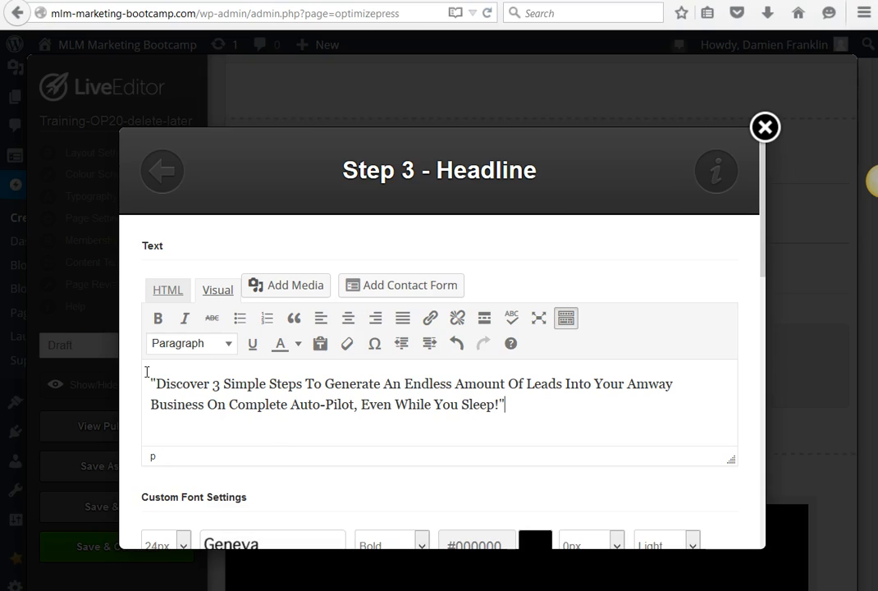
Change the headline's font colour to the dark red #931418.
left_click(259, 417)
scroll(271, 415, "down", 3)
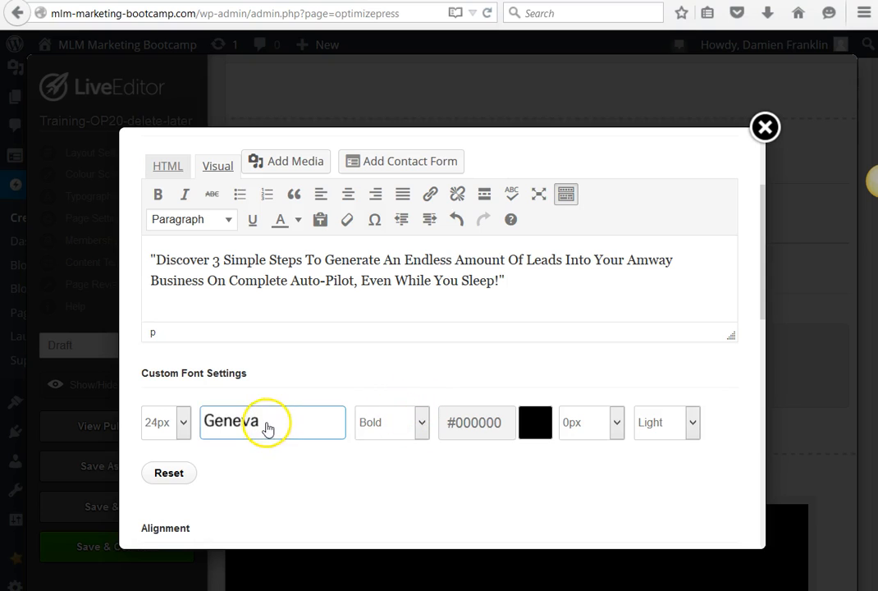
left_click(532, 428)
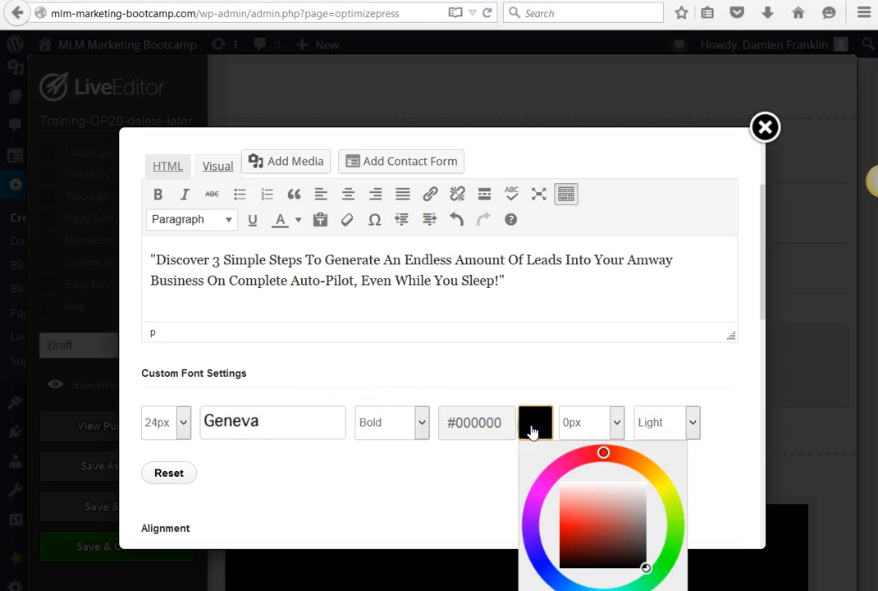
mouse_move(634, 557)
left_mouse_down()
mouse_move(647, 568)
mouse_move(632, 539)
mouse_move(576, 506)
mouse_move(599, 525)
mouse_move(594, 535)
mouse_move(646, 555)
mouse_move(645, 565)
left_mouse_up()
left_click(582, 505)
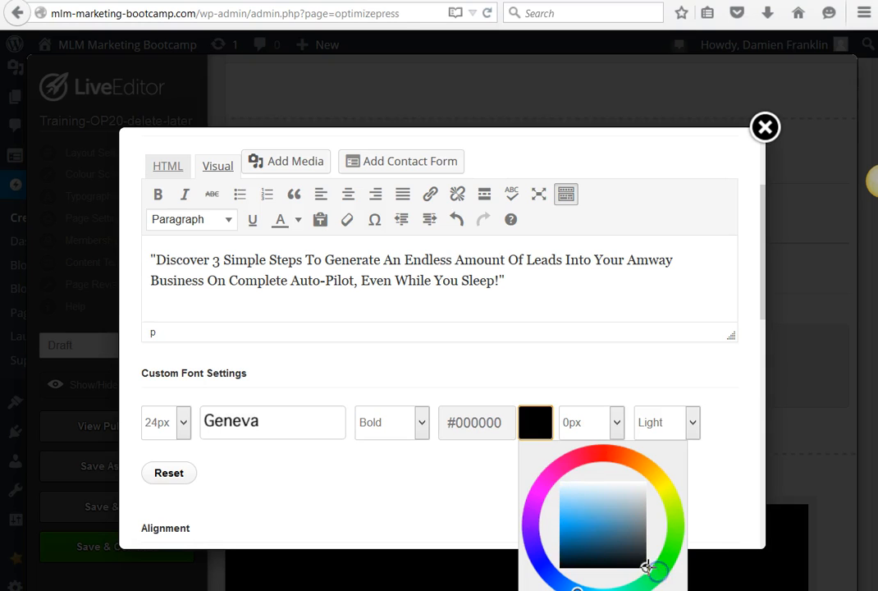
left_click(600, 452)
mouse_move(645, 562)
left_mouse_down()
mouse_move(567, 531)
mouse_move(568, 520)
mouse_move(572, 546)
mouse_move(580, 539)
left_mouse_up()
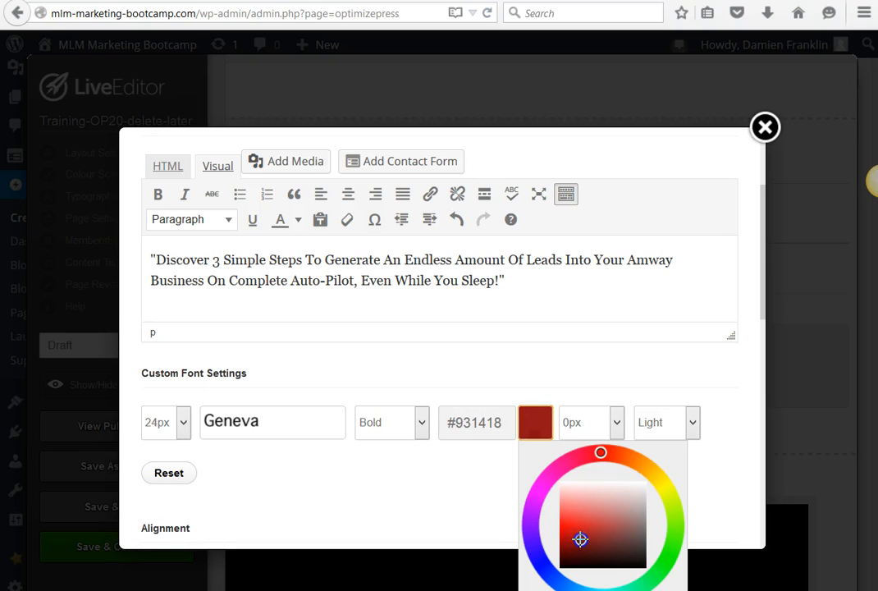
left_click(492, 537)
Set the headline's font size to 30px and insert the edited headline into the page.
left_click(183, 426)
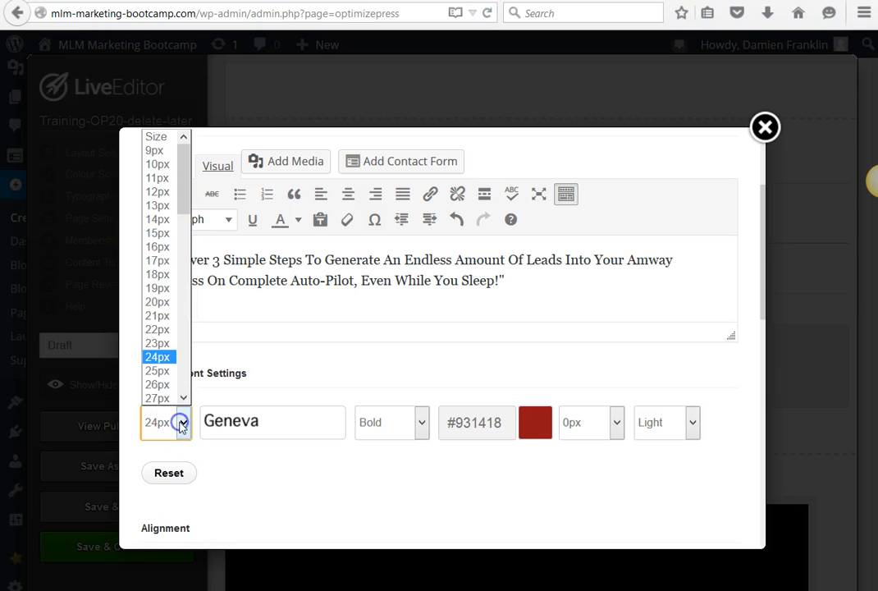
left_click(182, 399)
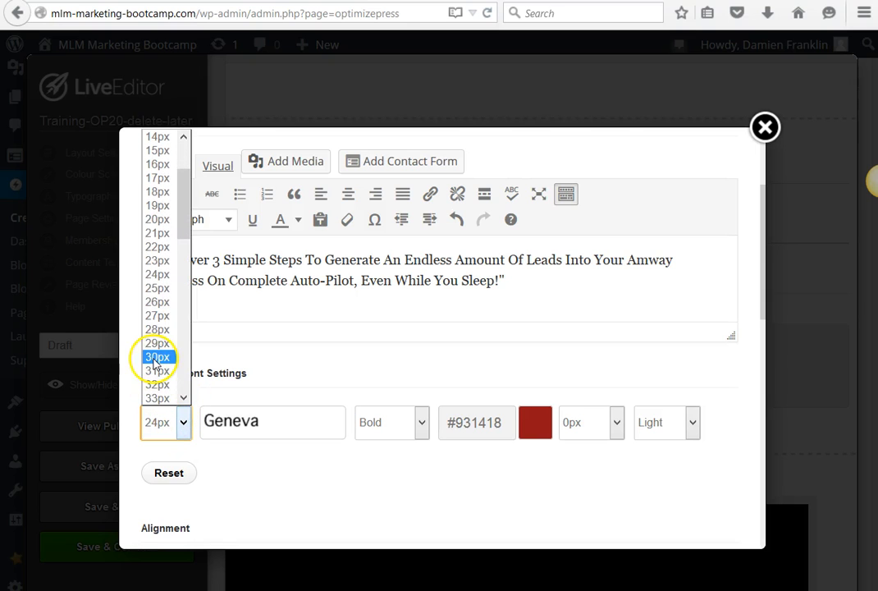
left_click(155, 360)
scroll(273, 369, "down", 5)
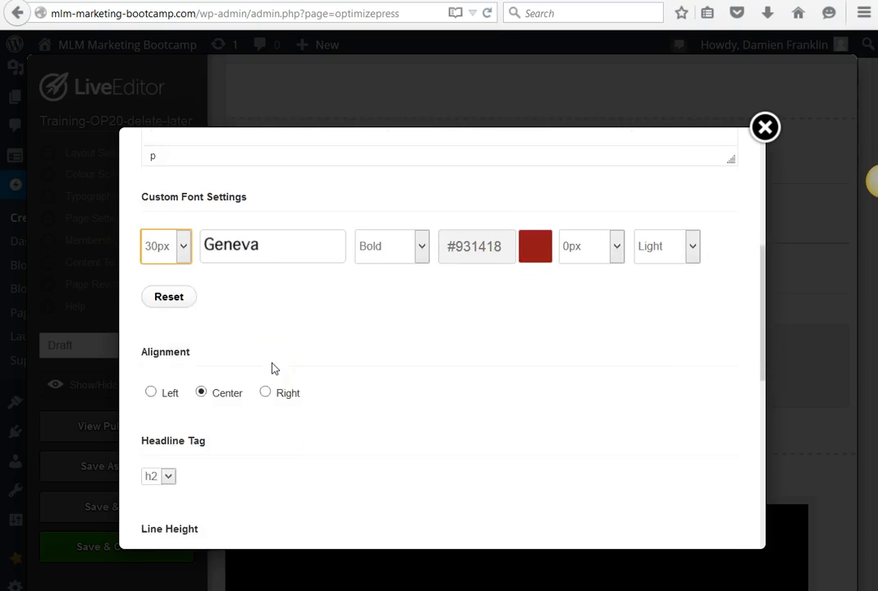
scroll(273, 368, "down", 4)
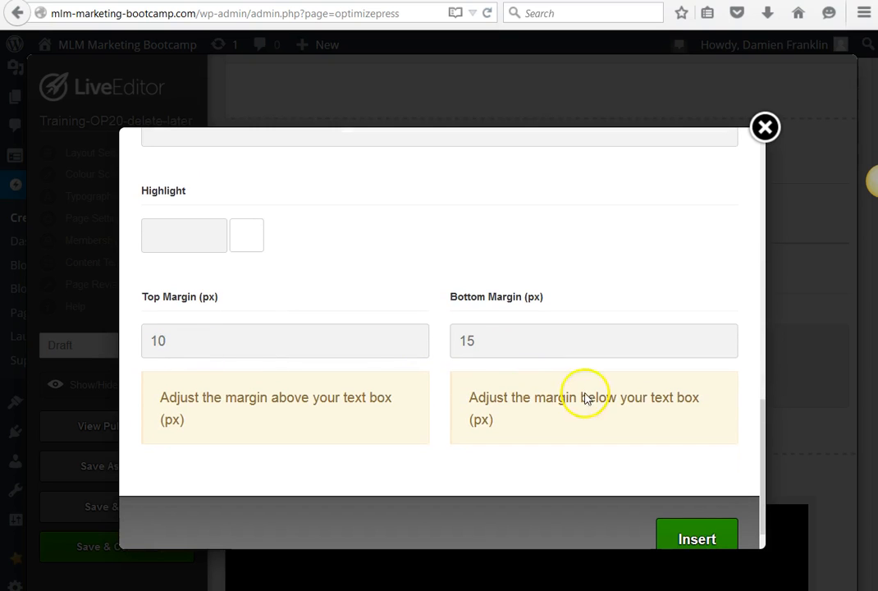
left_click(697, 533)
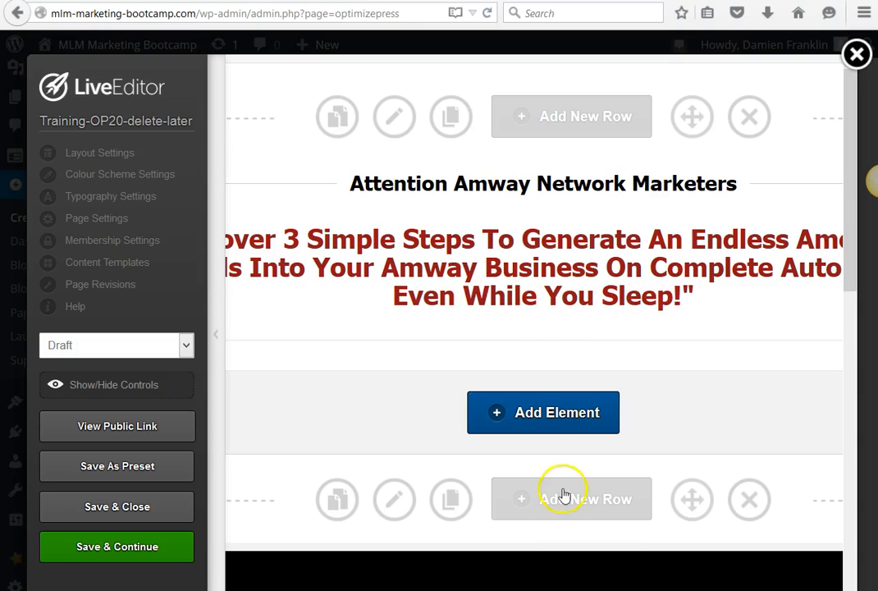
Reopen the red headline for editing, set its font size to 40px and insert it again.
scroll(672, 582, "right", 3)
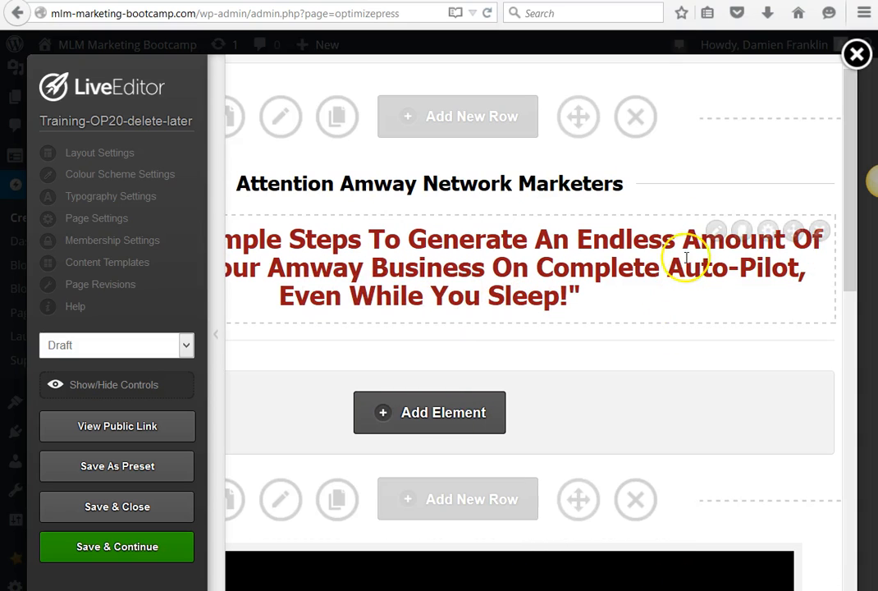
left_click(716, 235)
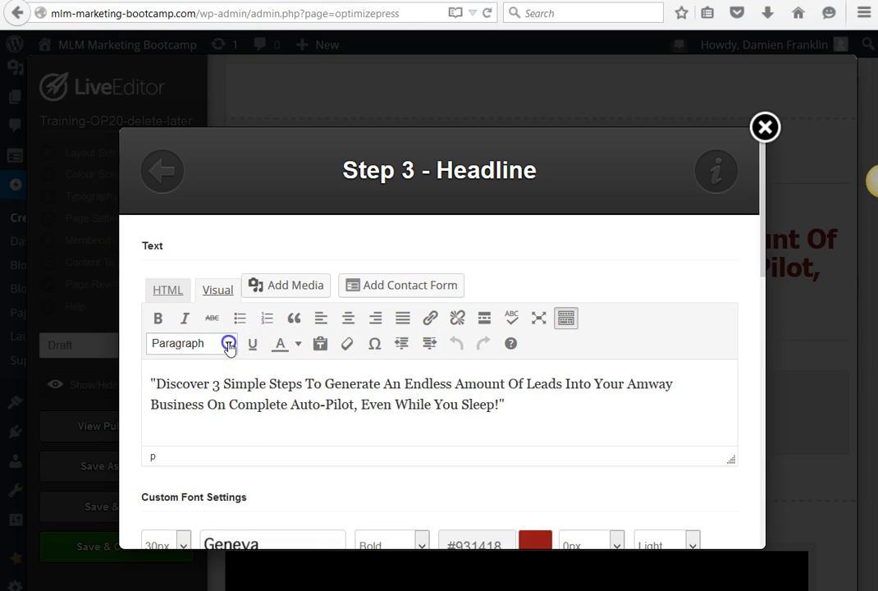
left_click(229, 345)
left_click(523, 417)
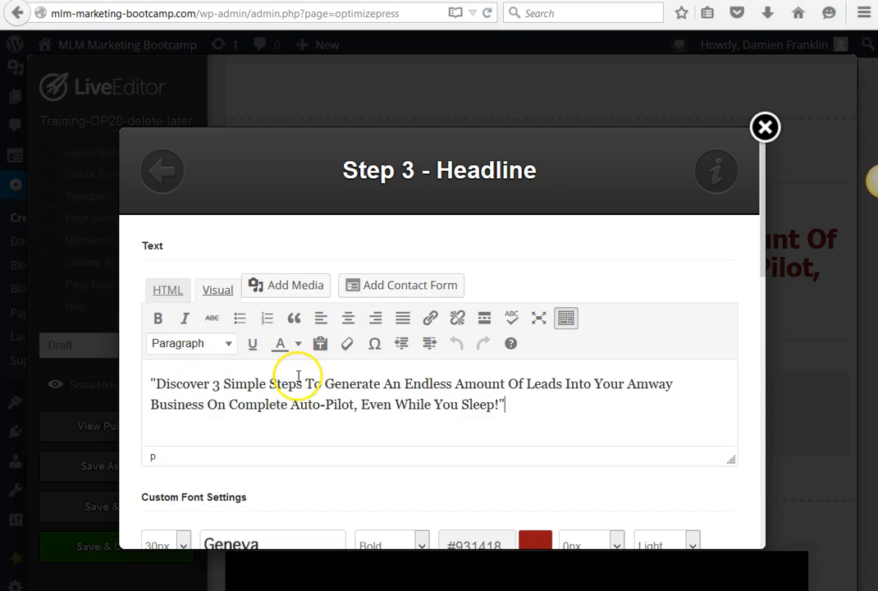
scroll(304, 373, "down", 6)
scroll(317, 370, "down", 12)
scroll(318, 369, "up", 7)
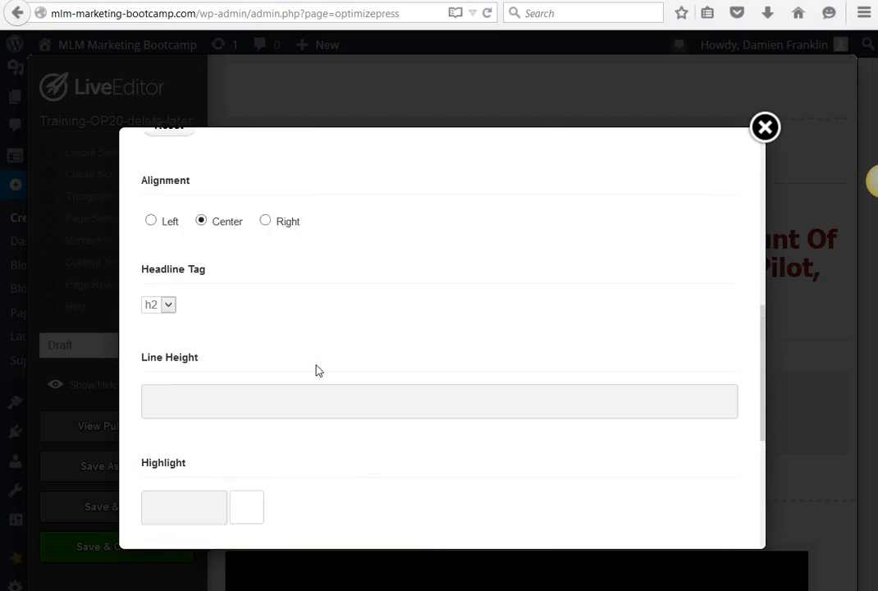
scroll(318, 370, "up", 5)
left_click(181, 278)
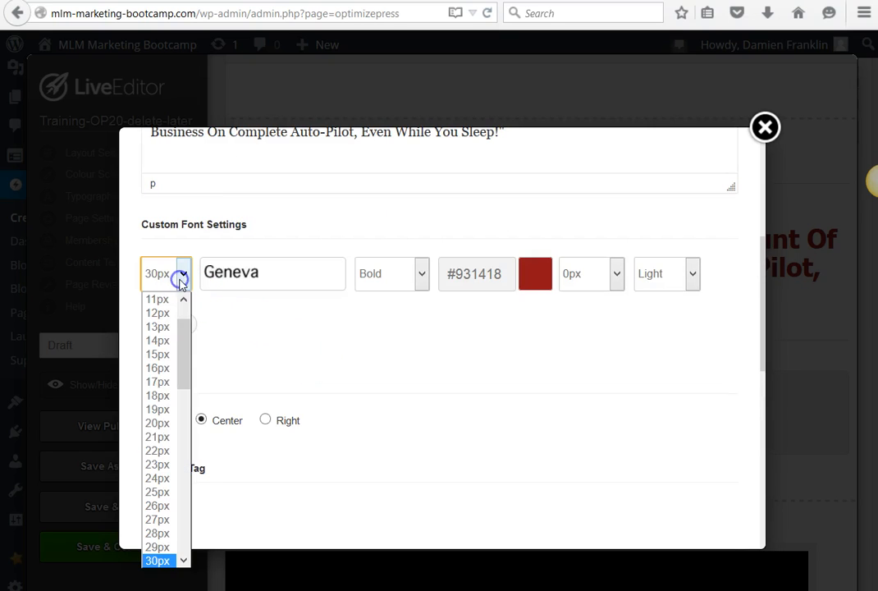
left_click(185, 560)
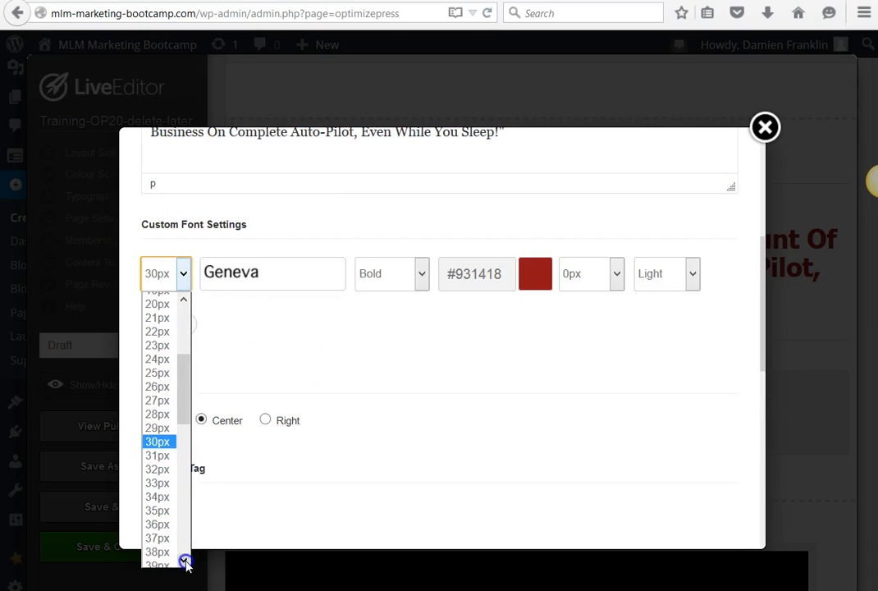
left_click(179, 559)
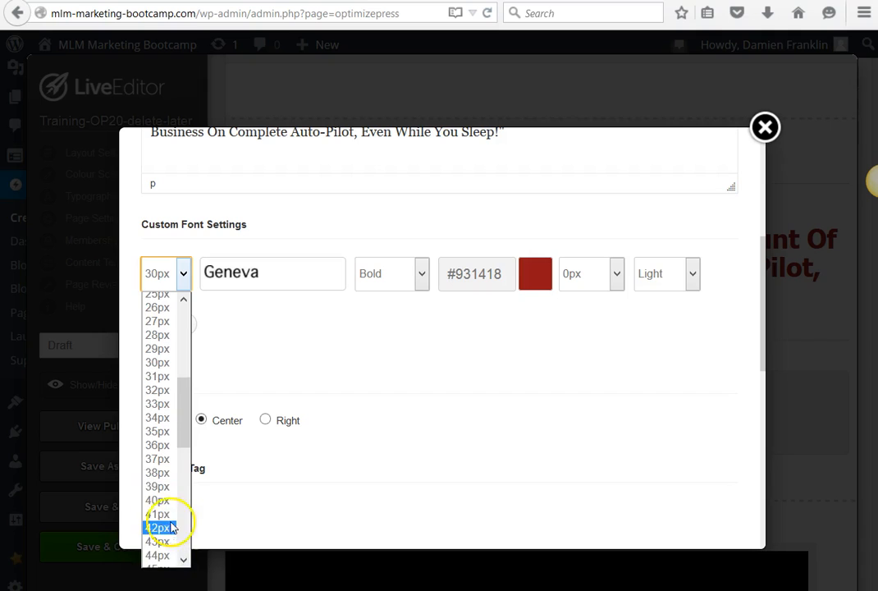
left_click(164, 499)
scroll(392, 377, "down", 1)
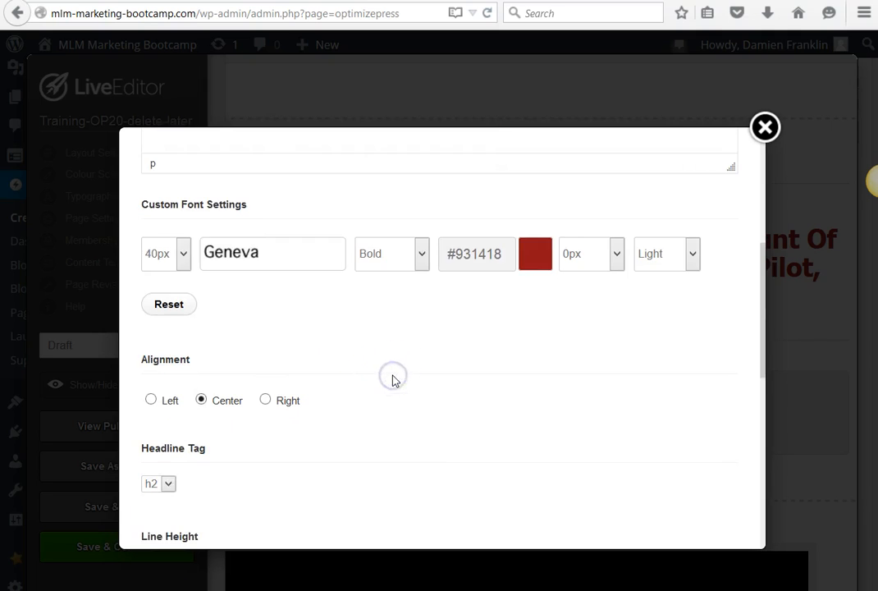
scroll(392, 377, "down", 3)
scroll(322, 337, "down", 5)
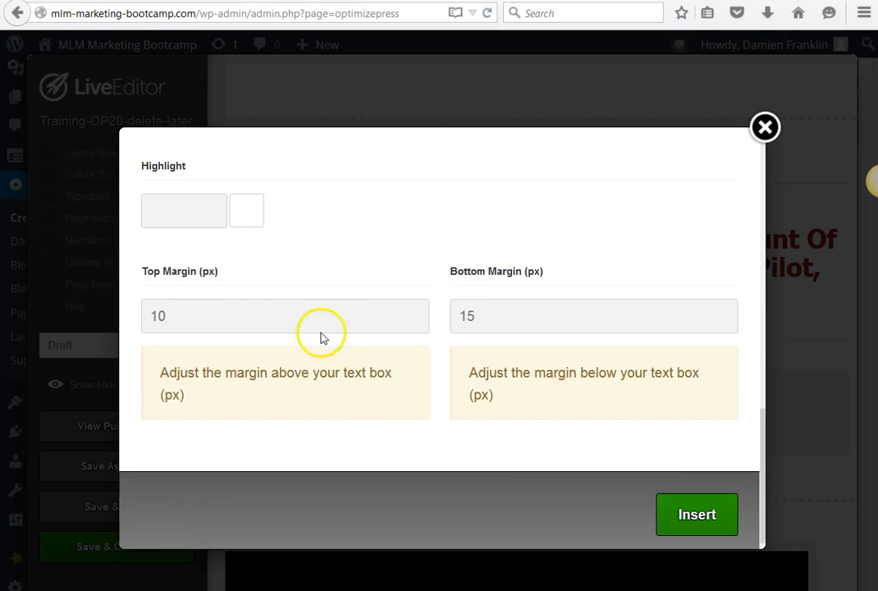
left_click(674, 515)
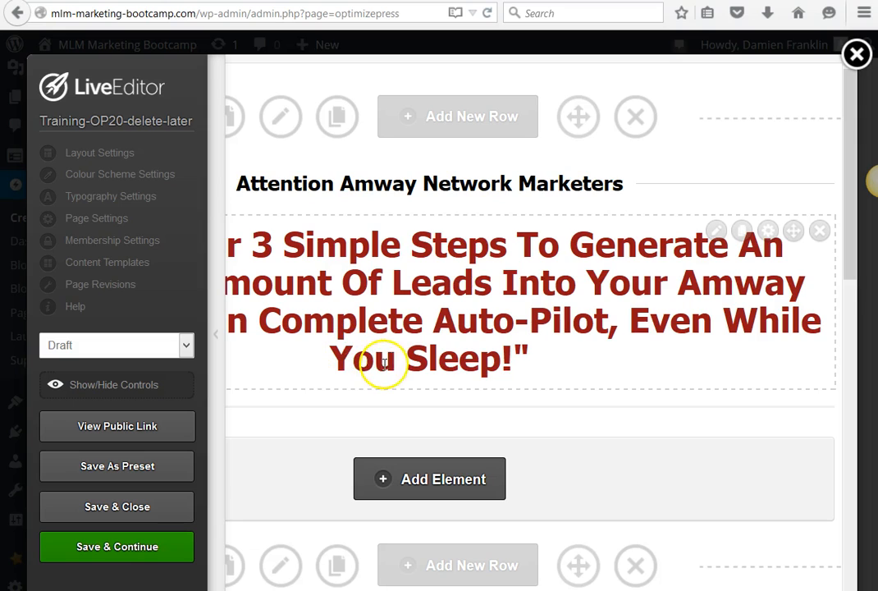
Edit the red headline once more, set its font size to 34px and insert the change into the page.
left_click(714, 233)
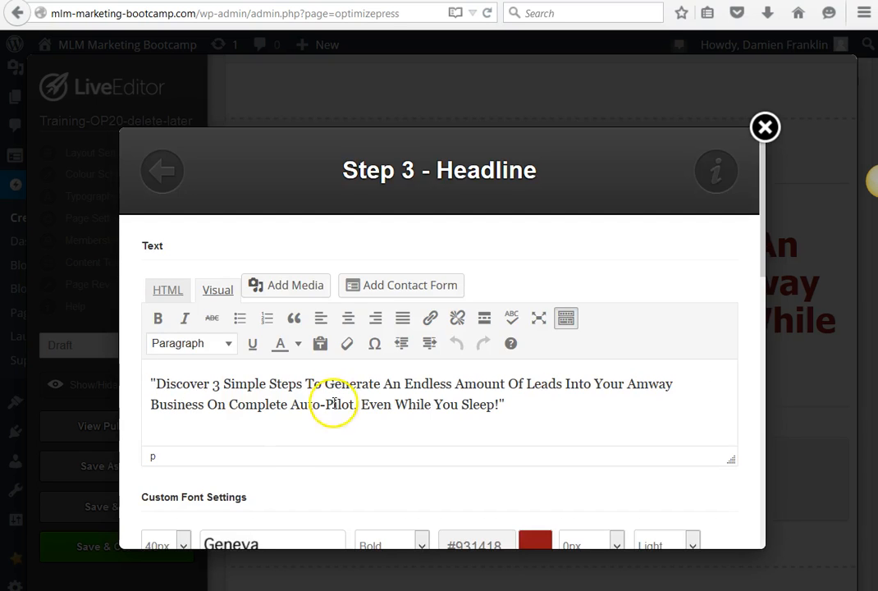
scroll(279, 443, "down", 3)
left_click(185, 424)
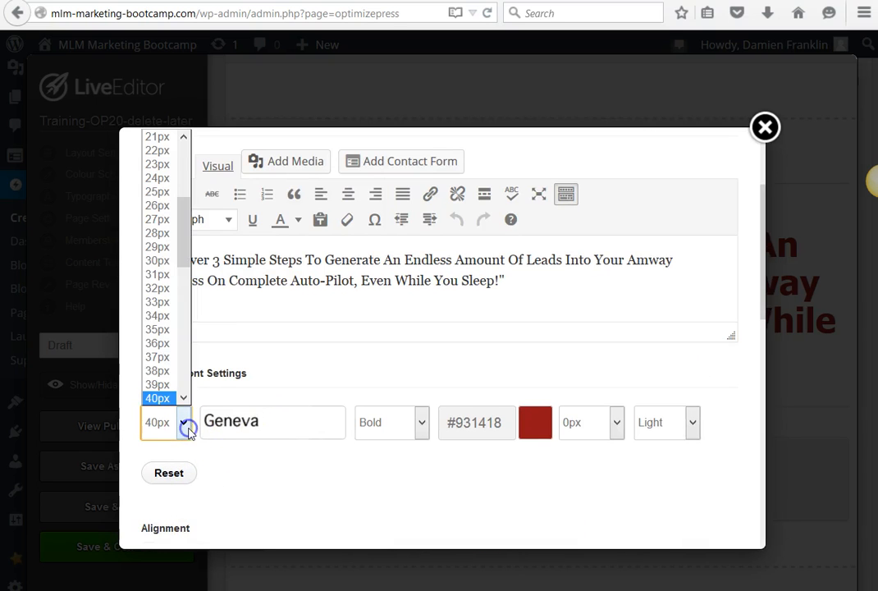
left_click(157, 315)
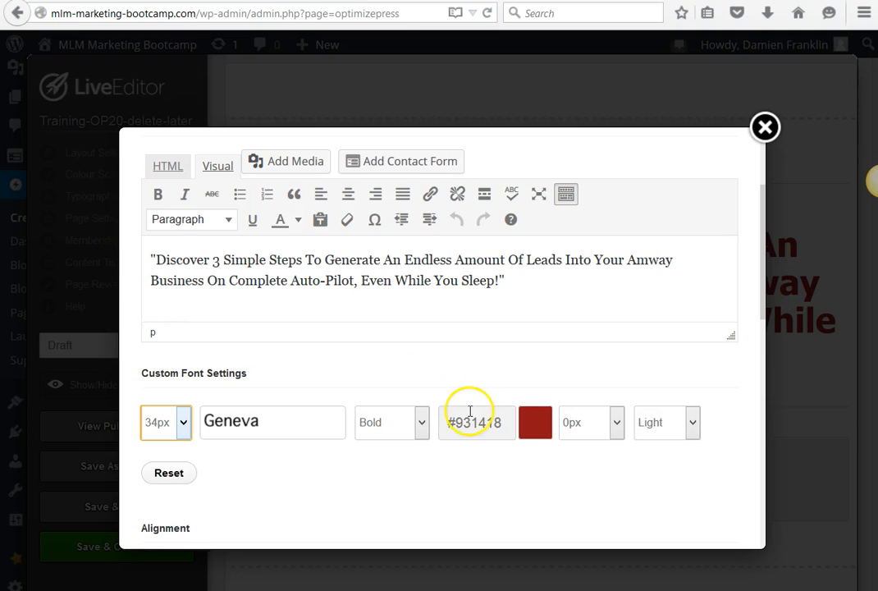
scroll(470, 410, "down", 10)
left_click(668, 515)
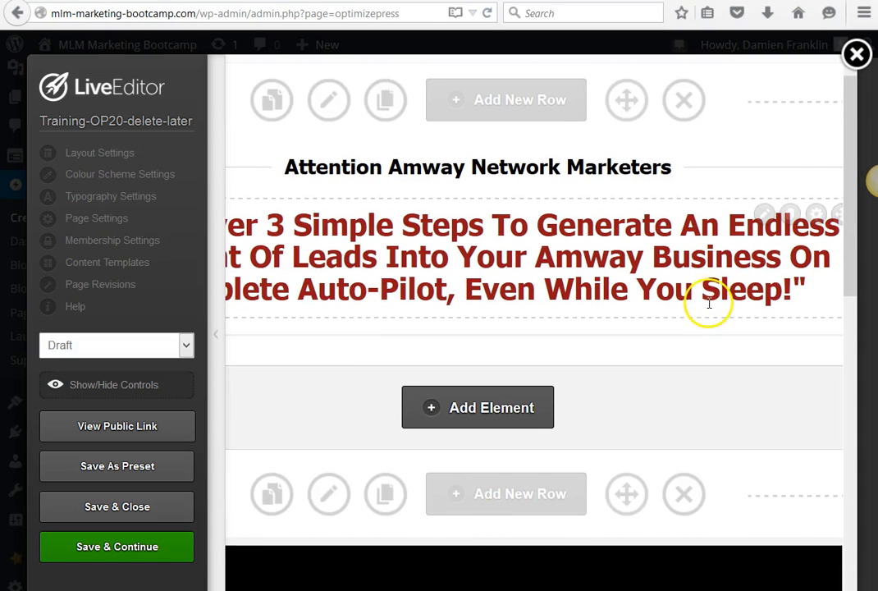
scroll(709, 304, "down", 4)
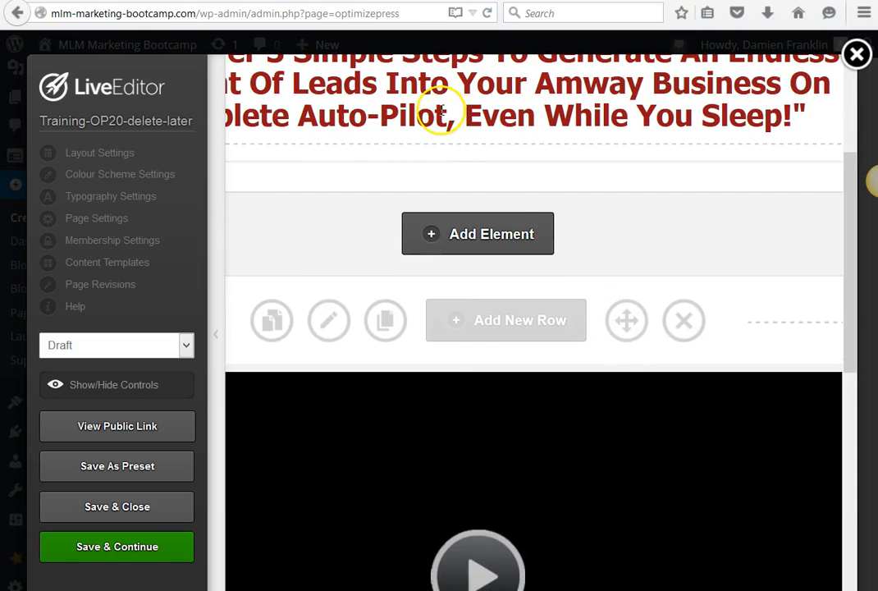
scroll(506, 386, "up", 4)
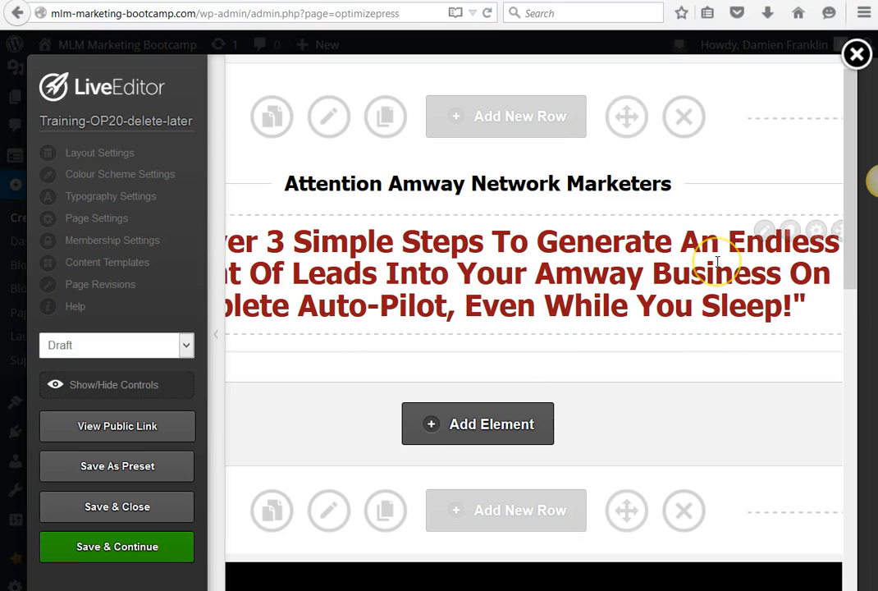
scroll(717, 261, "down", 4)
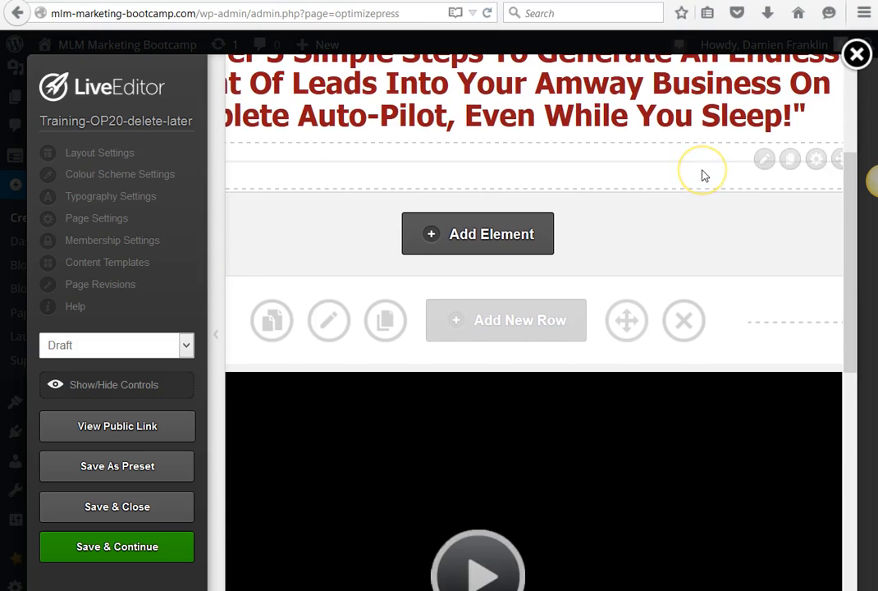
scroll(702, 175, "up", 4)
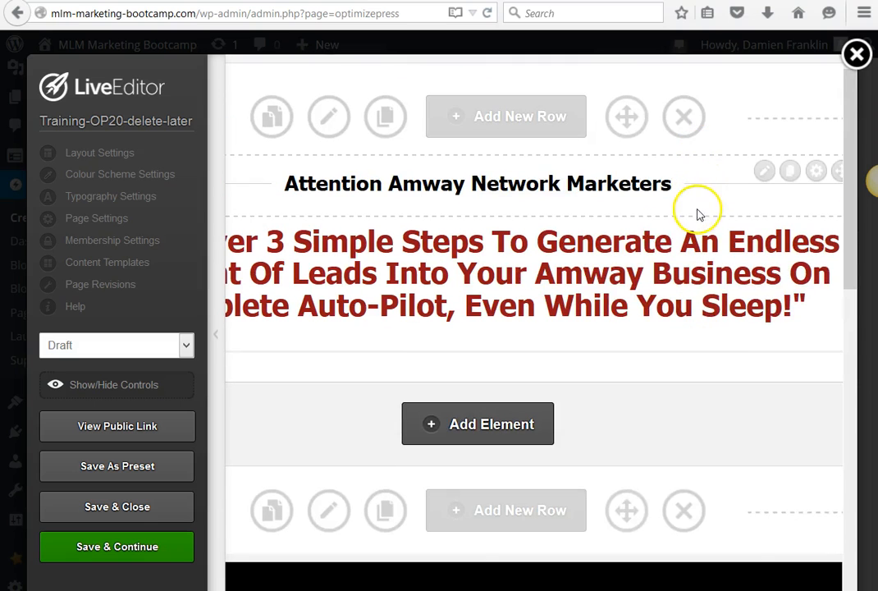
Save the page, preview its public version and return to the live editor.
scroll(657, 172, "down", 4)
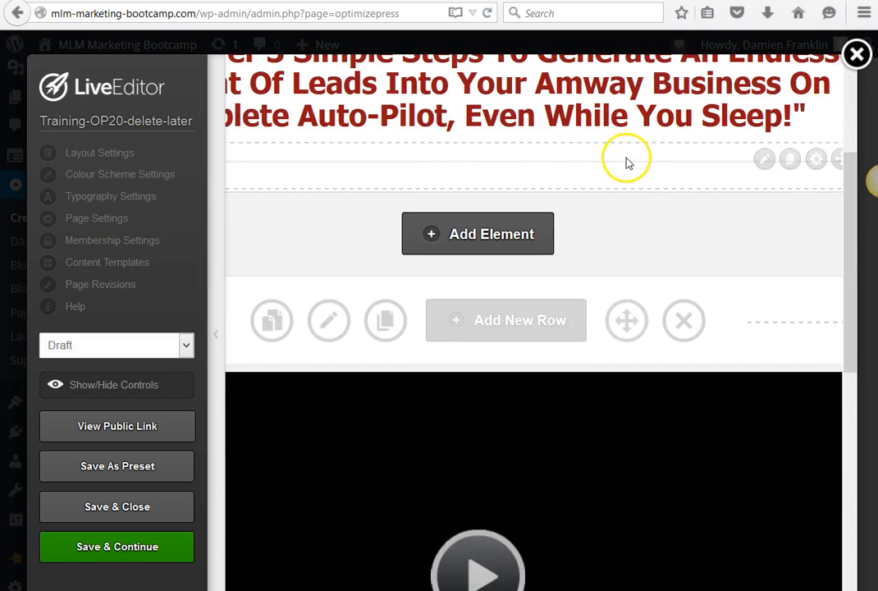
left_click(115, 551)
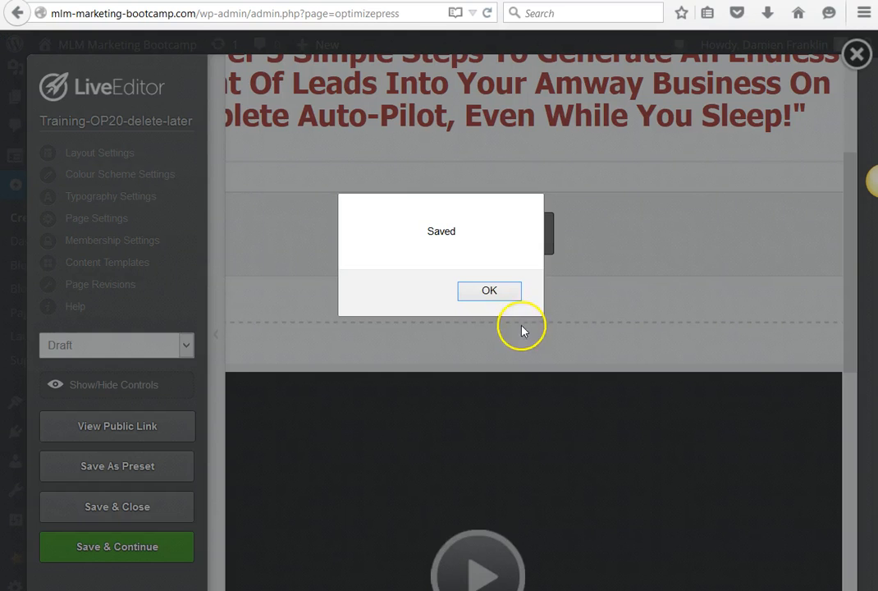
left_click(494, 291)
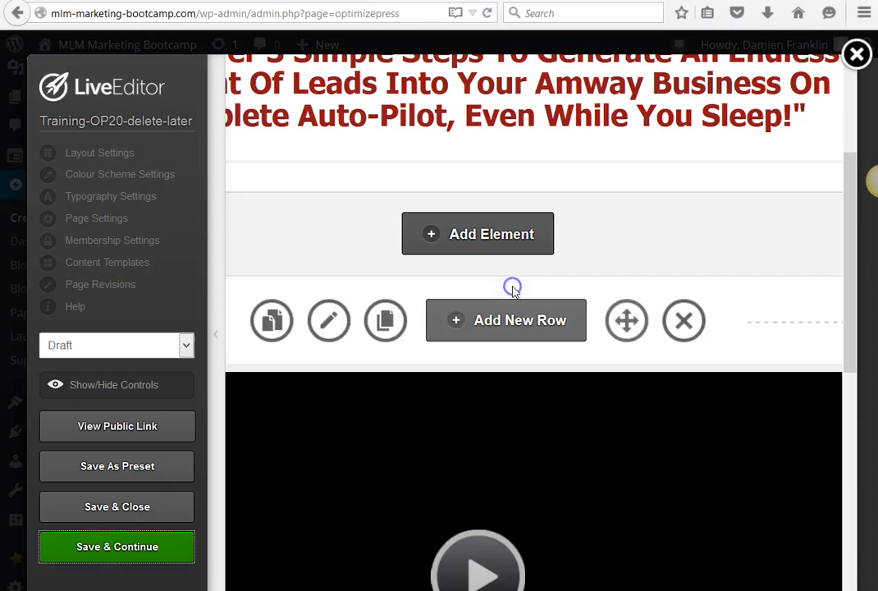
left_click(115, 439)
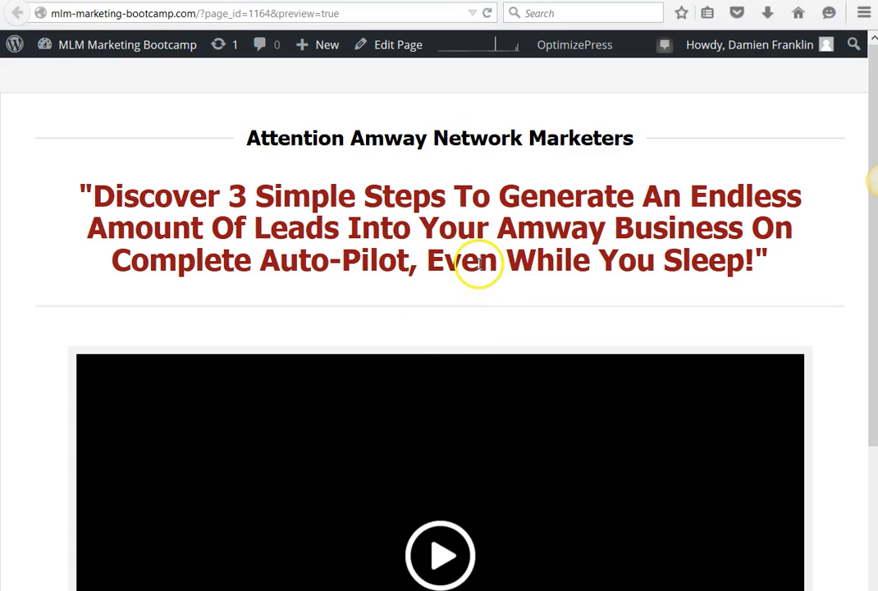
scroll(478, 261, "down", 3)
scroll(480, 269, "up", 3)
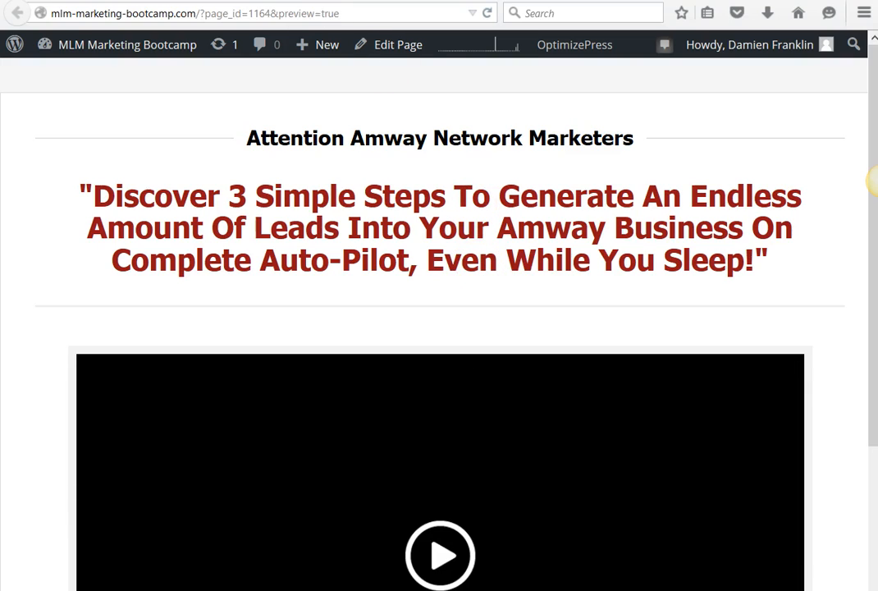
left_click(187, 1)
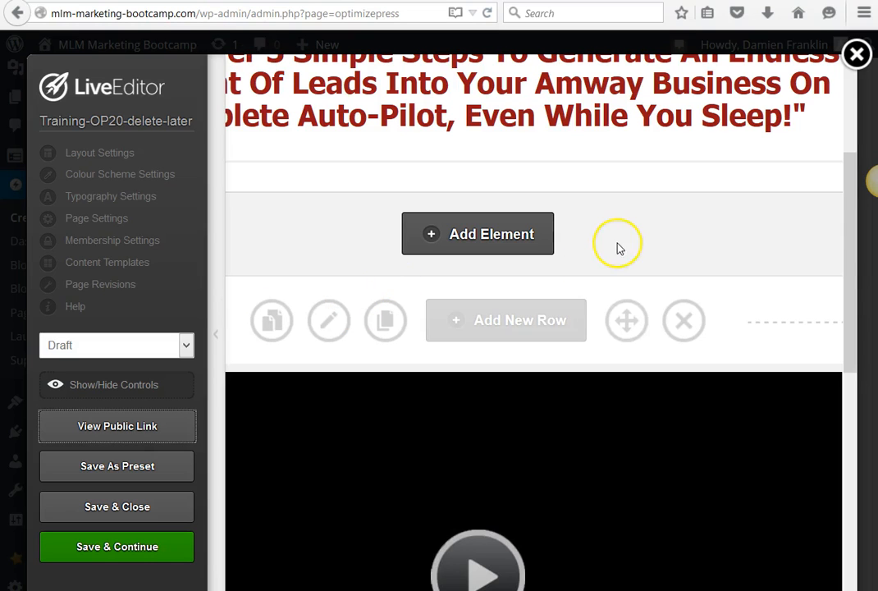
Open the video element below the headlines for editing and review its source settings.
scroll(616, 246, "down", 3)
scroll(617, 247, "down", 3)
scroll(617, 247, "up", 3)
left_click(564, 525)
scroll(533, 386, "right", 1)
mouse_move(708, 260)
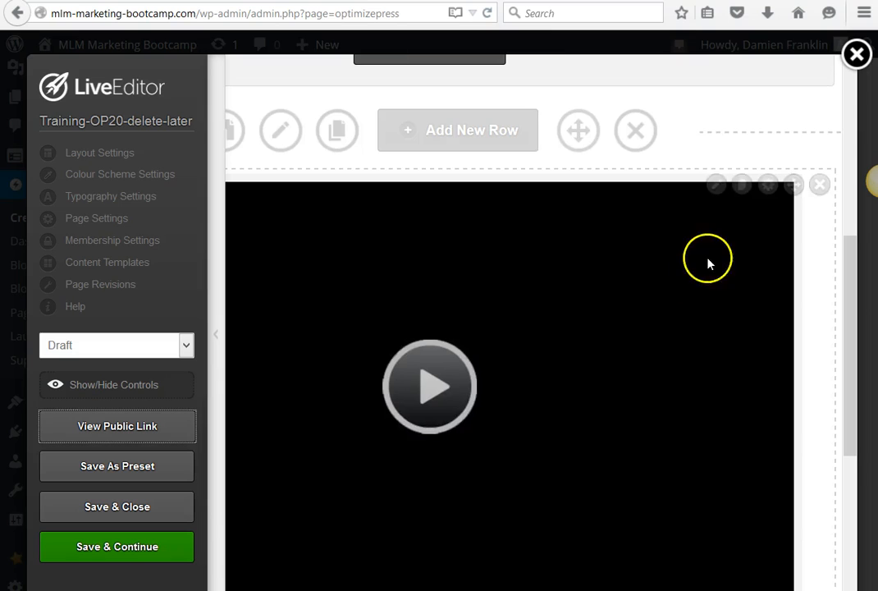
left_click(719, 187)
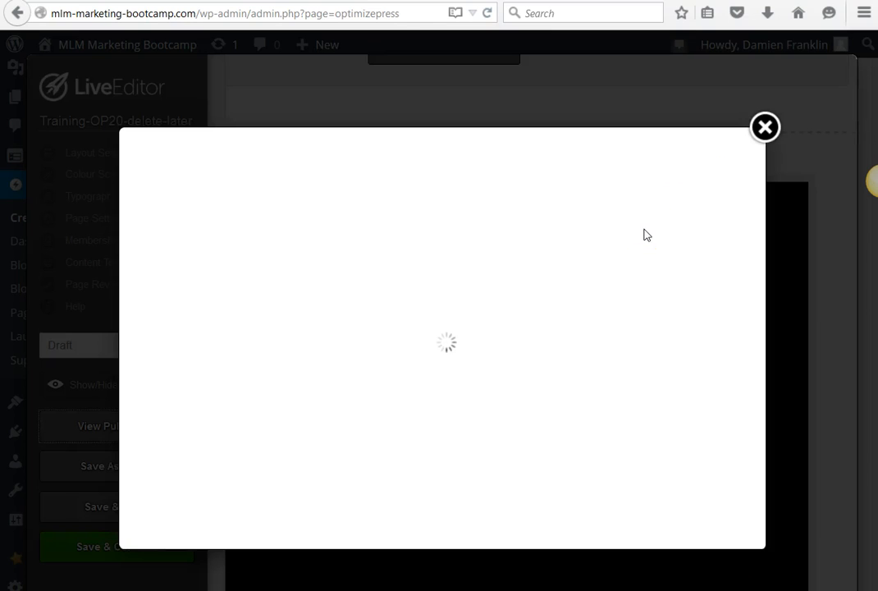
scroll(416, 360, "down", 5)
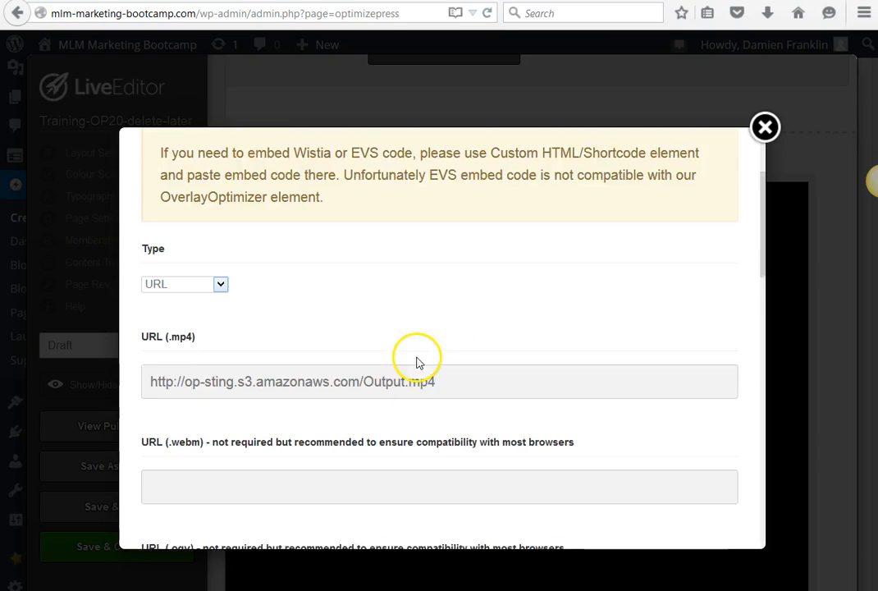
scroll(416, 359, "down", 2)
scroll(417, 358, "up", 4)
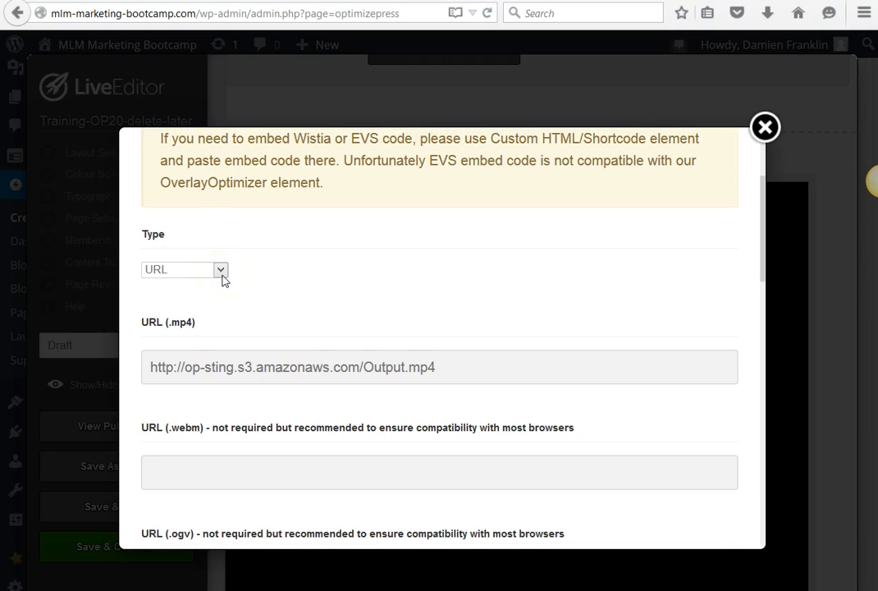
Enable Auto Play in the video element's URL-type options.
left_click(220, 269)
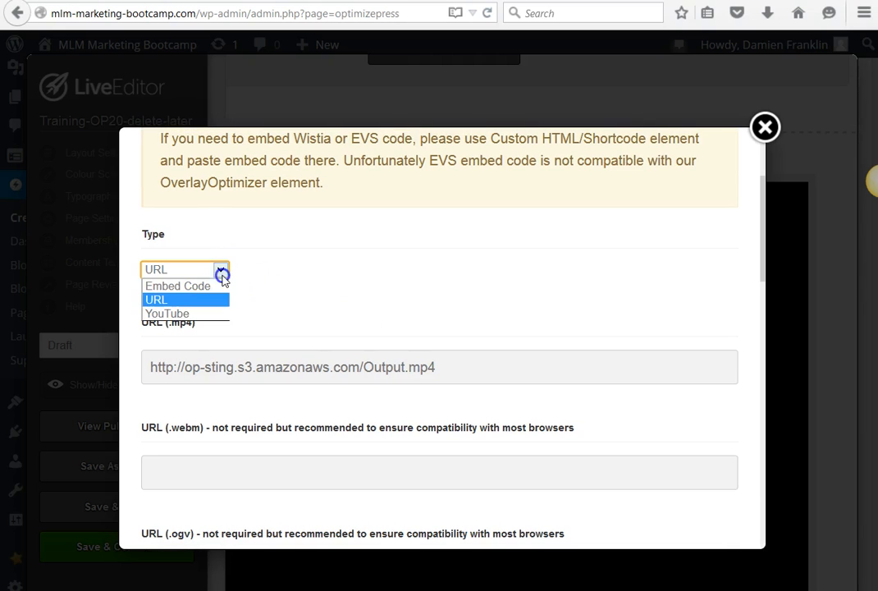
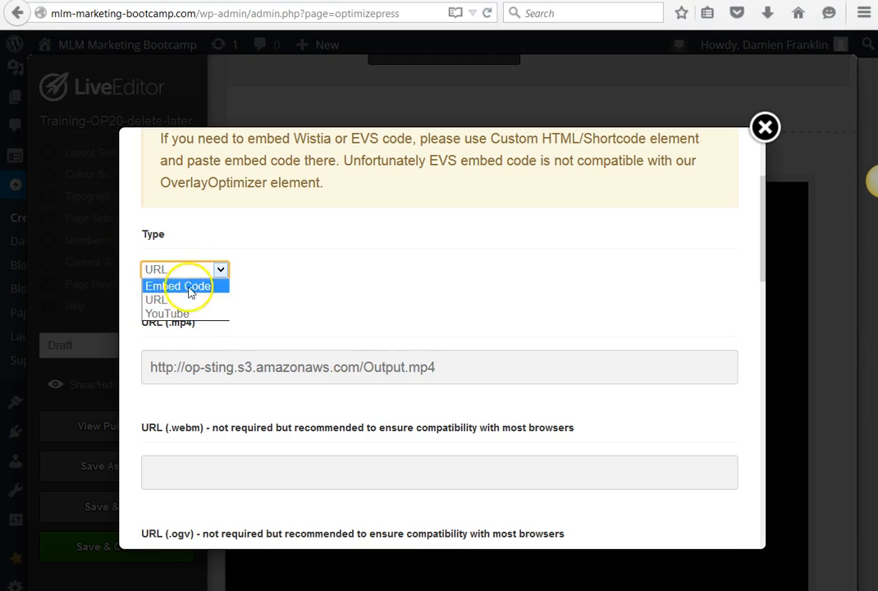
left_click(607, 320)
scroll(580, 305, "down", 8)
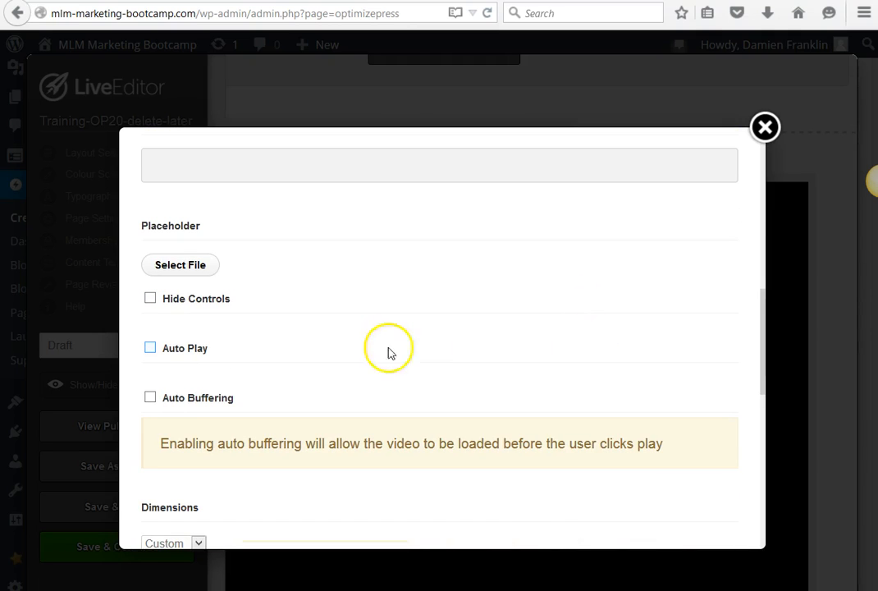
left_click(151, 350)
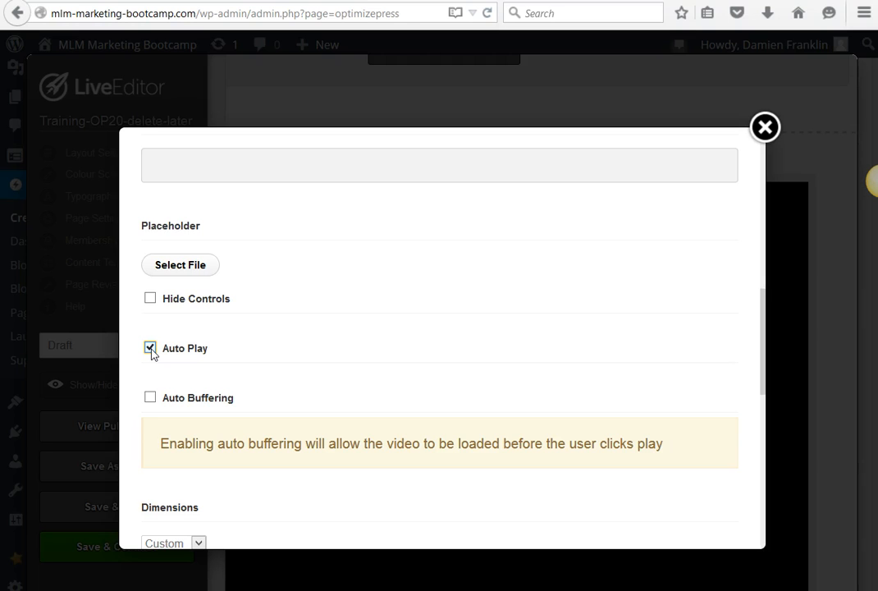
scroll(323, 303, "up", 5)
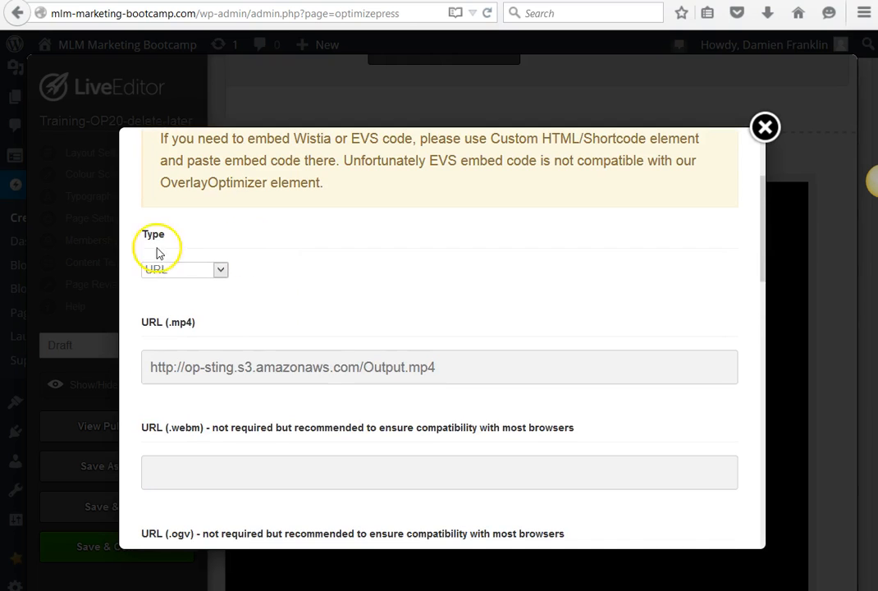
Switch the video type to YouTube and activate the empty YouTube video URL field.
left_click(220, 269)
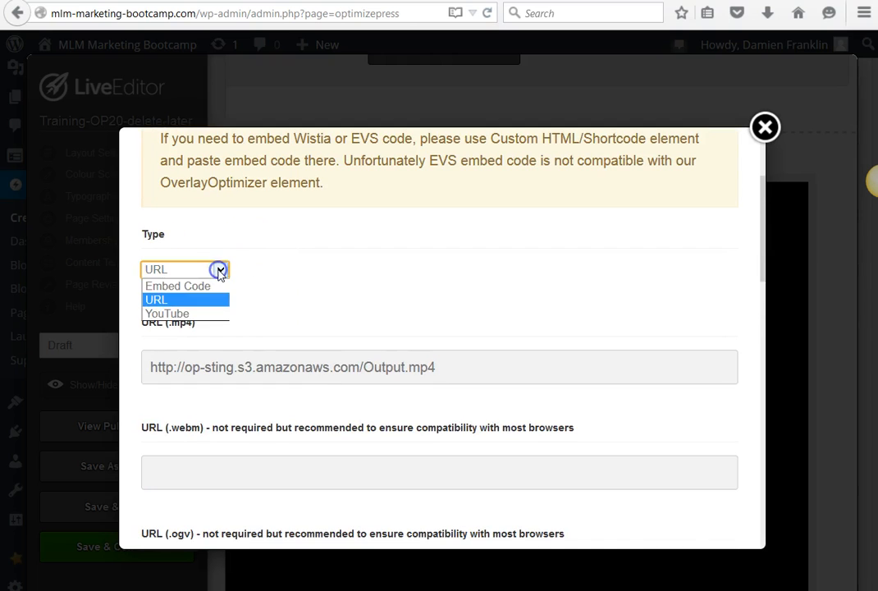
left_click(197, 313)
left_click(283, 375)
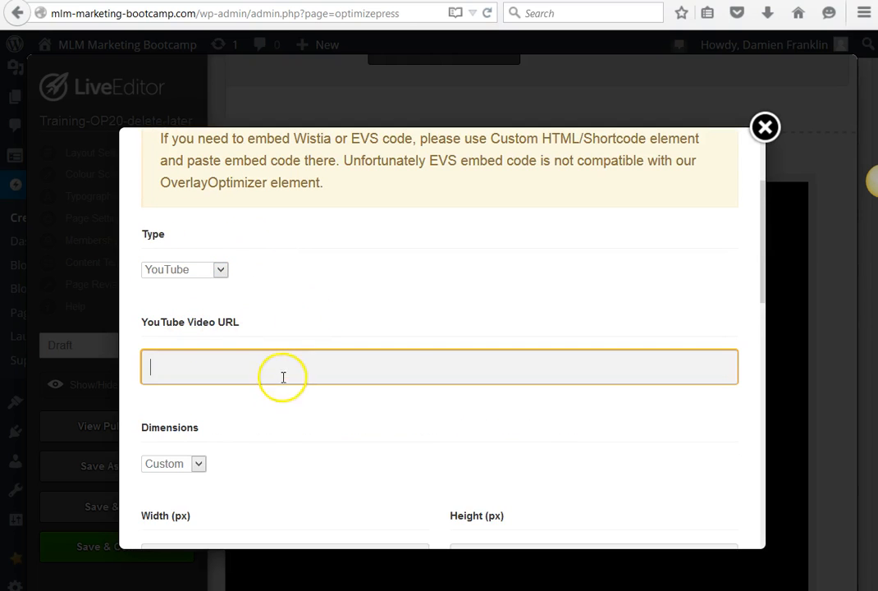
Set the video's custom dimensions to 693 px wide and 390 px high.
scroll(264, 293, "down", 3)
left_click_drag(210, 271, 125, 274)
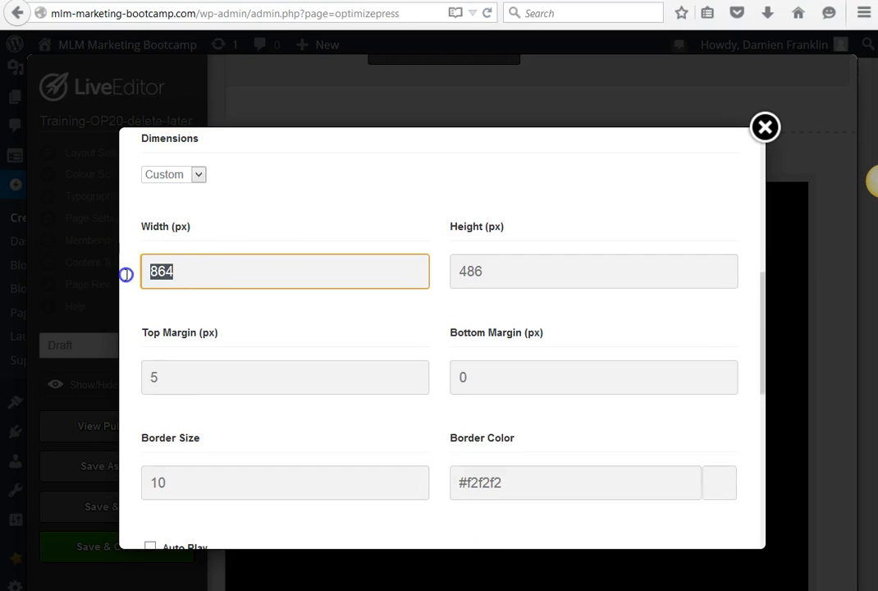
type("693")
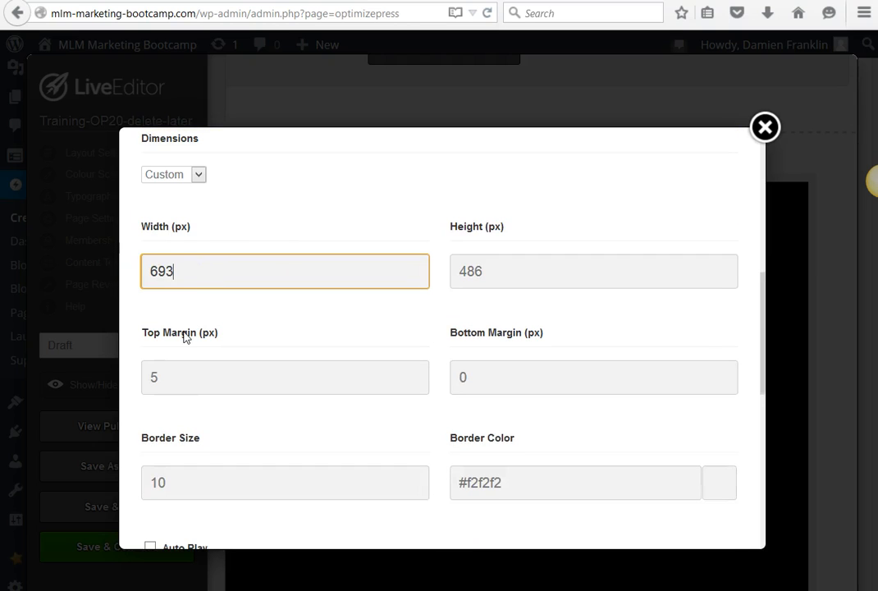
left_click_drag(533, 277, 423, 274)
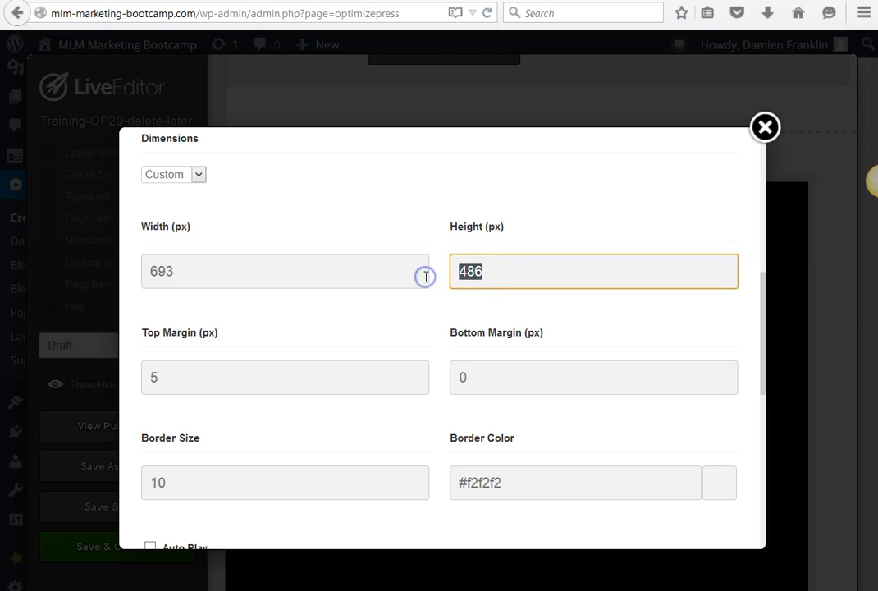
type("390")
Set the video's bottom margin to 15 px and its border size to 15.
left_click_drag(234, 370, 110, 375)
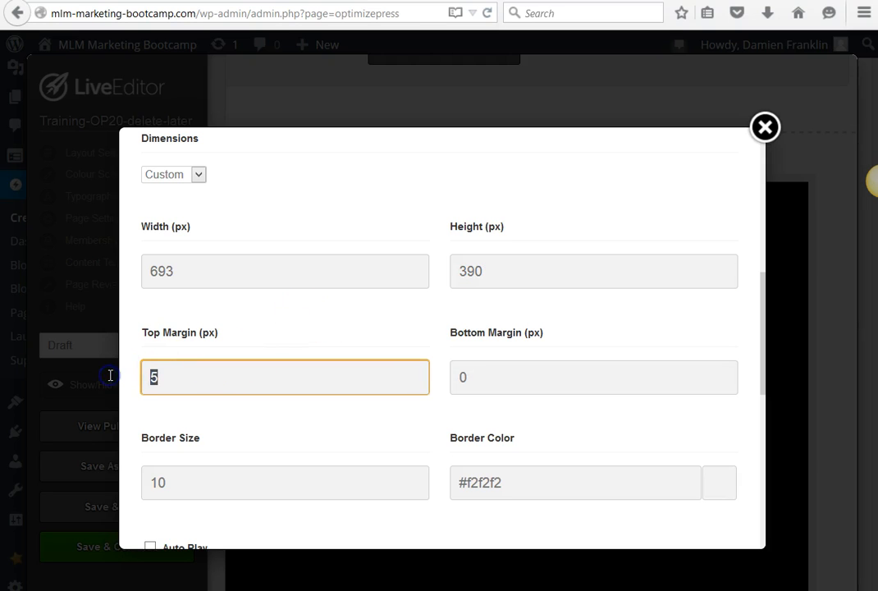
left_click_drag(502, 377, 415, 372)
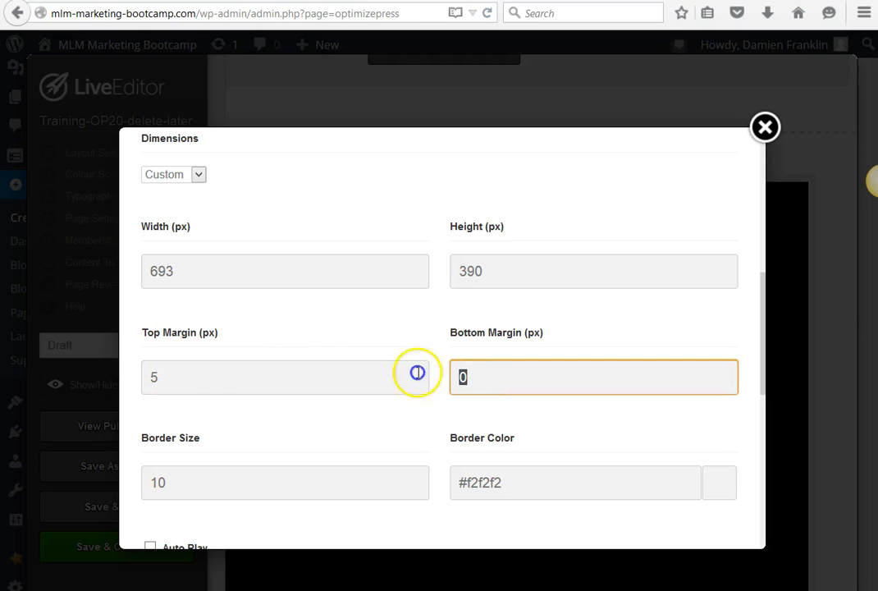
type("15")
scroll(283, 390, "down", 3)
left_click_drag(174, 317, 108, 317)
type("15")
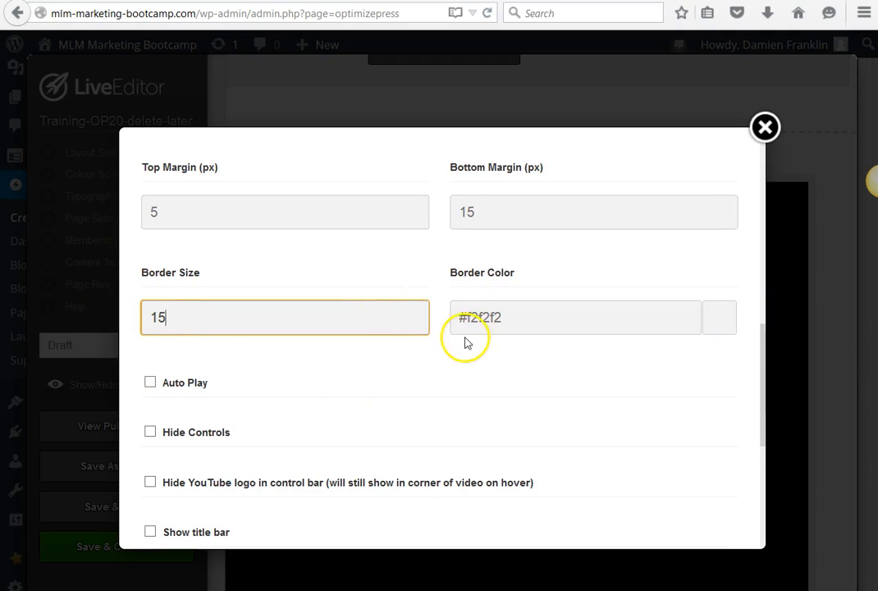
Change the video's border colour to black, #000000.
left_click(712, 318)
mouse_move(697, 382)
left_mouse_down()
mouse_move(660, 410)
mouse_move(707, 469)
left_mouse_up()
left_click_drag(650, 446, 696, 464)
left_click(430, 440)
left_click(401, 399)
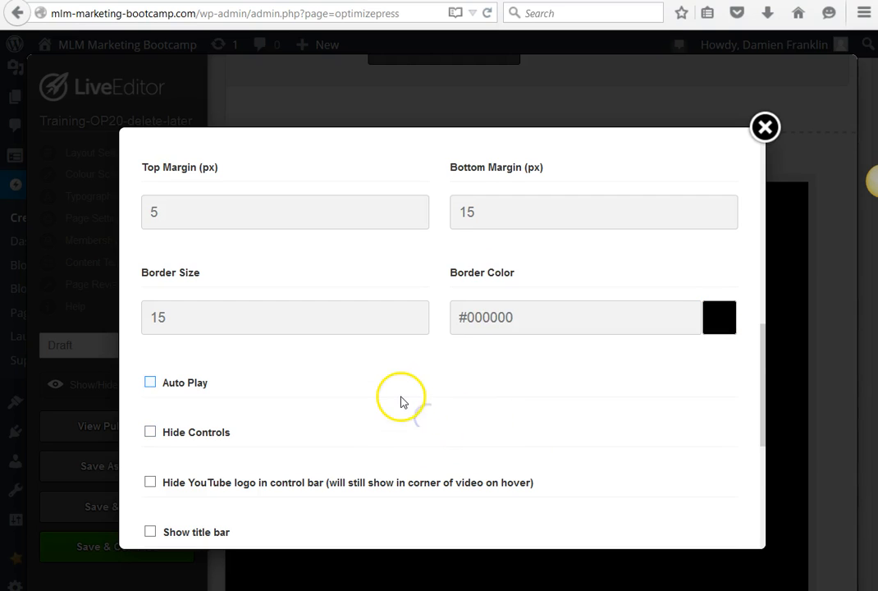
Enable Auto Play and hide the YouTube logo in the video's control bar.
scroll(401, 402, "down", 3)
left_click(150, 258)
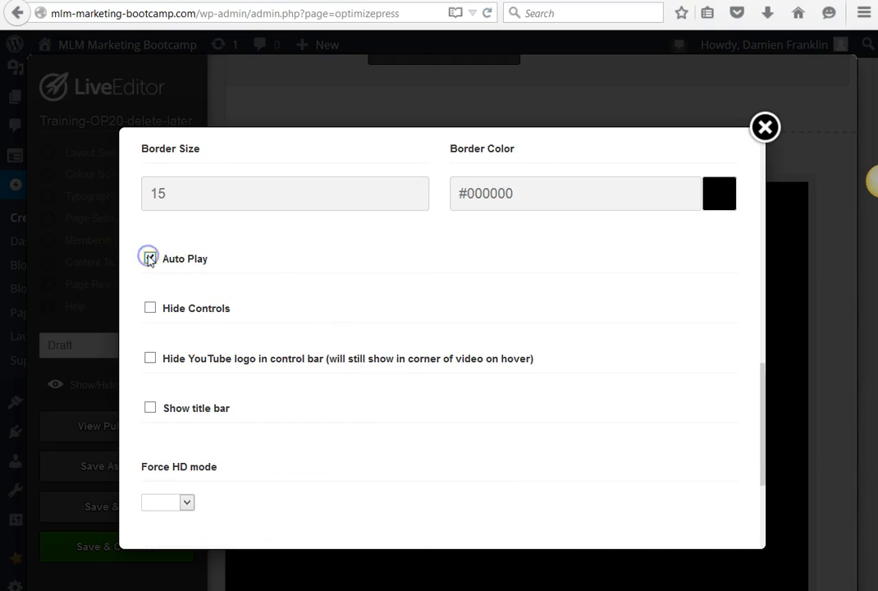
left_click(149, 360)
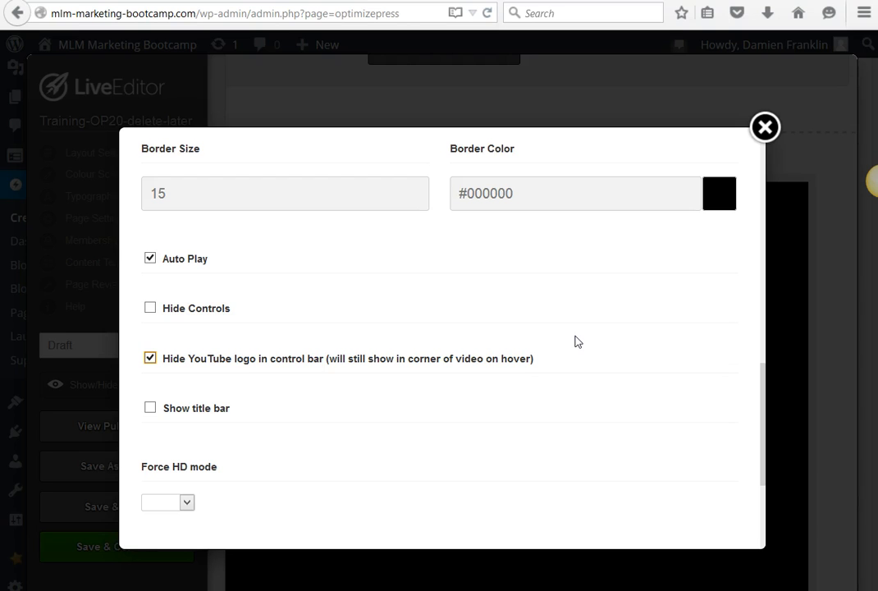
Check the Force HD mode options without choosing one and insert the edited video element into the page.
scroll(575, 342, "down", 3)
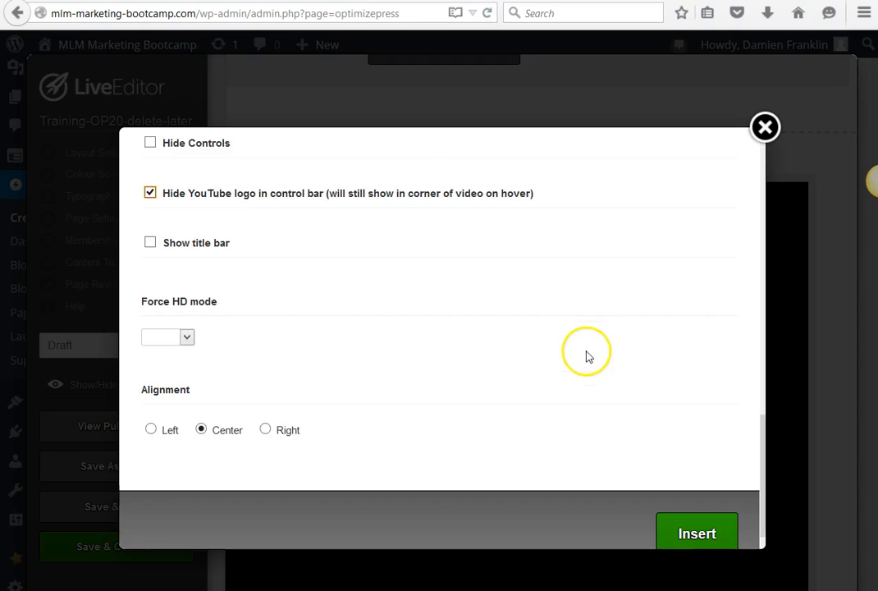
left_click(182, 337)
left_click(176, 305)
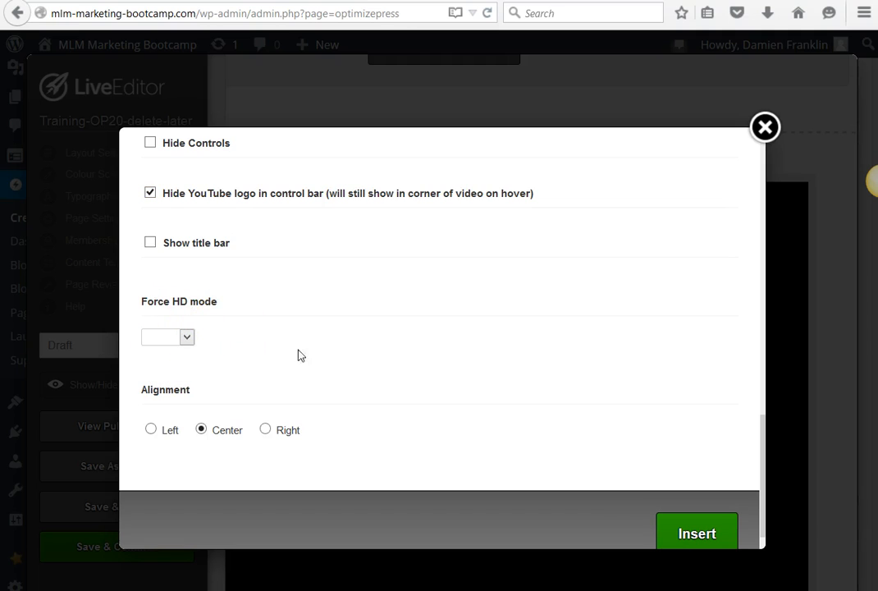
left_click(186, 337)
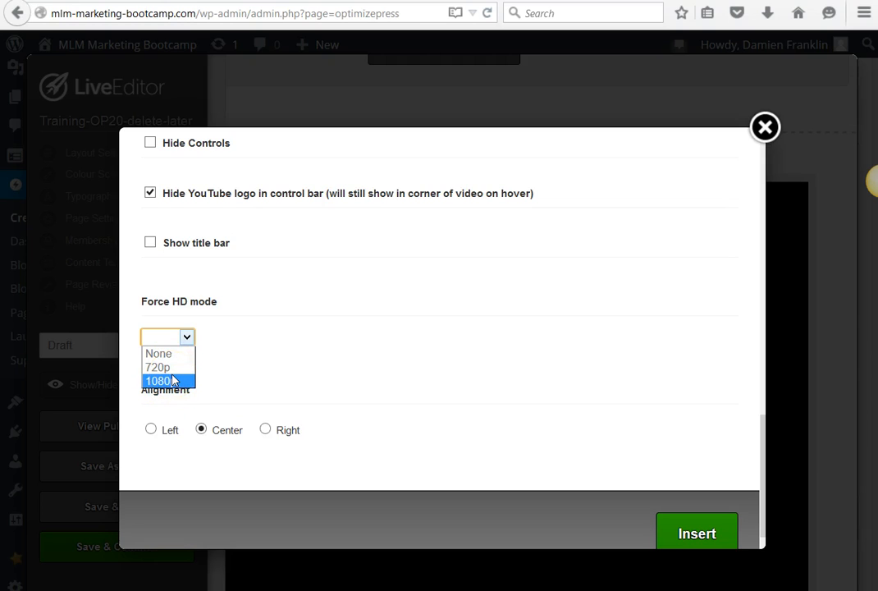
left_click(339, 358)
scroll(340, 360, "up", 10)
scroll(341, 361, "down", 10)
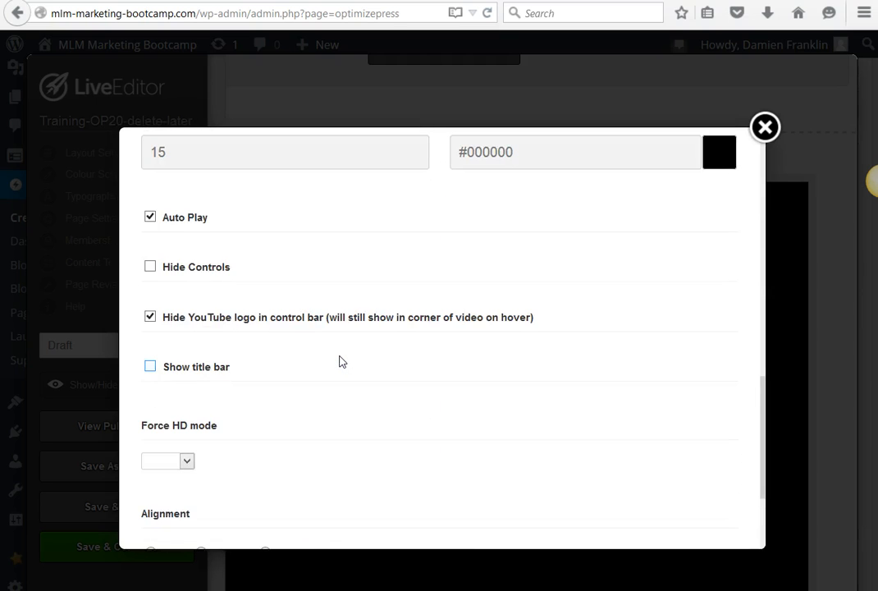
scroll(341, 361, "down", 3)
left_click(673, 513)
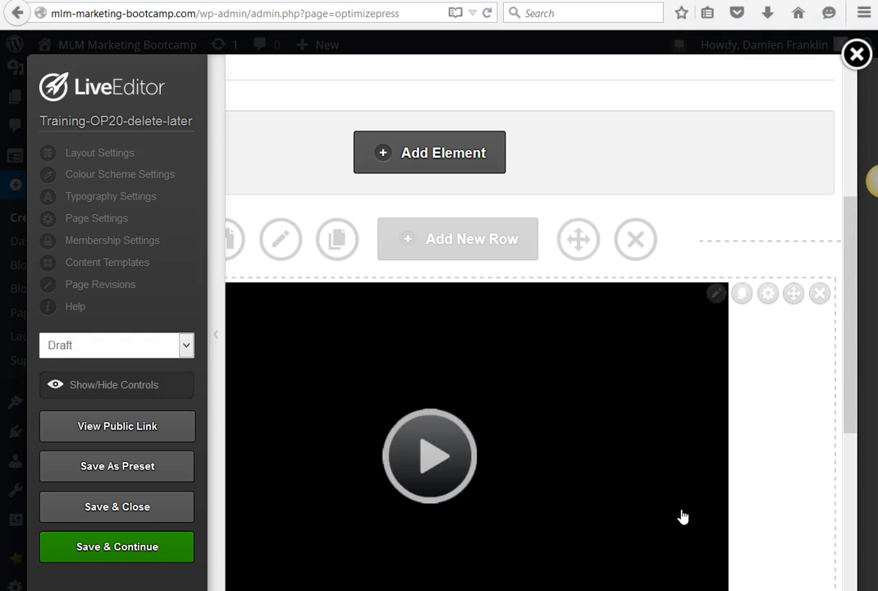
Duplicate the divider line beneath the red headline.
scroll(681, 514, "down", 5)
scroll(617, 425, "up", 5)
scroll(640, 326, "down", 4)
scroll(689, 439, "up", 5)
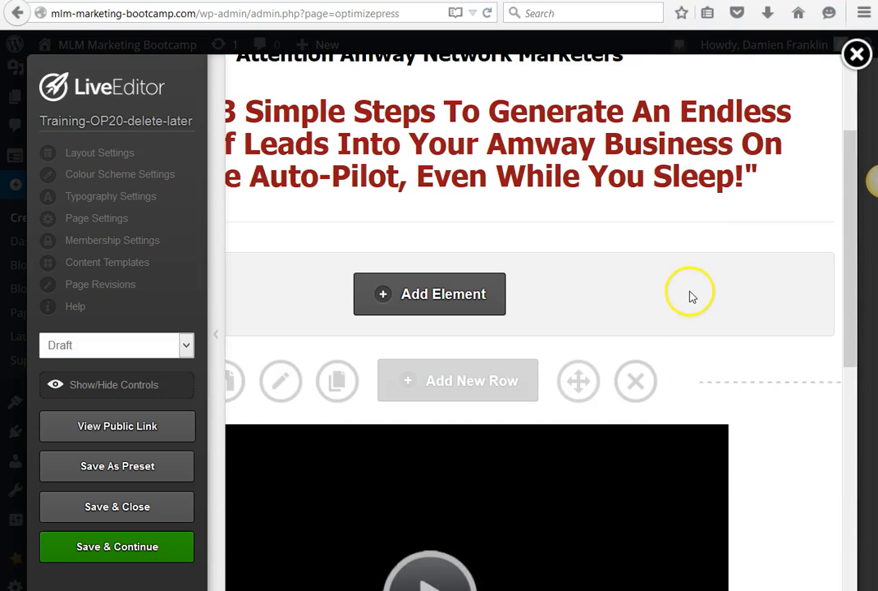
mouse_move(684, 237)
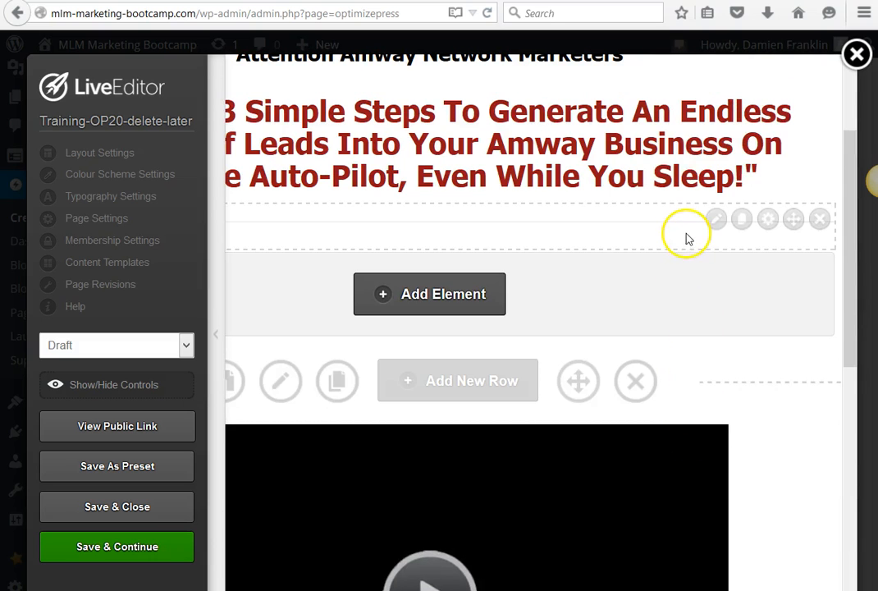
left_click(742, 220)
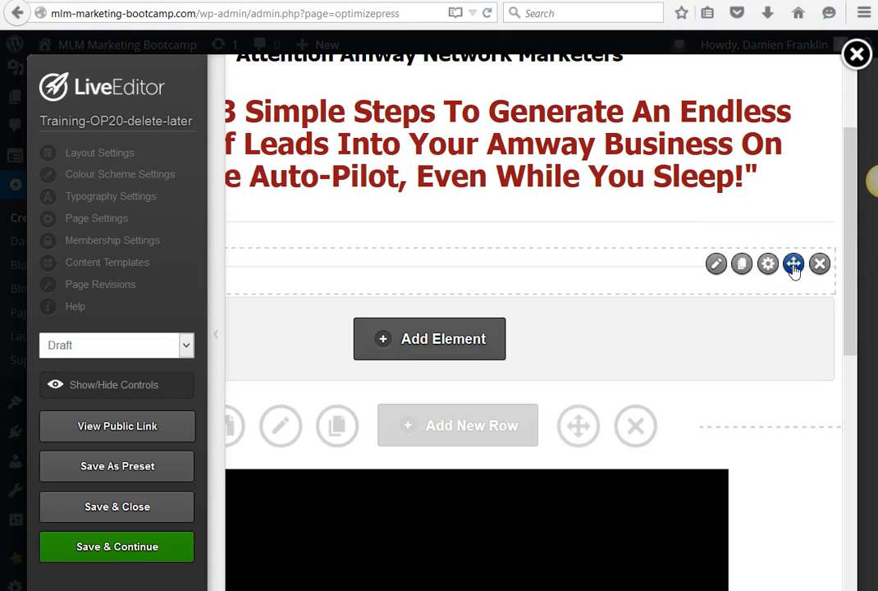
Move the duplicated divider directly below the video and look over its placement on the page.
left_click_drag(793, 264, 777, 472)
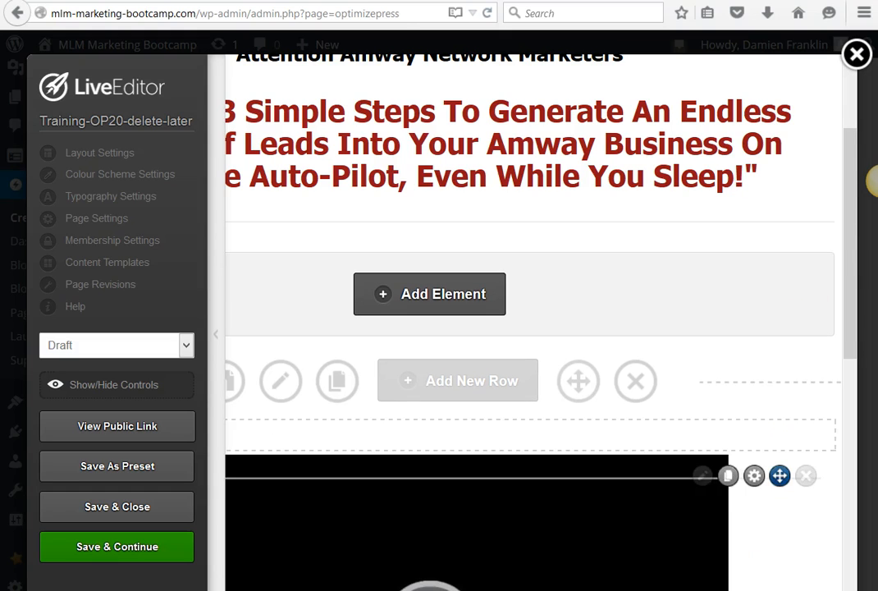
left_click_drag(793, 588, 413, 359)
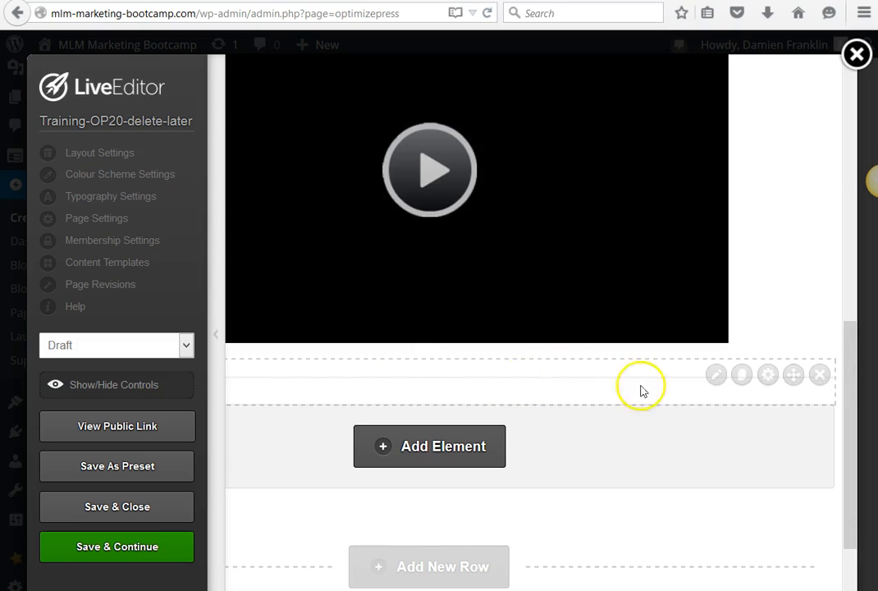
scroll(779, 337, "up", 5)
scroll(782, 338, "down", 3)
scroll(676, 456, "up", 3)
scroll(676, 456, "down", 3)
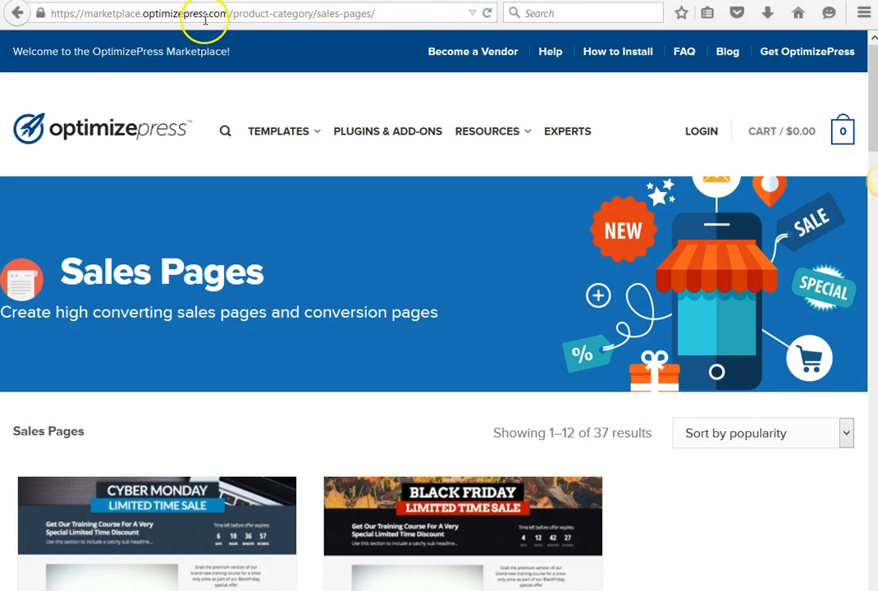
Load youtube.com in place of the OptimizePress Marketplace page.
left_click(205, 15)
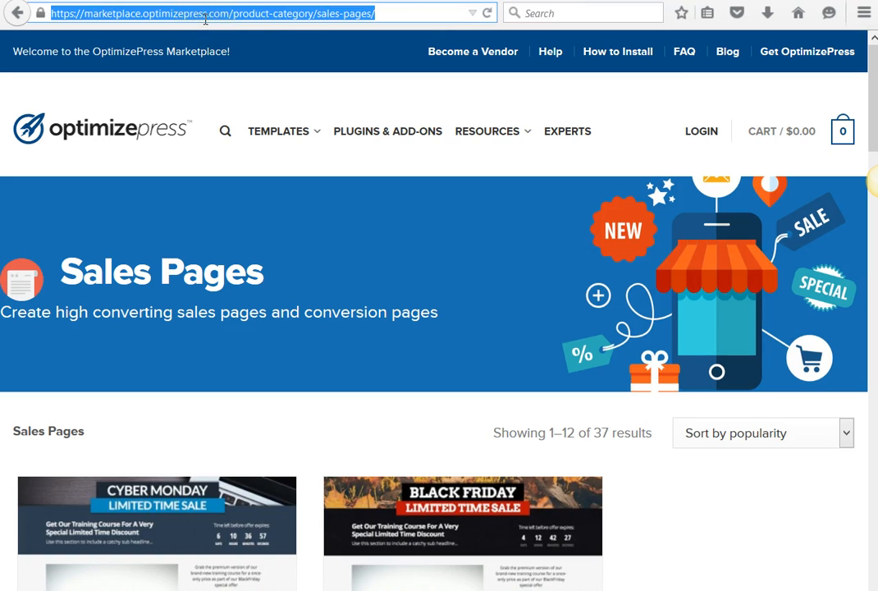
type("youtube.com/")
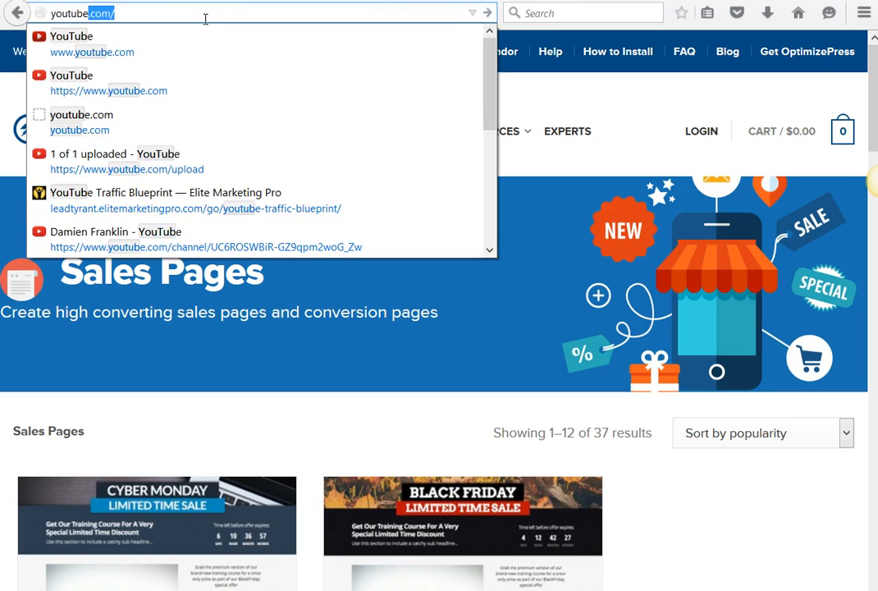
key("Return")
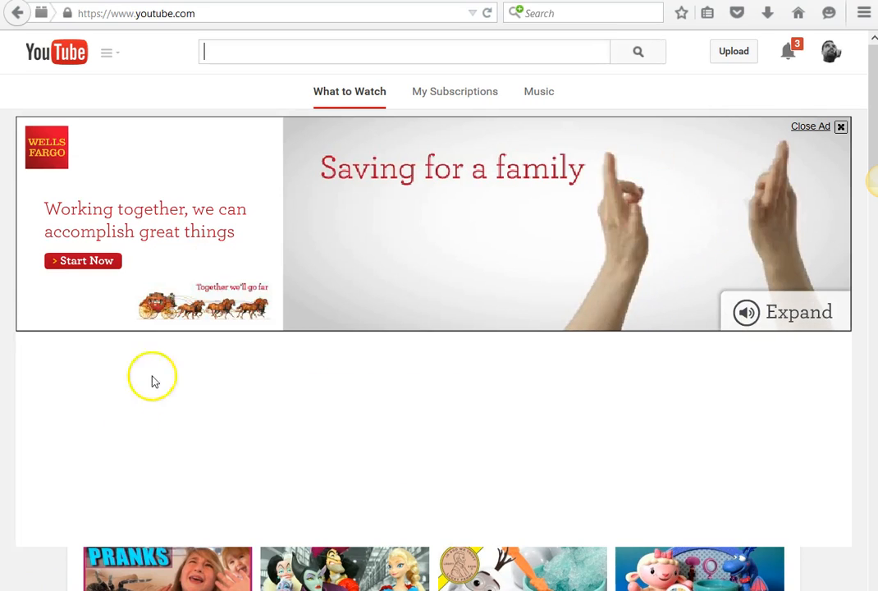
Open the "Building LC Page Op2 0" video from your own YouTube channel.
left_click(123, 53)
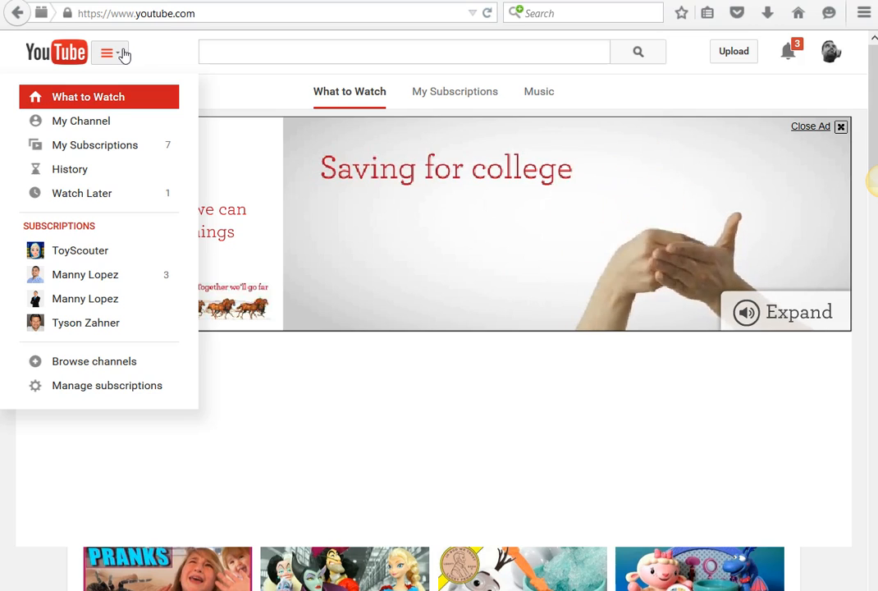
left_click(88, 122)
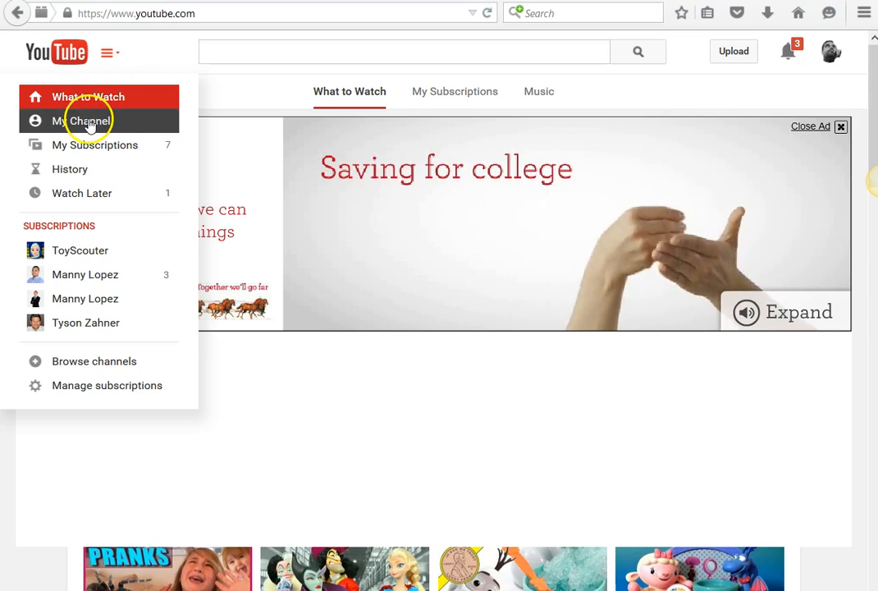
left_click(379, 245)
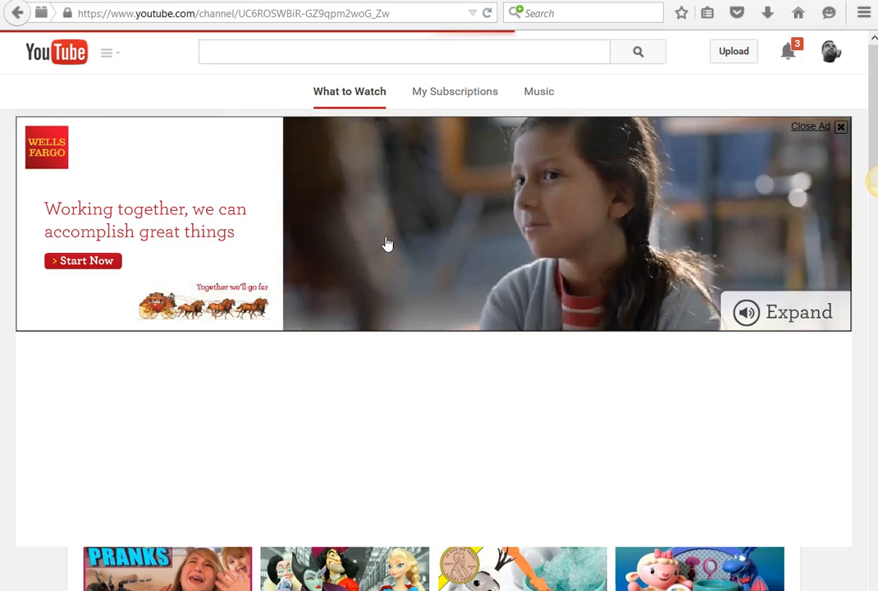
left_click(498, 411)
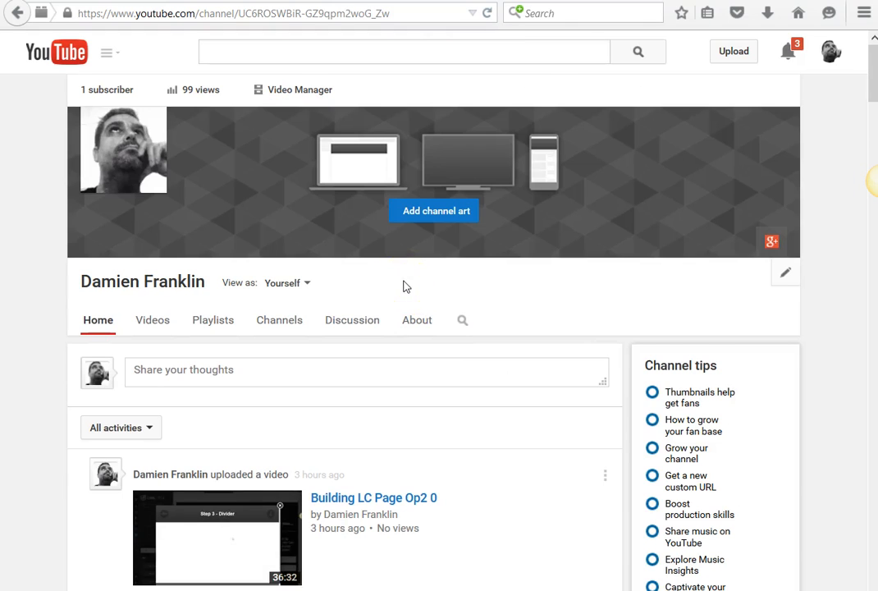
scroll(403, 286, "down", 4)
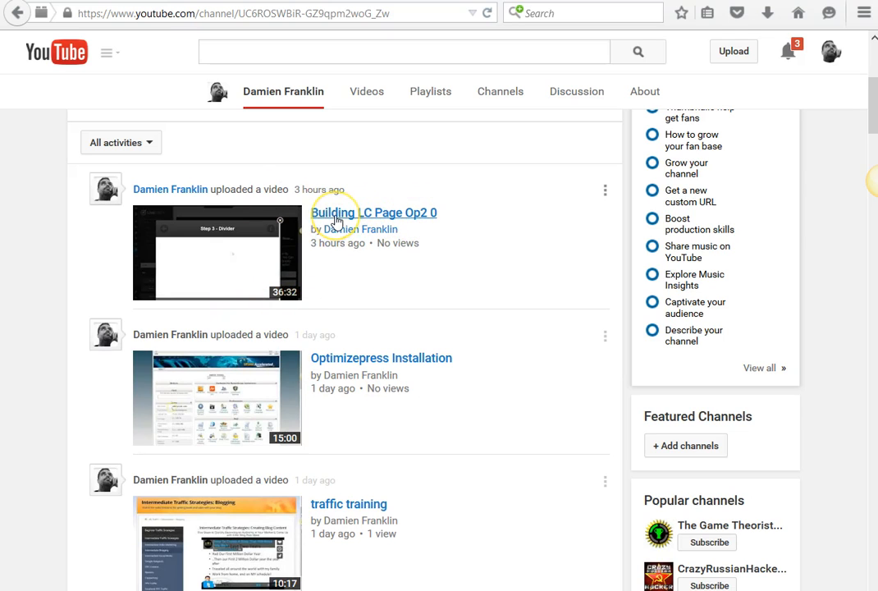
left_click(386, 215)
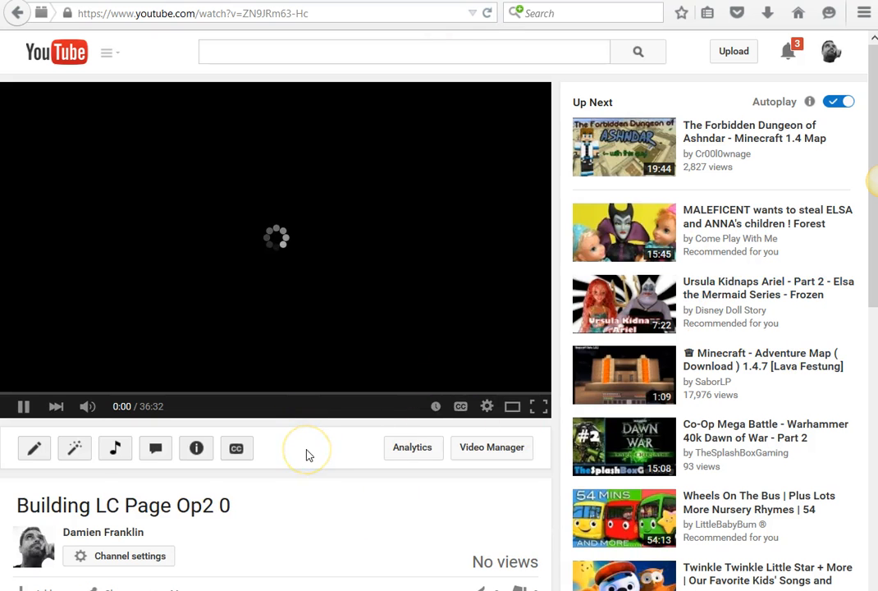
Pause the video and bring up its share link, selecting the short URL.
scroll(308, 456, "down", 4)
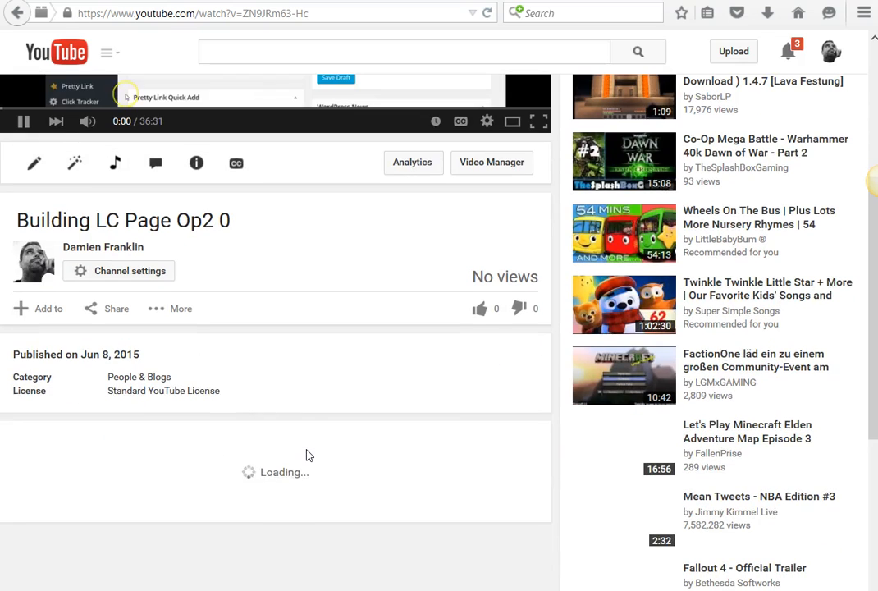
left_click(23, 122)
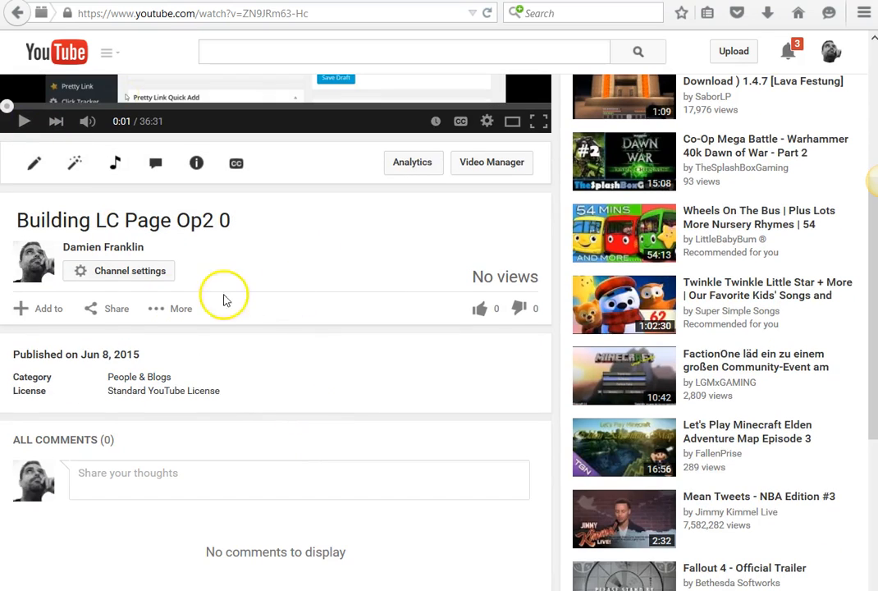
left_click(112, 318)
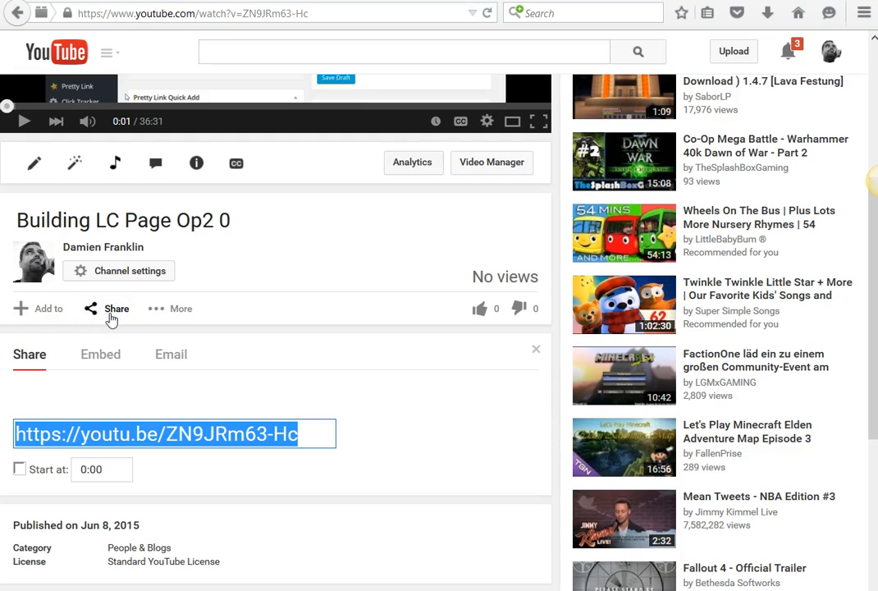
left_click(90, 433)
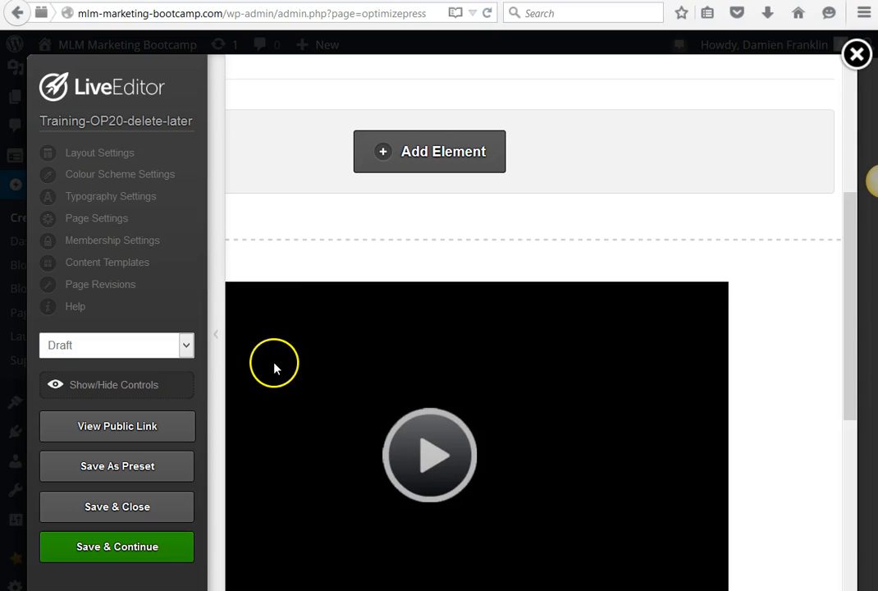
Switch to the LiveEditor page and edit the video player element, choosing YouTube as its type.
mouse_move(668, 298)
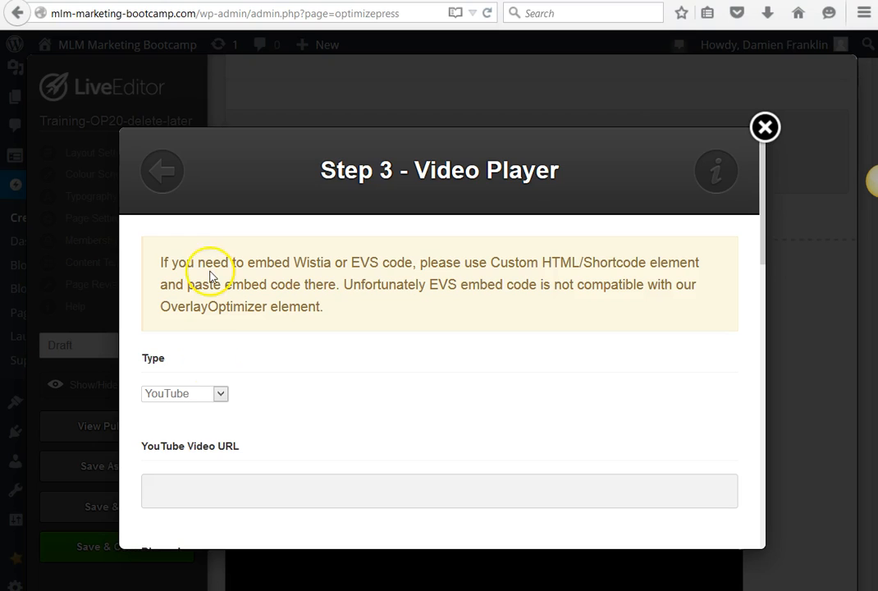
left_click(220, 393)
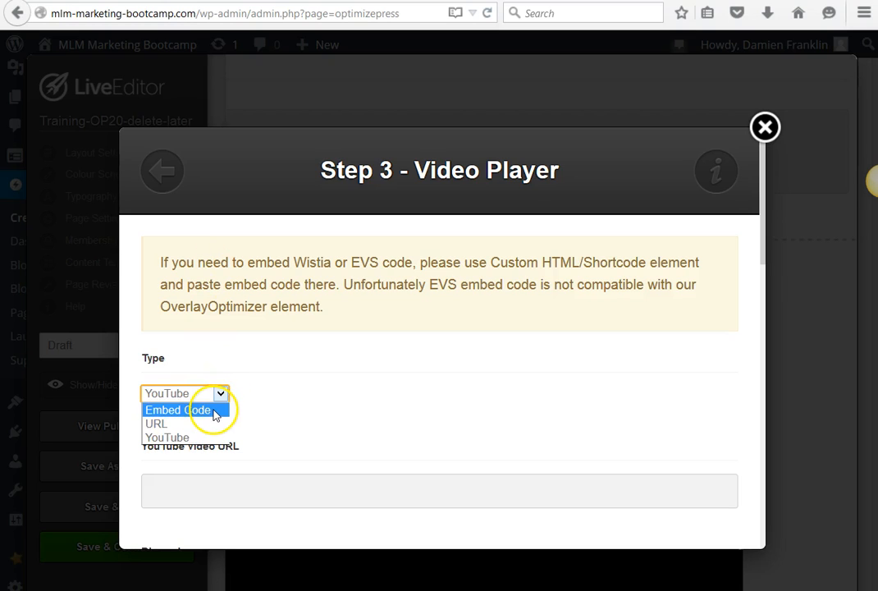
left_click(202, 436)
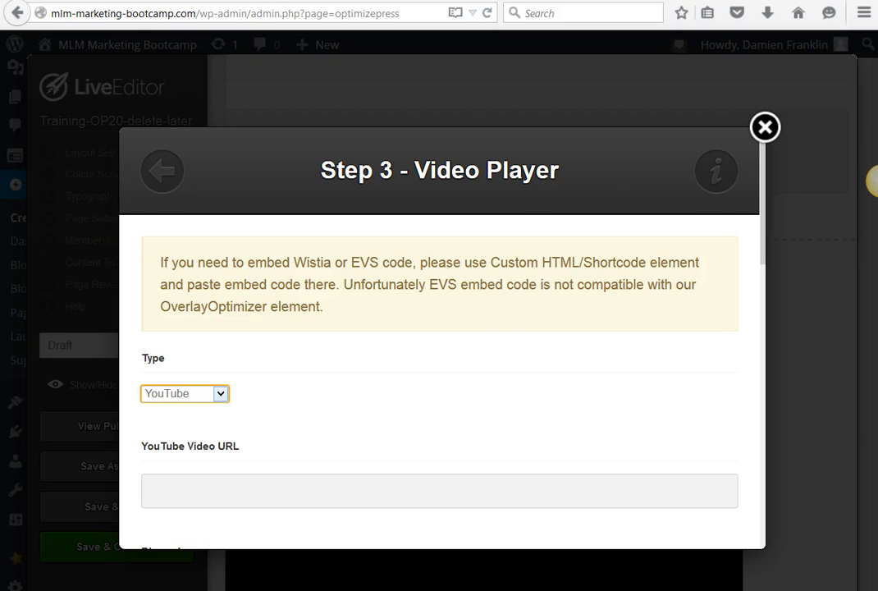
Return to the YouTube video page and copy its share link.
key("ctrl+Tab")
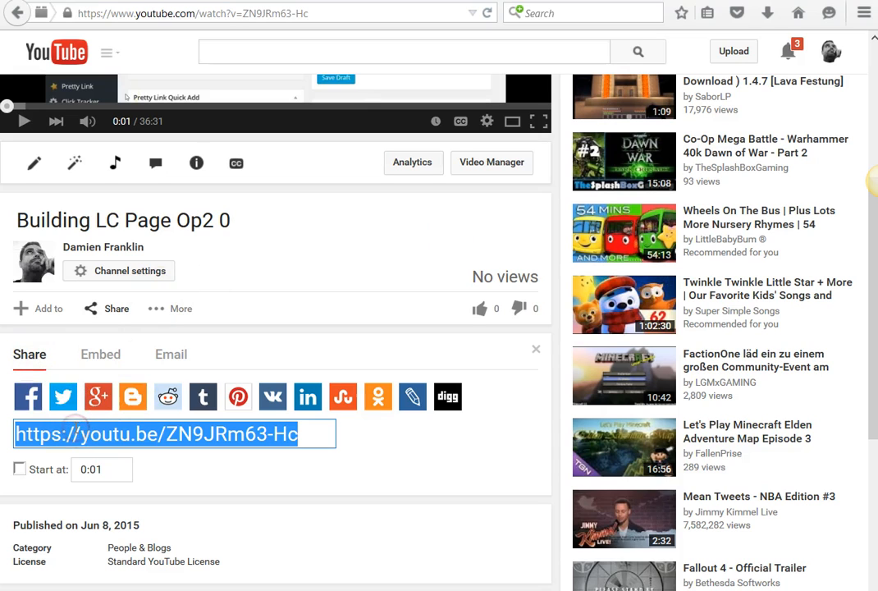
right_click(76, 433)
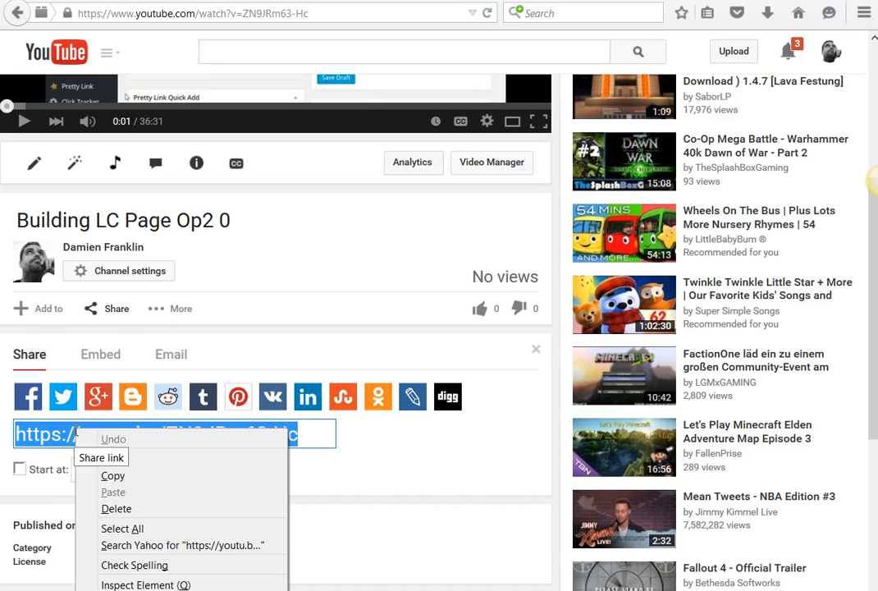
left_click(119, 481)
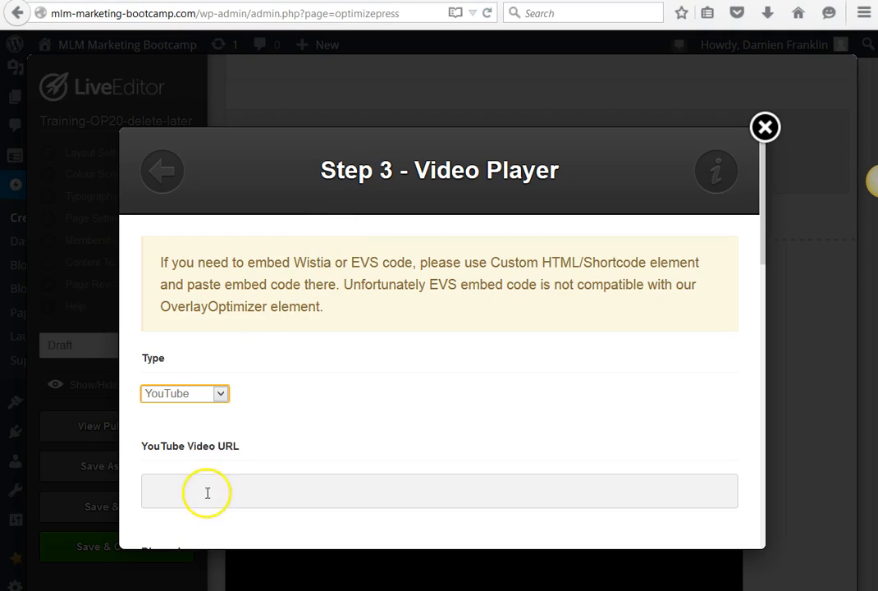
left_click(206, 492)
right_click(206, 493)
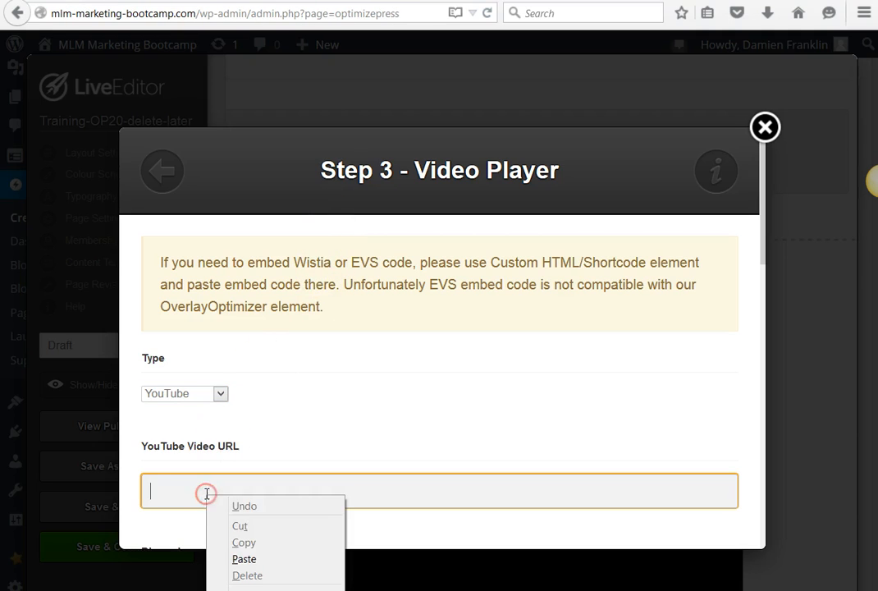
left_click(246, 558)
scroll(310, 443, "down", 5)
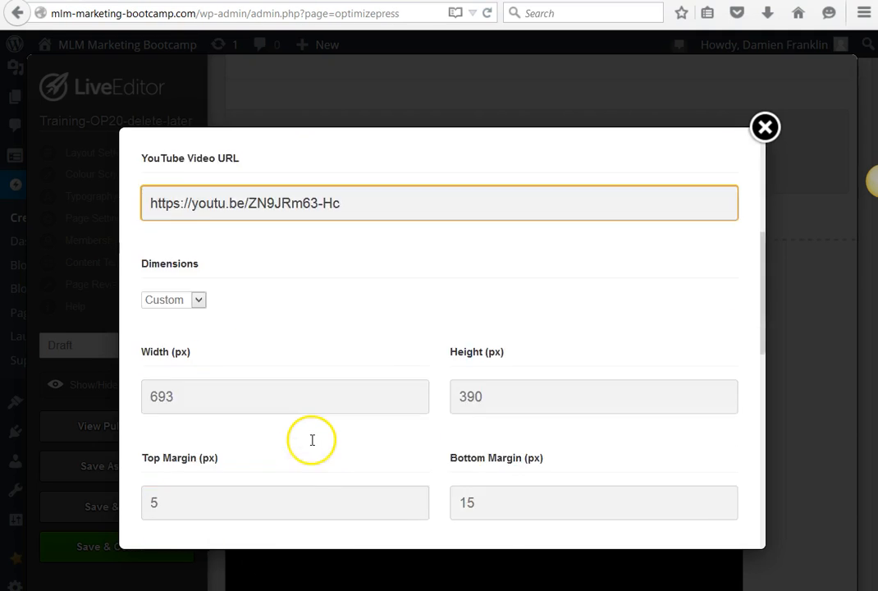
scroll(304, 398, "down", 6)
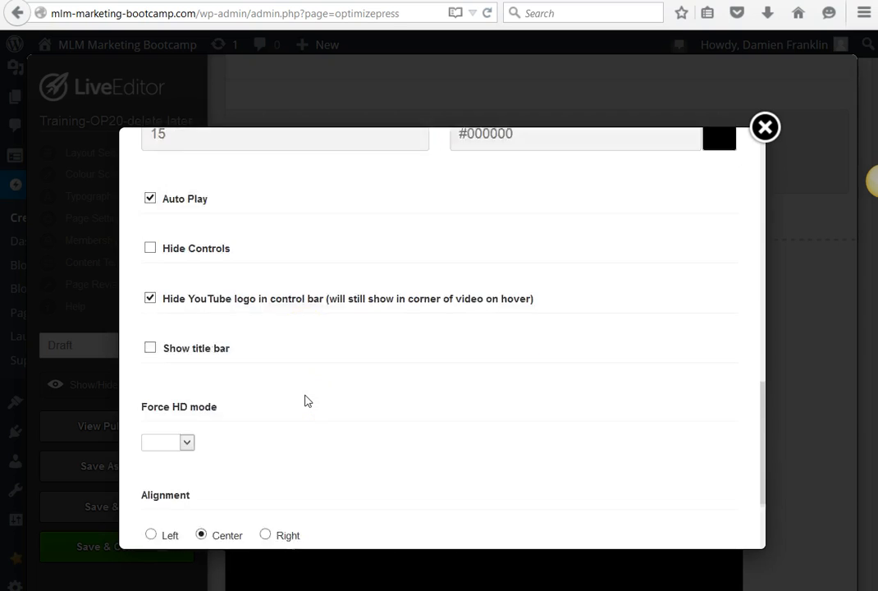
left_click(727, 520)
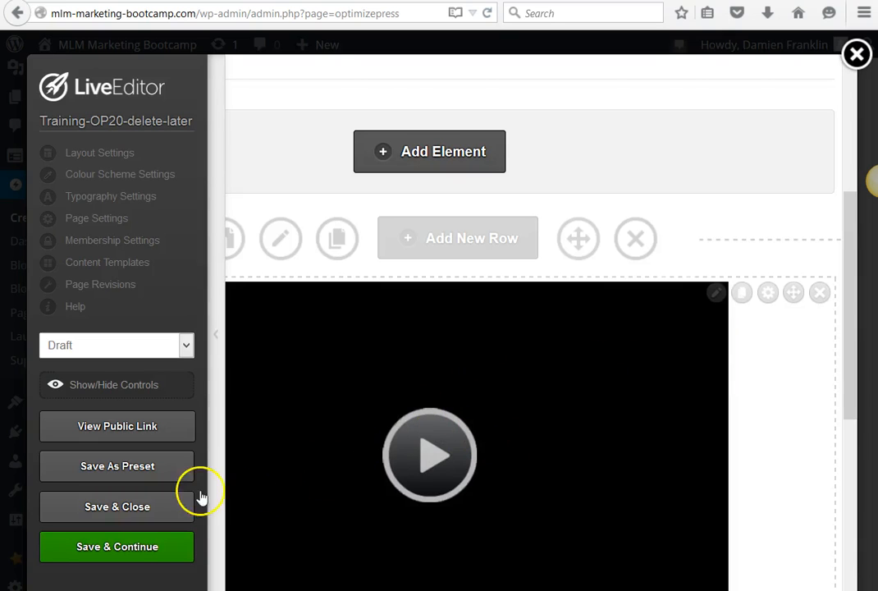
Save the Training-OP20-delete-later page without closing the editor and open its public preview.
left_click(111, 557)
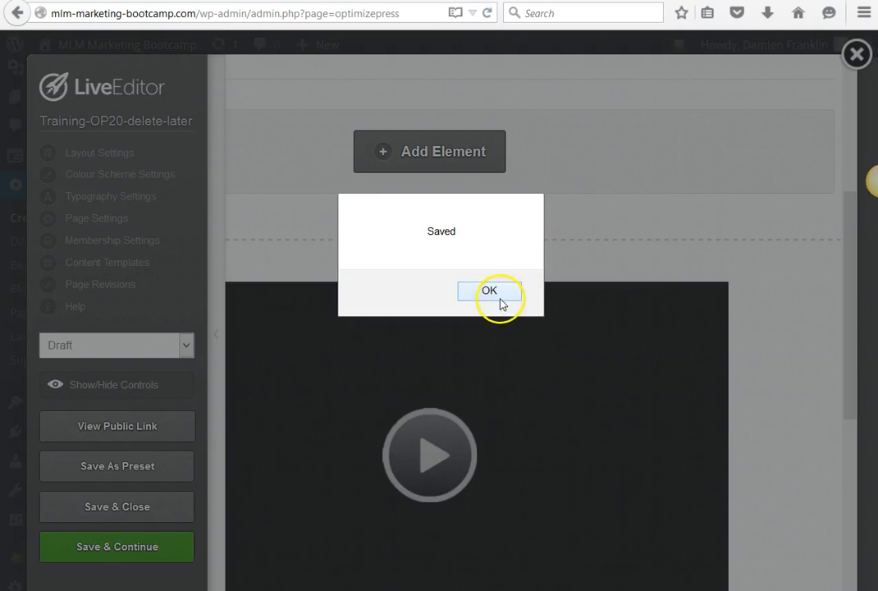
left_click(484, 287)
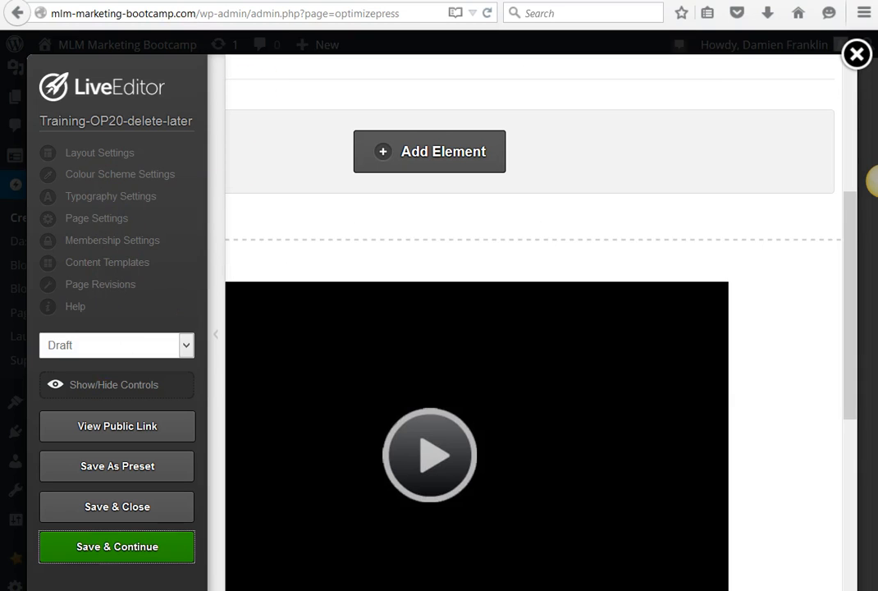
left_click(172, 432)
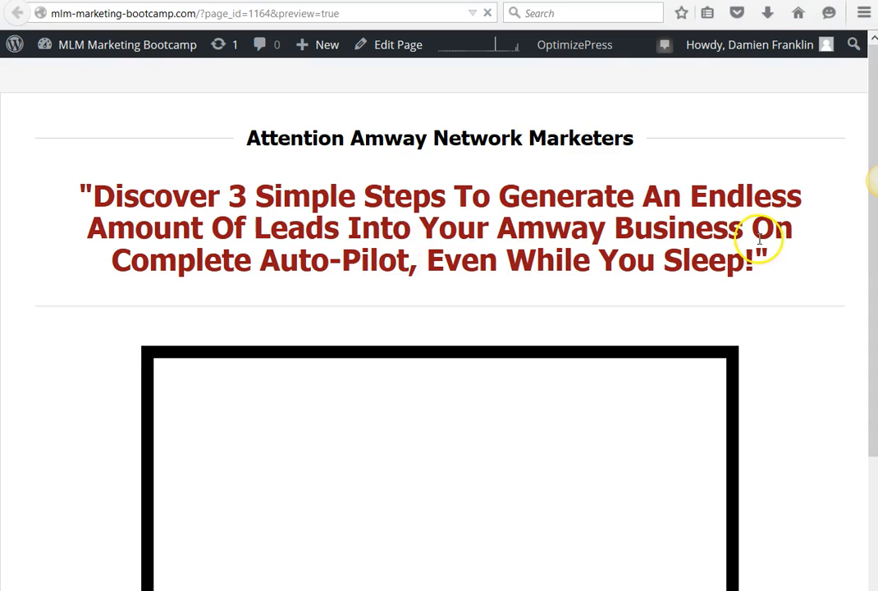
Check the embedded video's playback in the page preview and pause it.
scroll(710, 209, "down", 2)
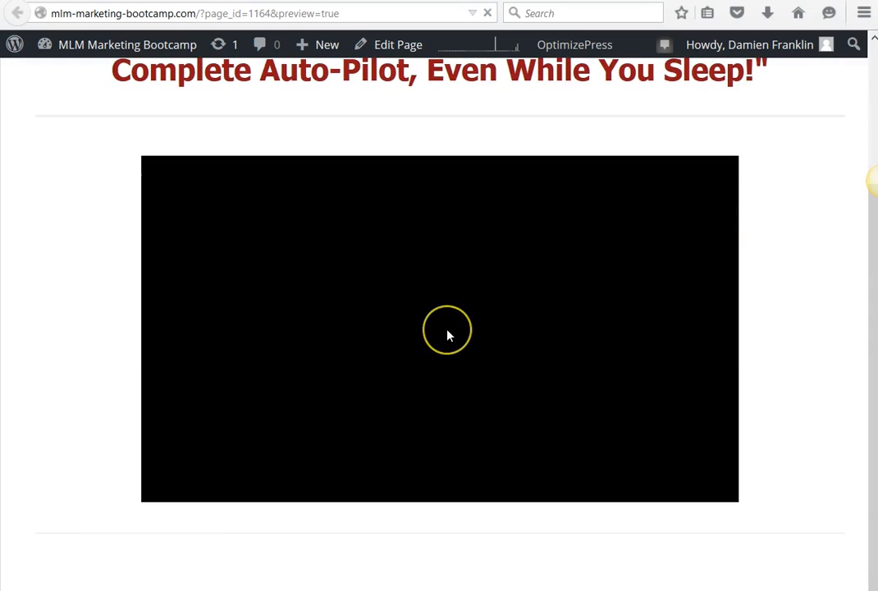
left_click(447, 335)
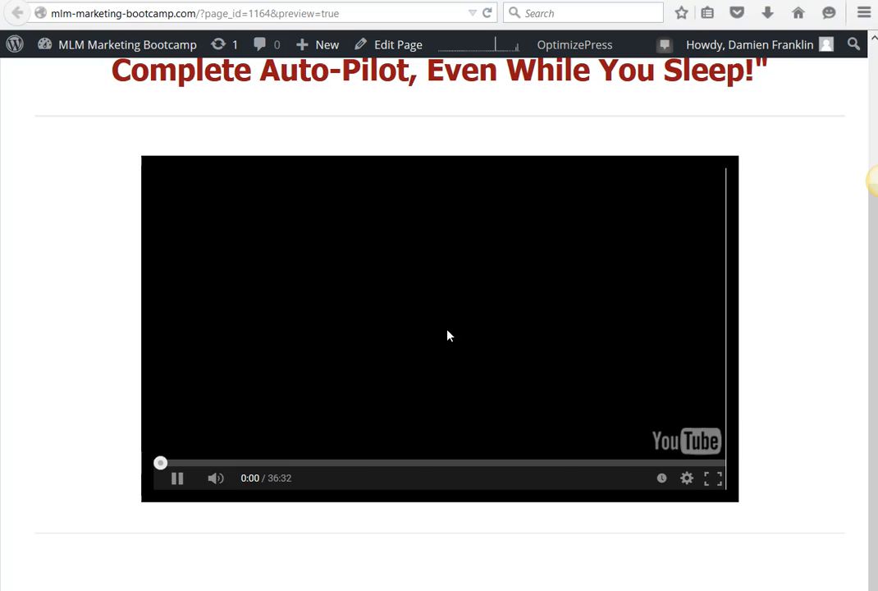
left_click(411, 297)
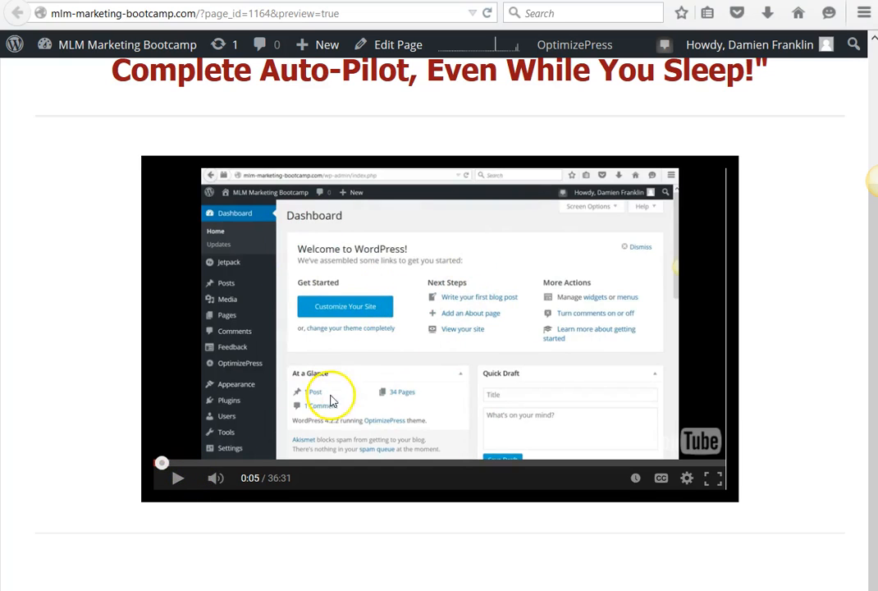
scroll(402, 353, "up", 3)
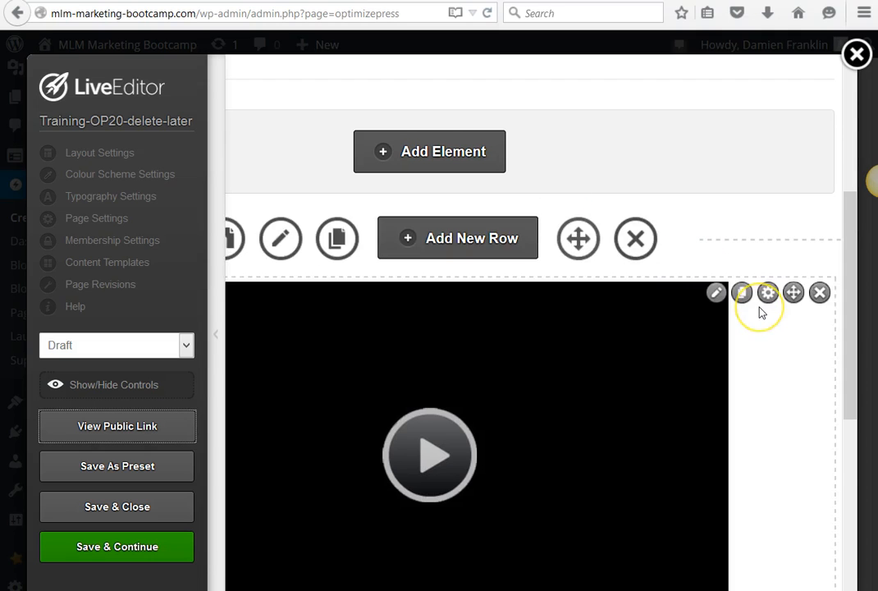
scroll(760, 310, "down", 2)
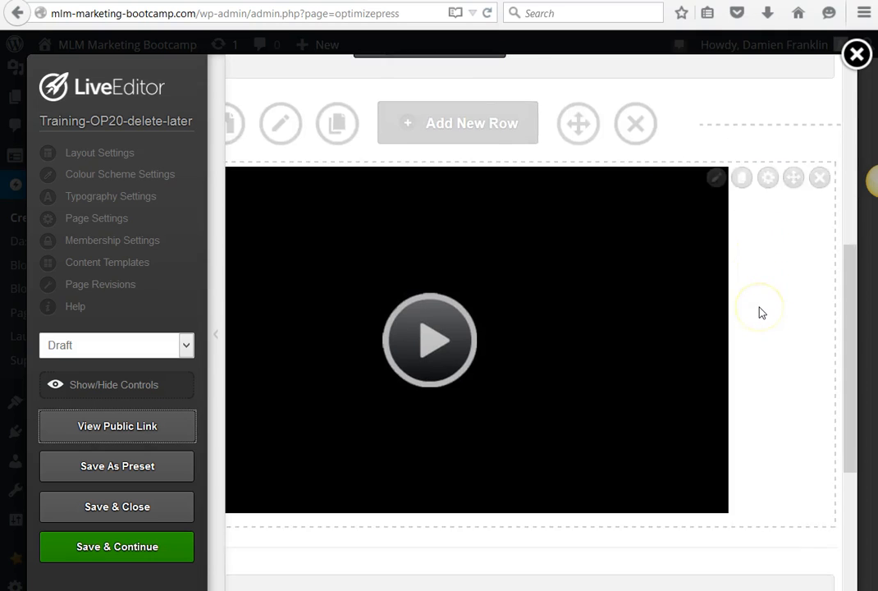
scroll(761, 311, "down", 3)
scroll(761, 312, "down", 5)
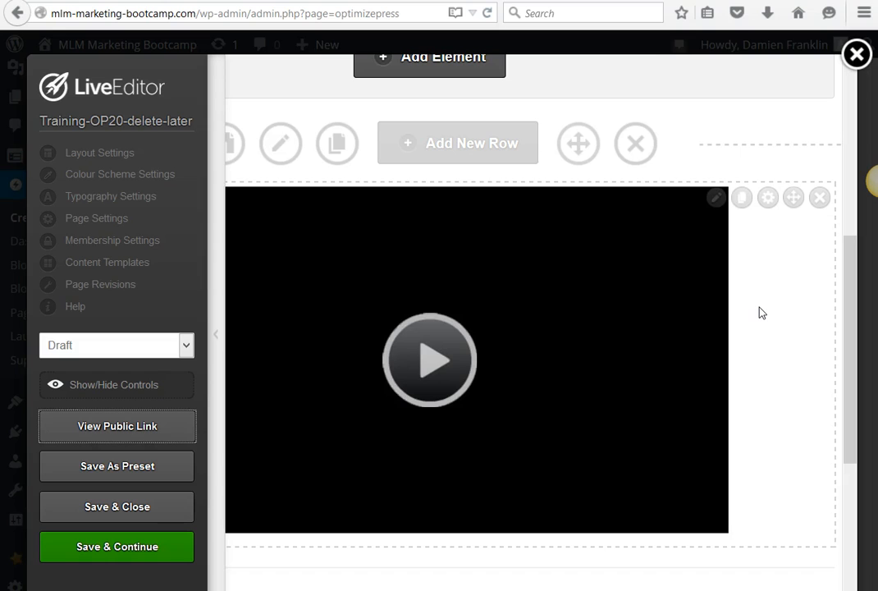
left_click(729, 421)
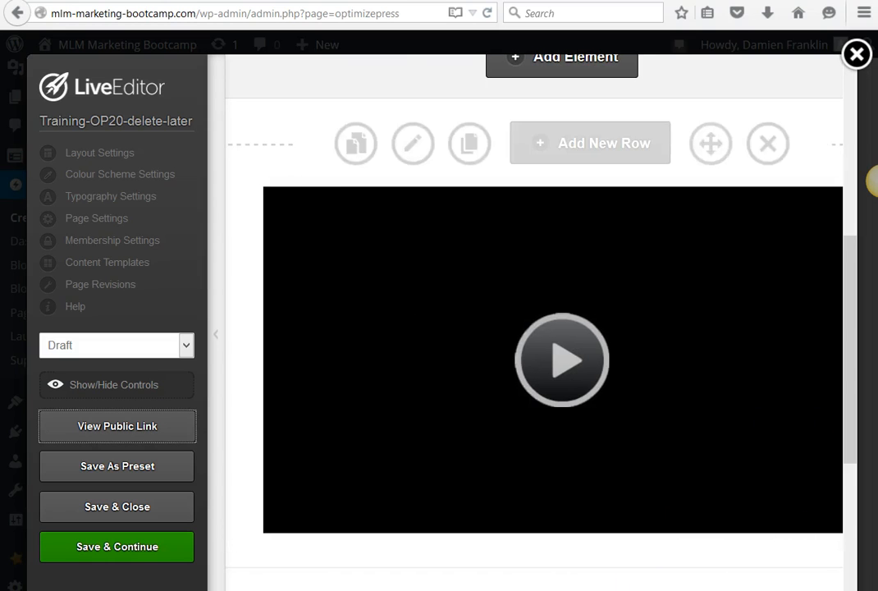
Open the Attraction Marketing Formula Special Offer page at leadtyrant.elitemarketingpro.com/go/amf-letter-special/ in a new browser tab.
mouse_move(666, 180)
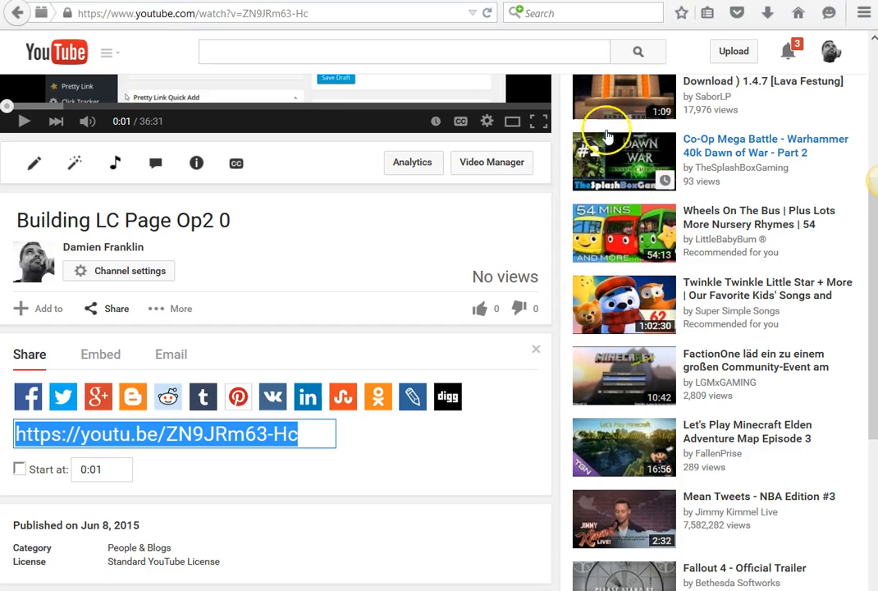
key("ctrl+t")
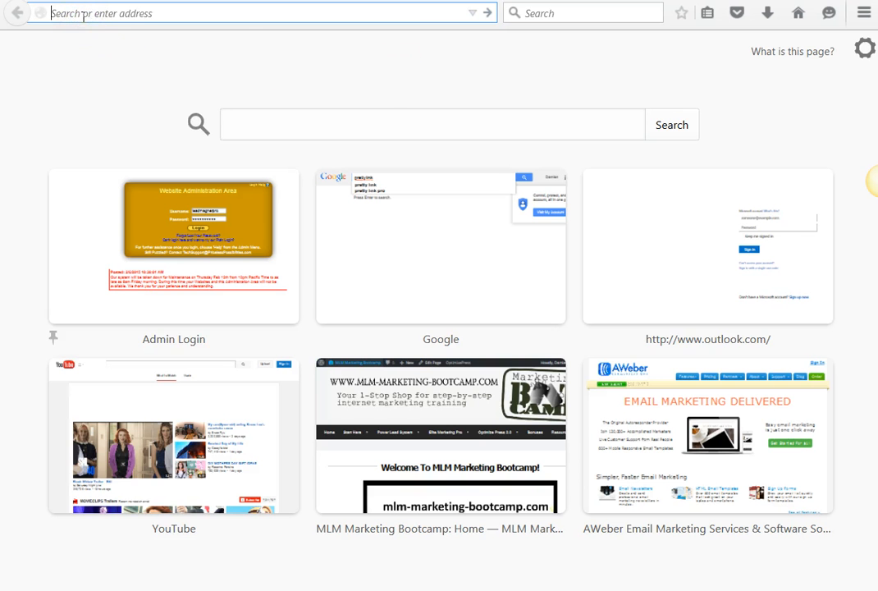
type("w")
key("BackSpace")
key("BackSpace")
type("leadtyr")
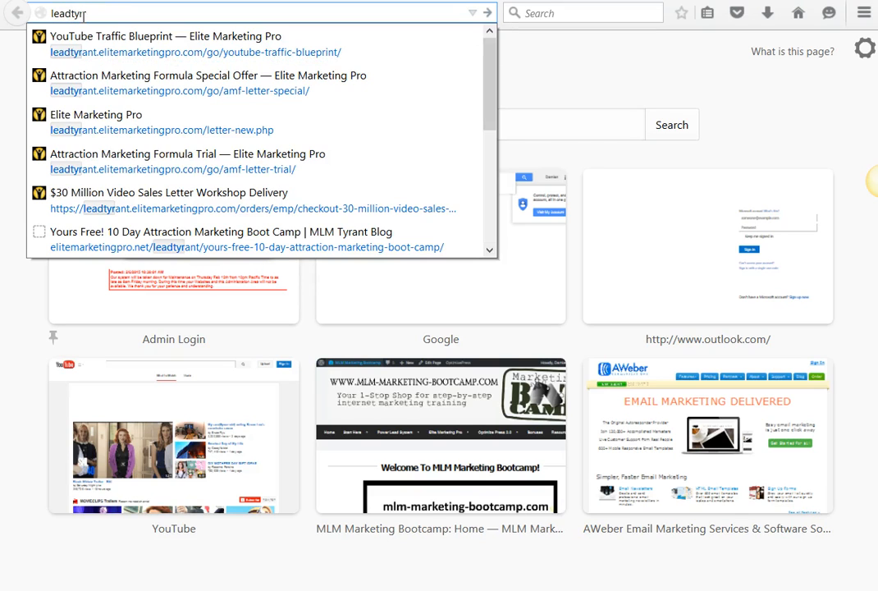
type("ntant.elite")
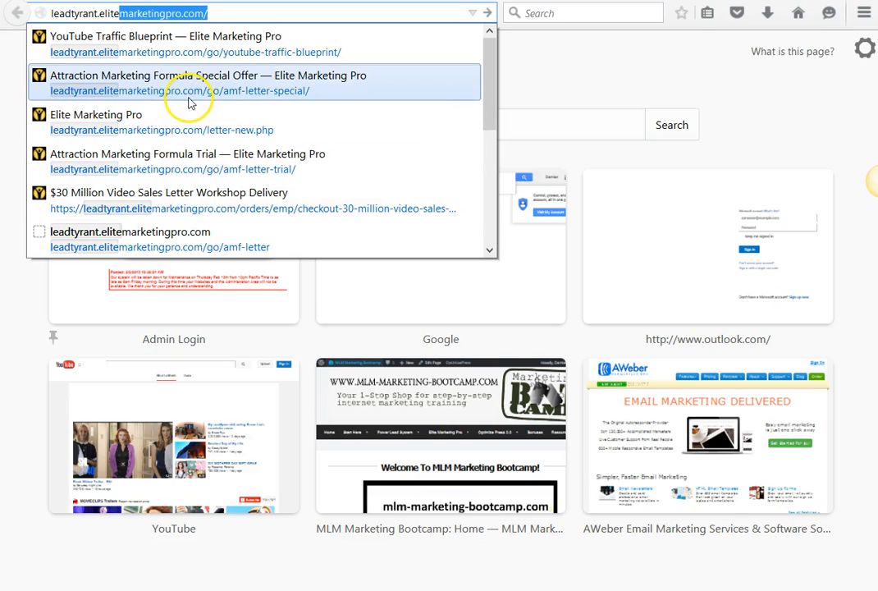
left_click(253, 92)
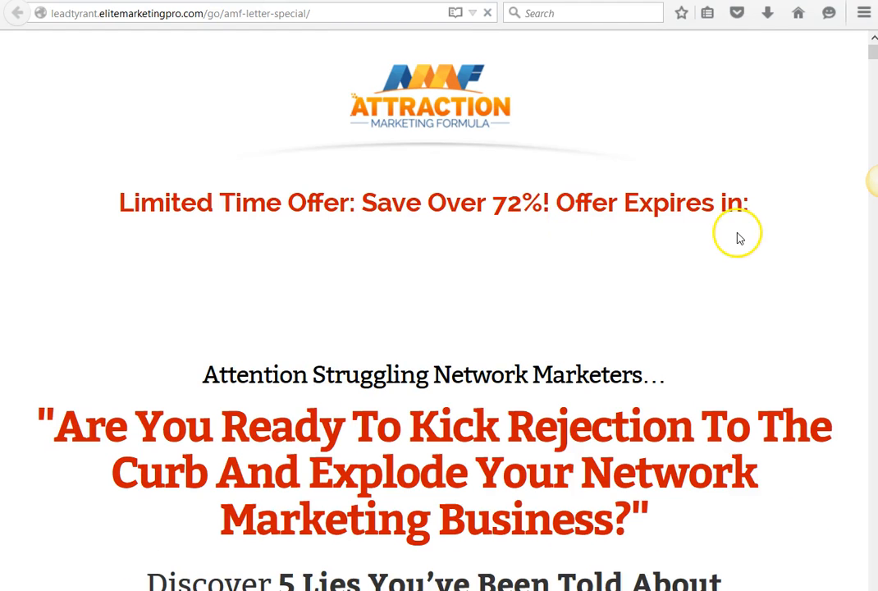
Examine the Attraction Marketing Formula sales letter from the headline through the arrow and star lists to the Big Lie Number 4 section.
scroll(781, 207, "down", 10)
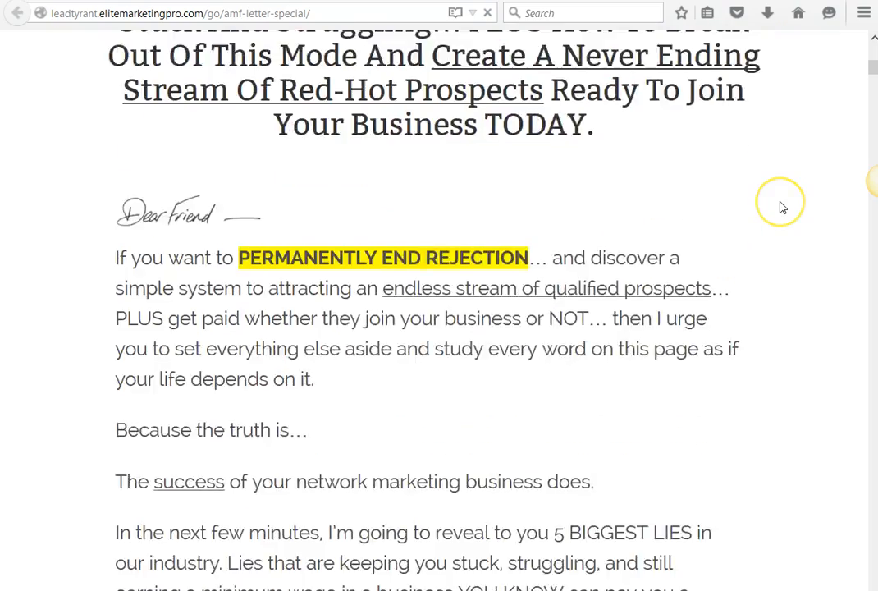
scroll(593, 286, "up", 8)
scroll(592, 286, "down", 13)
scroll(592, 285, "down", 5)
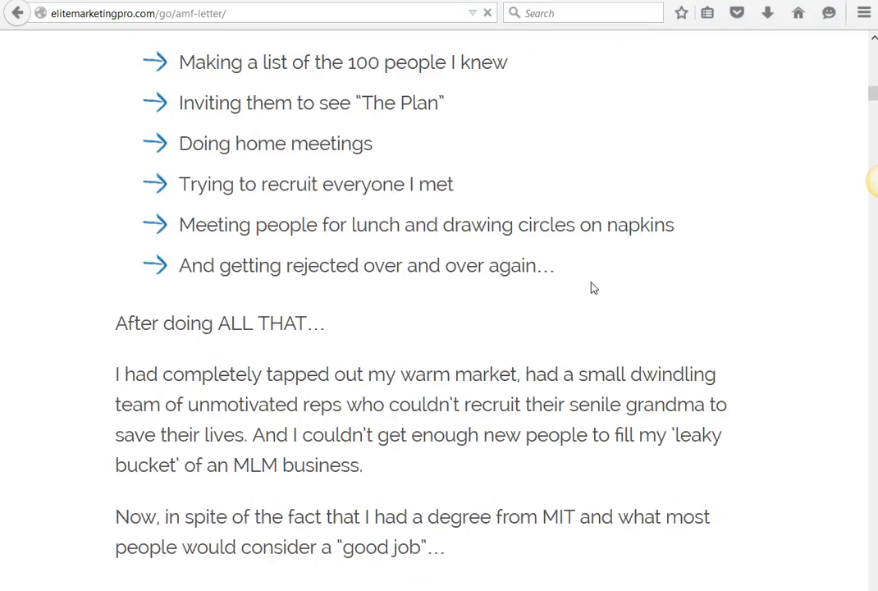
scroll(592, 288, "down", 5)
scroll(592, 267, "up", 15)
scroll(607, 270, "down", 6)
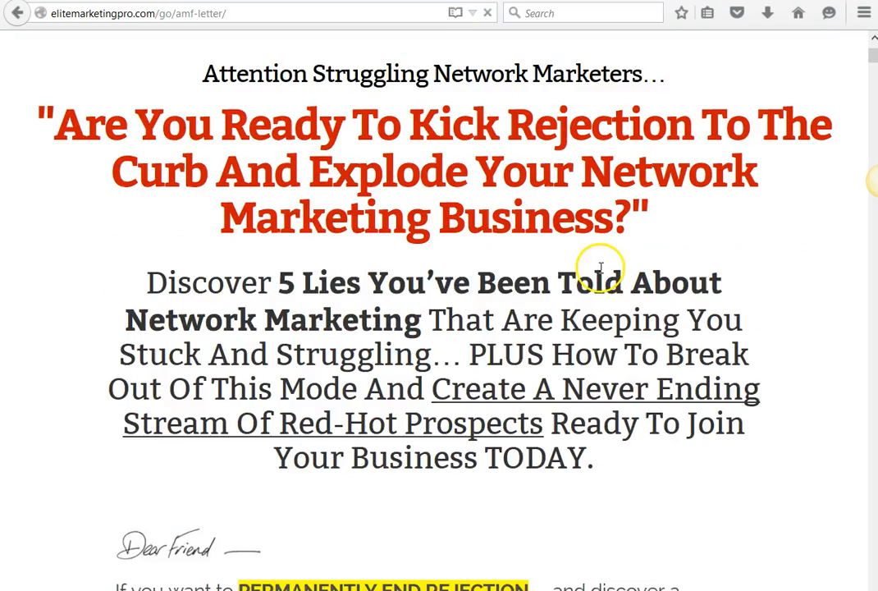
scroll(568, 275, "down", 20)
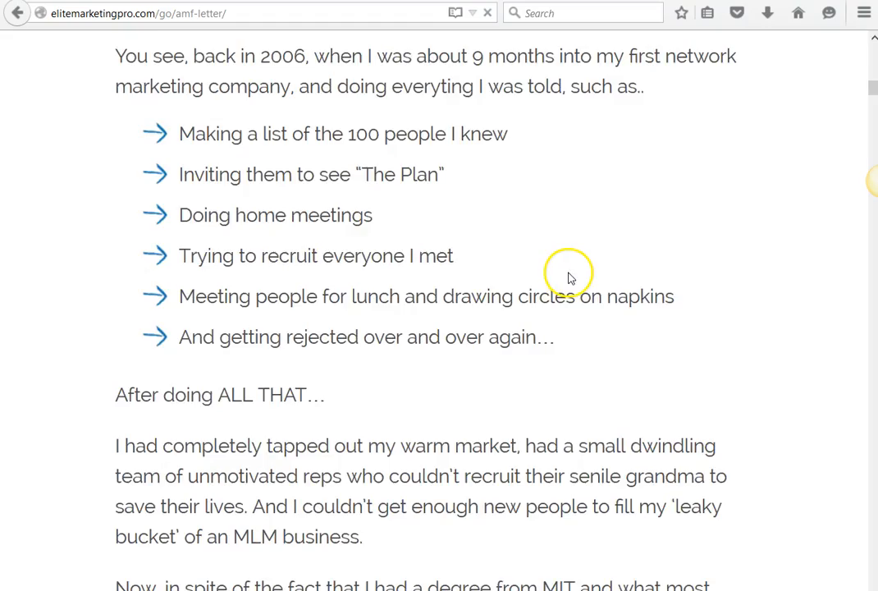
scroll(570, 278, "down", 12)
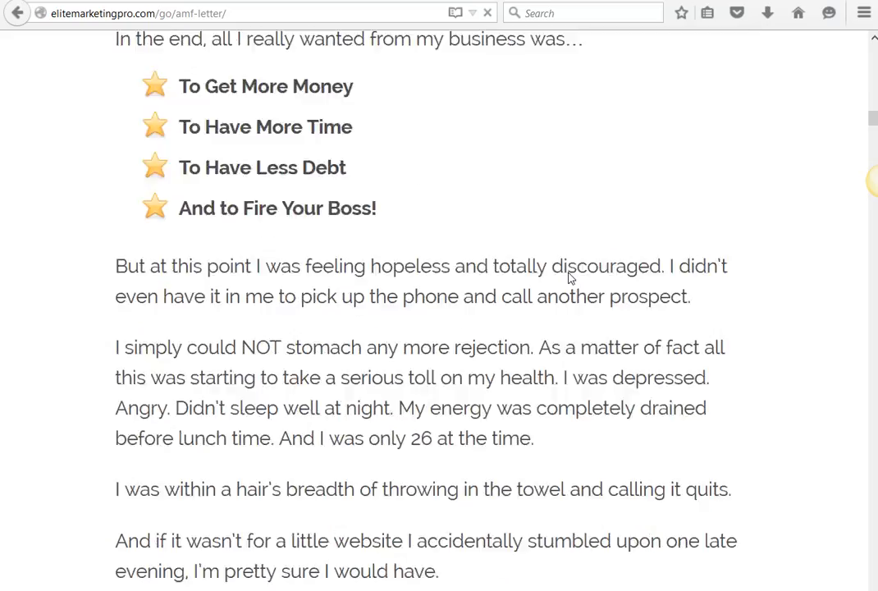
scroll(569, 275, "down", 15)
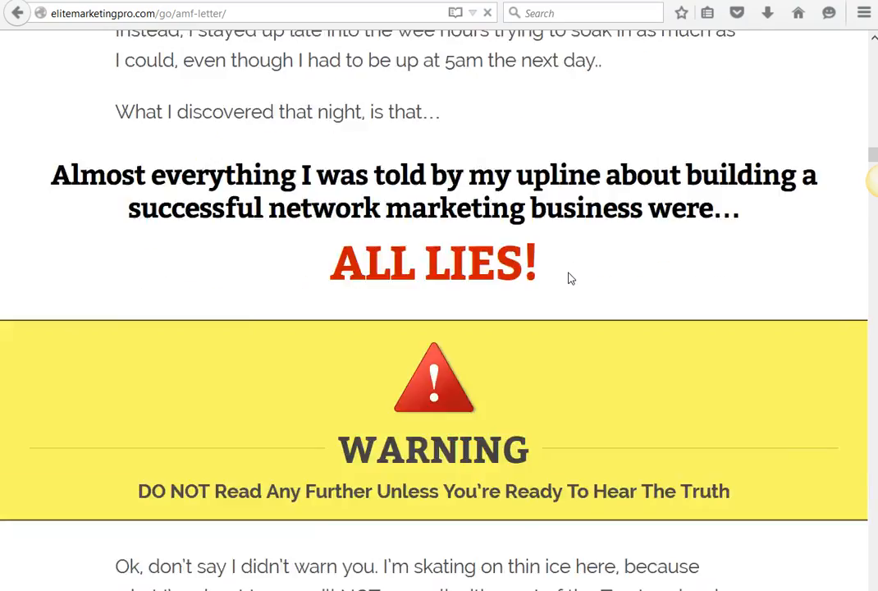
scroll(570, 278, "down", 15)
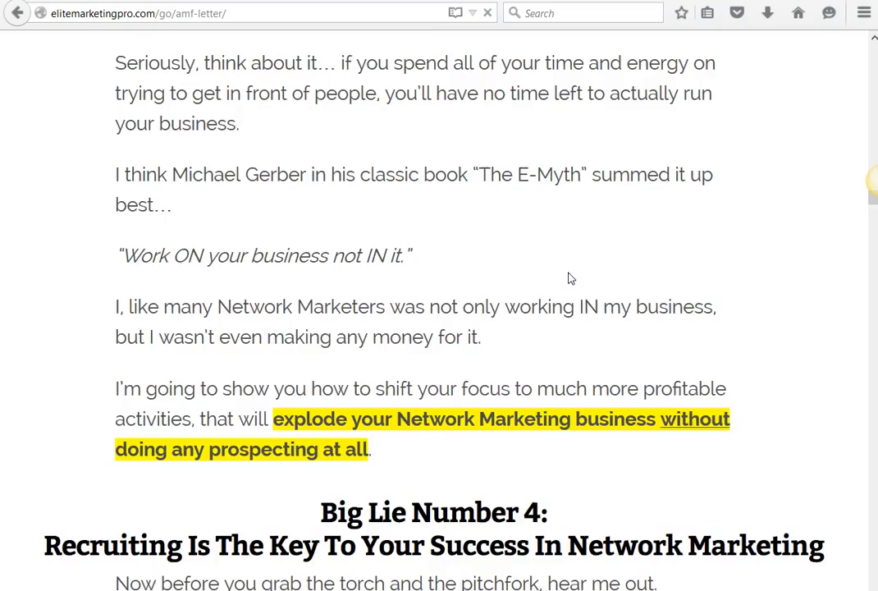
Review the letter's story sections again, continue to the network marketing veteran's video testimonial, and dismiss the $1 trial offer.
scroll(570, 278, "up", 15)
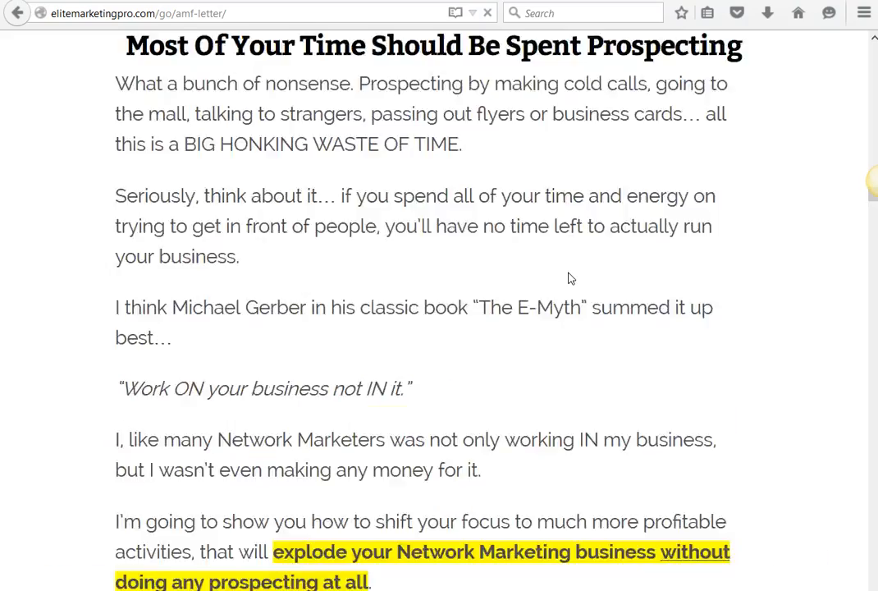
scroll(570, 276, "up", 10)
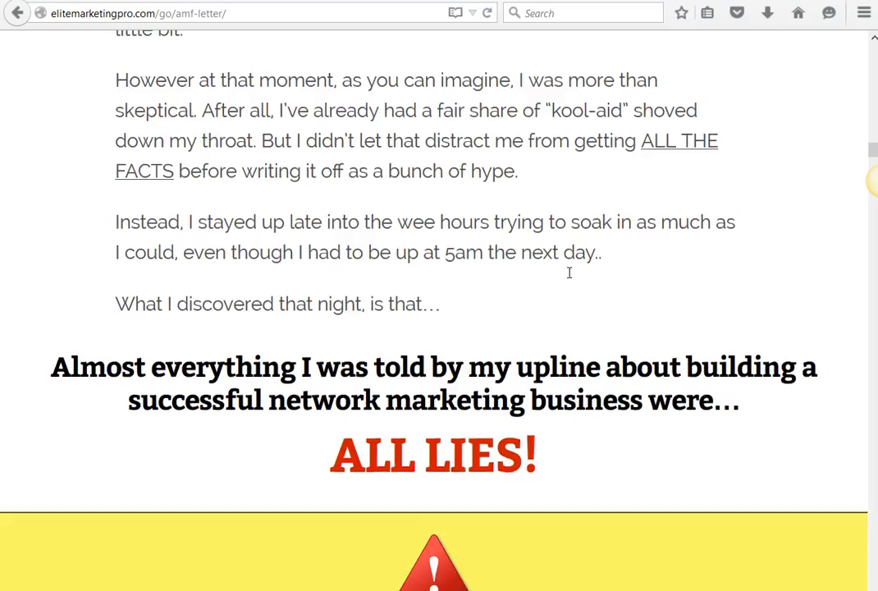
scroll(570, 276, "up", 15)
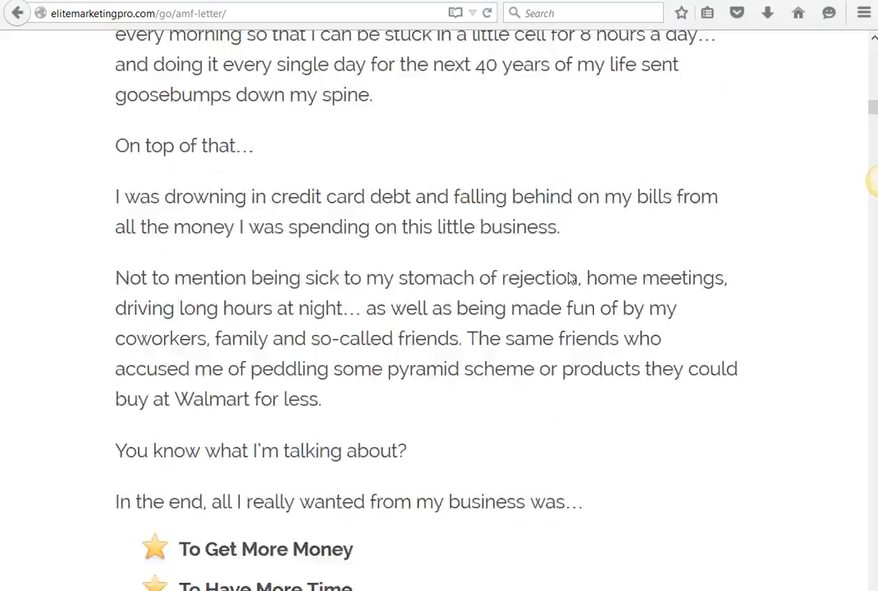
scroll(570, 278, "up", 15)
scroll(569, 276, "down", 10)
scroll(569, 277, "down", 15)
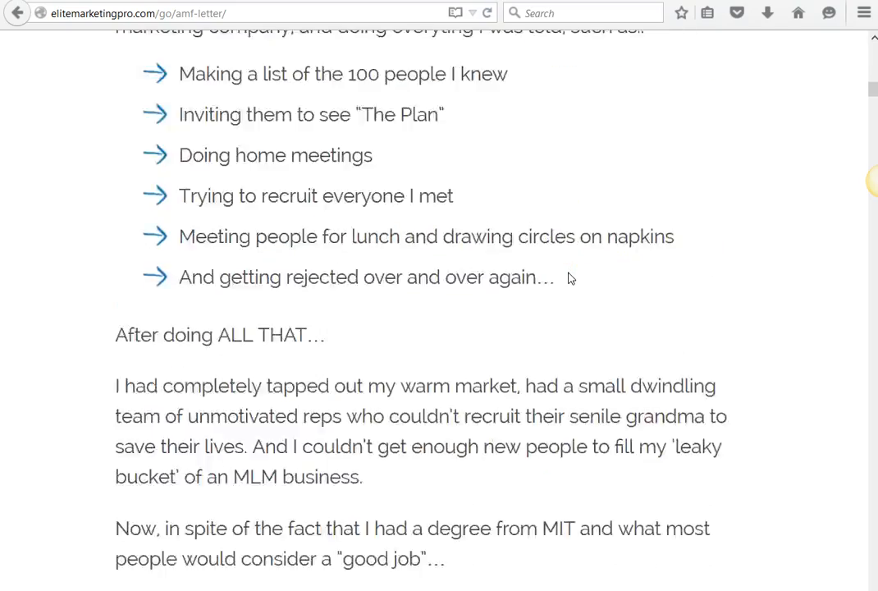
scroll(328, 251, "down", 20)
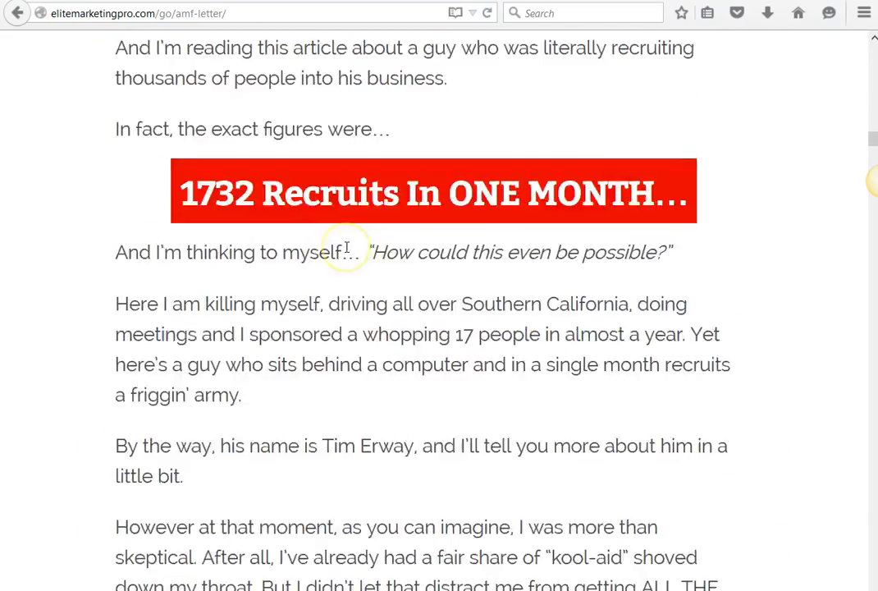
scroll(347, 253, "down", 20)
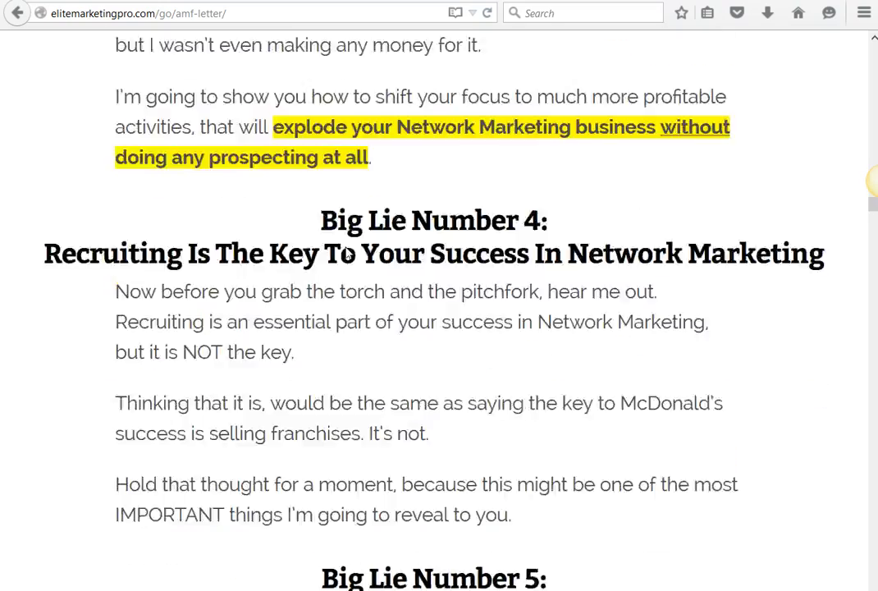
scroll(347, 253, "down", 20)
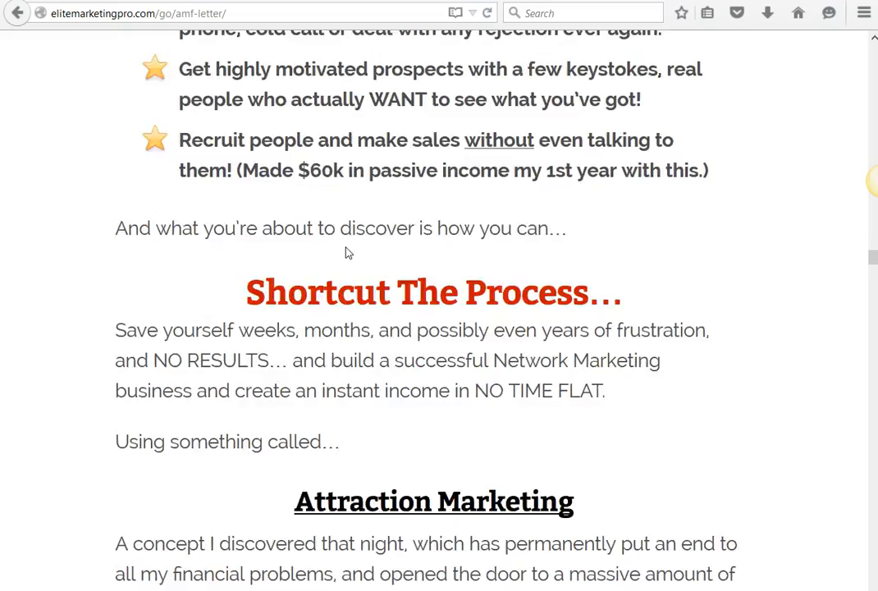
scroll(346, 248, "down", 20)
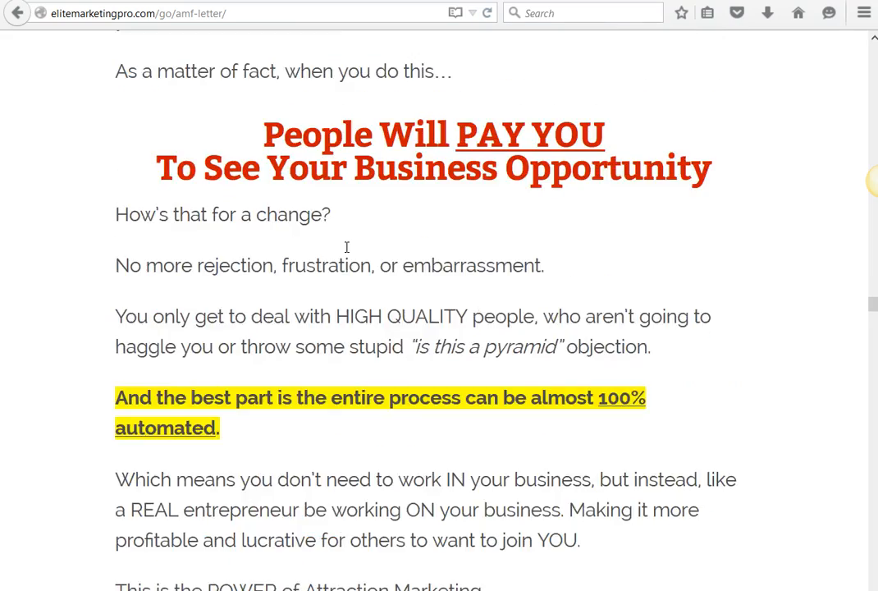
scroll(347, 246, "up", 2)
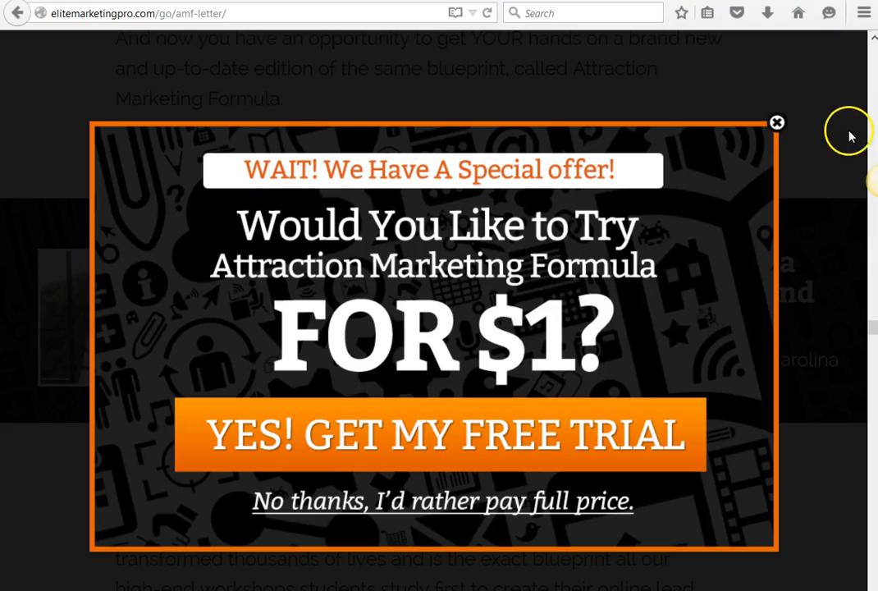
left_click(776, 123)
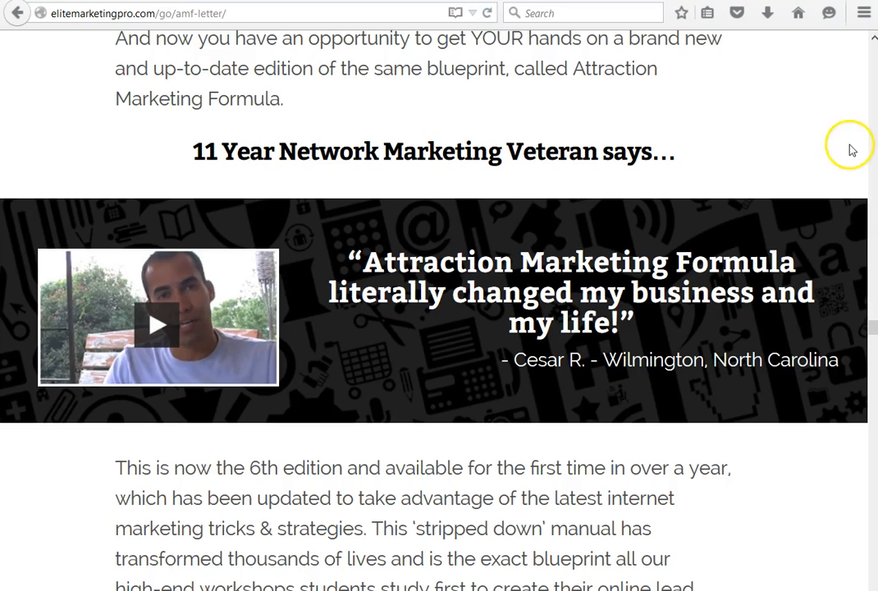
key("Print")
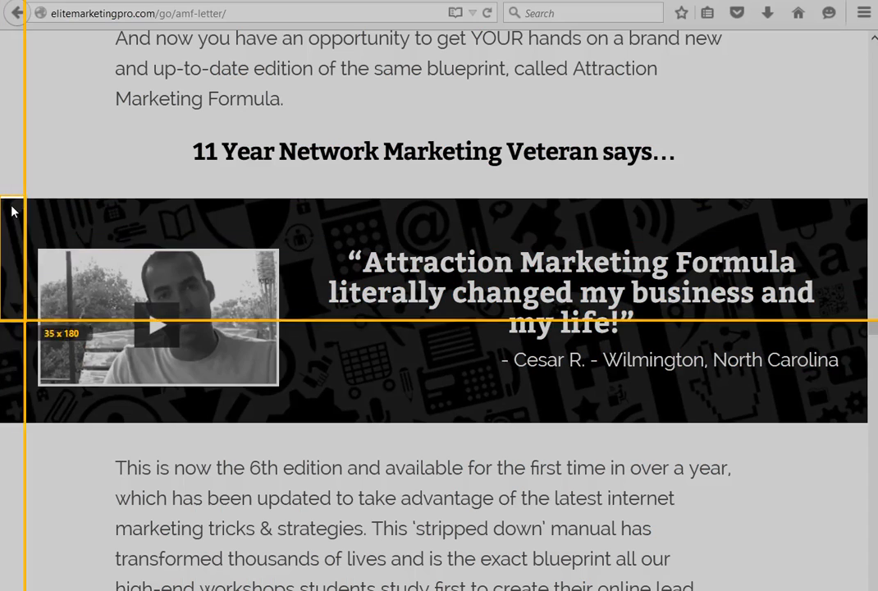
left_click_drag(25, 320, 18, 209)
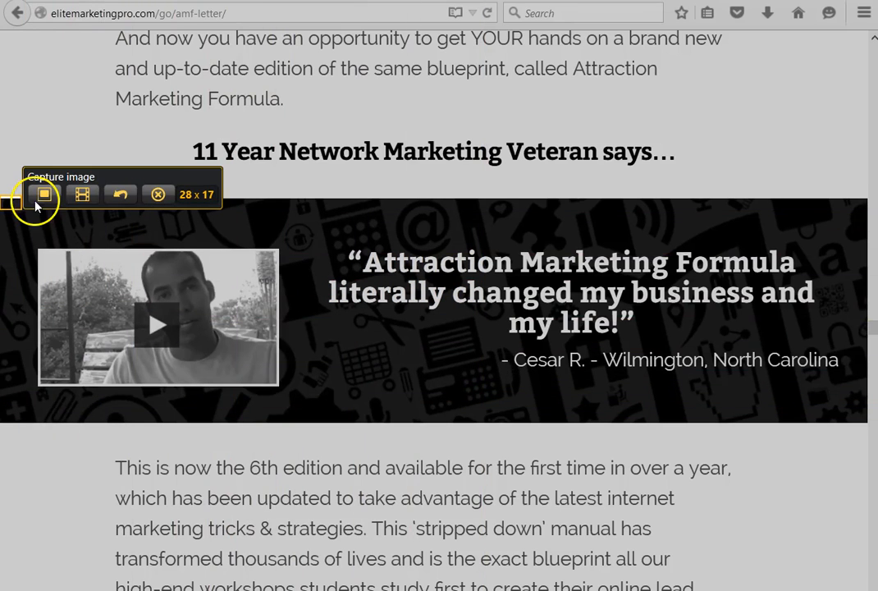
left_click(157, 194)
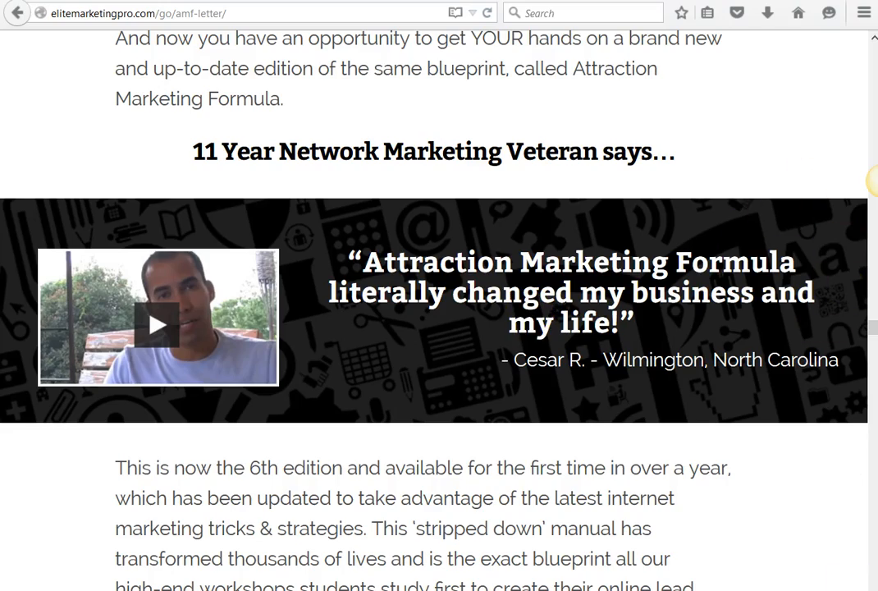
Examine the checkmark bullet list introduced by the "quick peek at what you'll get inside the Attraction Marketing Formula" sentence.
scroll(529, 255, "down", 10)
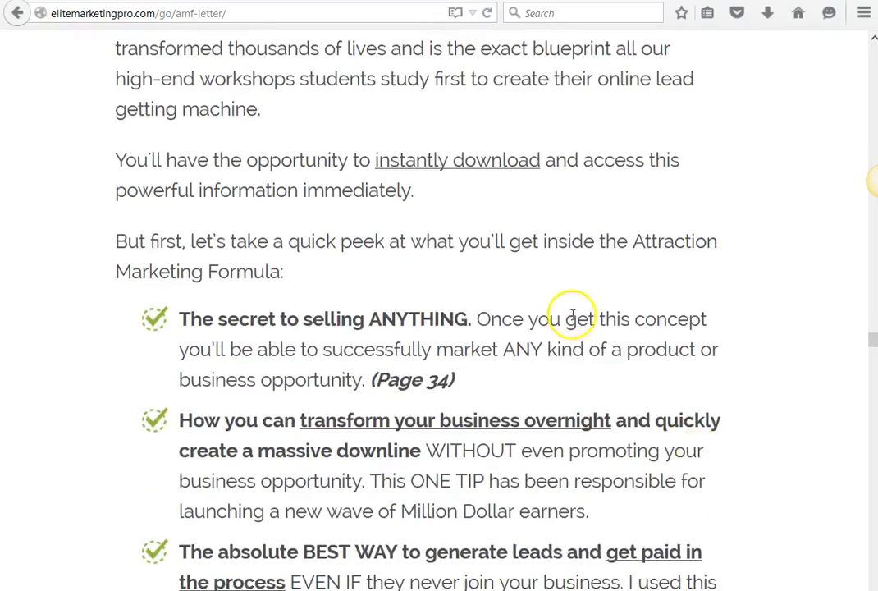
scroll(529, 255, "up", 4)
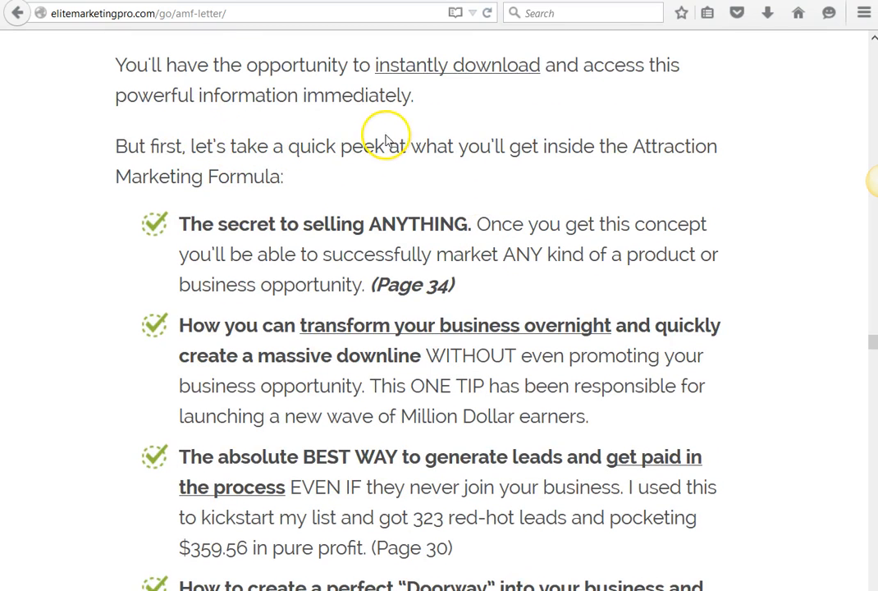
left_click_drag(287, 146, 340, 179)
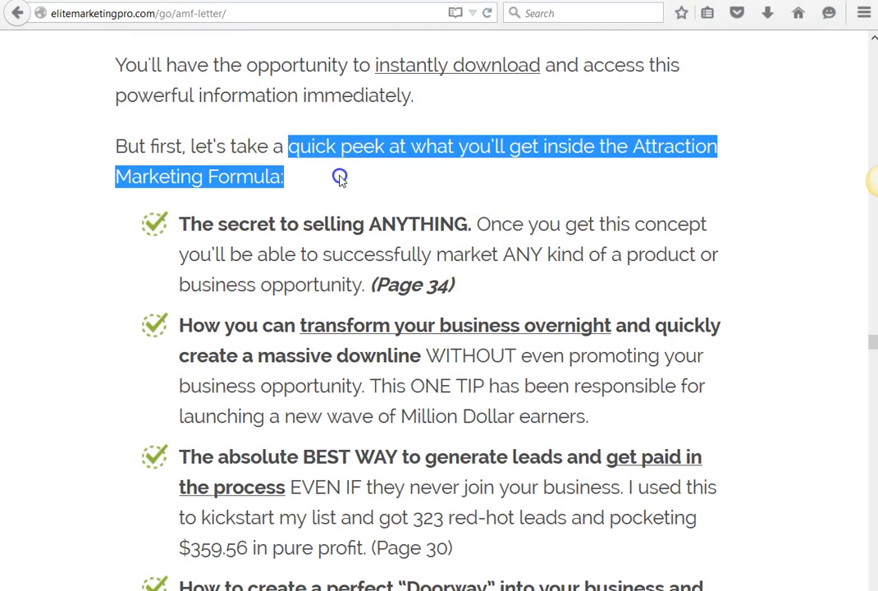
scroll(361, 191, "up", 1)
scroll(410, 187, "down", 1)
right_click(858, 182)
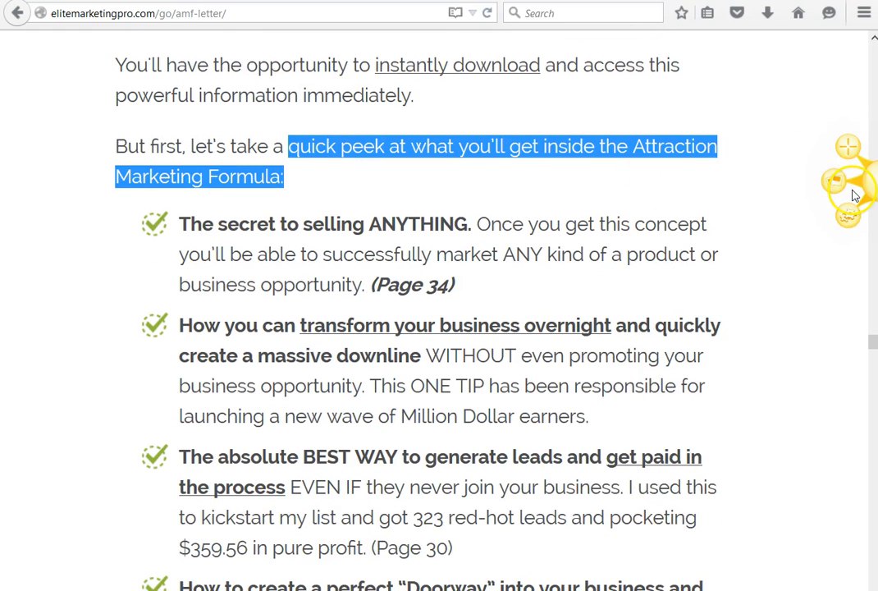
left_click(702, 215)
scroll(699, 215, "down", 2)
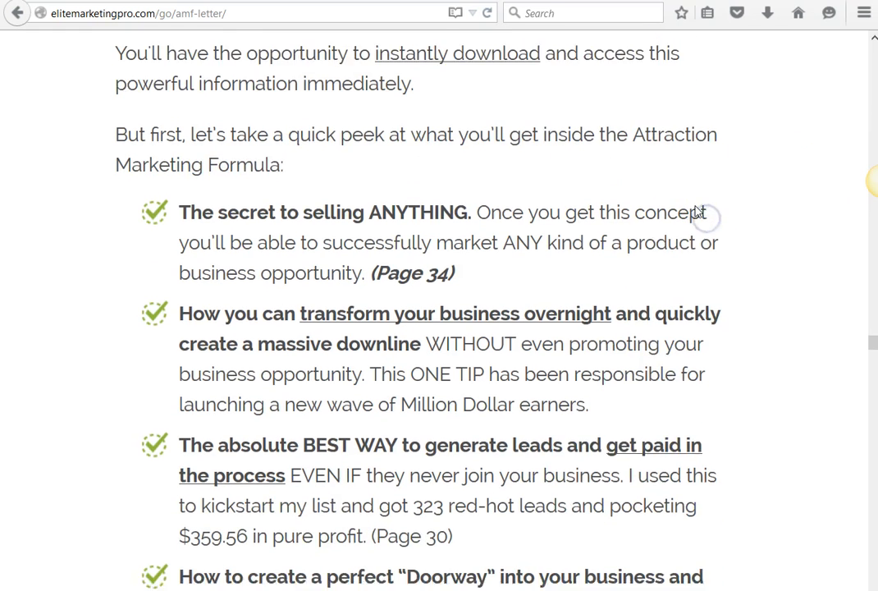
scroll(697, 164, "down", 2)
scroll(698, 202, "up", 2)
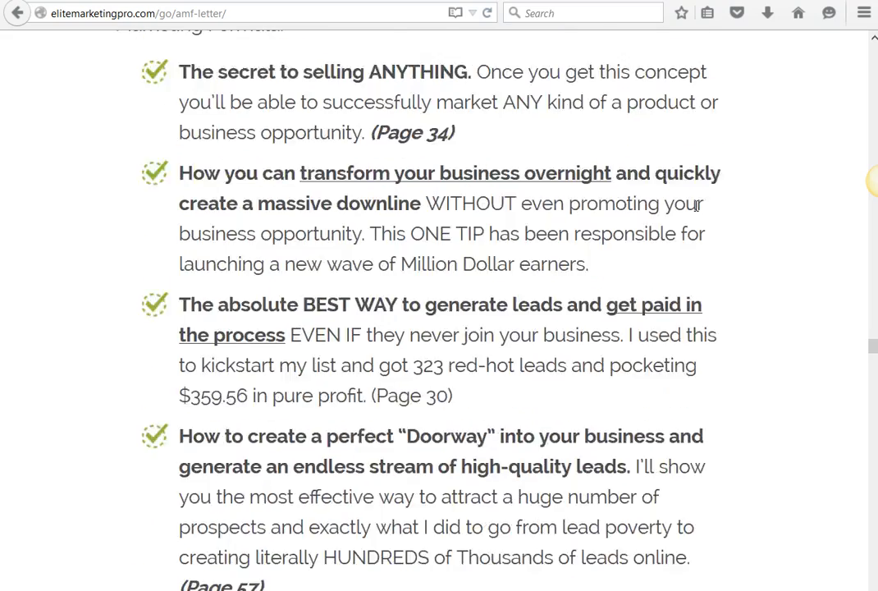
Capture an image of the first three checkmark bullets, from "The secret to selling ANYTHING" to the end of "The absolute BEST WAY" item.
left_click(759, 178)
right_click(868, 179)
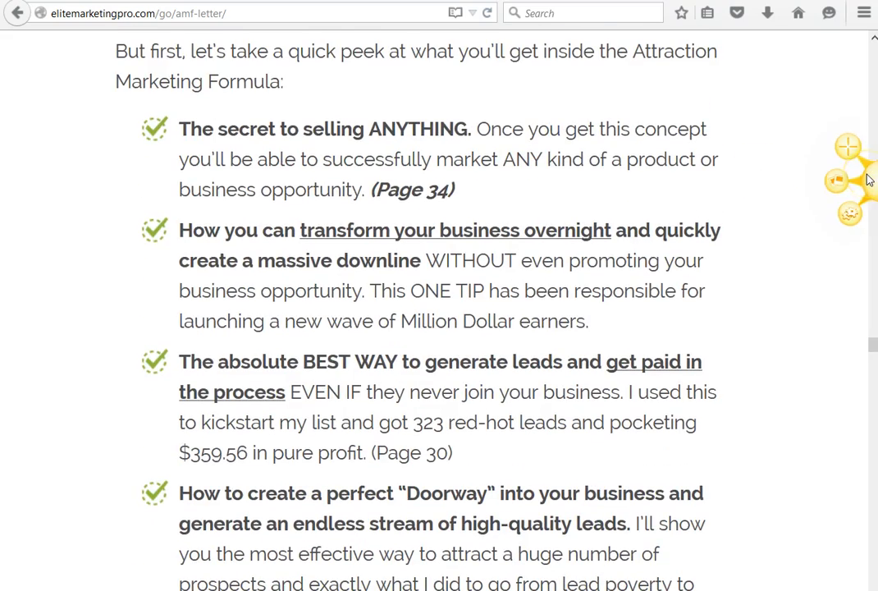
left_click(288, 137)
key("Print")
left_click_drag(123, 112, 741, 473)
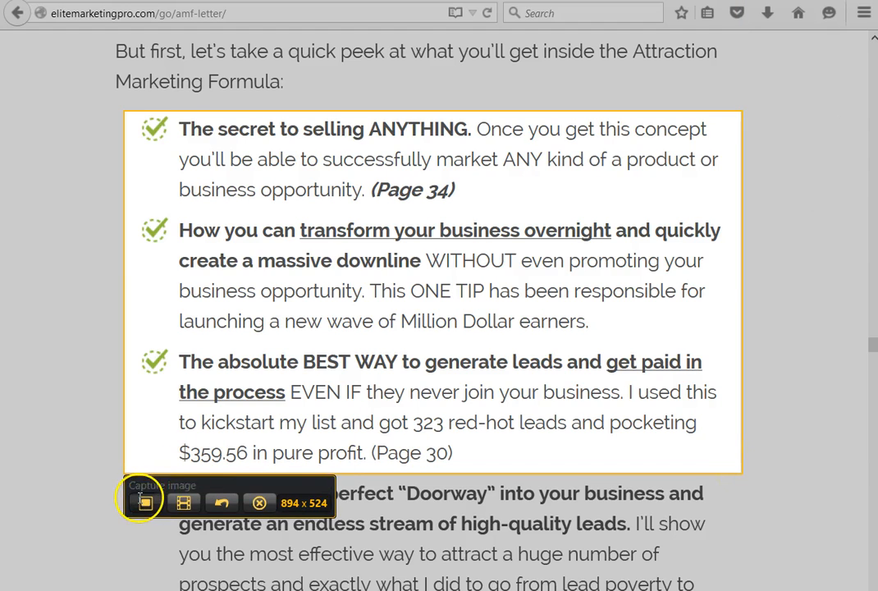
key("shift+c")
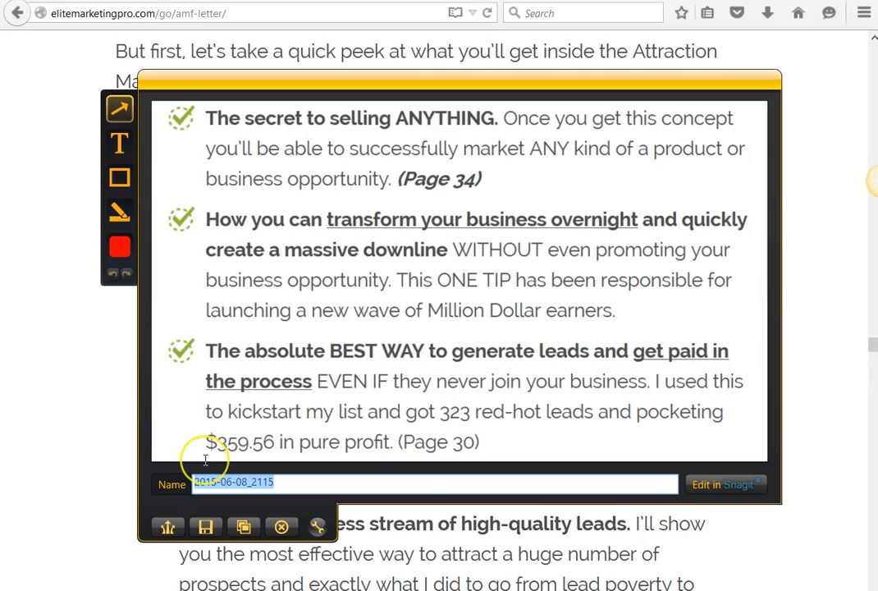
Name the capture amf-page and save it to the Desktop as a PNG image.
type("amf-page")
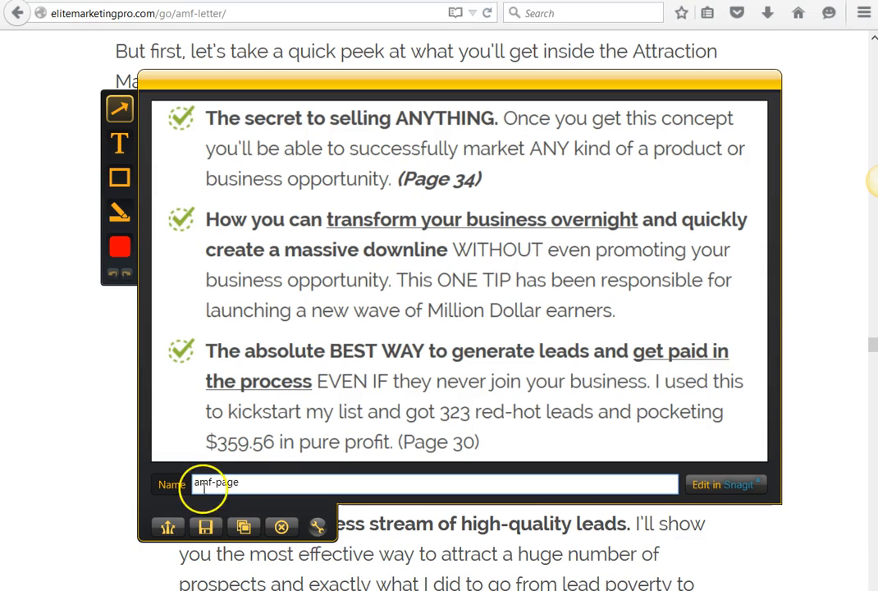
left_click(205, 526)
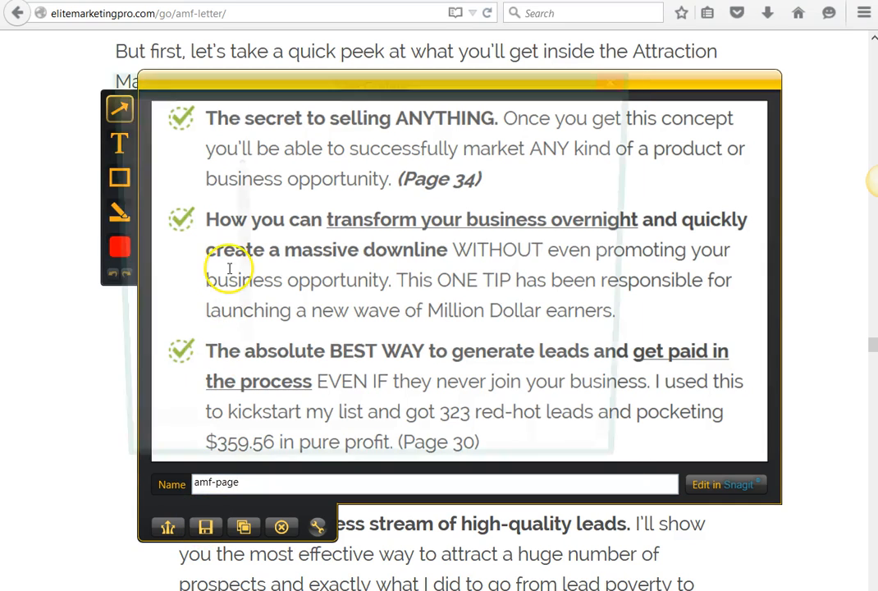
left_click(167, 199)
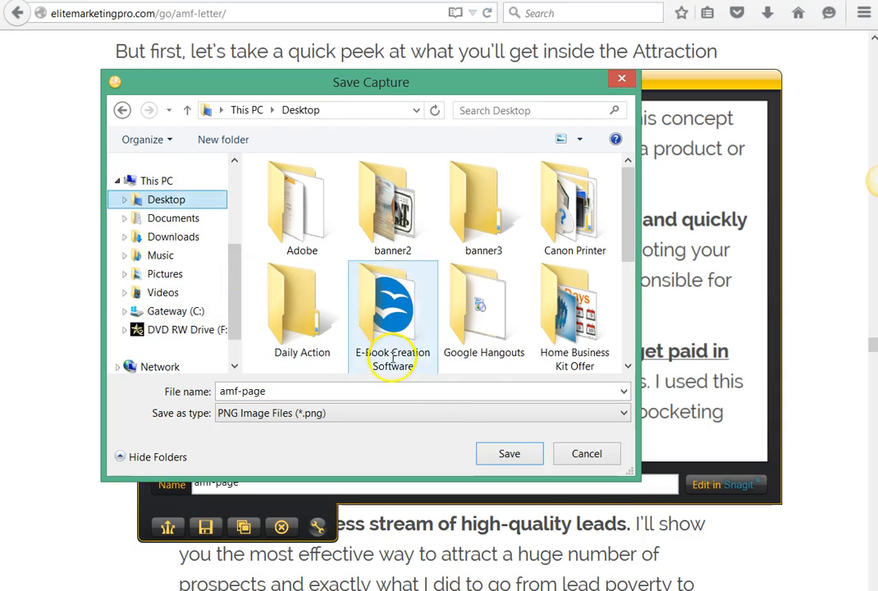
left_click(507, 453)
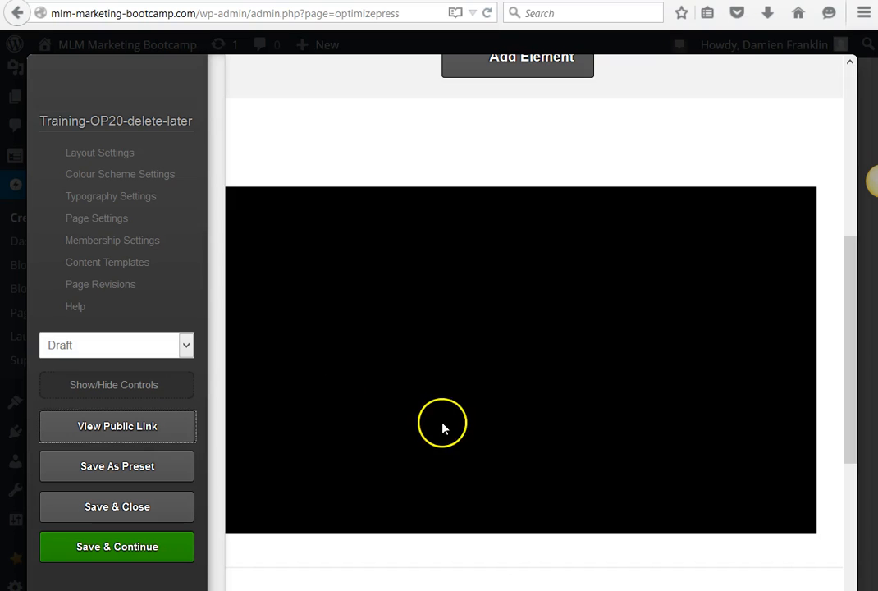
Read through the sales letter's remaining checkmark bullets and customer video testimonials, down to the Fast Action Bonus #1 section.
scroll(568, 329, "down", 3)
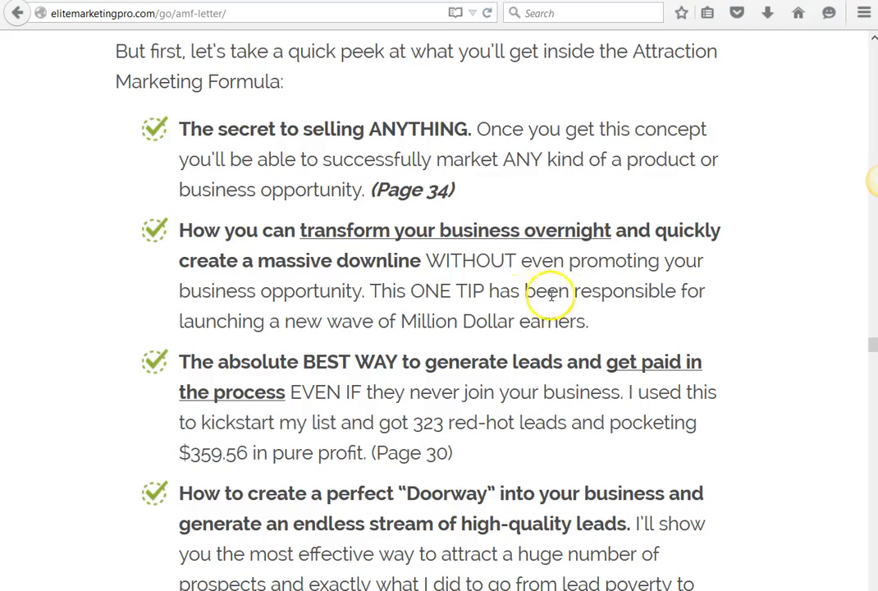
scroll(548, 290, "down", 10)
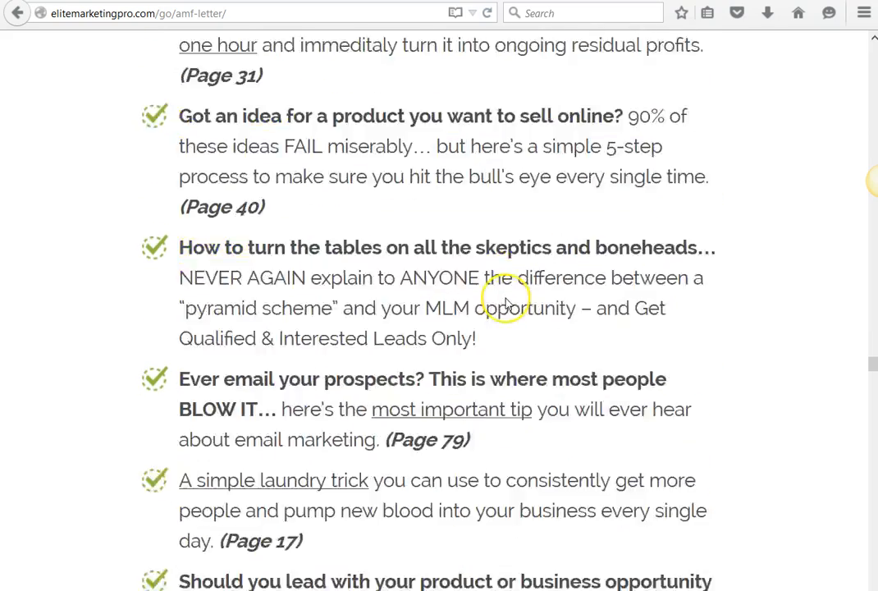
scroll(506, 303, "down", 15)
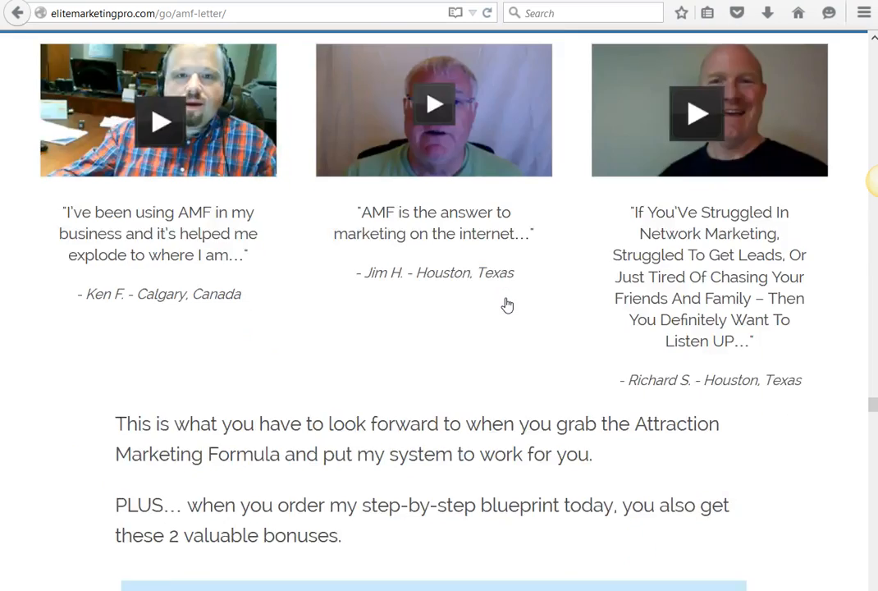
scroll(506, 304, "down", 3)
scroll(505, 302, "up", 3)
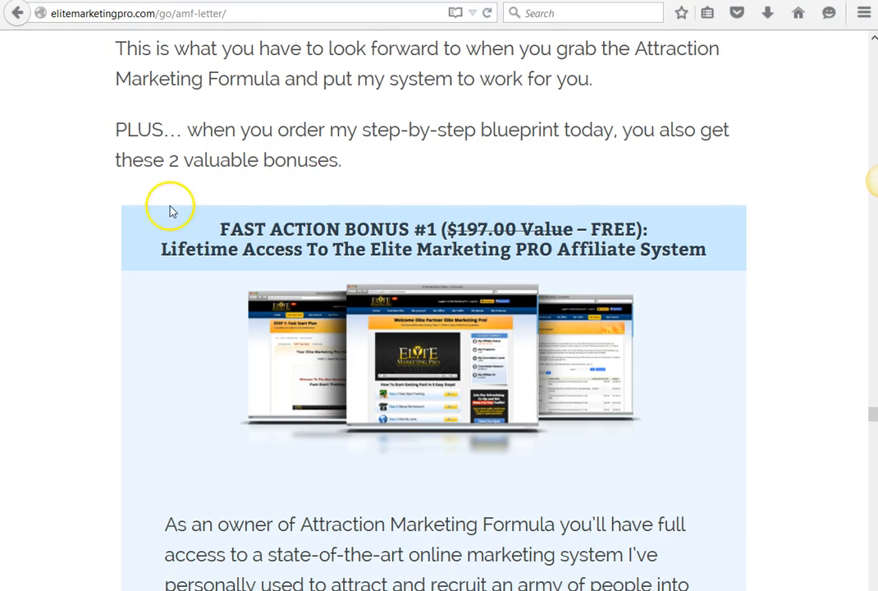
scroll(370, 244, "down", 1)
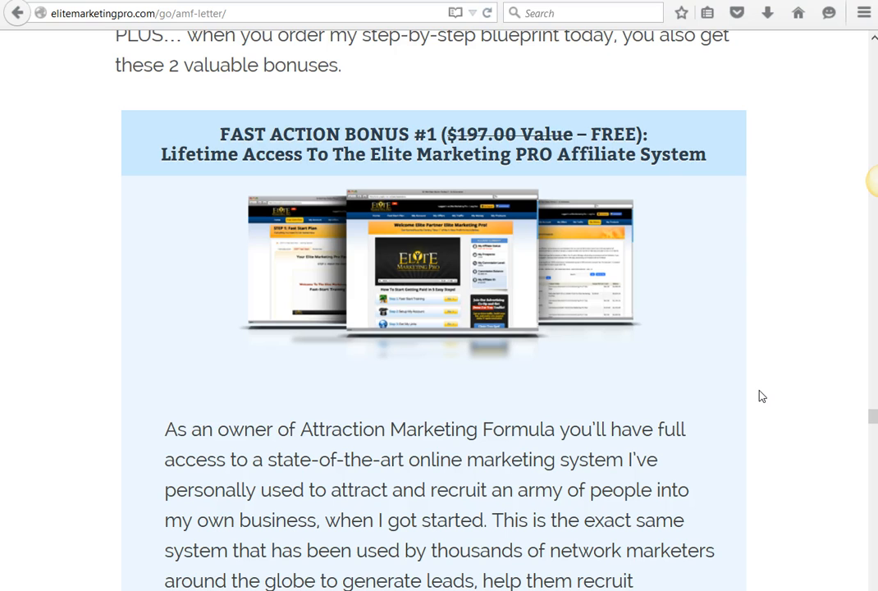
Examine the Fast Action Bonus #1 section about the Elite Marketing PRO Affiliate System and compare it with the testimonials above.
scroll(761, 396, "up", 10)
scroll(762, 396, "down", 4)
scroll(761, 396, "up", 8)
scroll(761, 396, "down", 10)
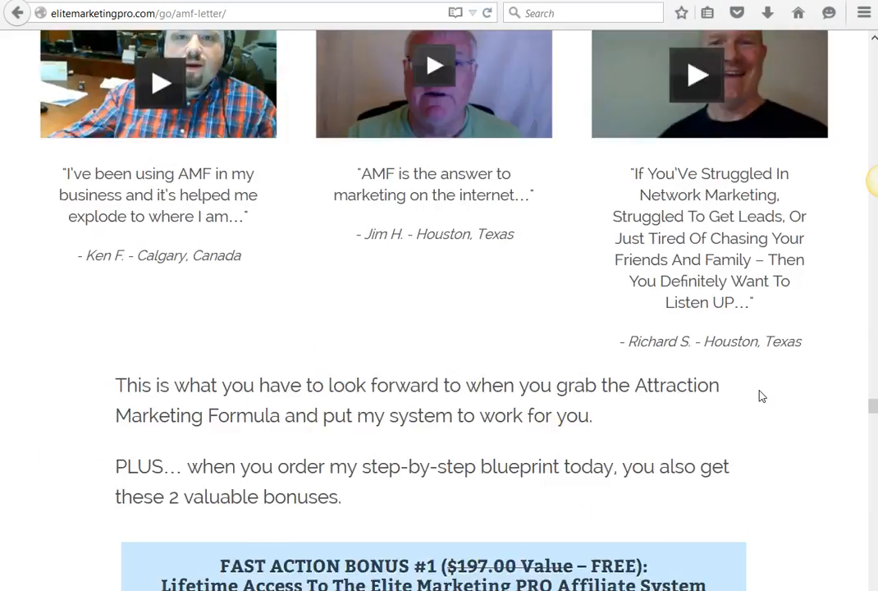
scroll(762, 396, "down", 10)
scroll(761, 396, "up", 4)
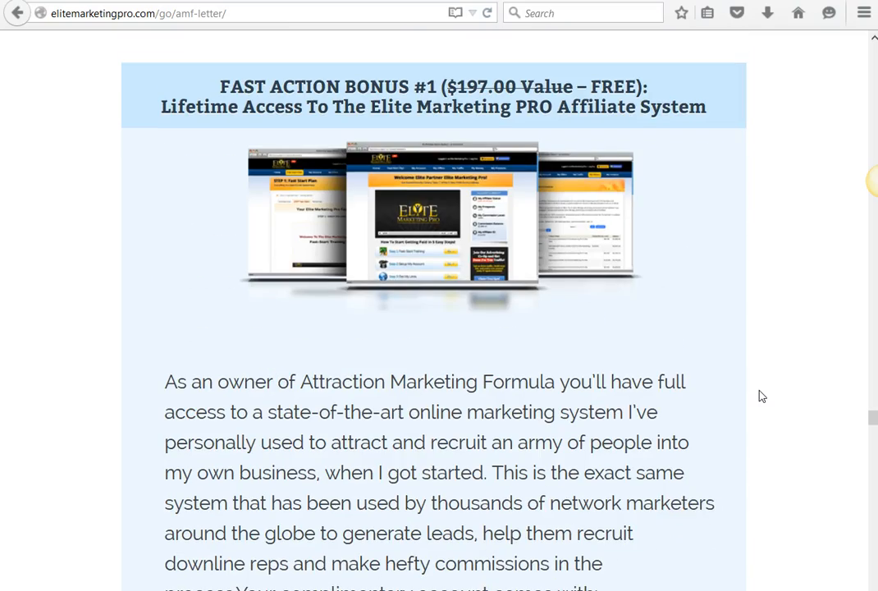
scroll(761, 397, "up", 3)
scroll(761, 396, "down", 4)
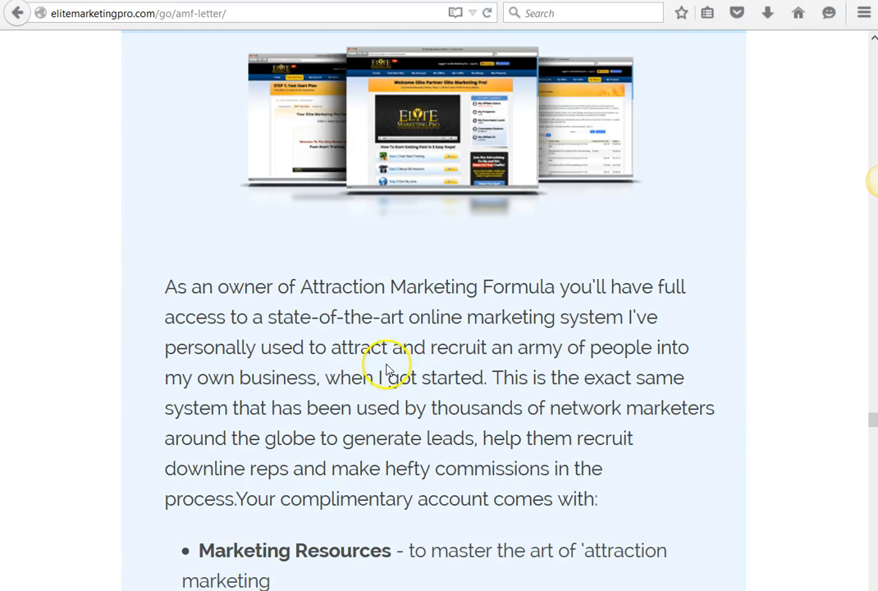
scroll(388, 369, "up", 3)
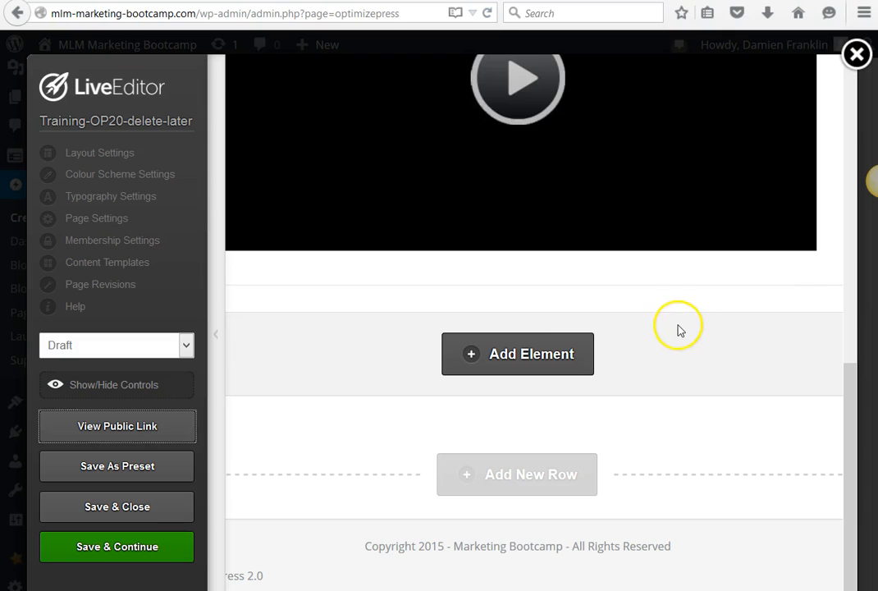
Return to the LiveEditor page, search the elements for "button", and add a Button element in the row below the video.
scroll(677, 329, "up", 5)
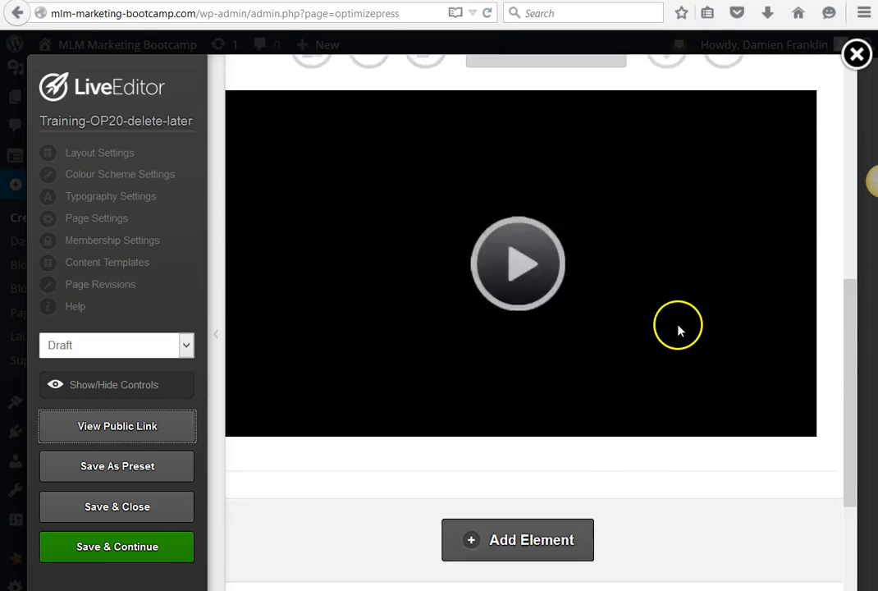
scroll(661, 281, "down", 4)
scroll(659, 279, "up", 4)
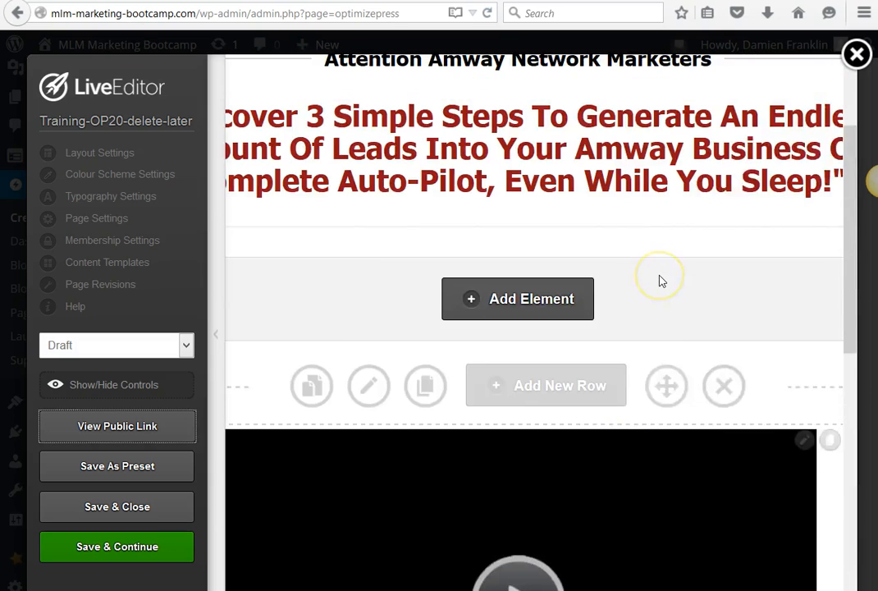
scroll(661, 280, "down", 5)
scroll(661, 280, "up", 6)
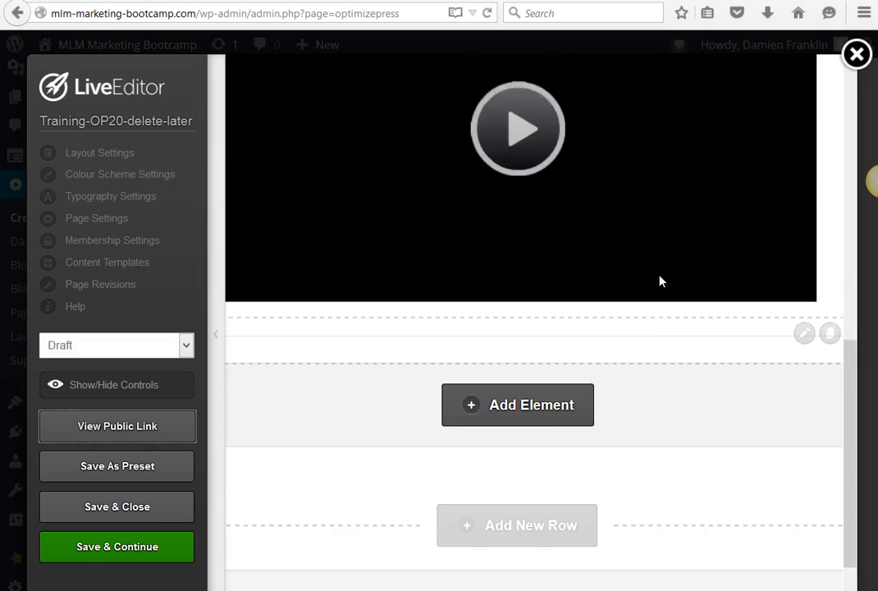
scroll(661, 281, "down", 3)
scroll(658, 279, "up", 1)
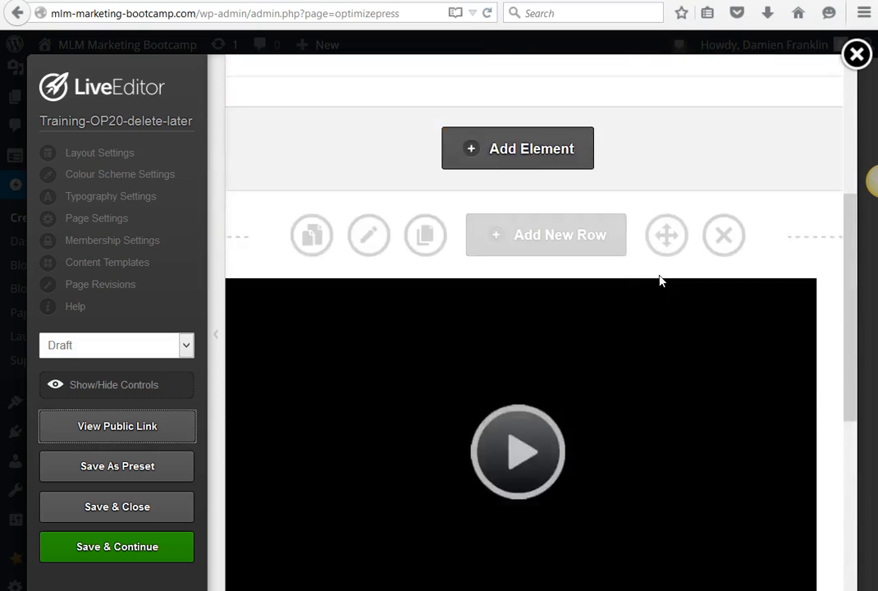
scroll(661, 280, "down", 4)
left_click(510, 348)
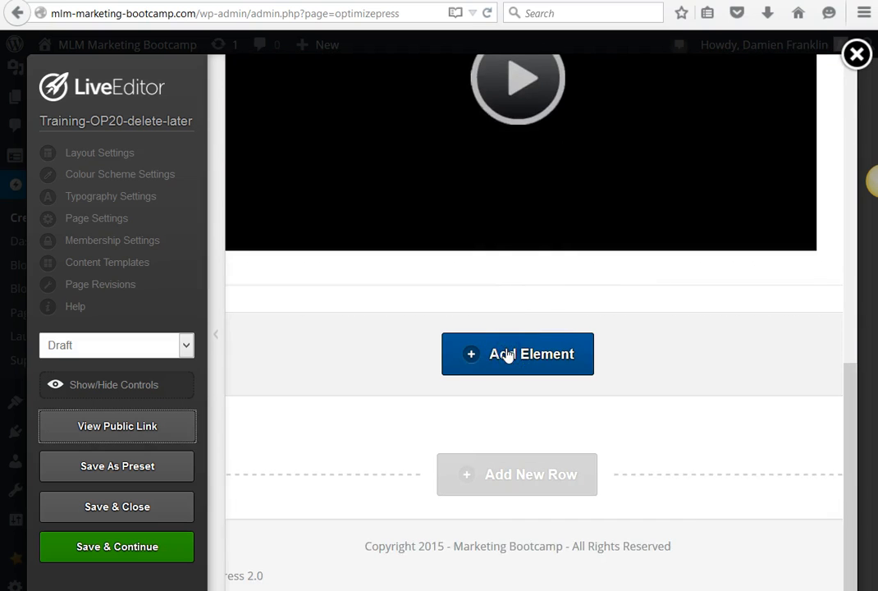
left_click(507, 353)
left_click_drag(219, 247, 93, 248)
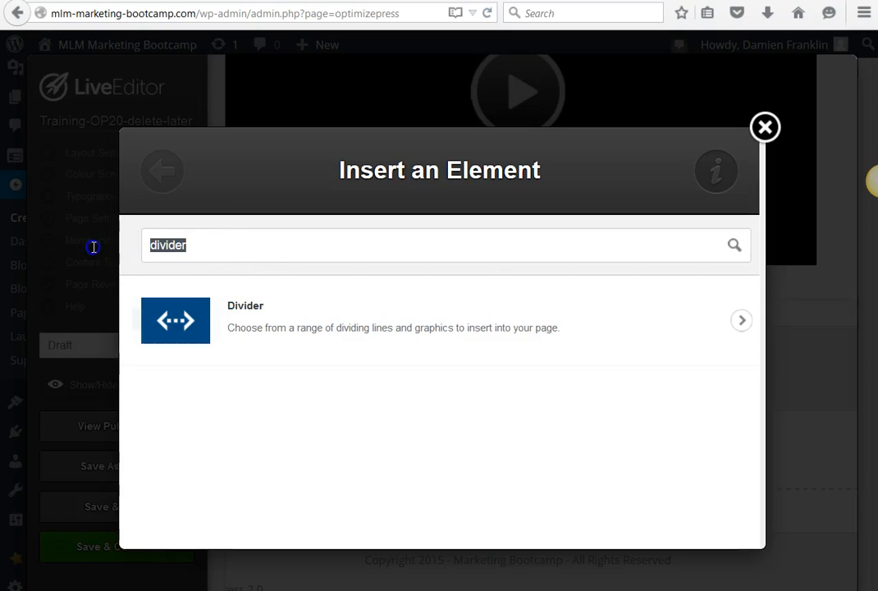
type("button")
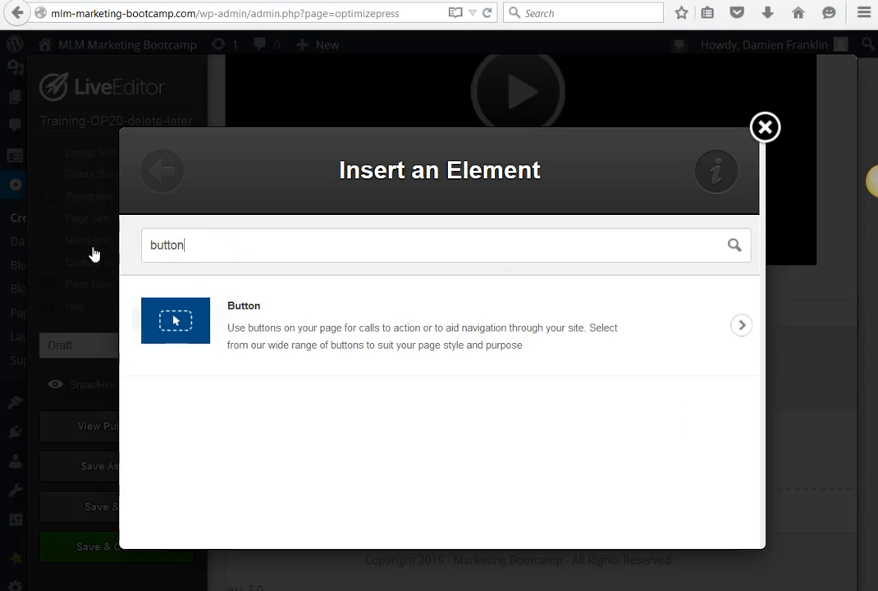
left_click(263, 309)
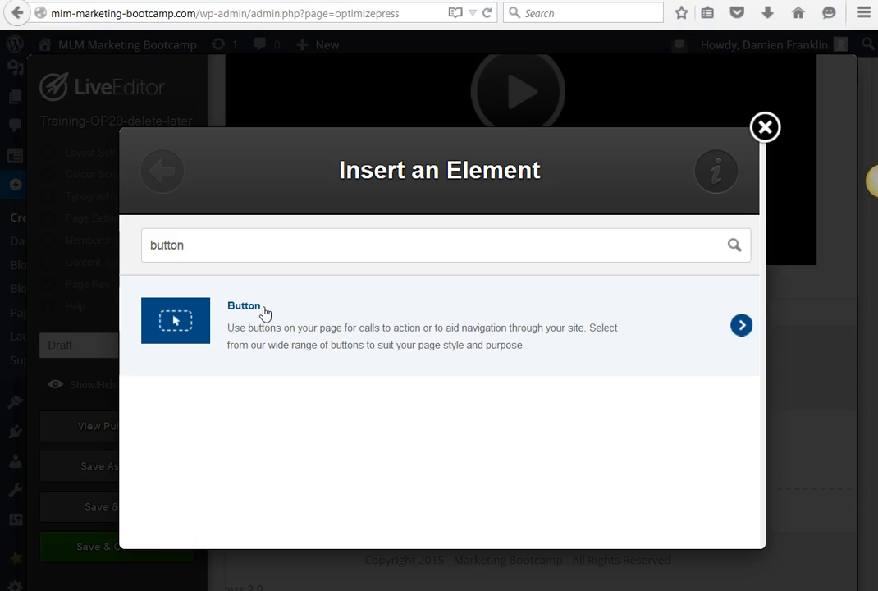
left_click(328, 335)
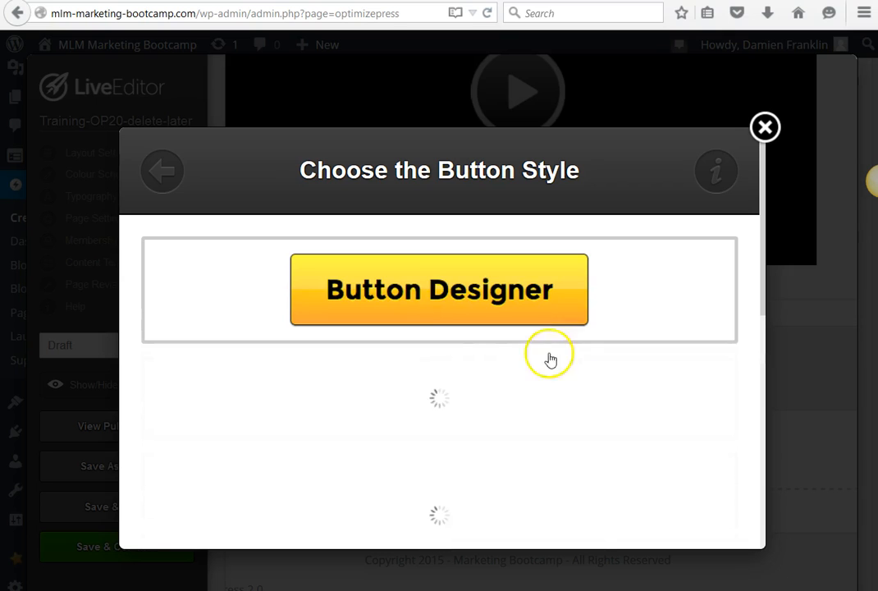
Look through the available button styles and choose Button Designer for the new button.
scroll(585, 383, "down", 5)
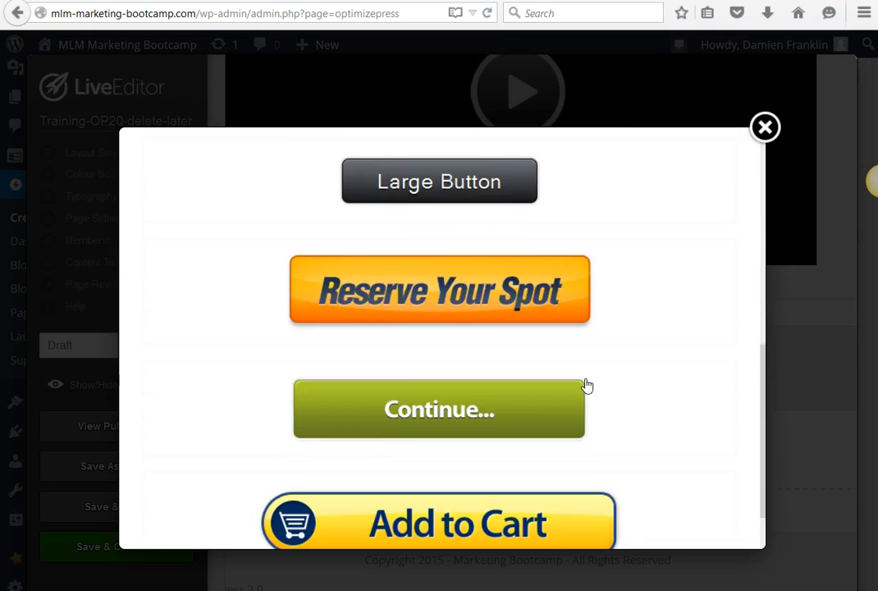
scroll(515, 529, "down", 1)
scroll(494, 456, "up", 6)
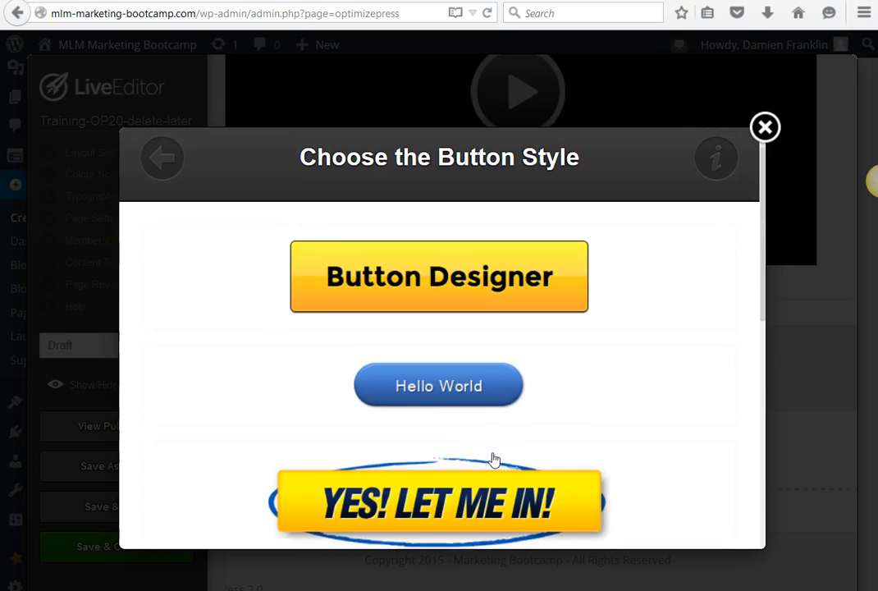
left_click(450, 322)
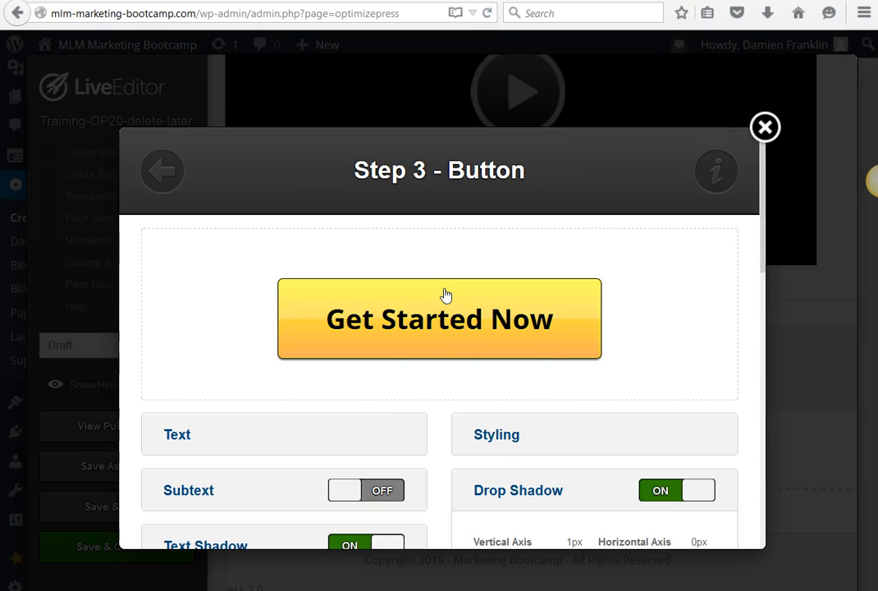
Replace the button's label with "Start Your Free Trial Now!".
left_click(180, 435)
left_click_drag(278, 494, 119, 497)
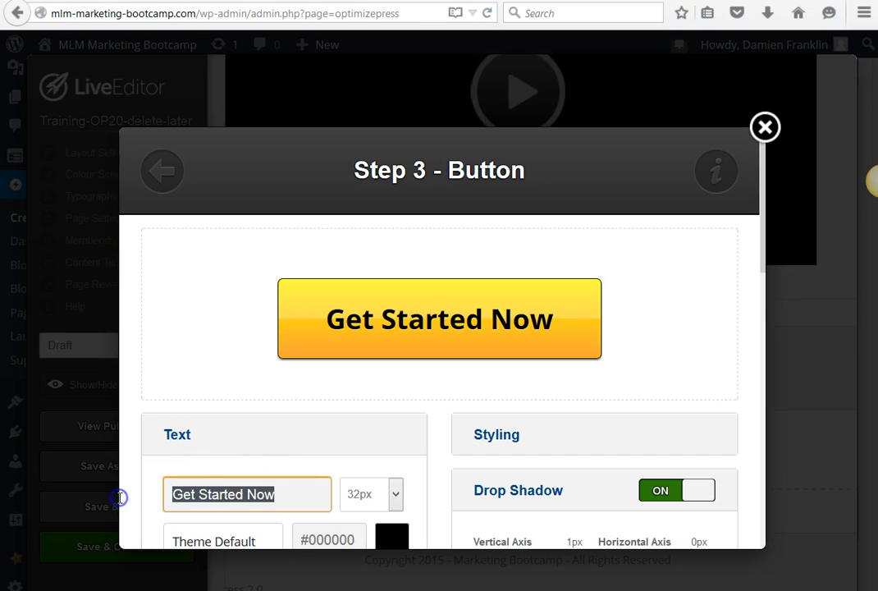
type("Start")
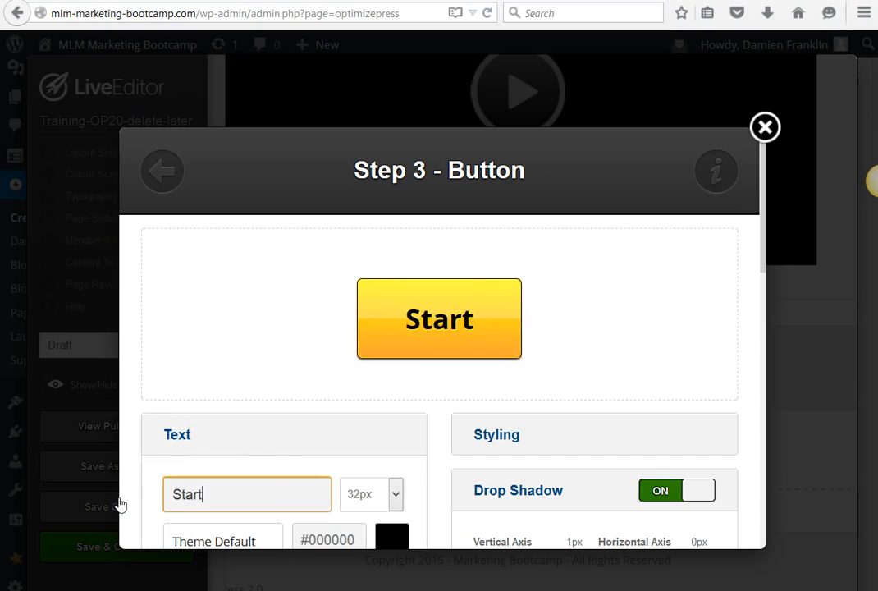
type(" Your Free Tiral")
key("BackSpace")
key("BackSpace")
key("BackSpace")
key("BackSpace")
type("rial no")
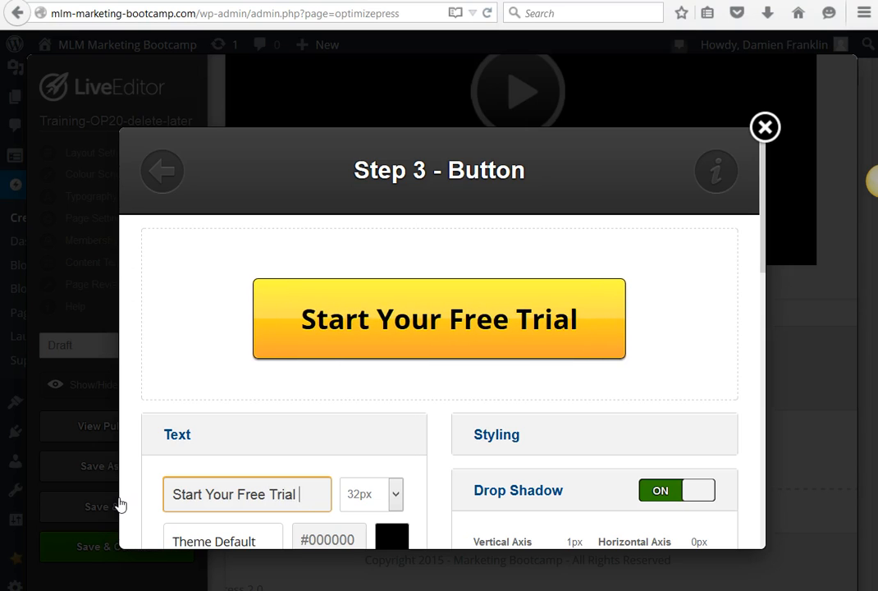
key("BackSpace")
key("BackSpace")
type("Now!")
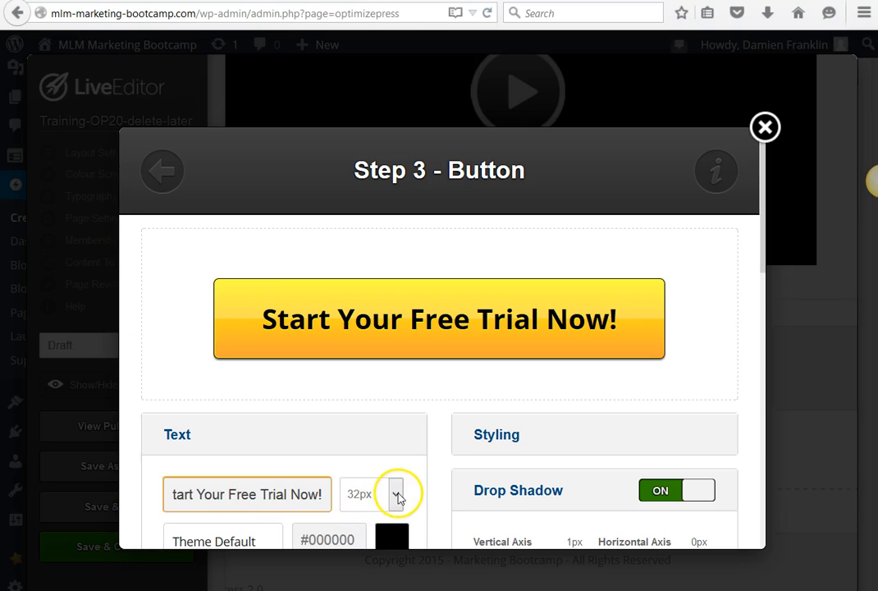
Set the button text's font to Geneva and its size to 25px.
scroll(219, 496, "down", 2)
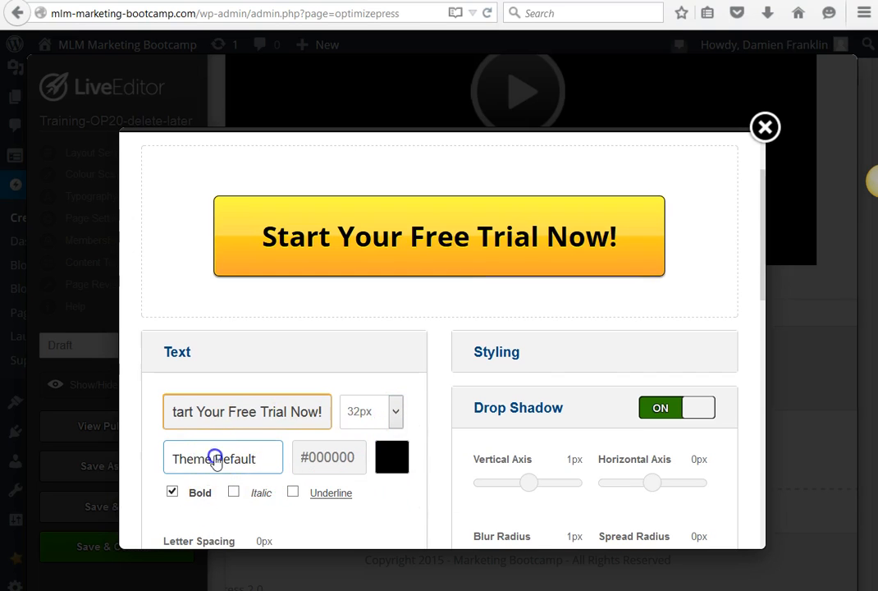
left_click(215, 459)
left_click(617, 420)
left_click(619, 314)
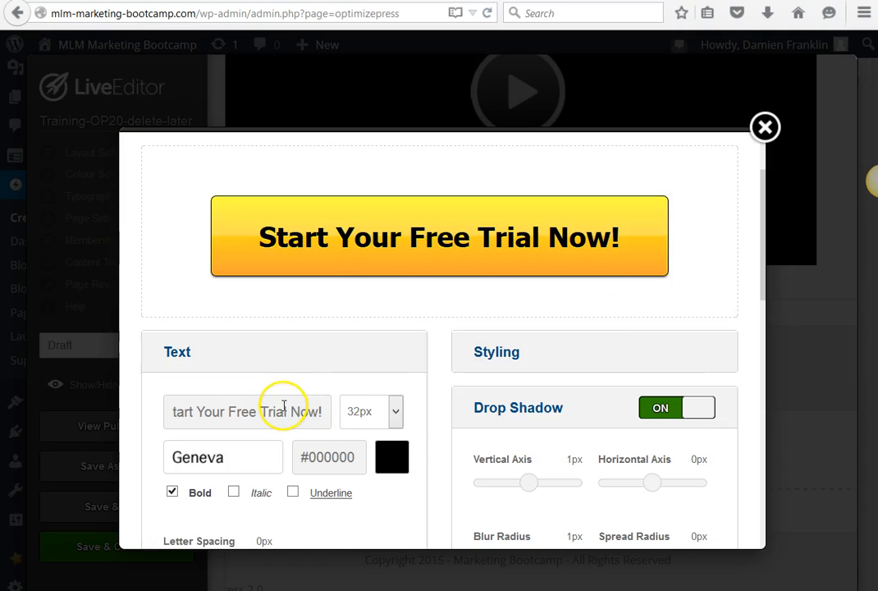
left_click(395, 410)
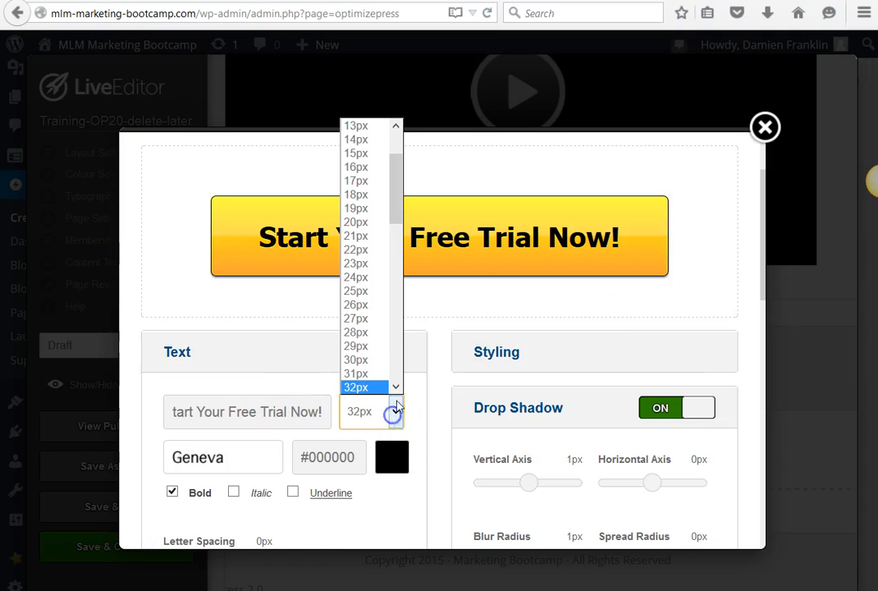
left_click(357, 290)
Go to the sales letter and add the leadtyrant subdomain to its address, making it leadtyrant.elitemarketingpro.com/go/amf-letter/.
scroll(574, 286, "down", 10)
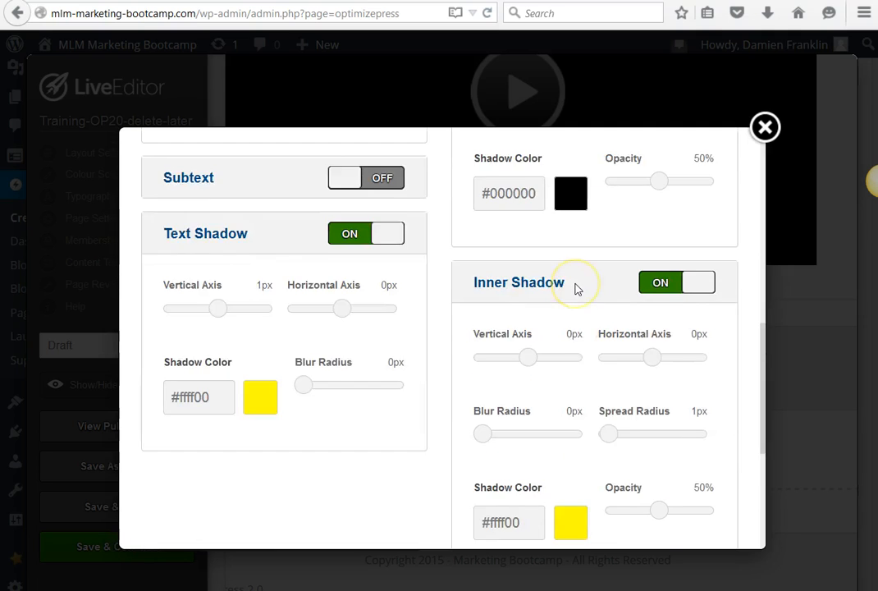
left_click(224, 417)
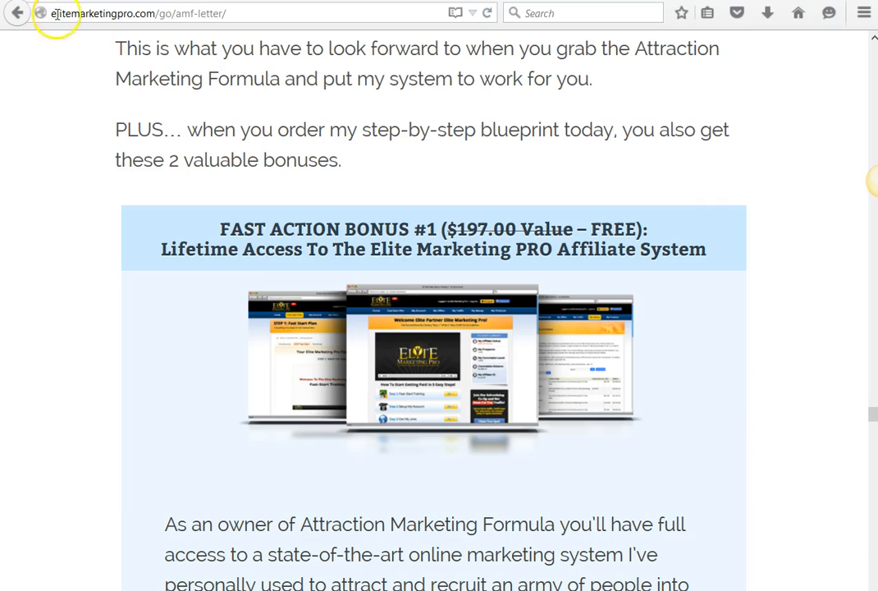
left_click(117, 13)
left_click(56, 10)
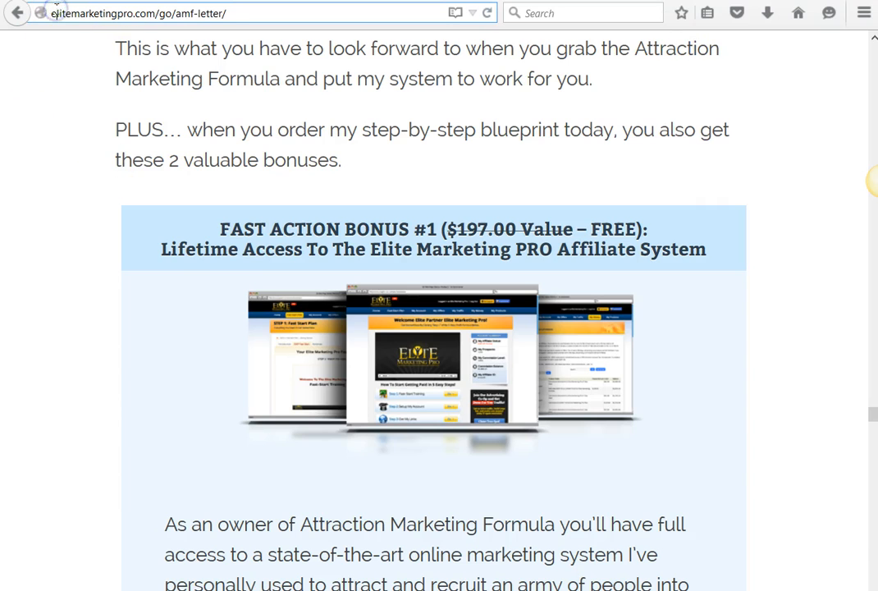
left_click(41, 13)
left_click(55, 14)
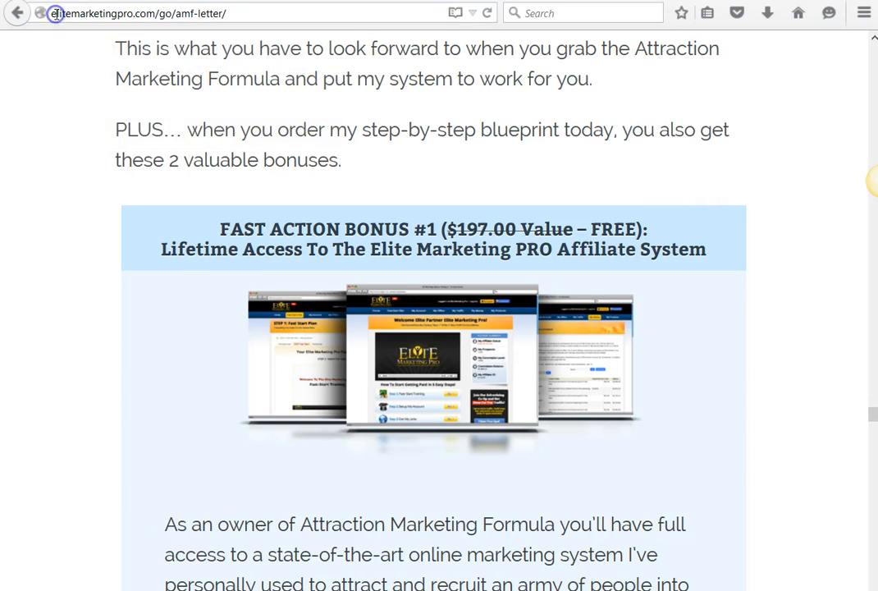
left_click(55, 13)
left_click(52, 14)
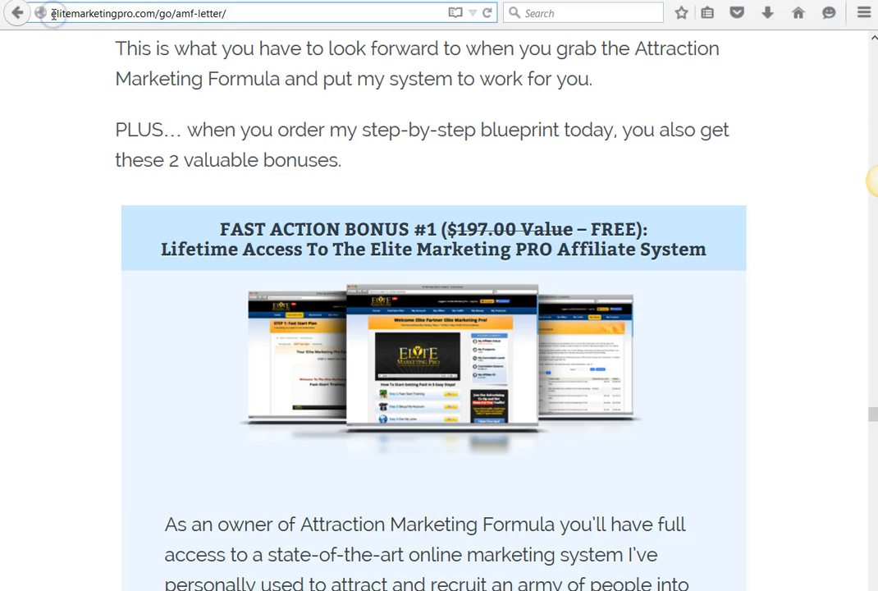
type("leadtya")
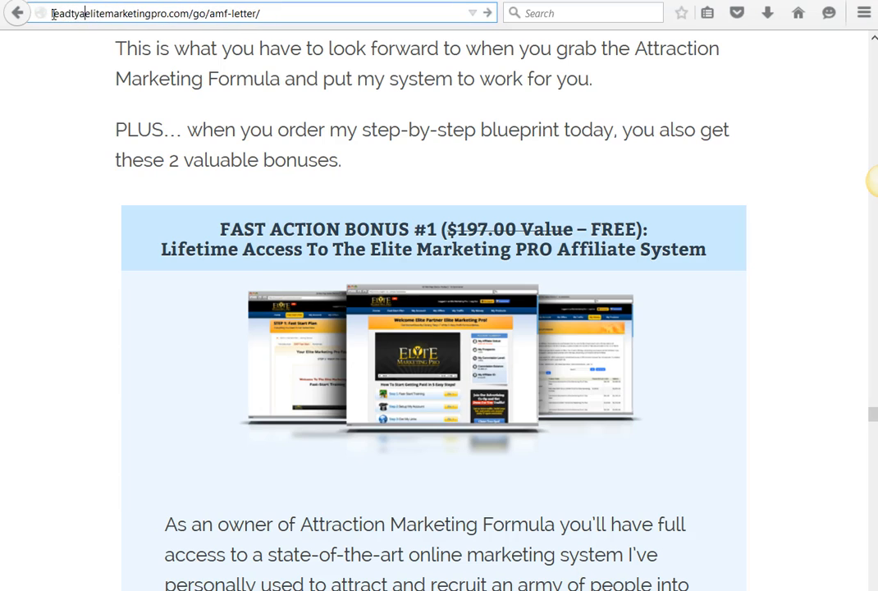
key("BackSpace")
type("rant.")
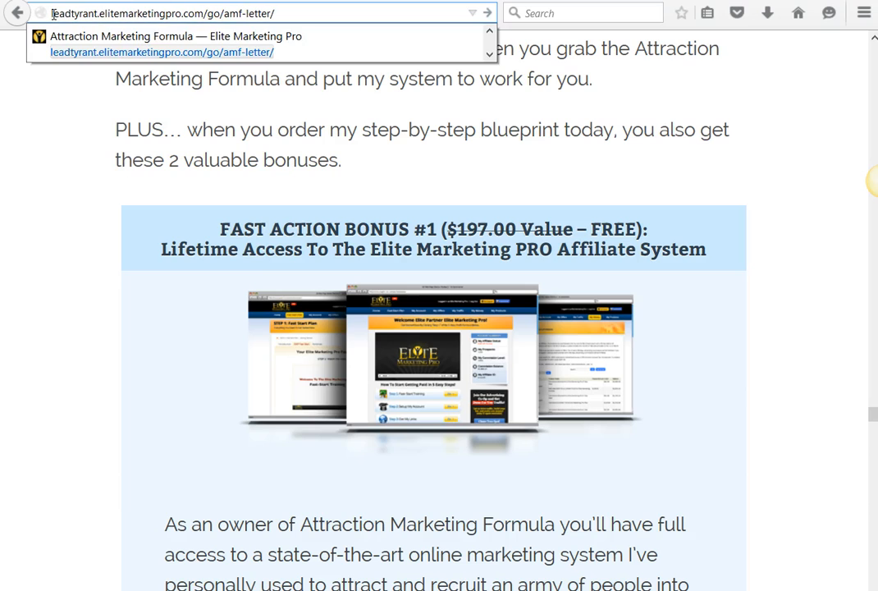
triple_click(244, 11)
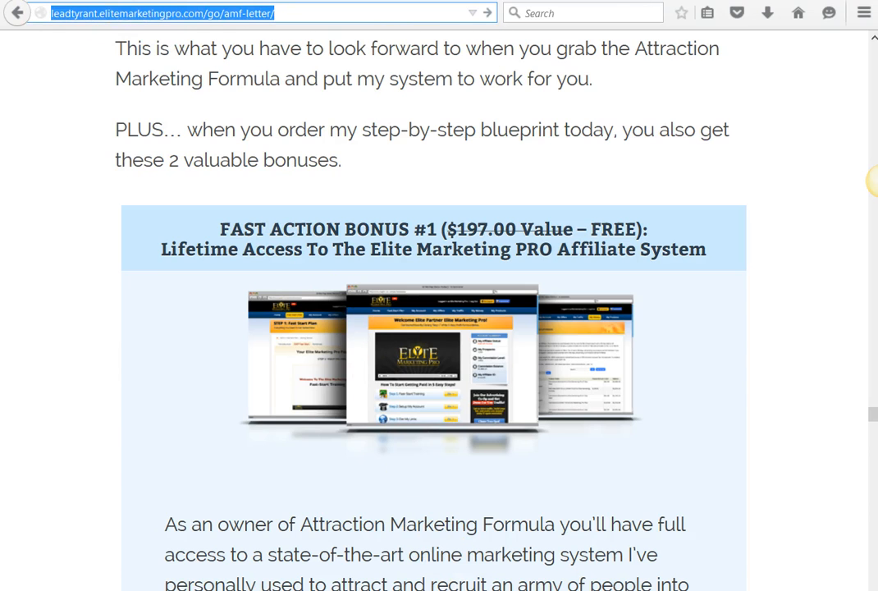
key("ctrl+c")
key("alt+Tab")
key("ctrl+v")
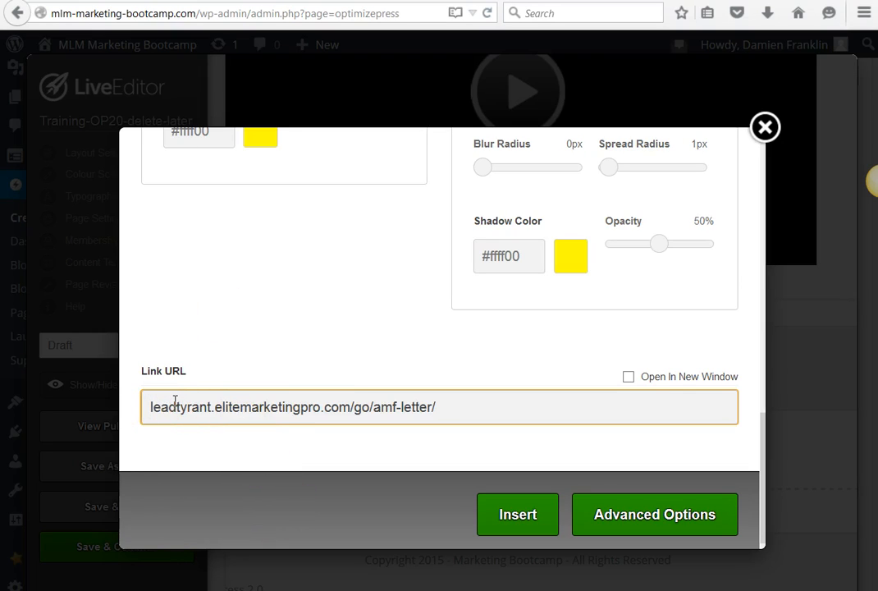
type("http:")
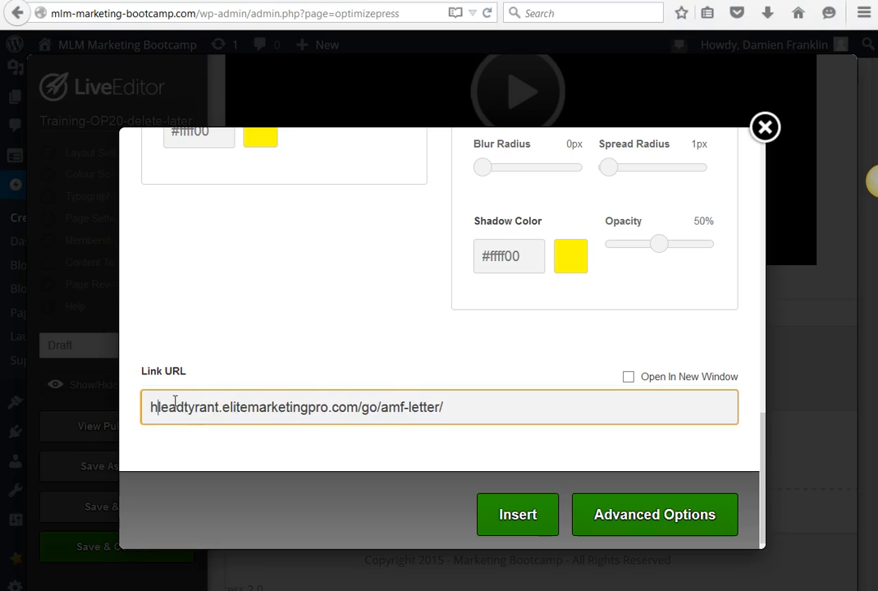
type("//")
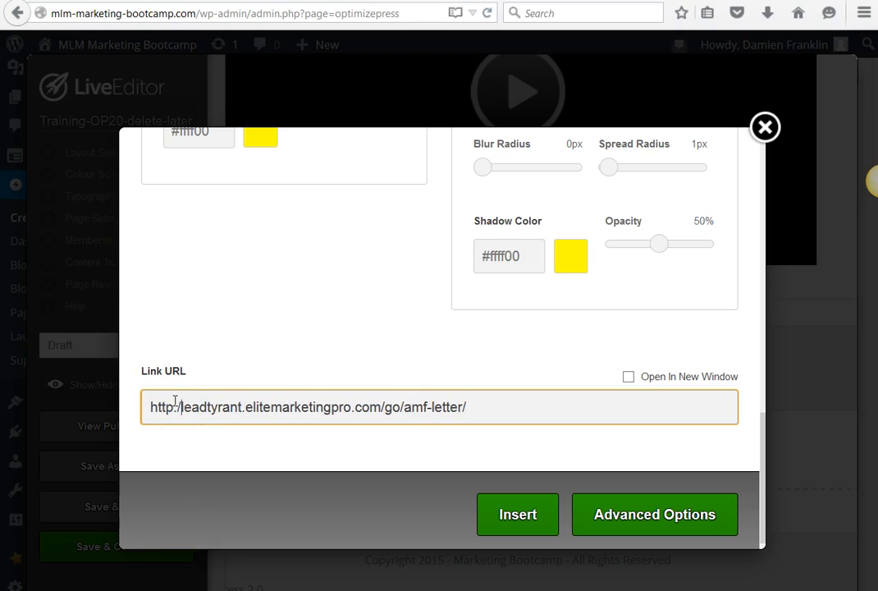
left_click(628, 378)
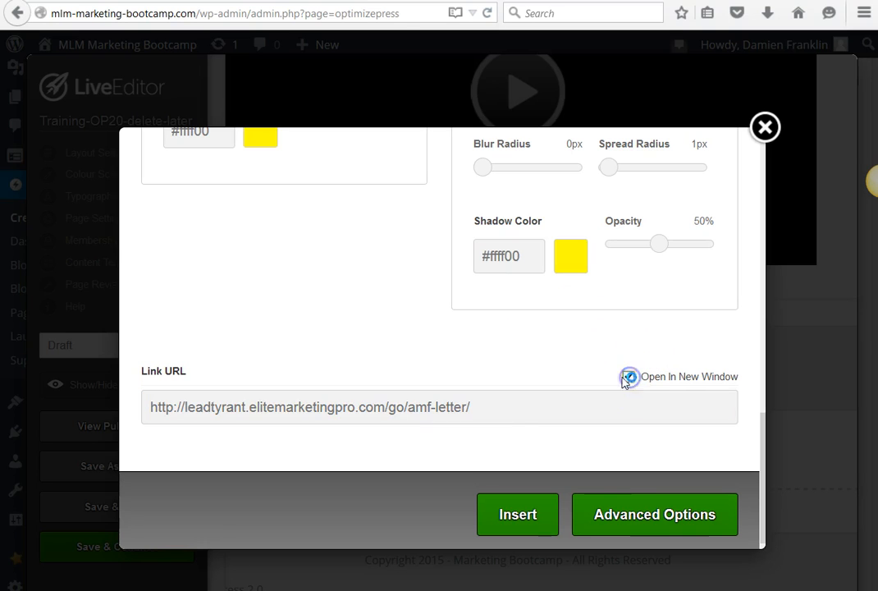
left_click_drag(474, 407, 66, 409)
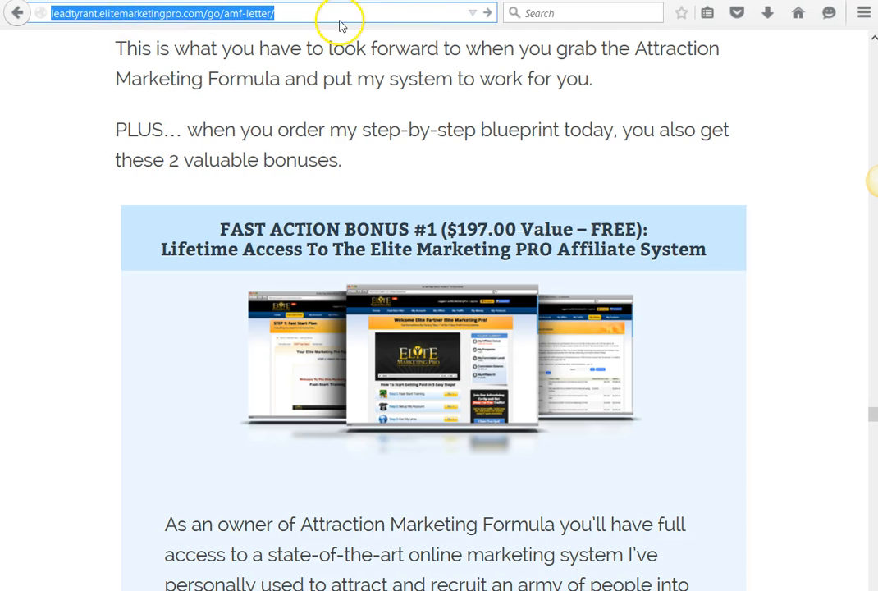
left_click_drag(339, 13, 7, 17)
key("ctrl+v")
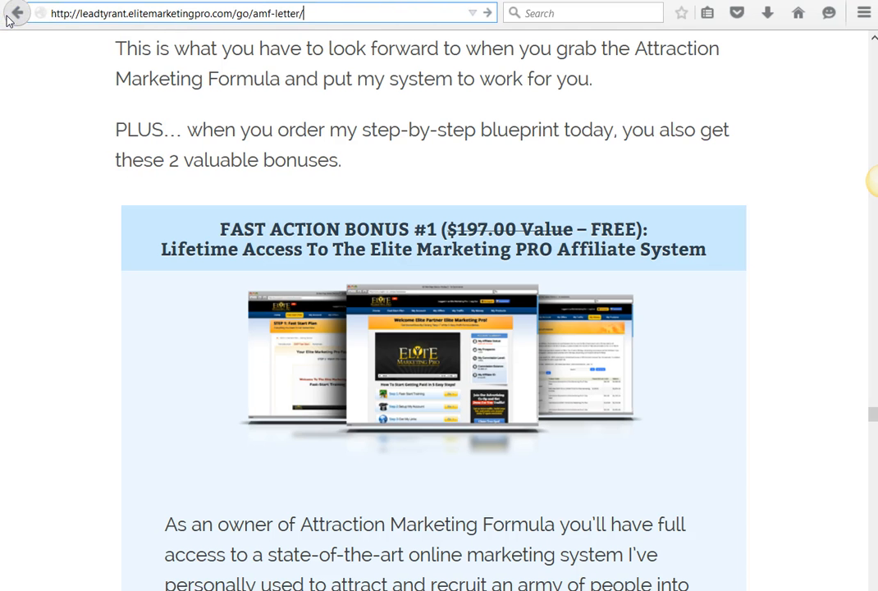
key("Return")
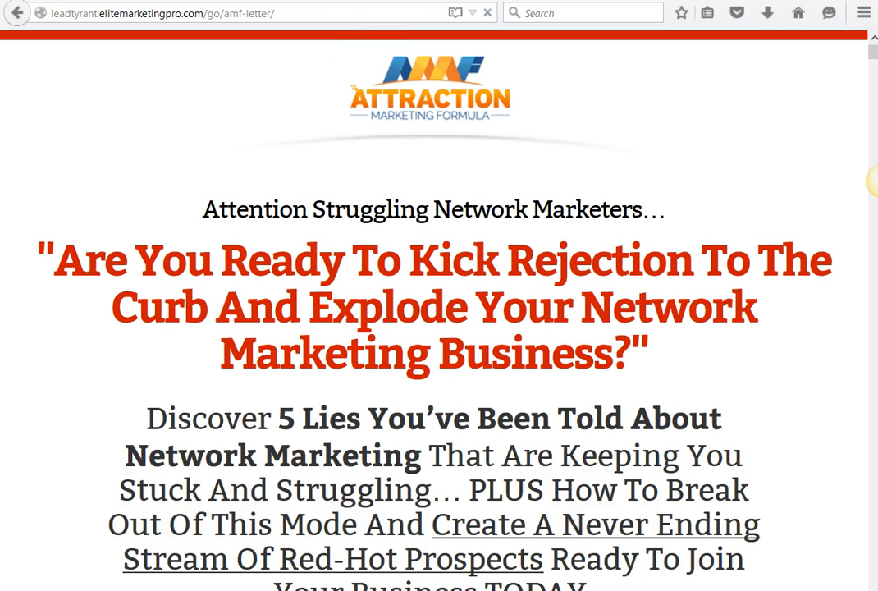
Return to the LiveEditor, insert the designed button below the video and check its placement on the page.
left_click(270, 1)
left_click(511, 510)
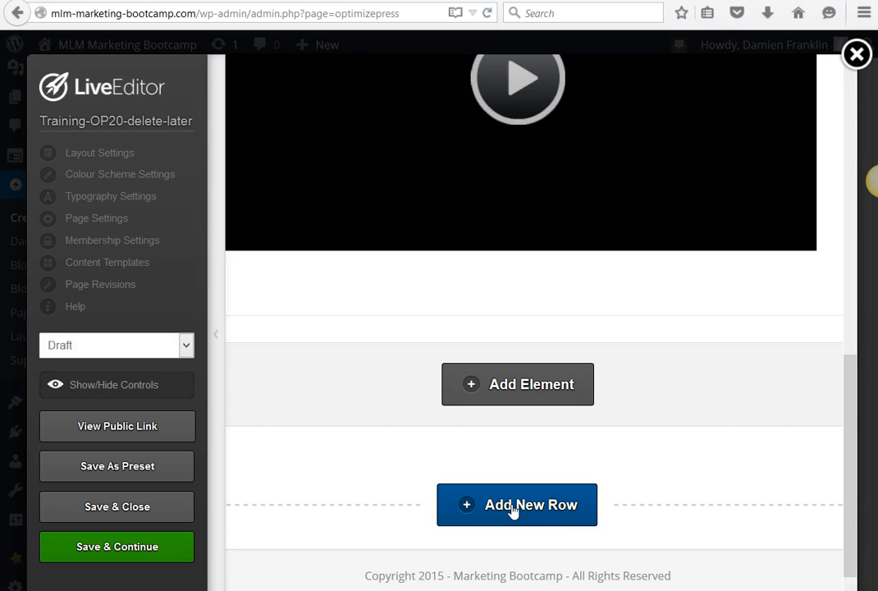
scroll(715, 285, "up", 8)
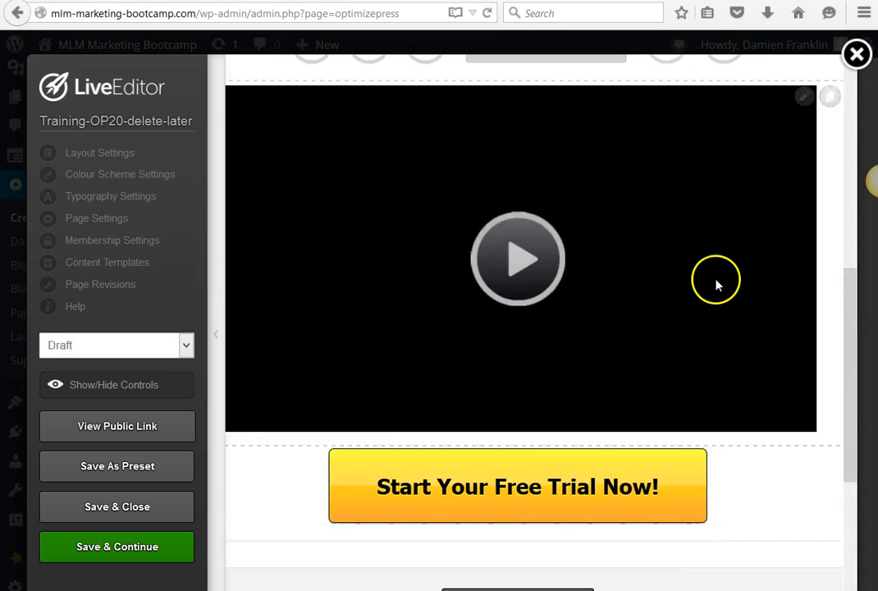
scroll(668, 217, "down", 10)
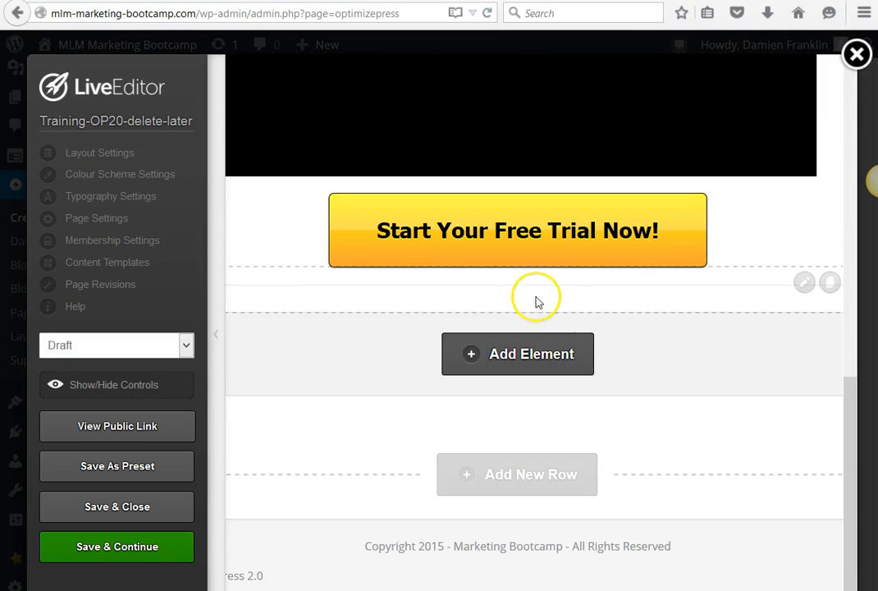
scroll(591, 148, "up", 7)
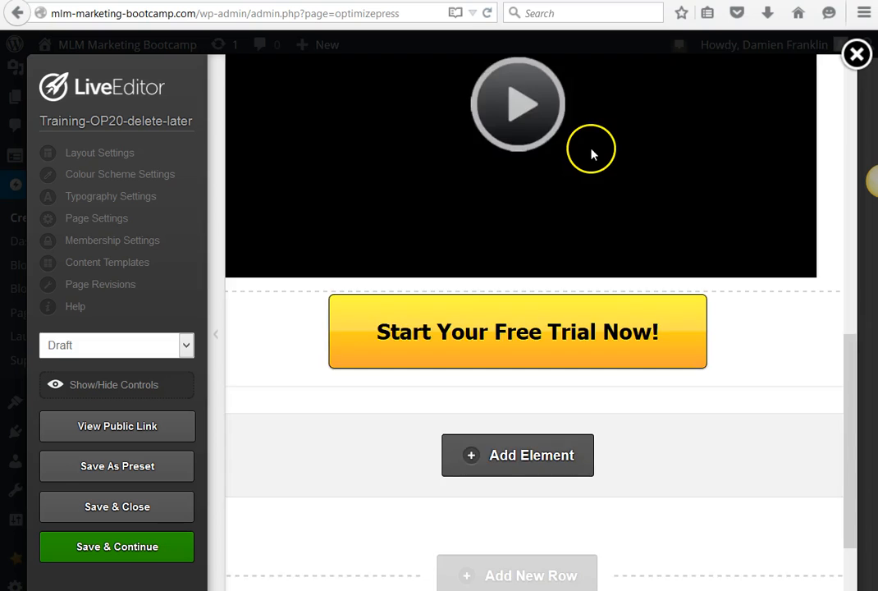
scroll(593, 153, "down", 2)
Duplicate the "Attention Amway Network Marketers" headline and move the copy below the free-trial button.
scroll(592, 149, "up", 5)
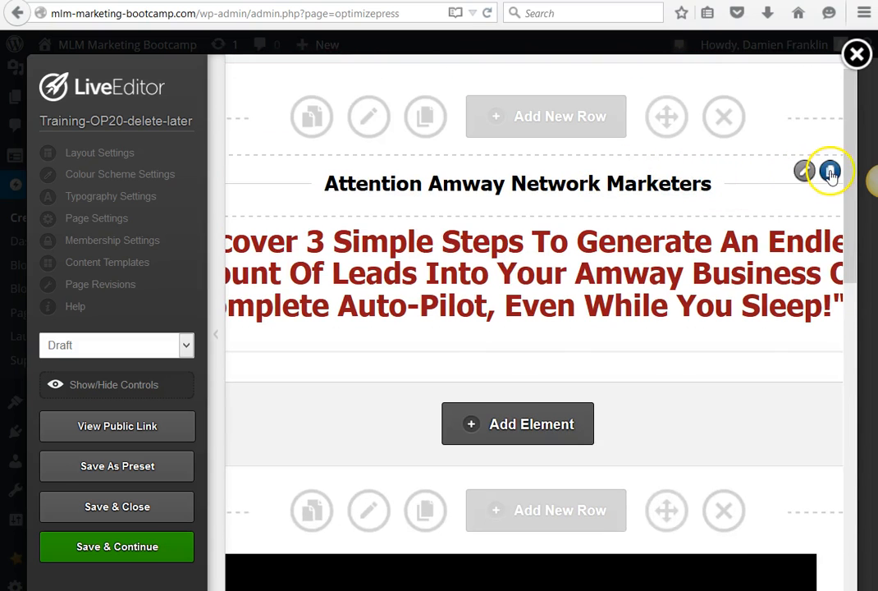
left_click(829, 172)
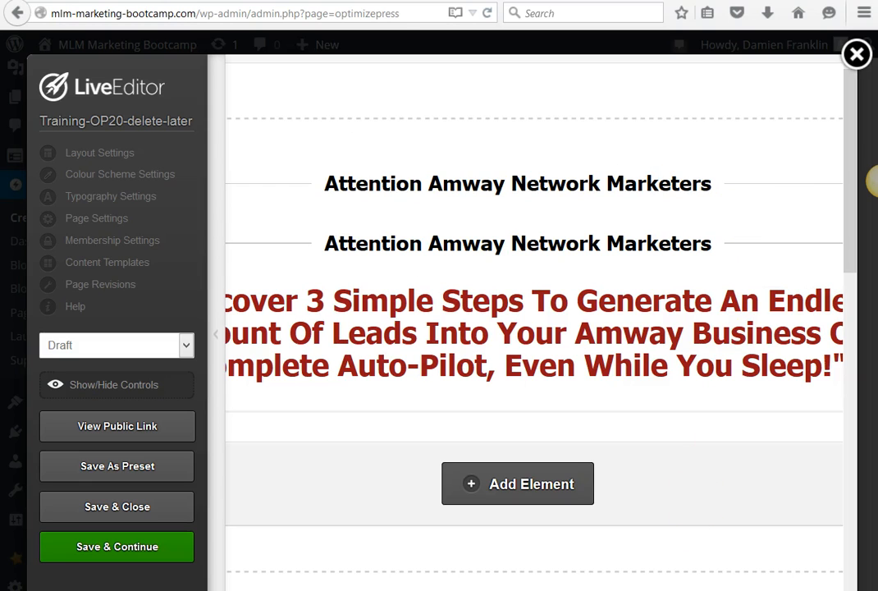
mouse_move(723, 247)
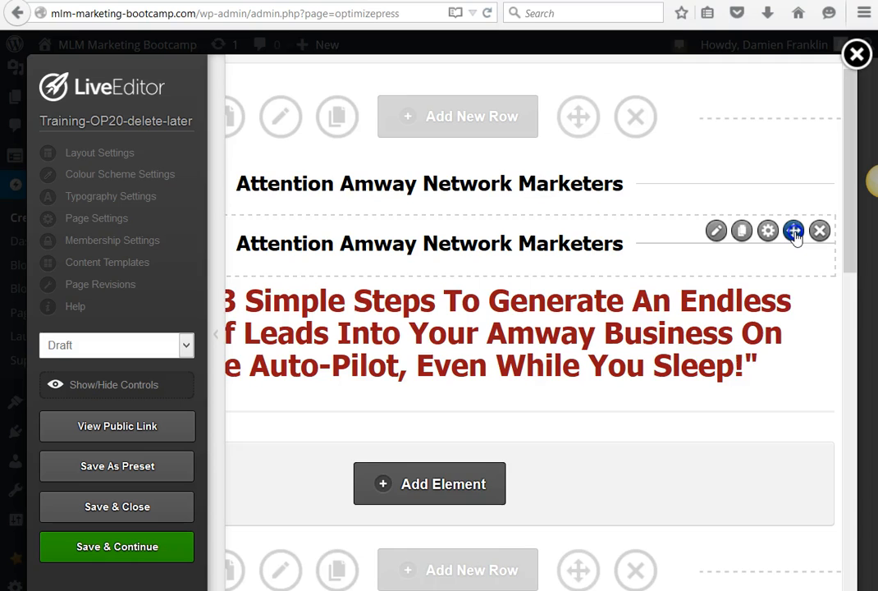
scroll(794, 234, "down", 8)
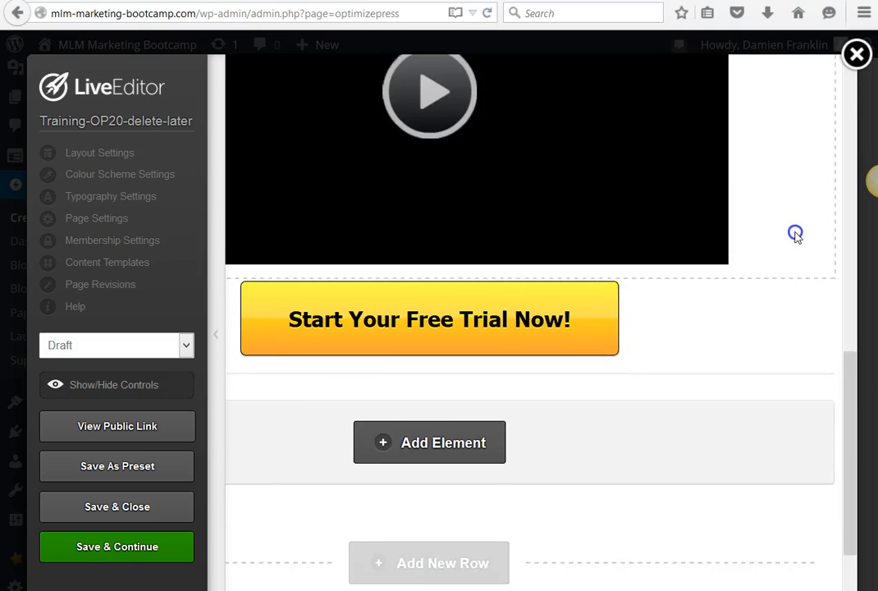
left_click_drag(794, 233, 776, 304)
Open the copied headline below the free-trial button for editing and start replacing its text.
left_click(717, 300)
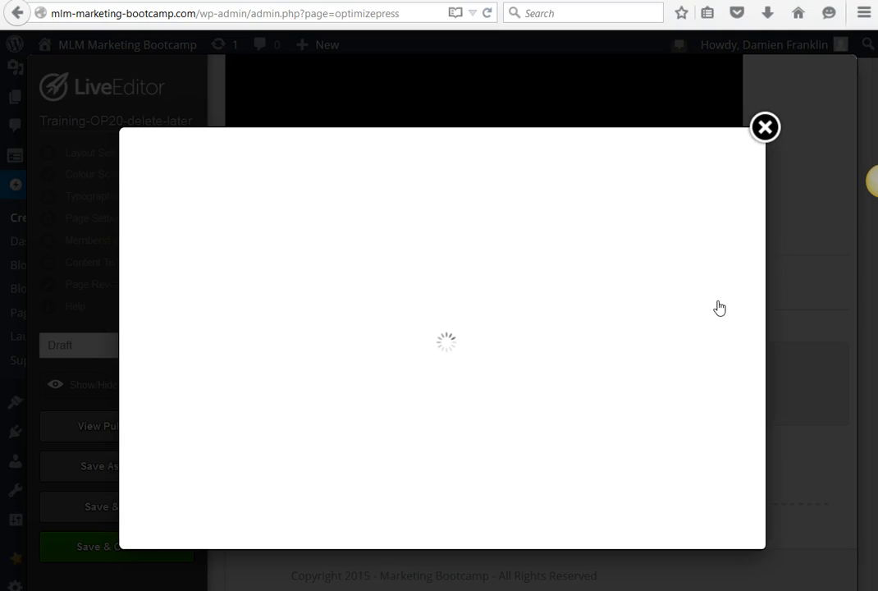
left_click(654, 305)
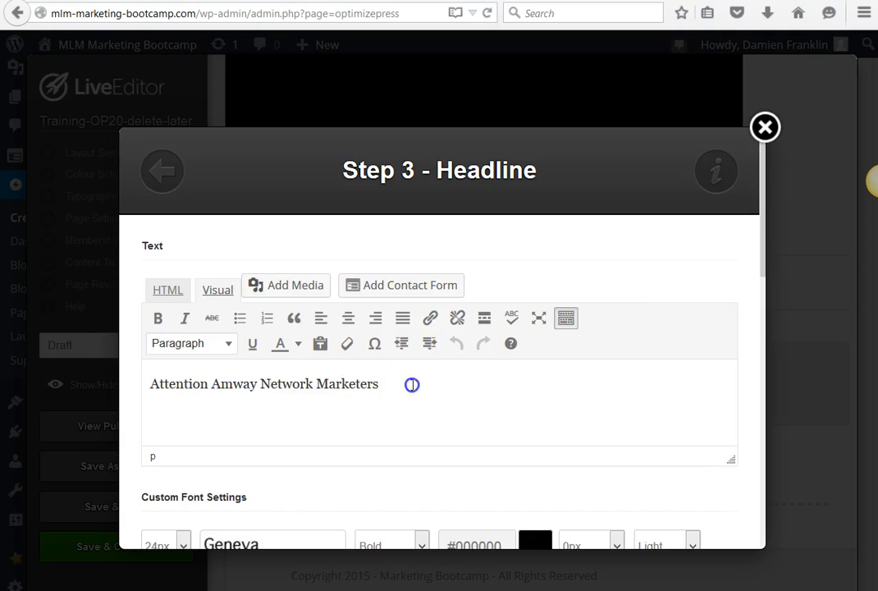
left_click_drag(411, 382, 98, 366)
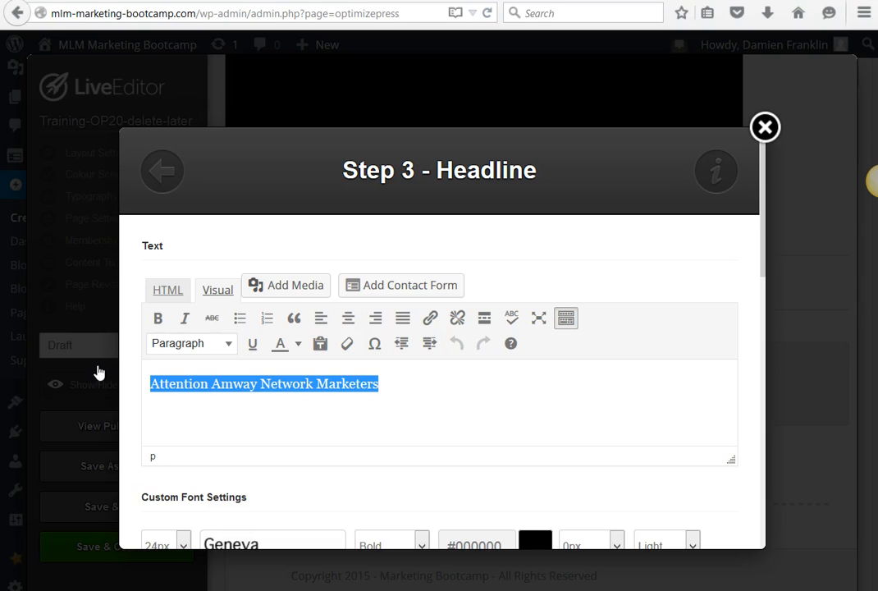
type("ign")
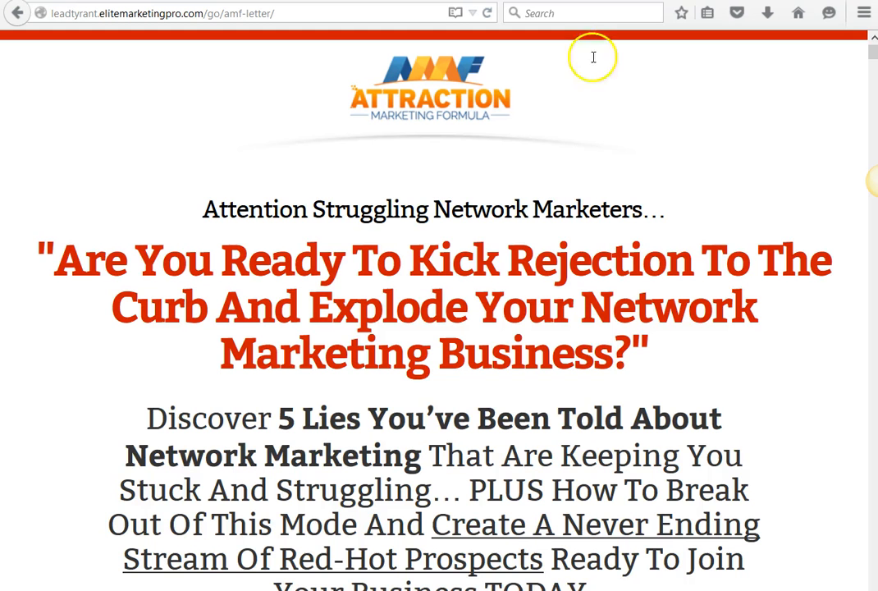
Examine the sales letter's introduction and its list of benefits for content to use below the button.
scroll(513, 201, "down", 15)
left_click(875, 133)
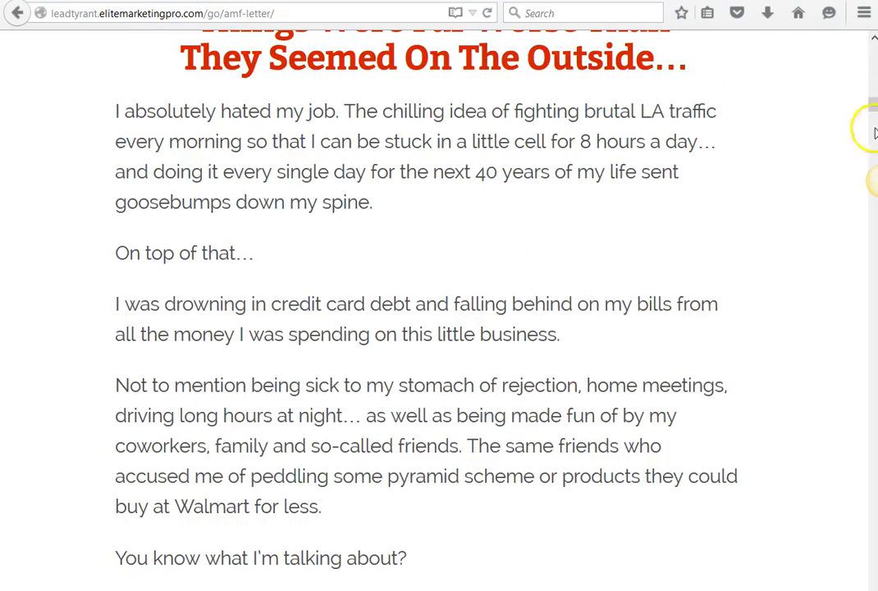
left_click_drag(876, 105, 850, 341)
scroll(607, 312, "down", 4)
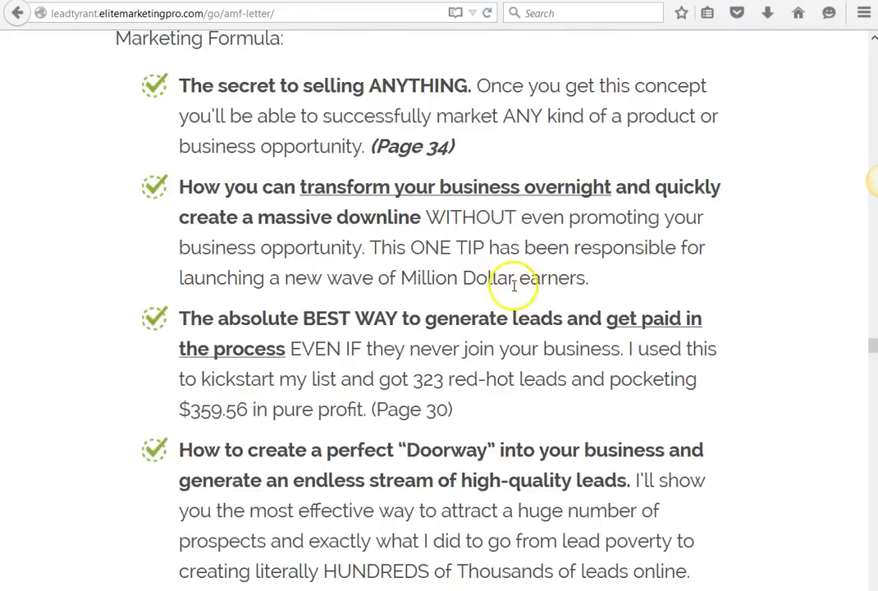
scroll(249, 171, "up", 4)
scroll(249, 171, "up", 3)
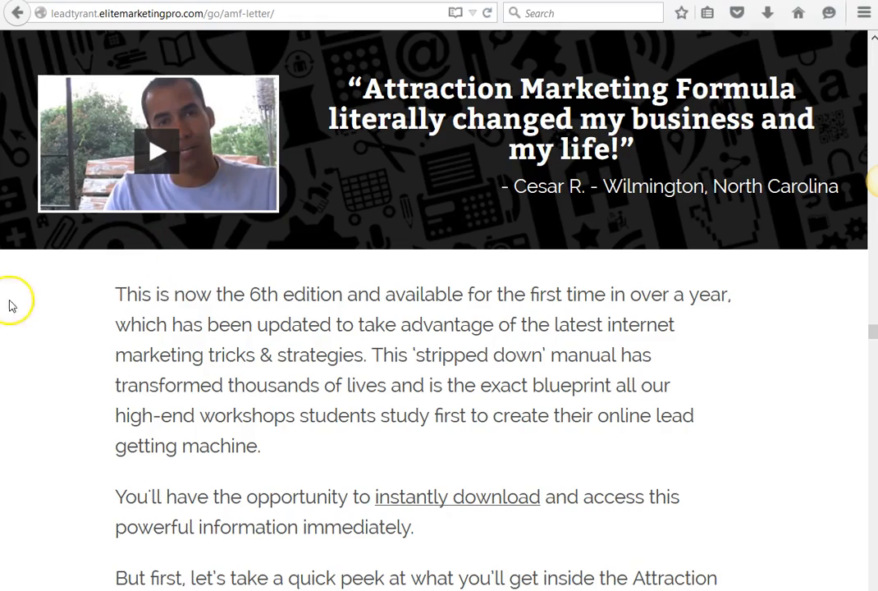
left_click_drag(136, 294, 584, 375)
left_click(584, 377)
scroll(646, 325, "down", 13)
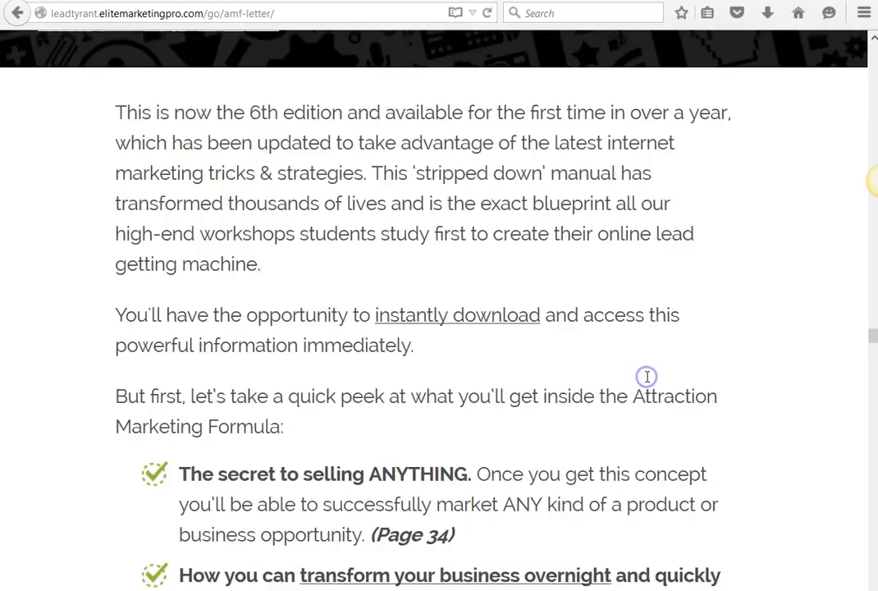
scroll(618, 349, "down", 20)
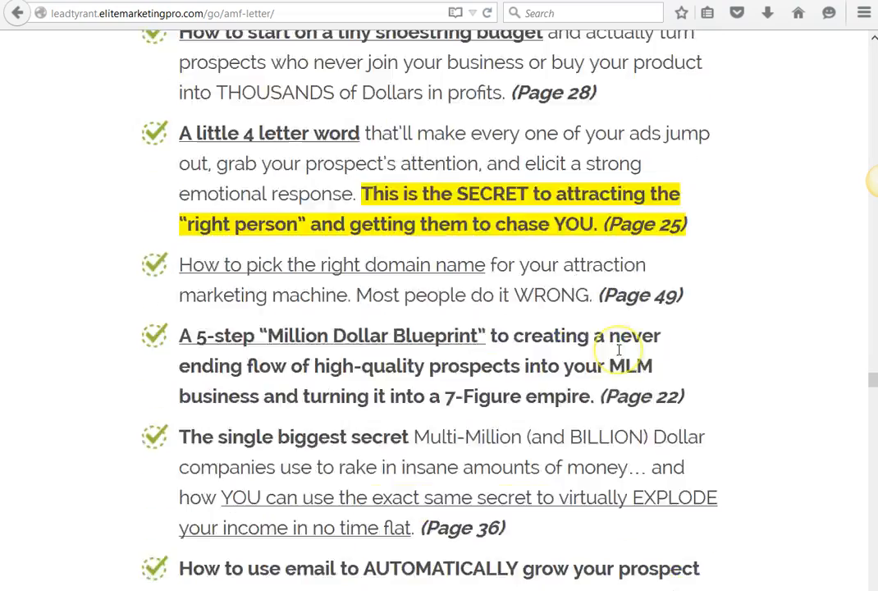
scroll(378, 302, "down", 6)
Examine the "What Others Are Saying..." section of the sales letter and its three video testimonials.
scroll(190, 233, "up", 4)
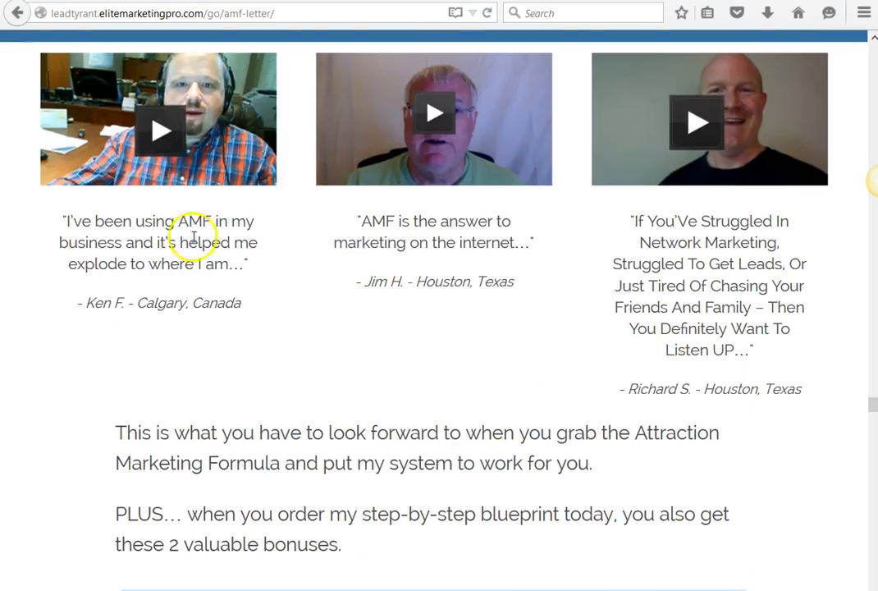
scroll(752, 141, "down", 4)
scroll(752, 137, "up", 7)
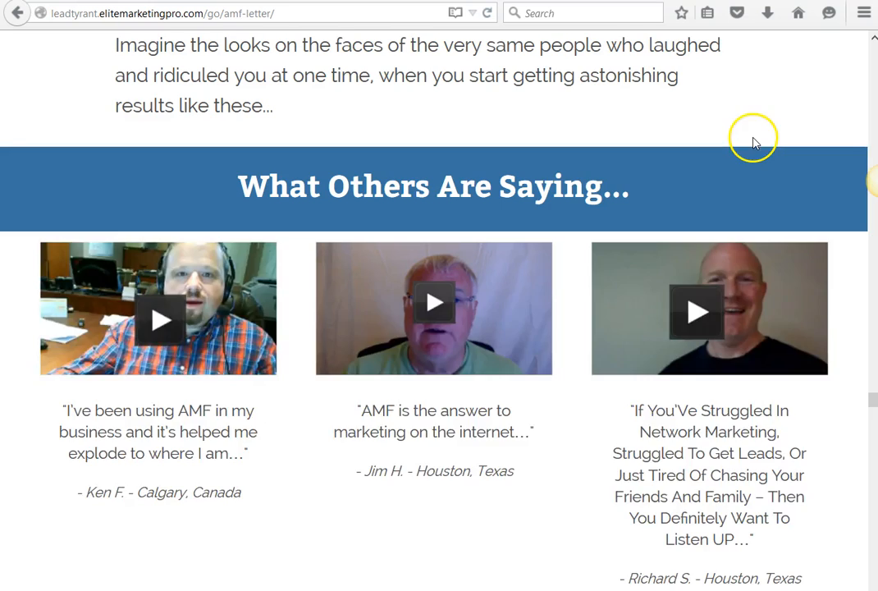
scroll(690, 400, "down", 3)
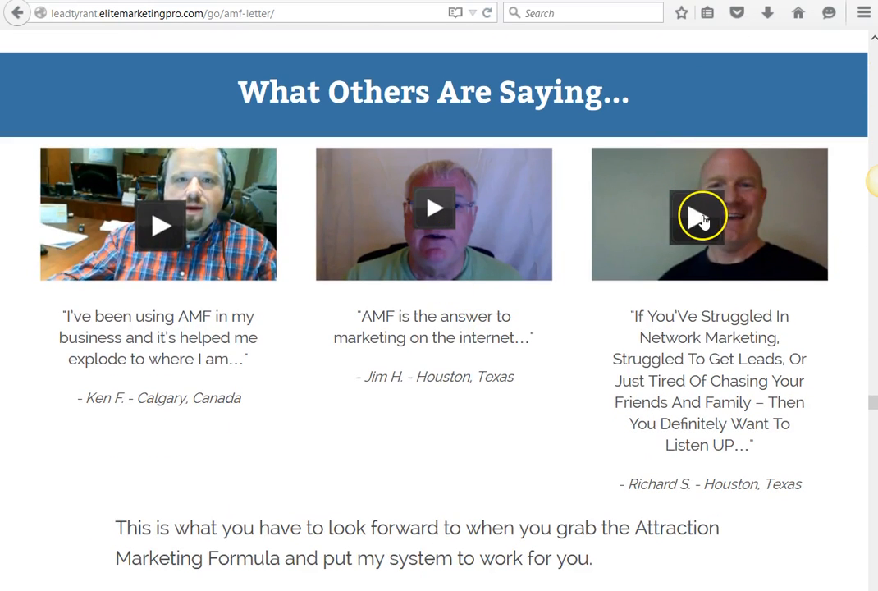
left_click(693, 228)
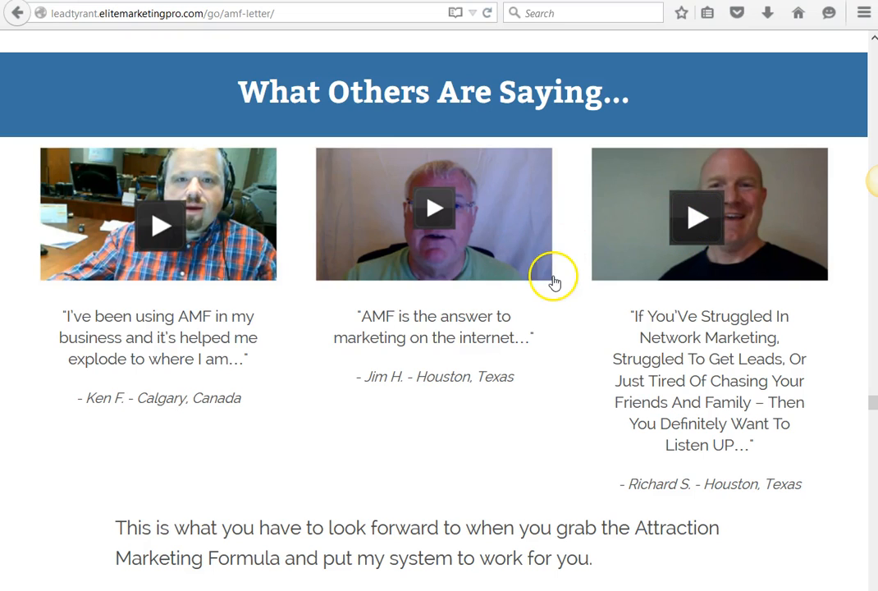
left_click(144, 221)
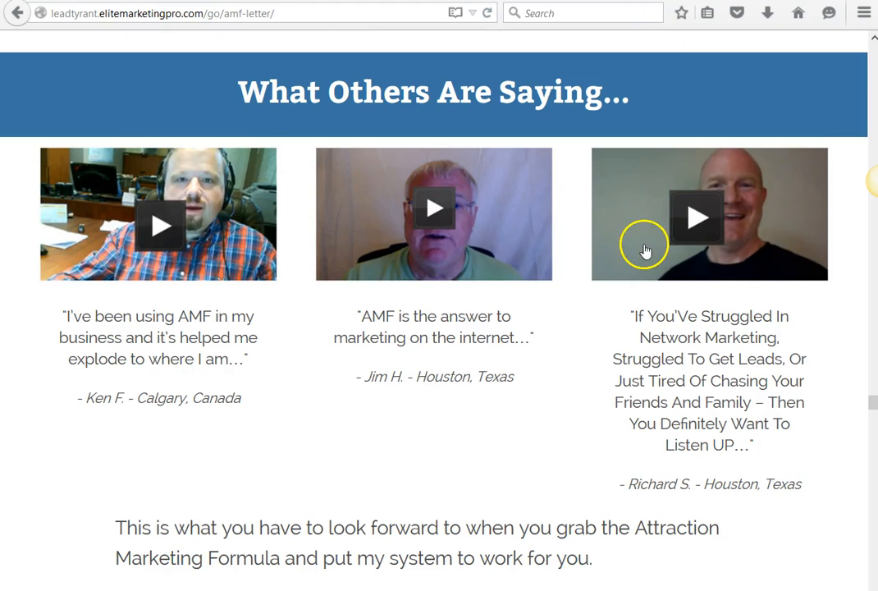
Capture a screenshot of the sales letter's "FAST ACTION BONUS #1" section, from its heading through the descriptive text.
scroll(645, 244, "down", 5)
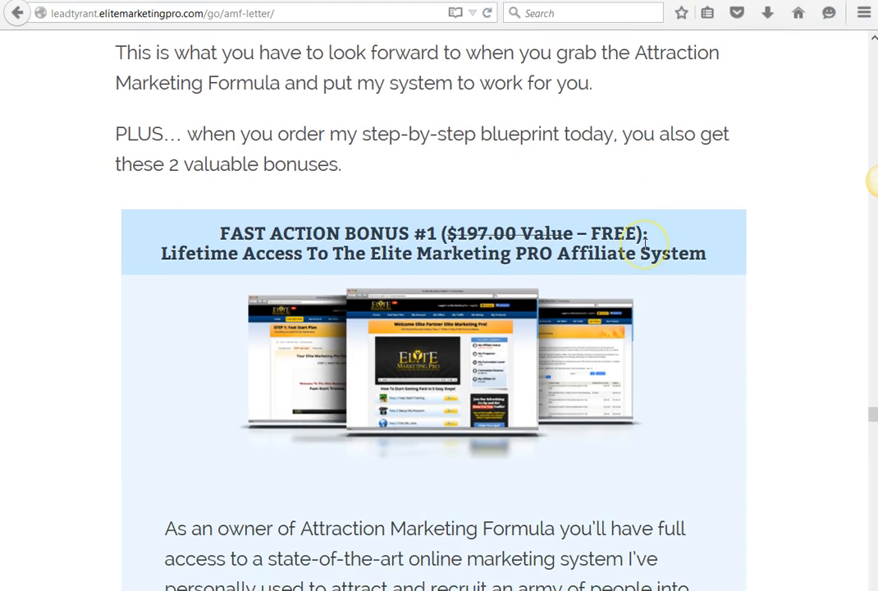
scroll(645, 243, "down", 1)
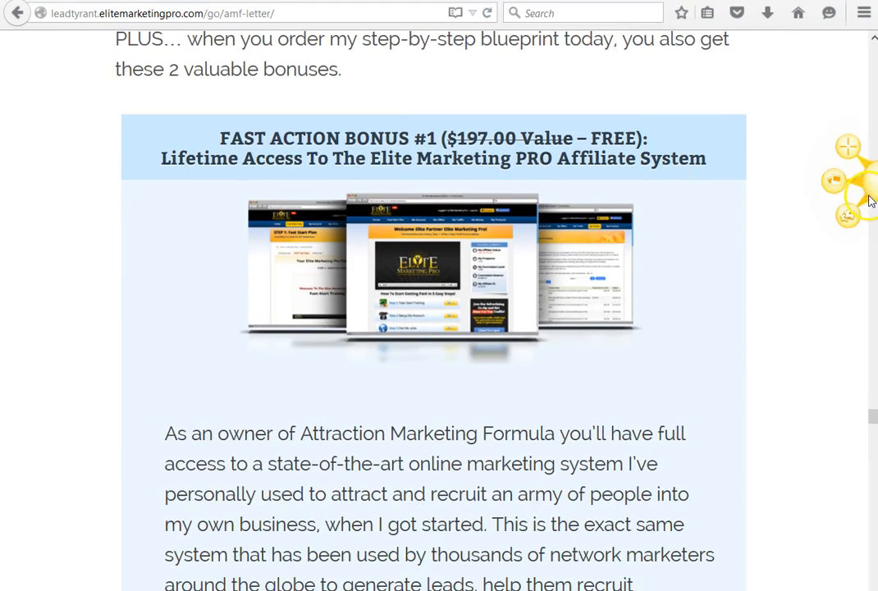
scroll(655, 178, "up", 3)
scroll(539, 260, "down", 3)
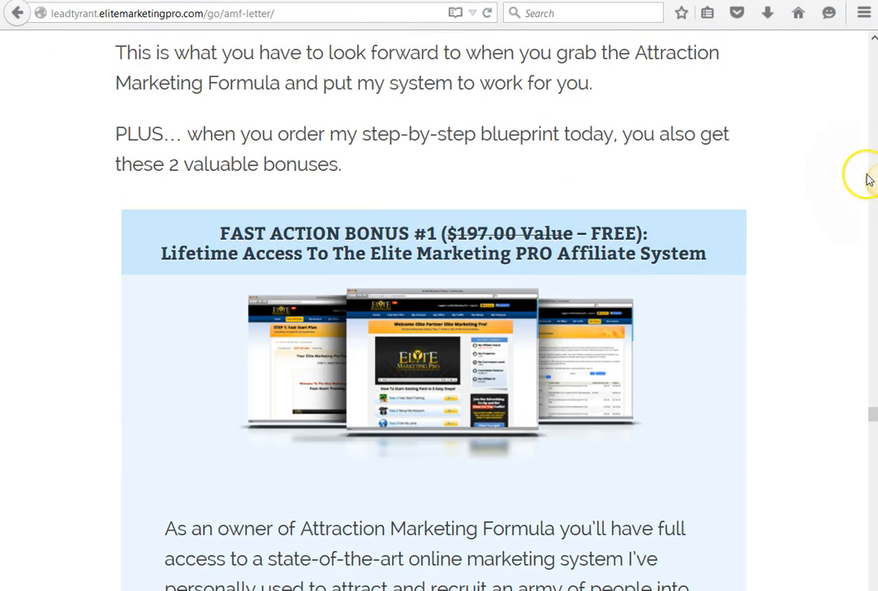
left_click(847, 146)
key("Escape")
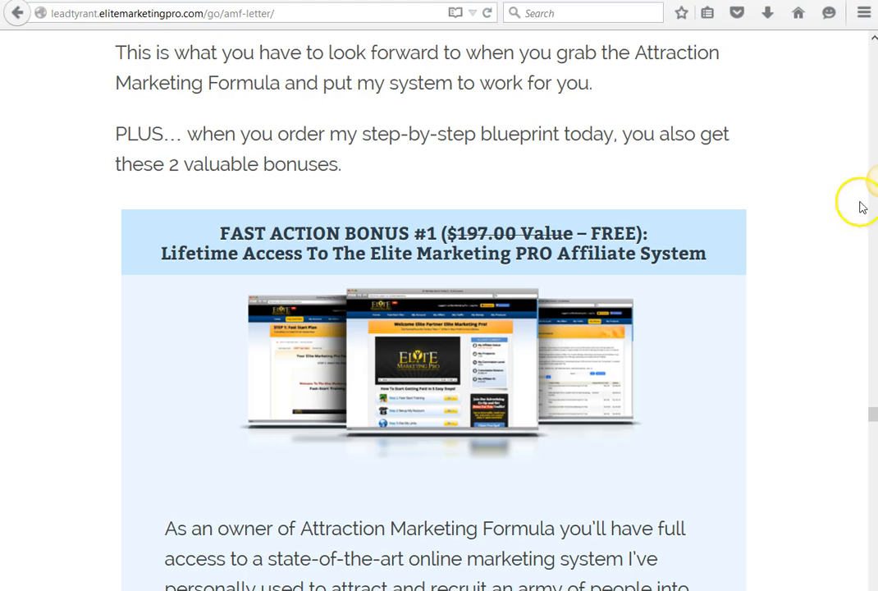
scroll(433, 328, "down", 3)
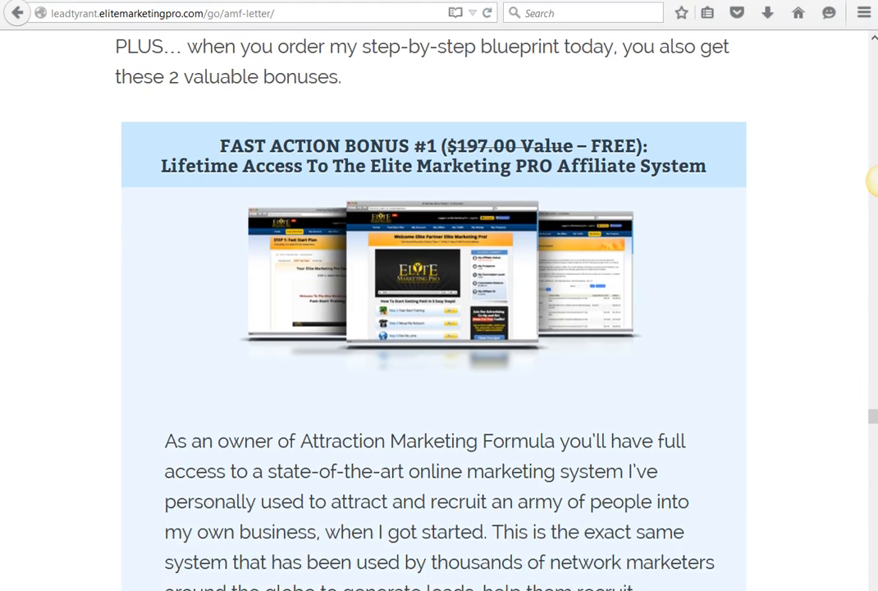
left_click(845, 147)
left_click_drag(119, 66, 755, 590)
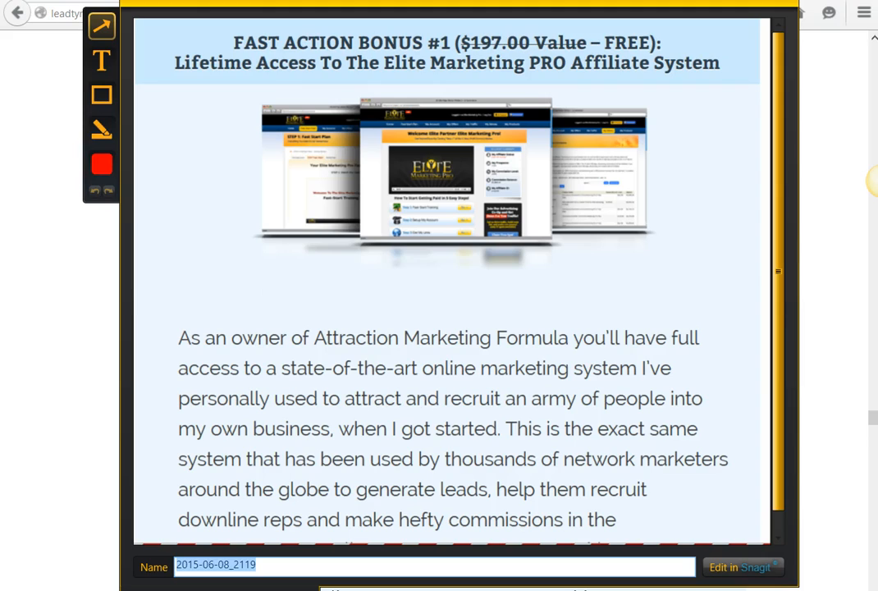
Name the screenshot amf-bonus and save it to the Desktop as a PNG image.
key("BackSpace")
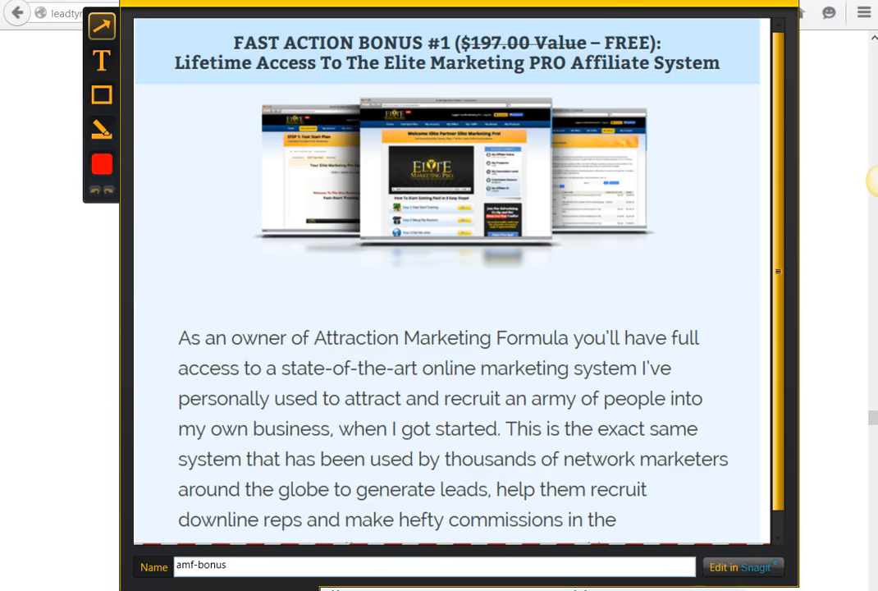
left_click(149, 135)
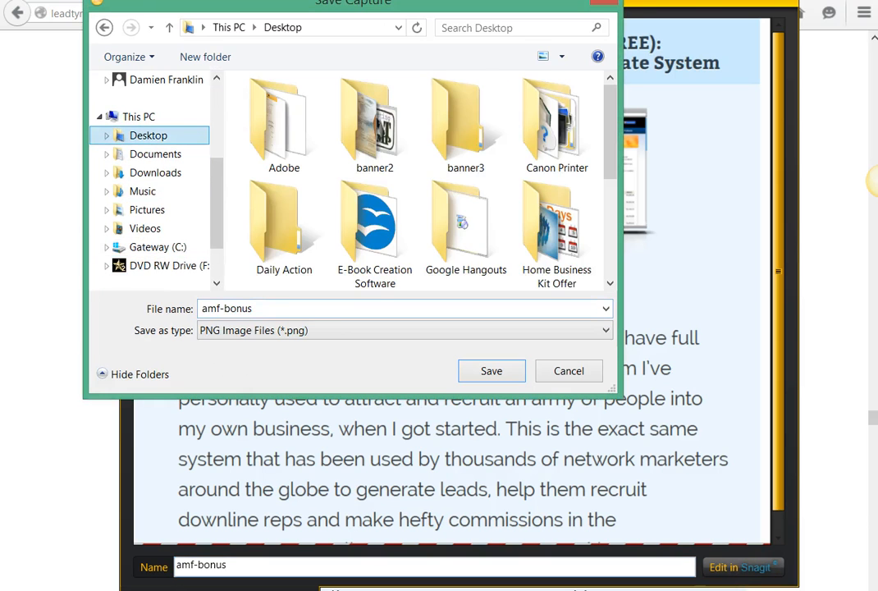
left_click(491, 371)
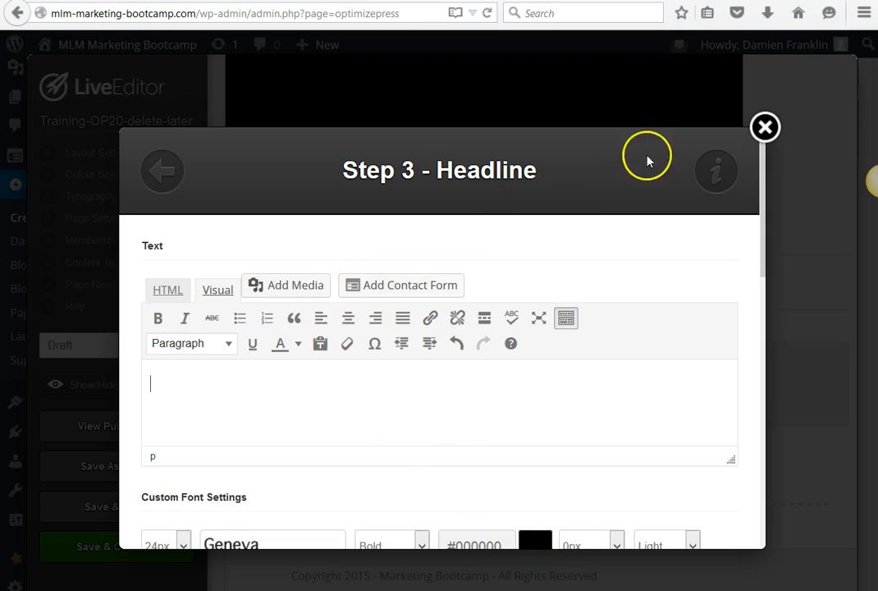
Set the copied headline's text to "Fast Action Bonuses" and apply it to the page.
left_click(290, 383)
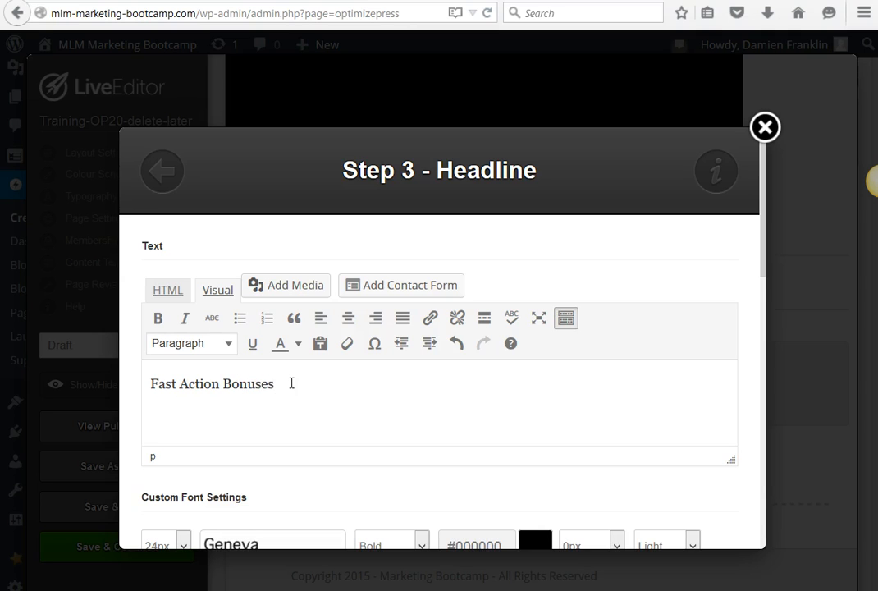
scroll(291, 382, "down", 10)
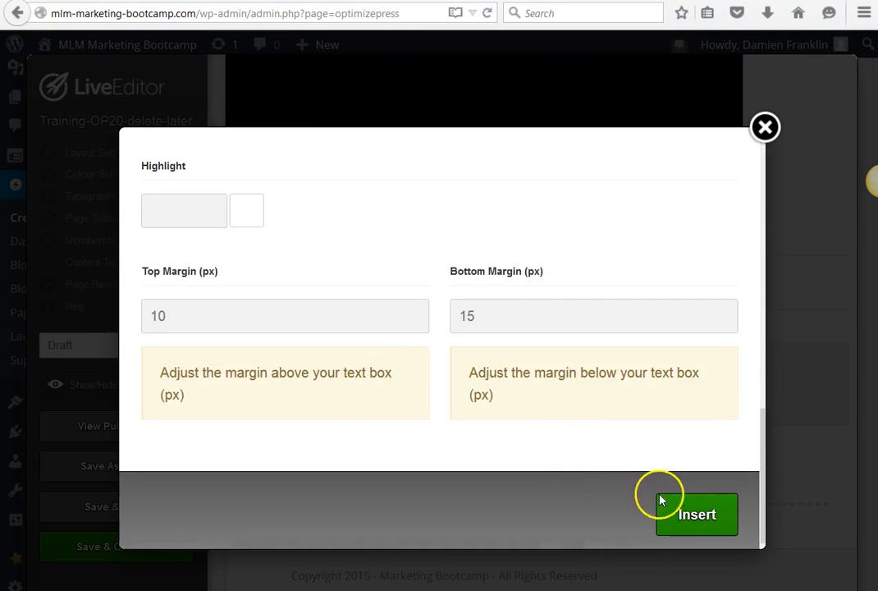
left_click(697, 517)
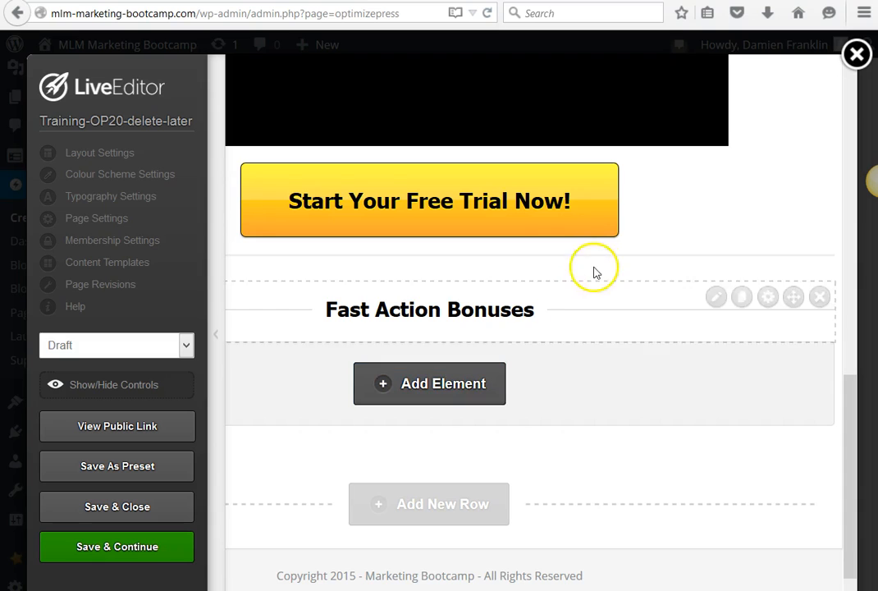
Duplicate the divider under the free-trial button and move the copy below the "Fast Action Bonuses" headline.
left_click(739, 252)
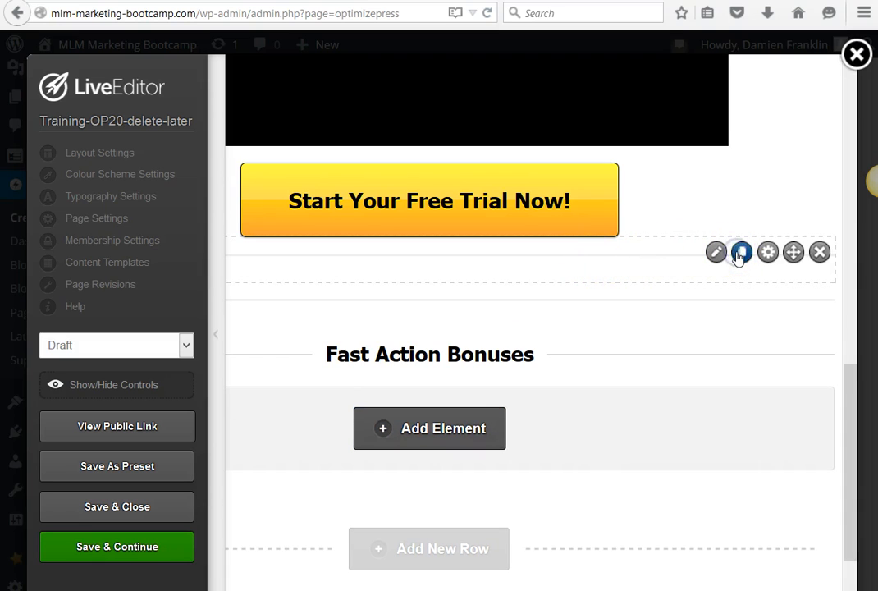
left_click_drag(793, 297, 785, 351)
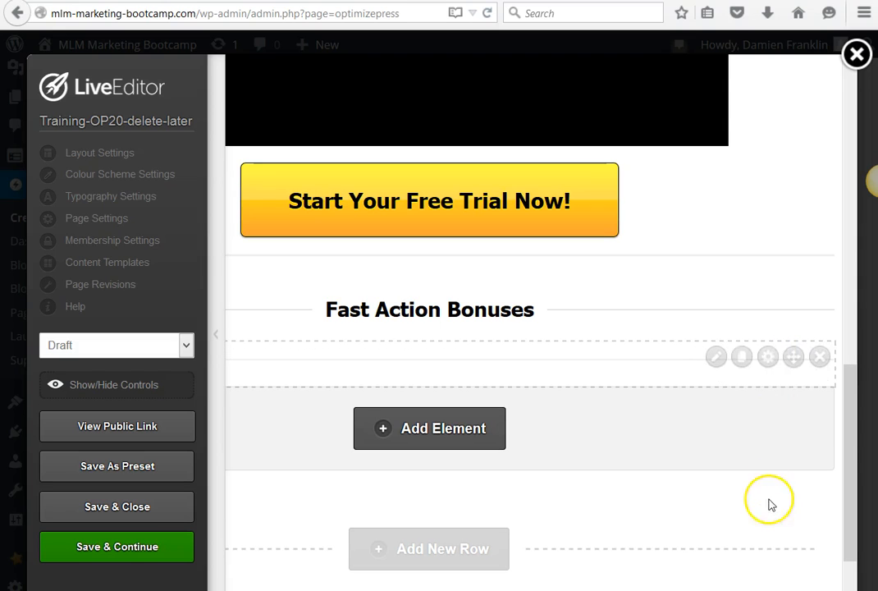
Start a new Images element in the row with the "Fast Action Bonuses" headline, using the first plain captioned style.
left_click(464, 428)
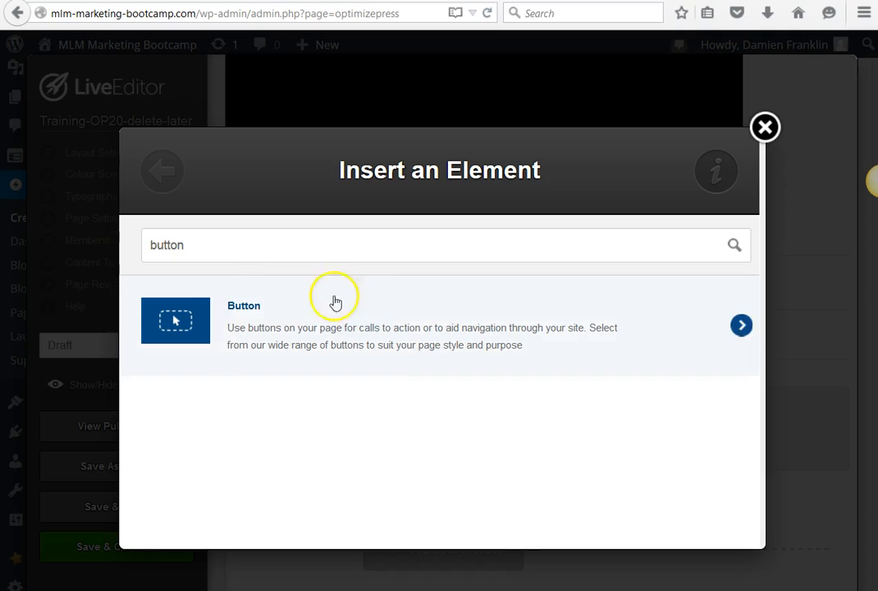
left_click_drag(206, 251, 73, 250)
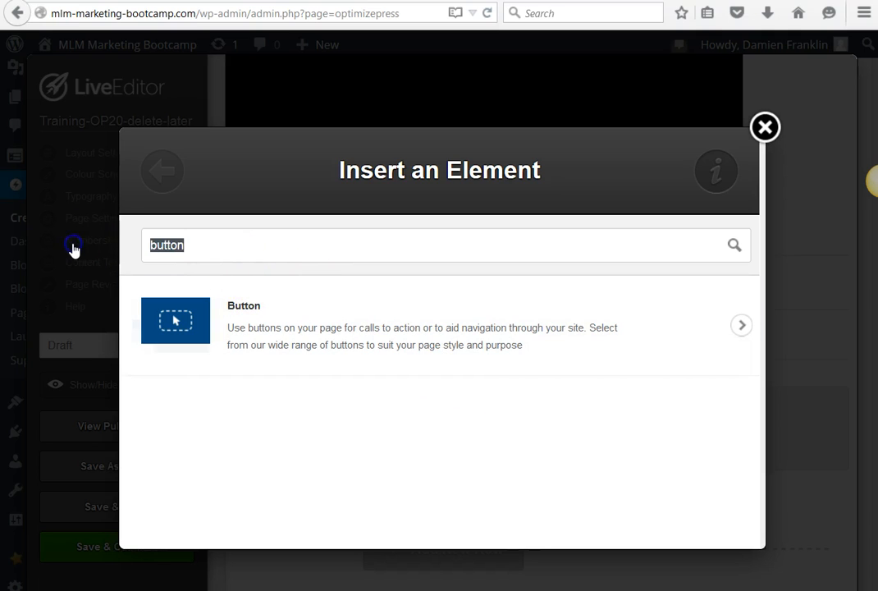
type("image")
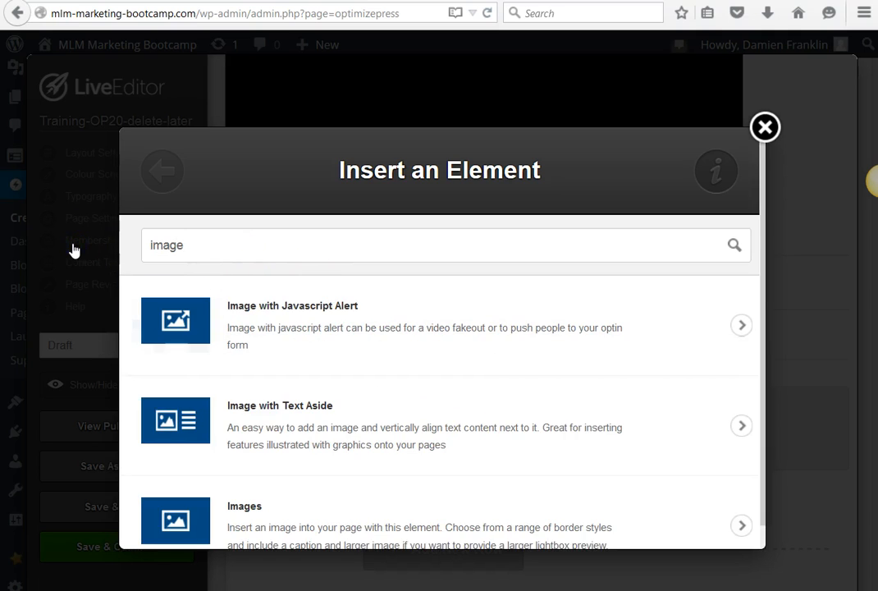
left_click(335, 509)
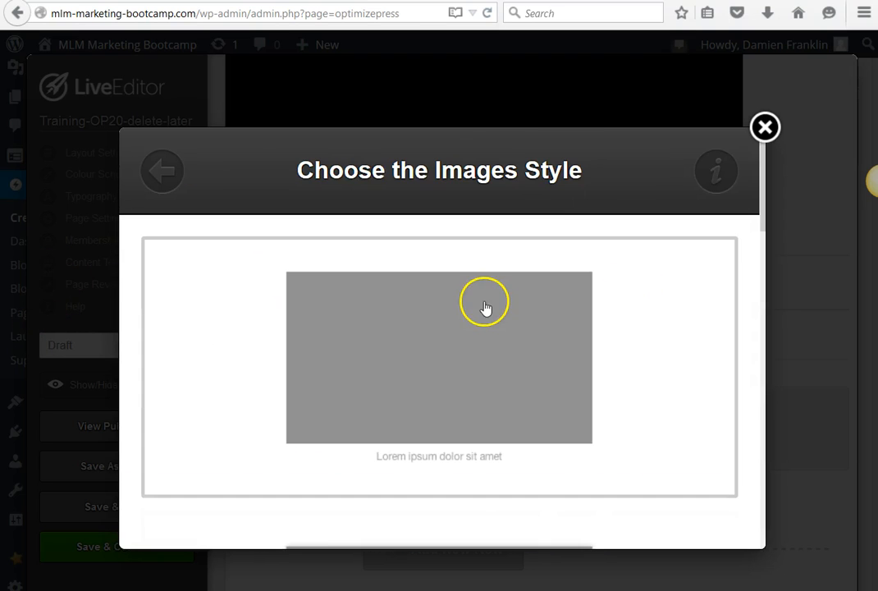
left_click(469, 358)
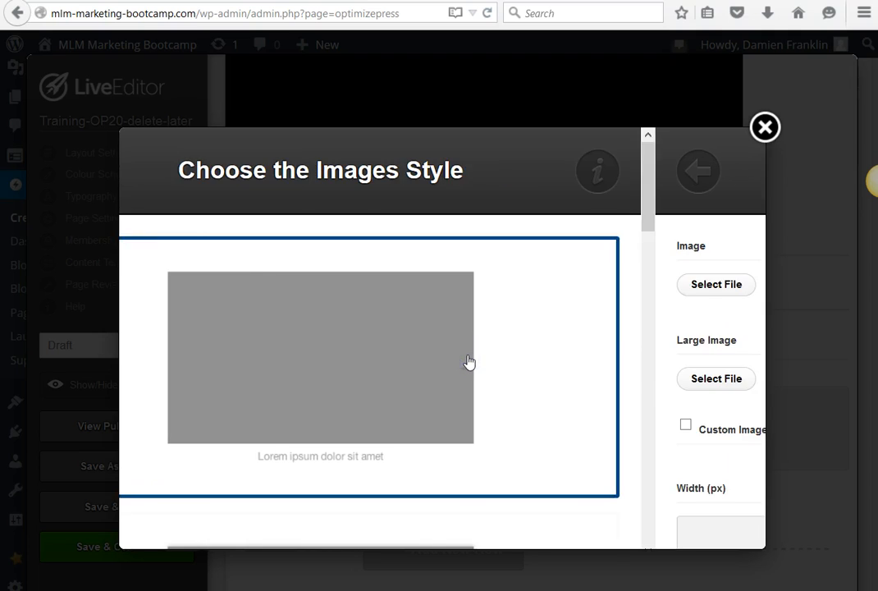
Upload the amf-bonus PNG from the Desktop as the file for the new Images element.
left_click(198, 286)
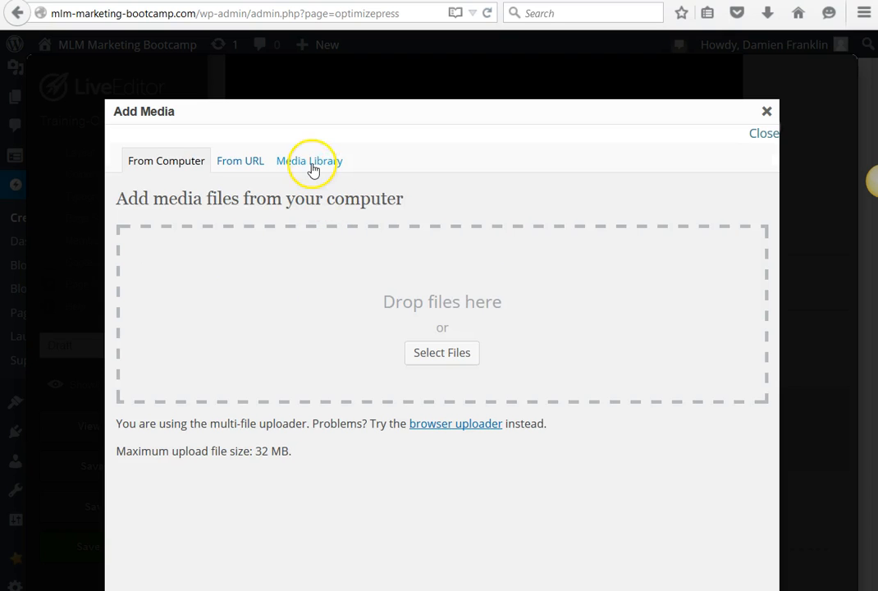
left_click(463, 358)
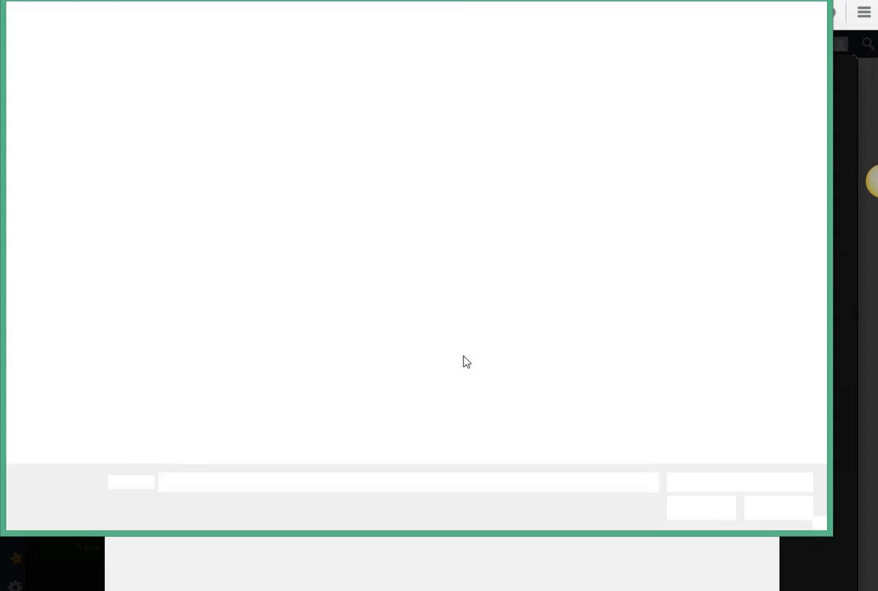
left_click_drag(818, 229, 826, 341)
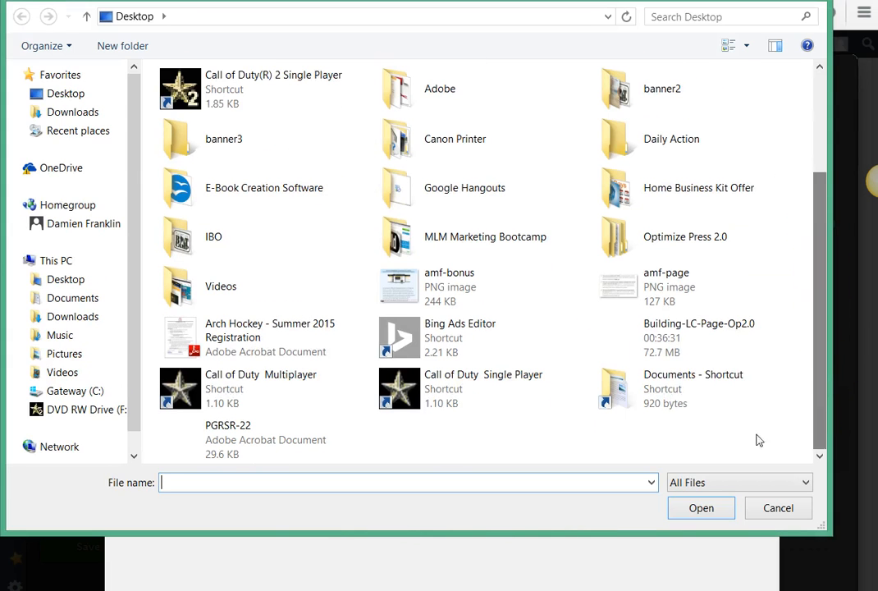
left_click(673, 301)
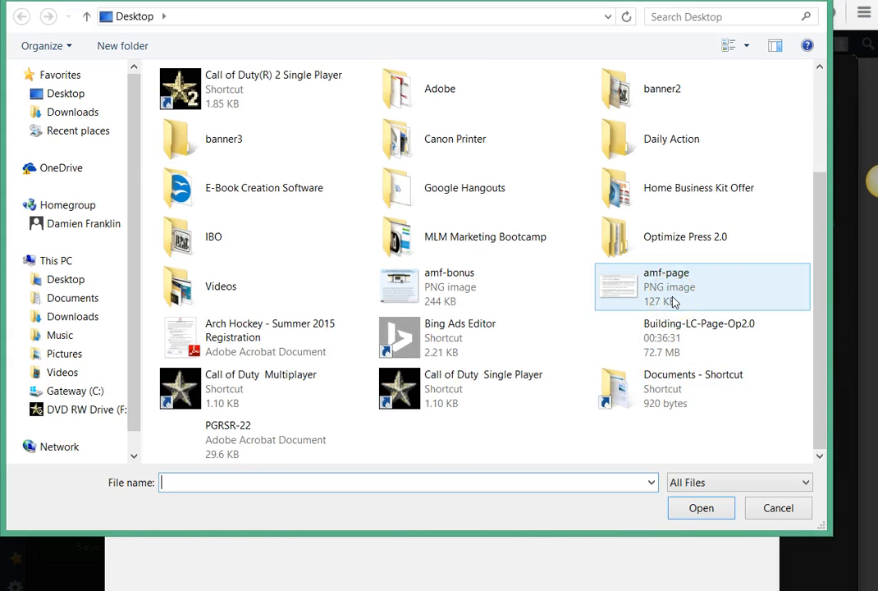
left_click(246, 431)
left_click(405, 334)
left_click(435, 295)
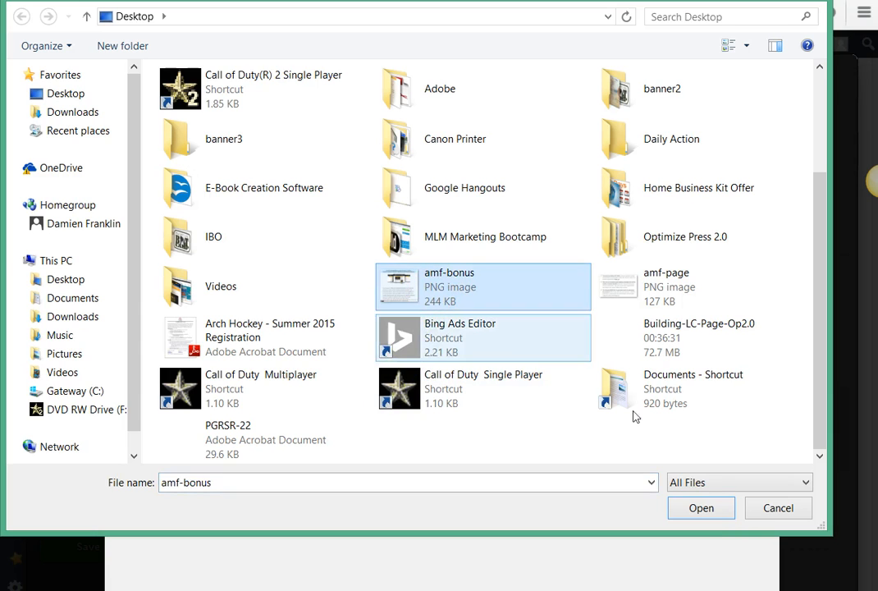
left_click(689, 508)
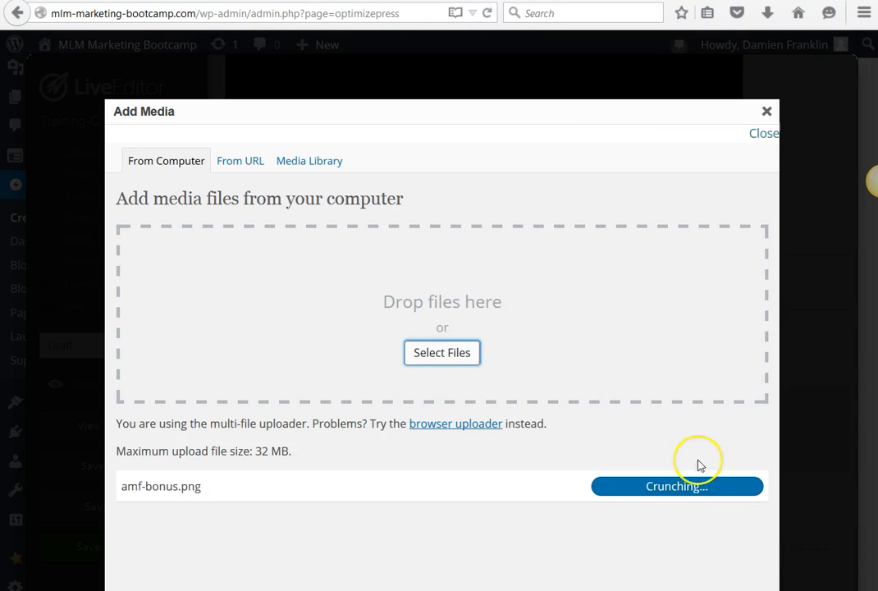
Use the uploaded amf-bonus picture, centered at full size, as the element's image.
scroll(459, 394, "down", 4)
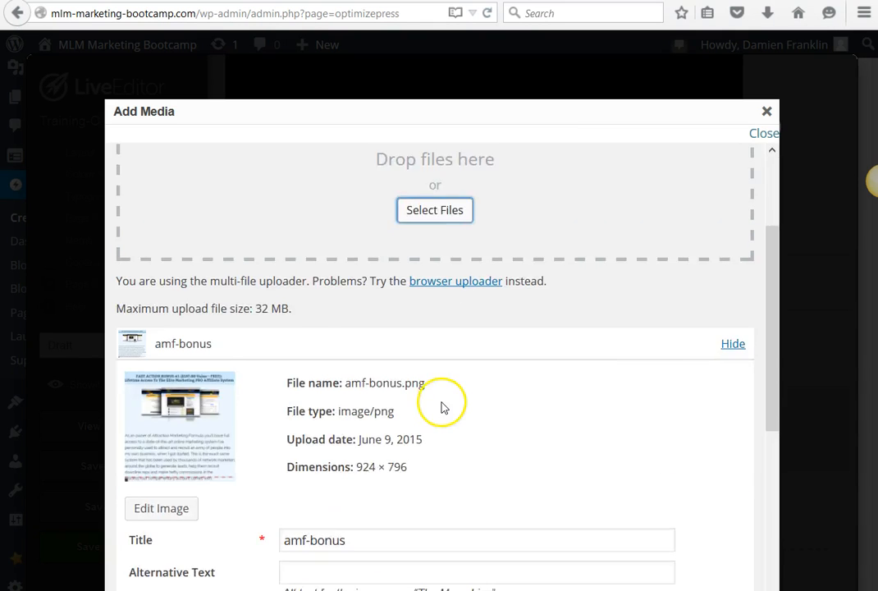
scroll(393, 392, "down", 2)
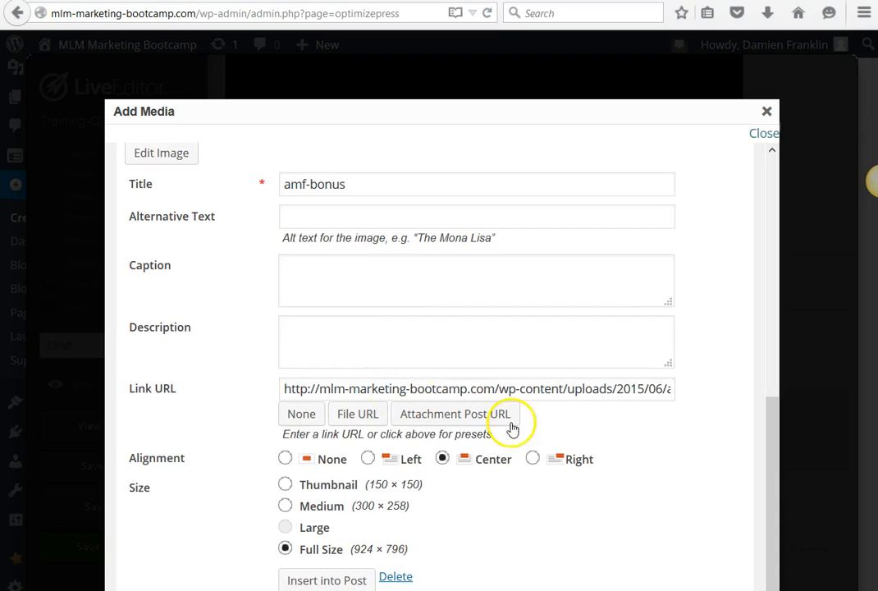
left_click(325, 577)
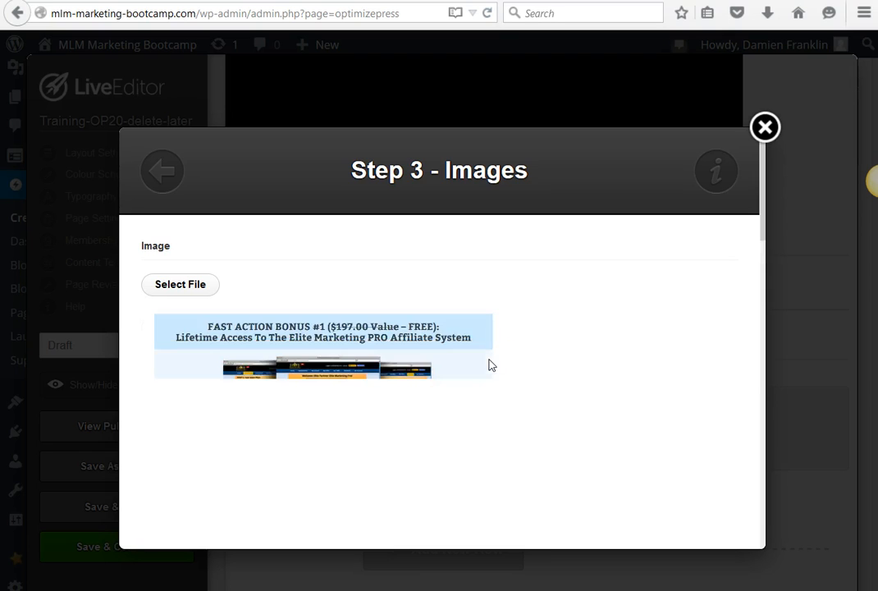
Set the image's top margin to 5 px, insert the element into the page and check how it looks under the headline.
scroll(490, 365, "down", 3)
scroll(489, 365, "down", 6)
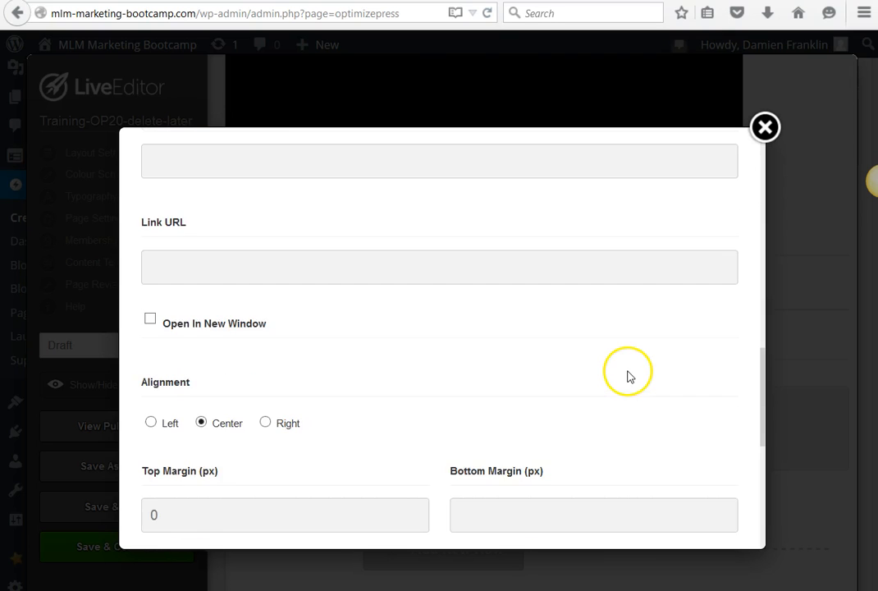
scroll(627, 371, "down", 5)
scroll(398, 198, "up", 1)
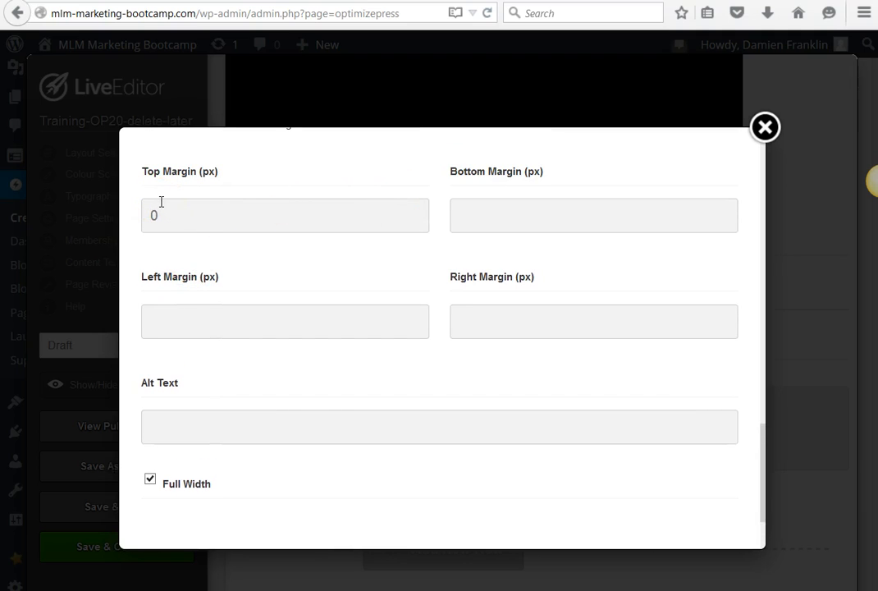
left_click_drag(176, 214, 99, 215)
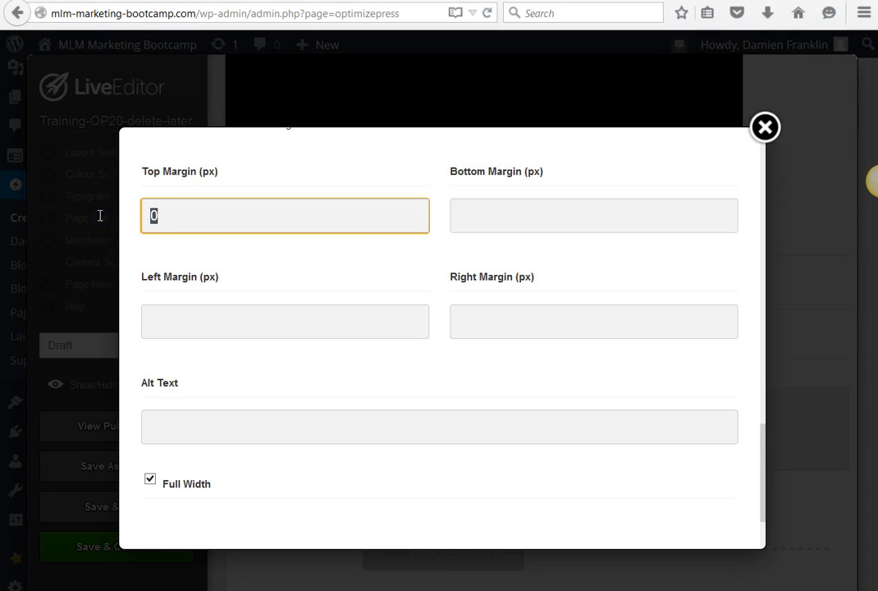
scroll(549, 278, "down", 2)
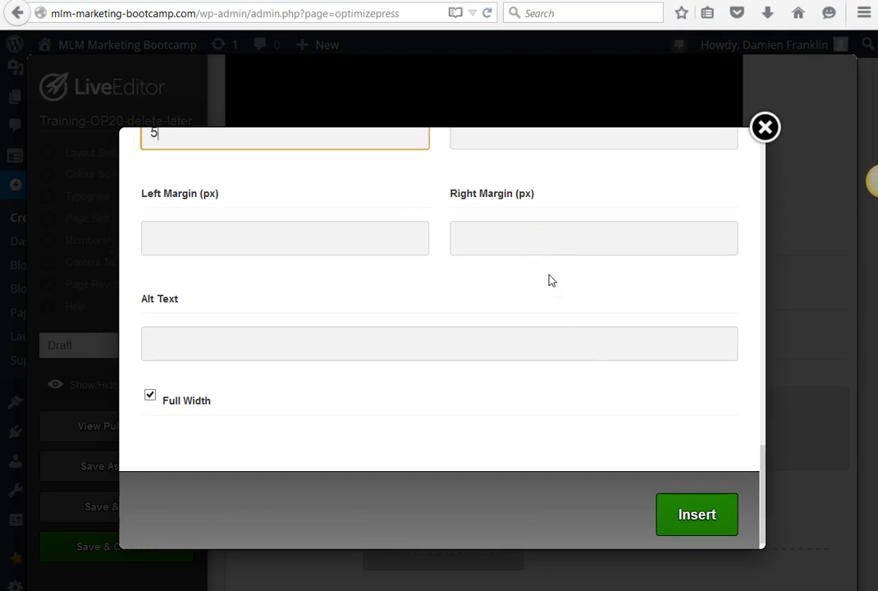
left_click(681, 518)
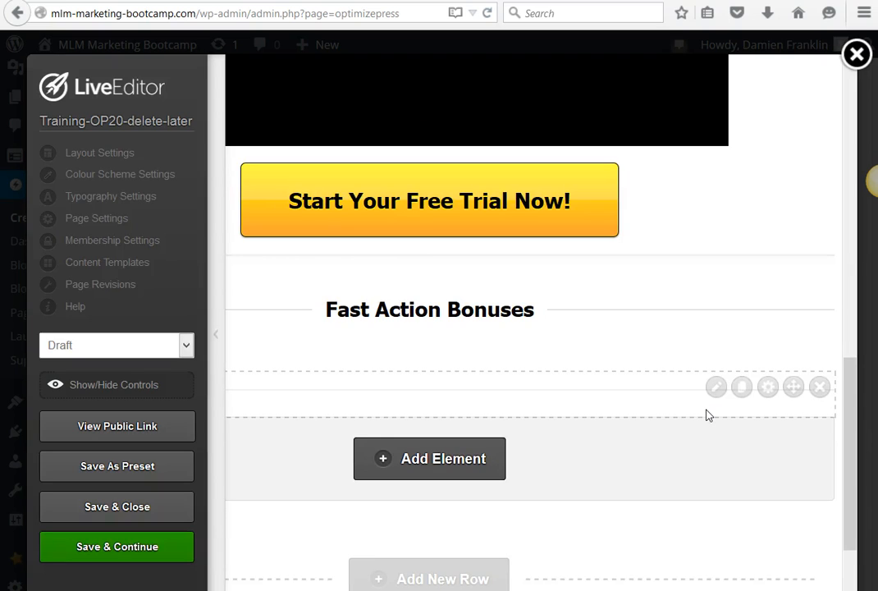
scroll(708, 415, "down", 8)
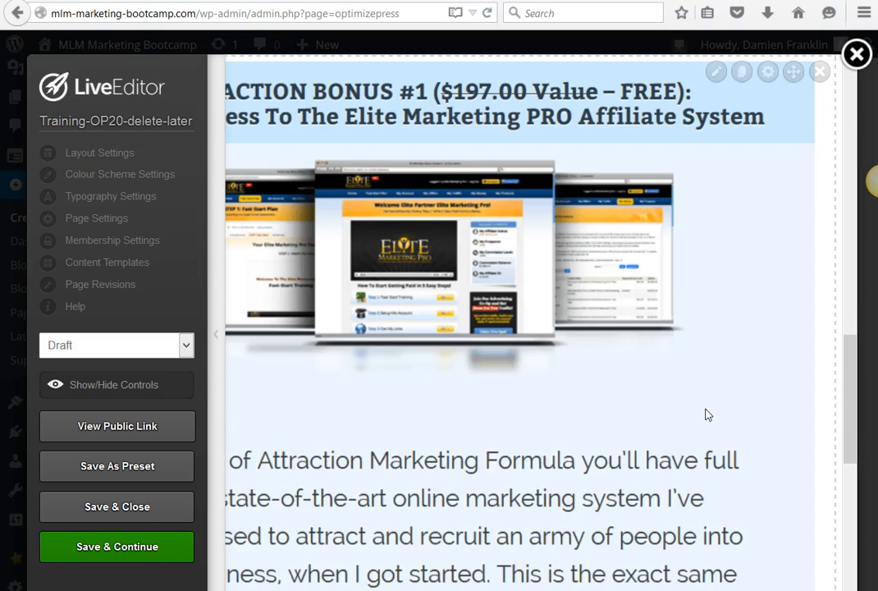
scroll(708, 415, "down", 3)
scroll(709, 415, "up", 8)
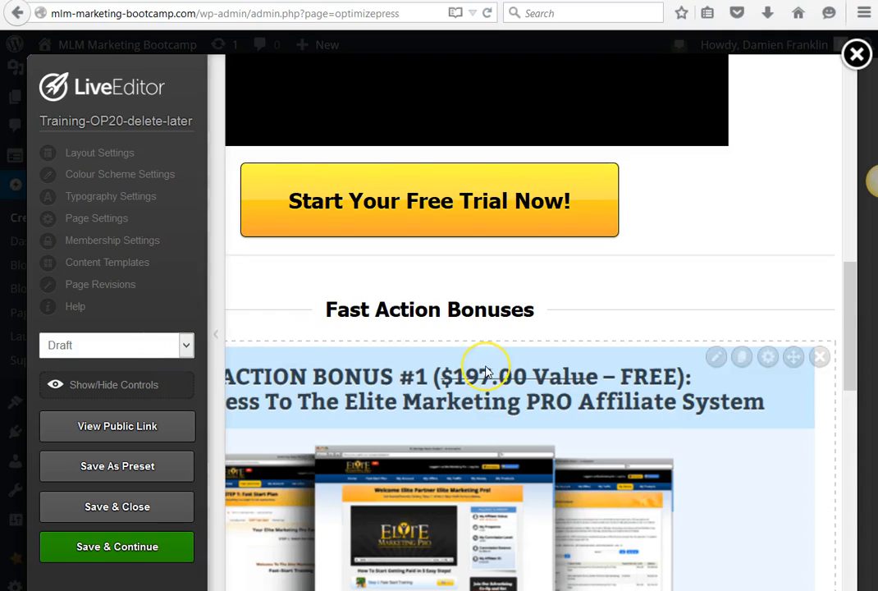
Search the insertable elements for "image" and "text" options for the area below the bonus picture.
scroll(492, 369, "down", 10)
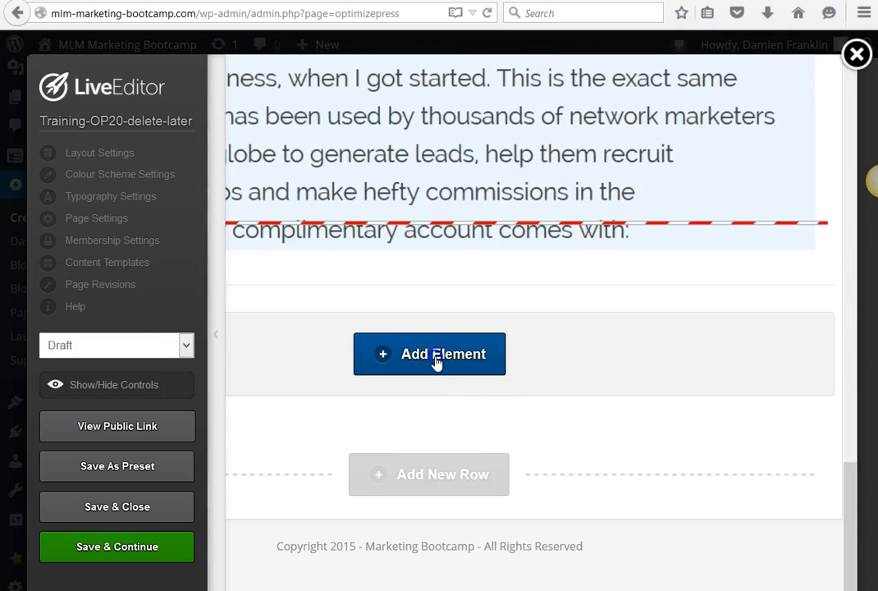
left_click(437, 354)
type("image")
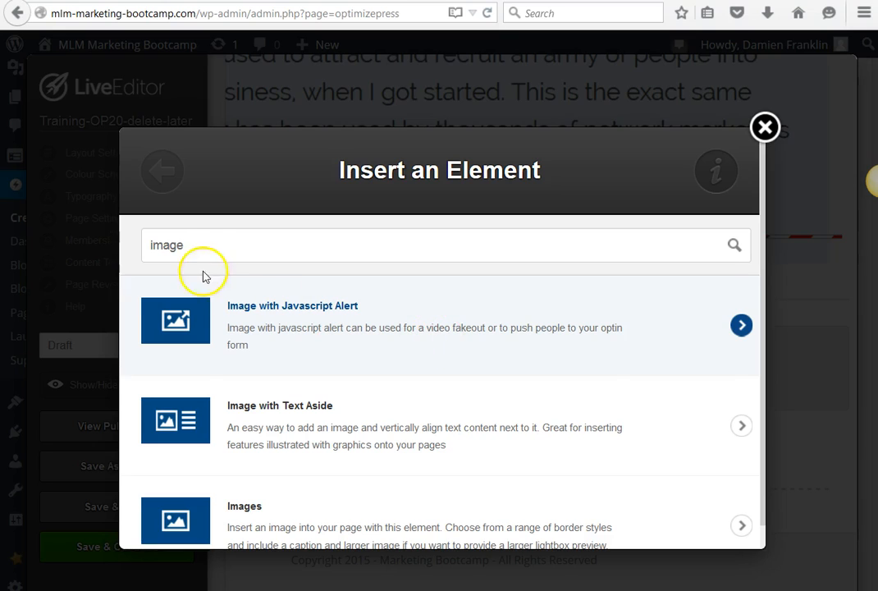
left_click_drag(197, 246, 101, 245)
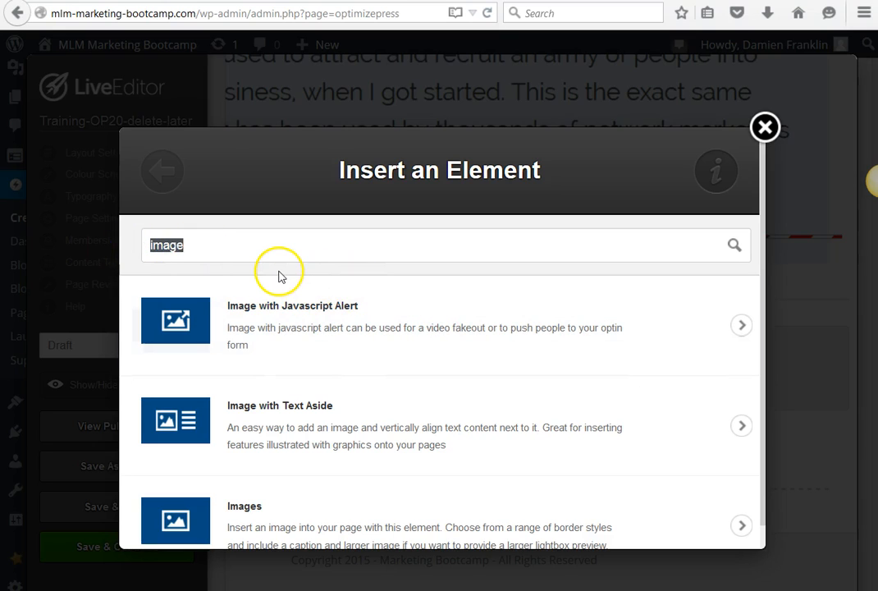
type("te")
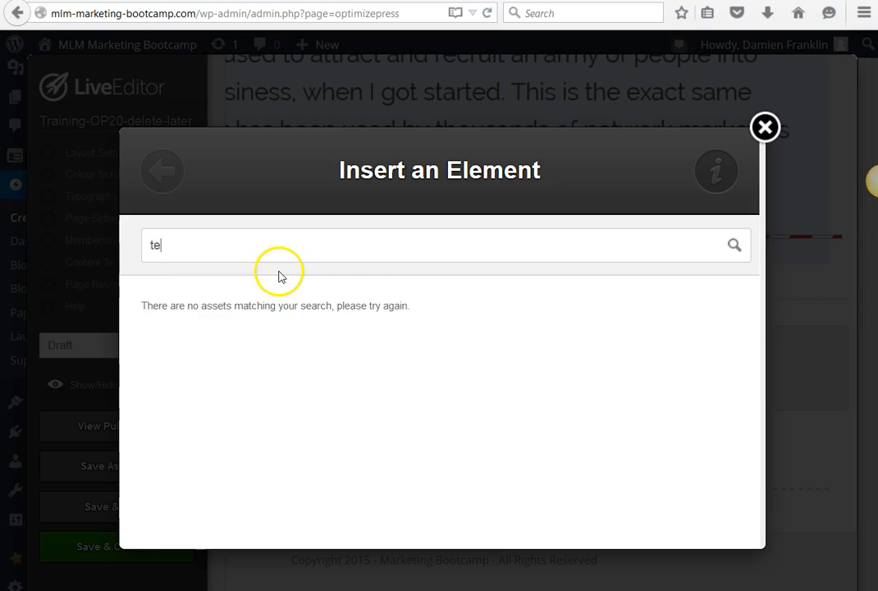
type("zxt")
scroll(346, 316, "down", 1)
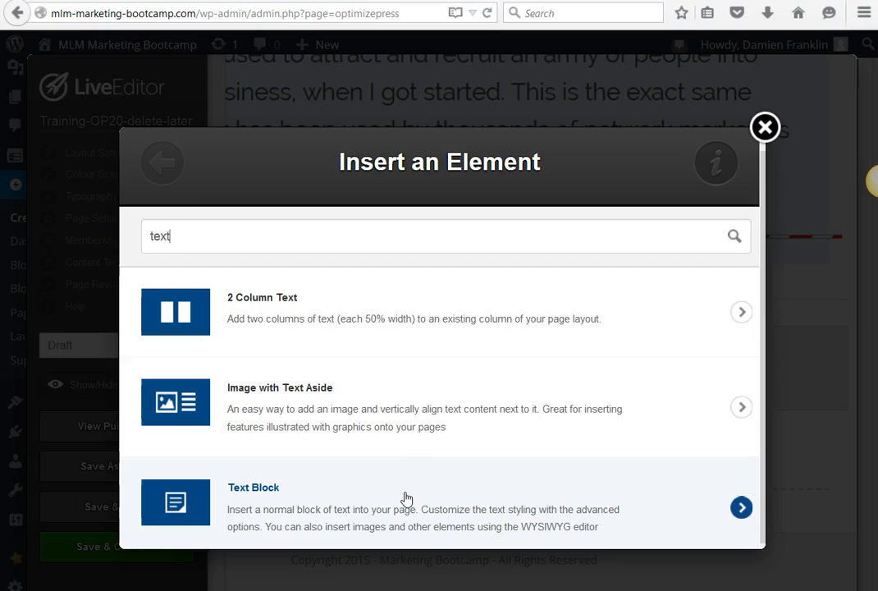
Search the insertable elements for "bullet" and close the element chooser without inserting anything.
double_click(140, 239)
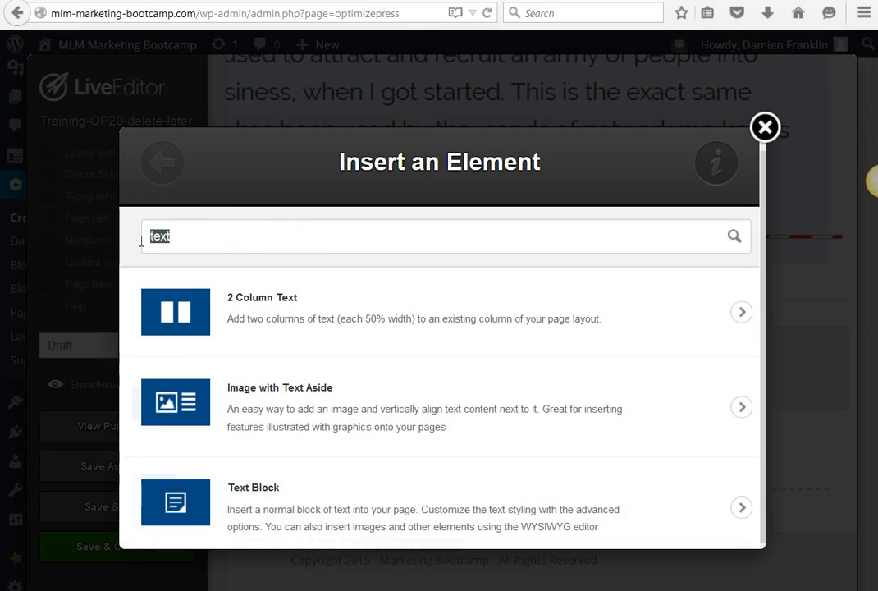
type("bullt")
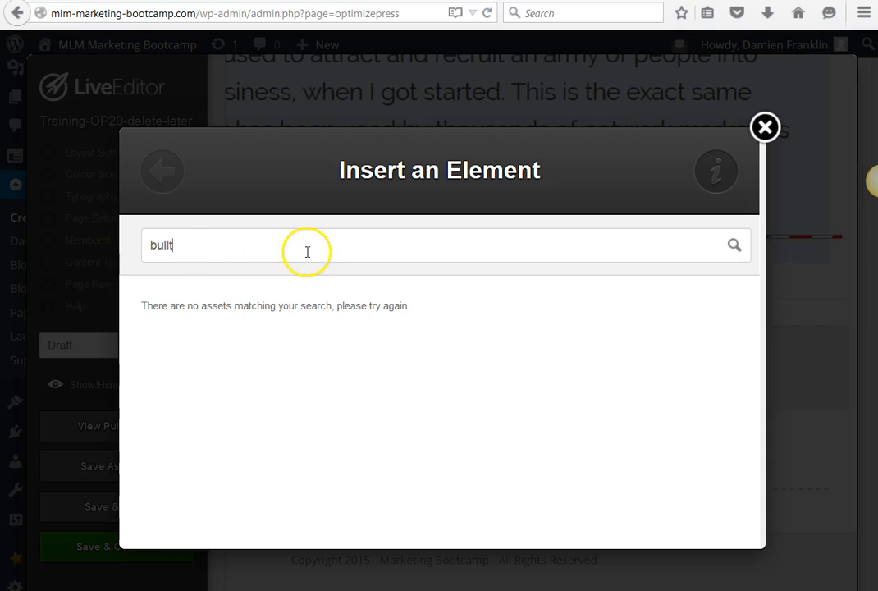
key("BackSpace")
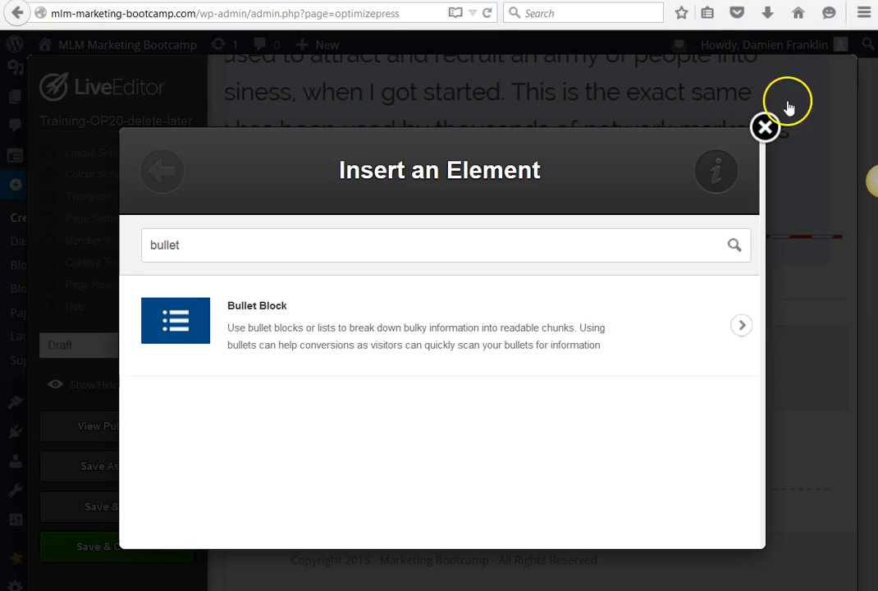
left_click(765, 127)
Review the capture page in LiveEditor from the headline and video through the Fast Action Bonus #1 picture to the footer.
scroll(484, 212, "up", 6)
scroll(486, 213, "down", 2)
scroll(484, 213, "down", 6)
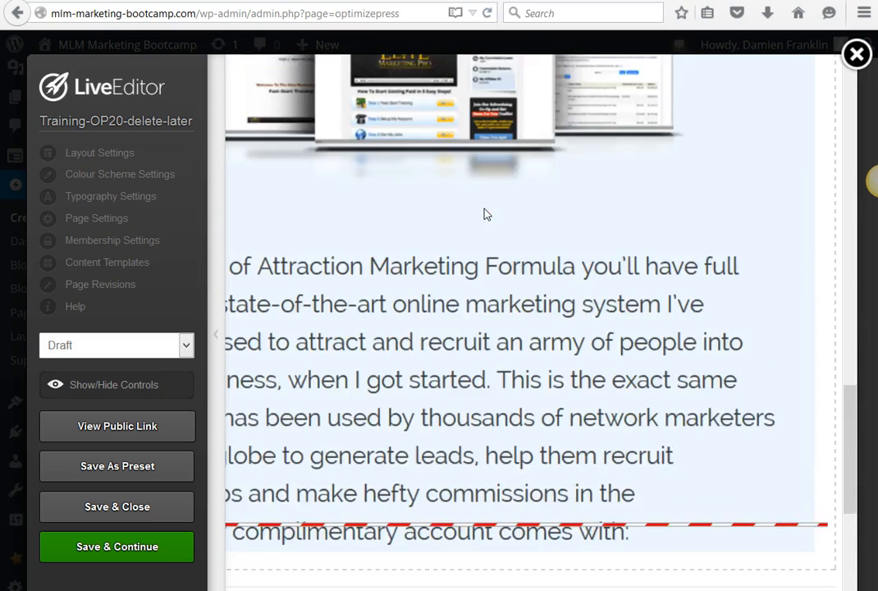
scroll(484, 213, "up", 4)
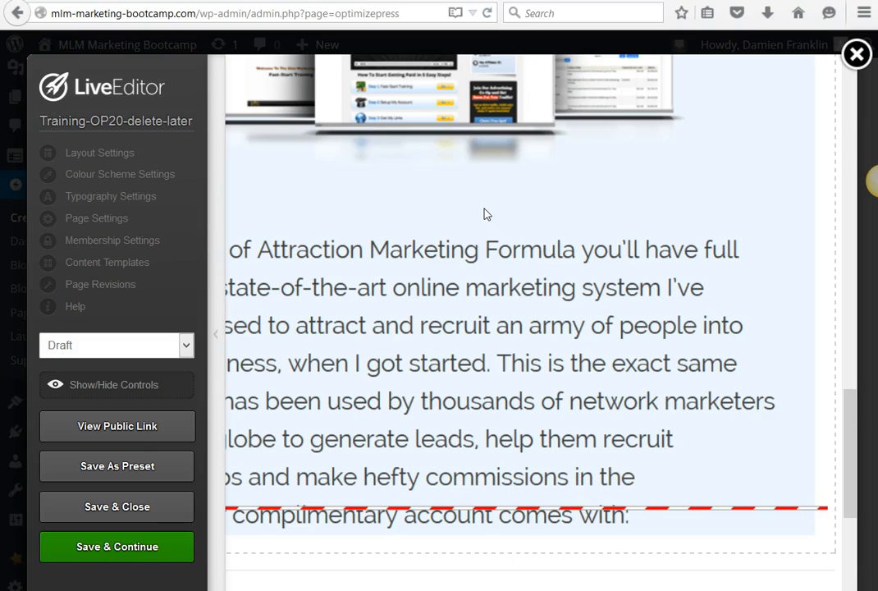
scroll(484, 214, "up", 10)
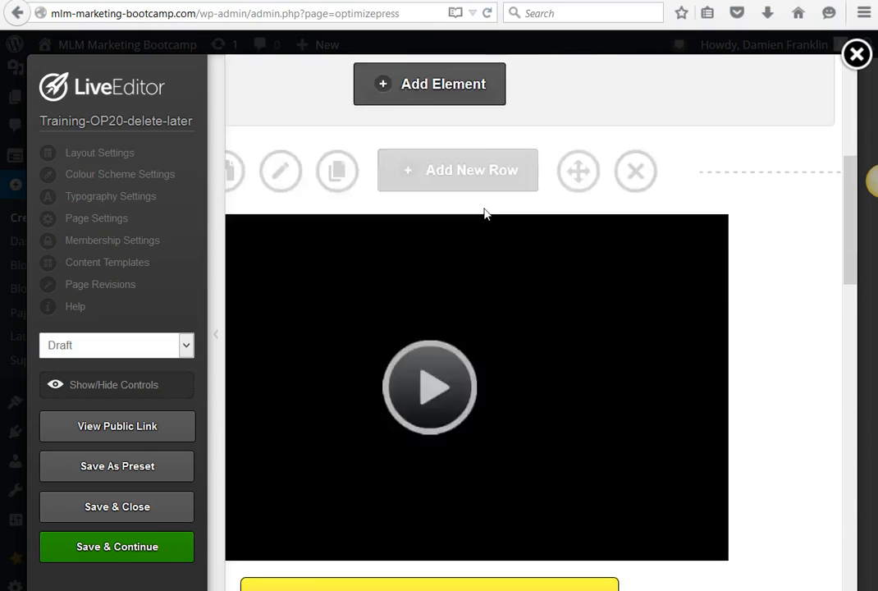
scroll(484, 214, "down", 8)
scroll(484, 214, "up", 7)
scroll(484, 214, "up", 1)
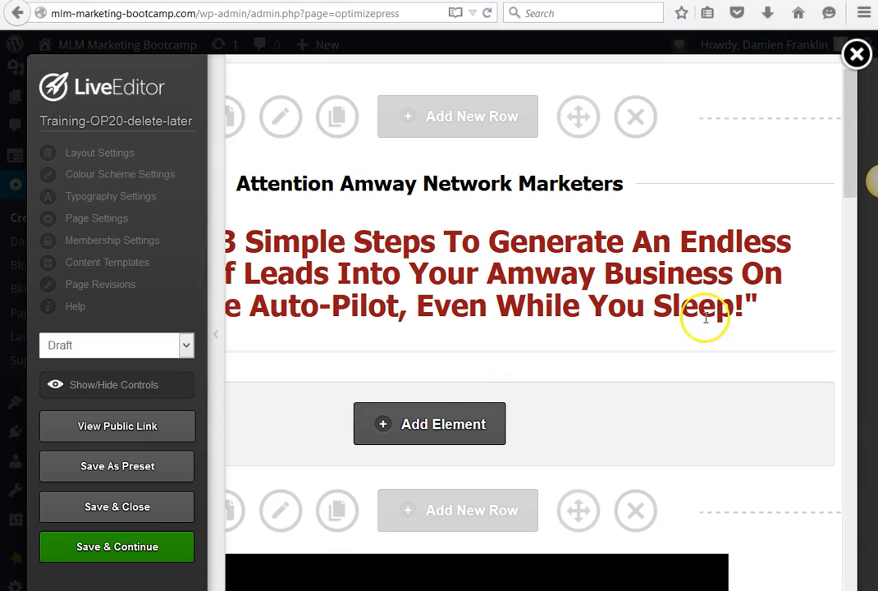
scroll(574, 225, "down", 10)
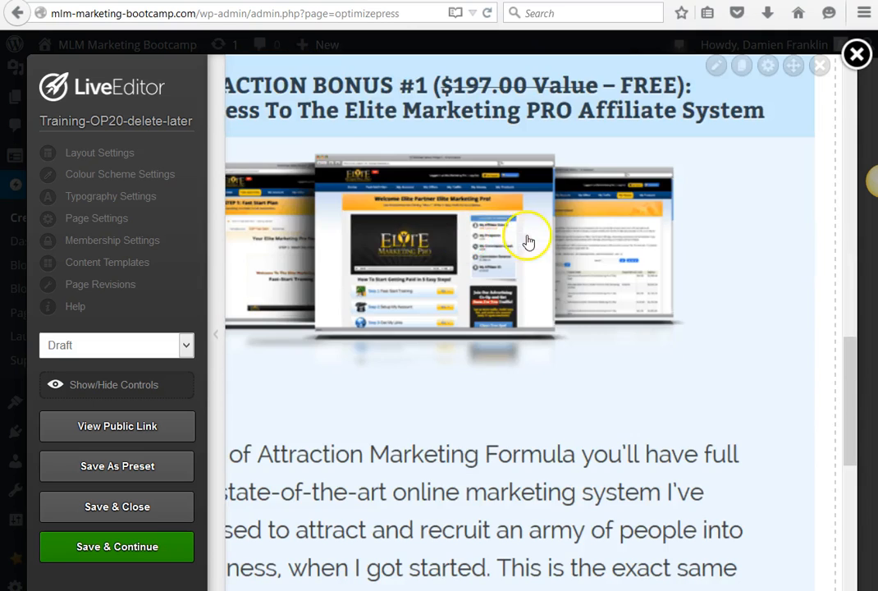
scroll(337, 128, "down", 2)
scroll(410, 173, "down", 5)
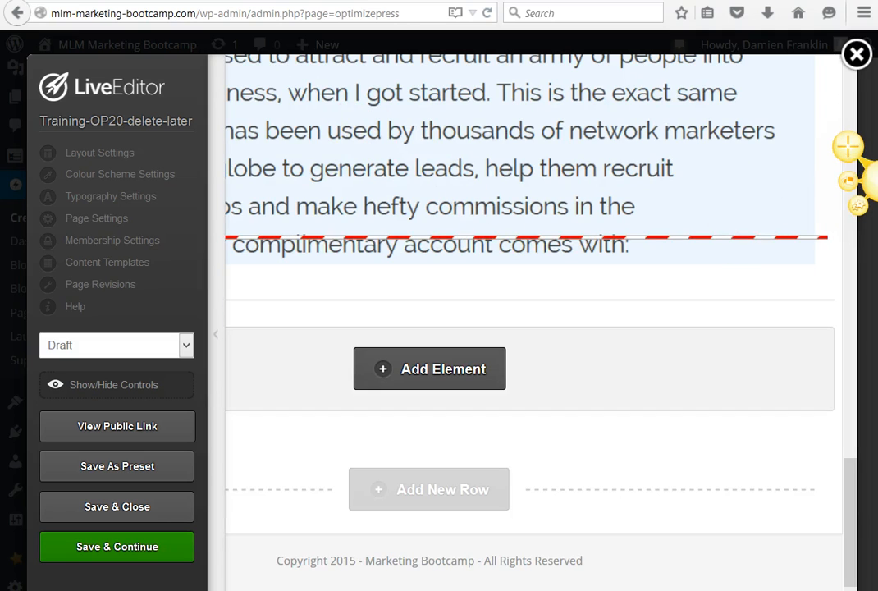
scroll(509, 59, "up", 3)
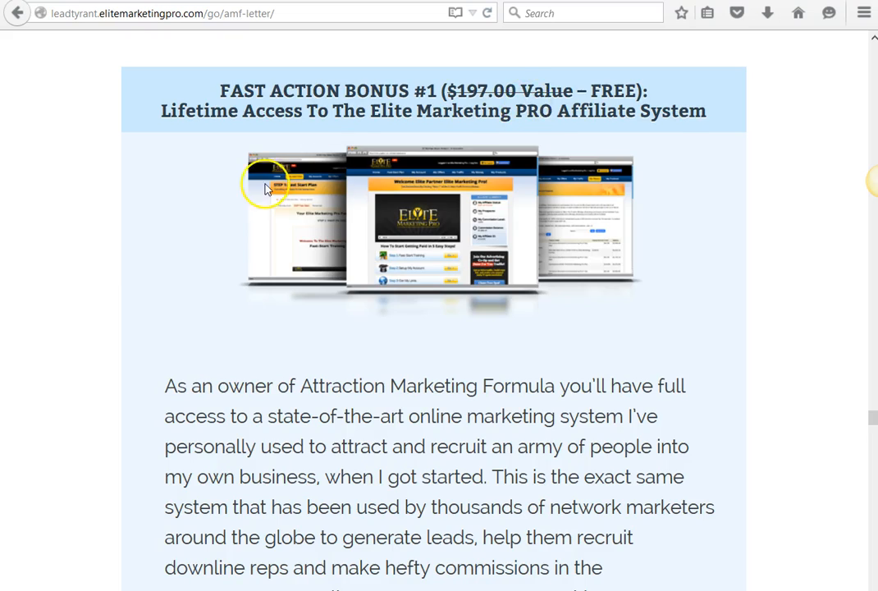
Examine the Fast Action Bonus #1, #2 and #3 sections on the amf-letter sales page as source material for the bonuses.
scroll(265, 189, "down", 15)
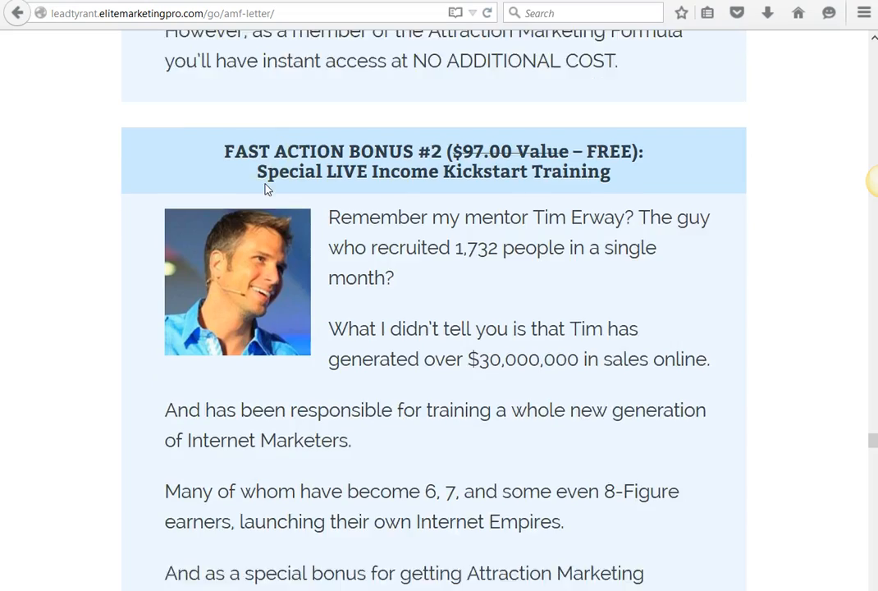
scroll(274, 186, "up", 2)
scroll(284, 182, "down", 4)
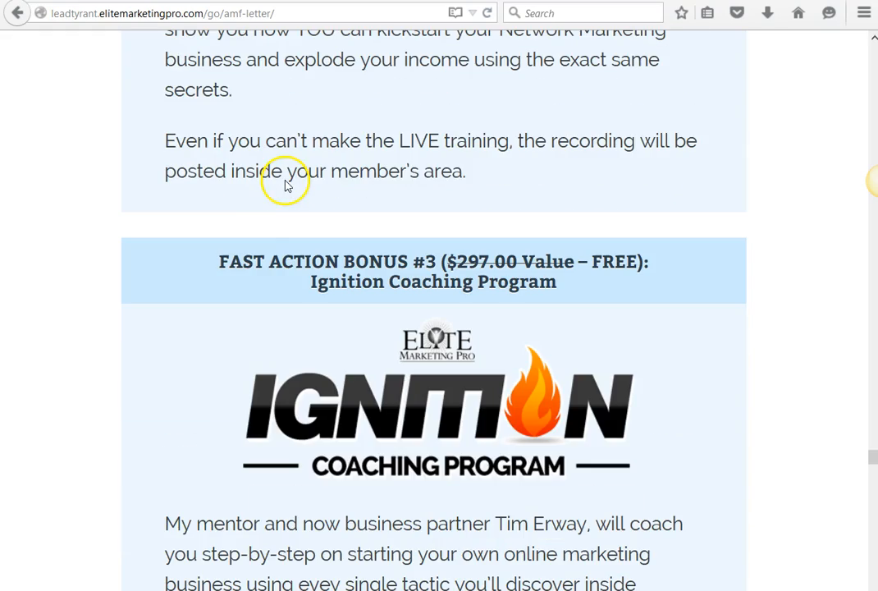
scroll(254, 232, "down", 4)
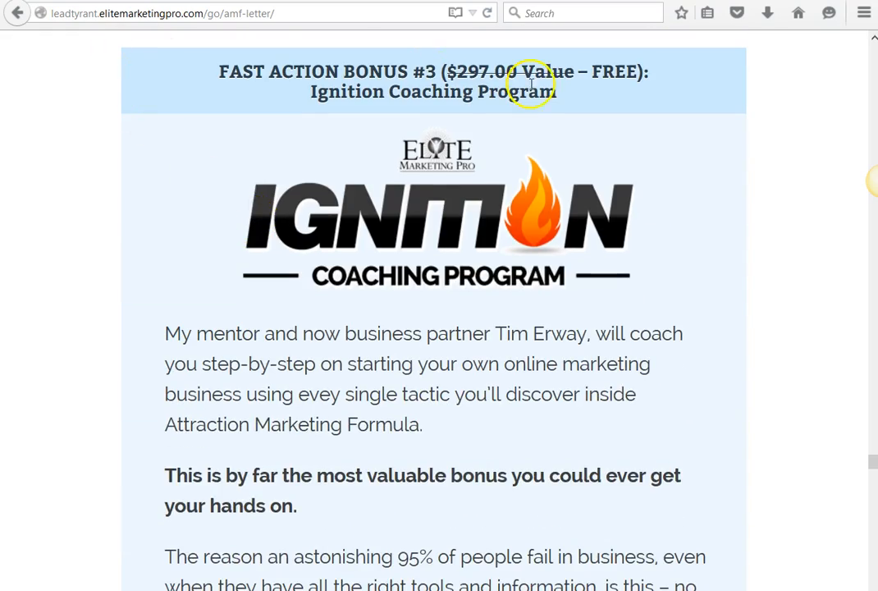
scroll(492, 354, "down", 10)
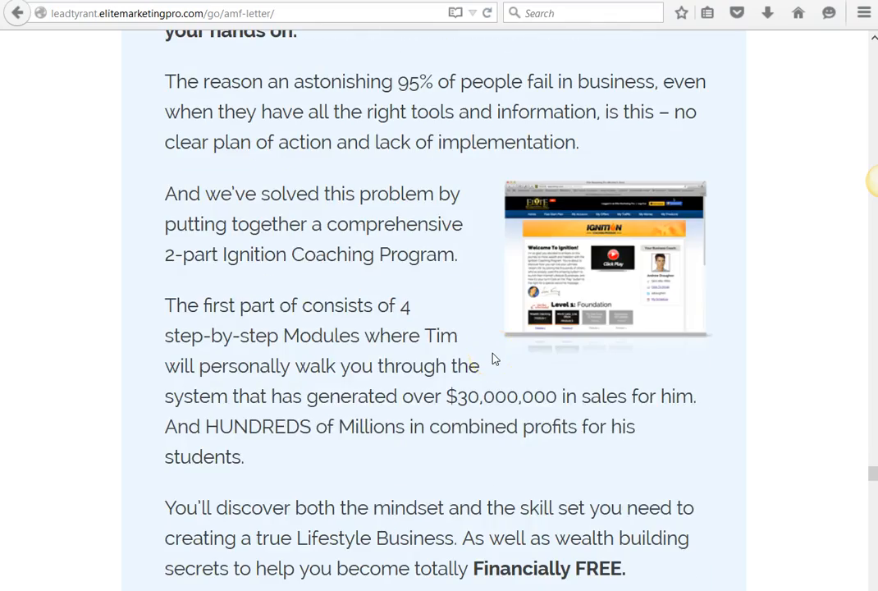
scroll(493, 358, "up", 8)
scroll(403, 285, "up", 4)
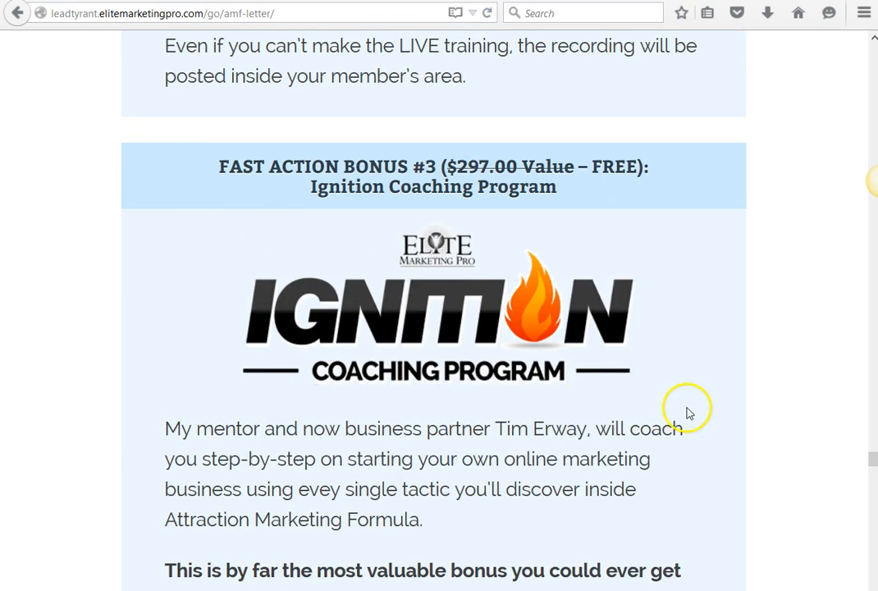
scroll(687, 410, "down", 4)
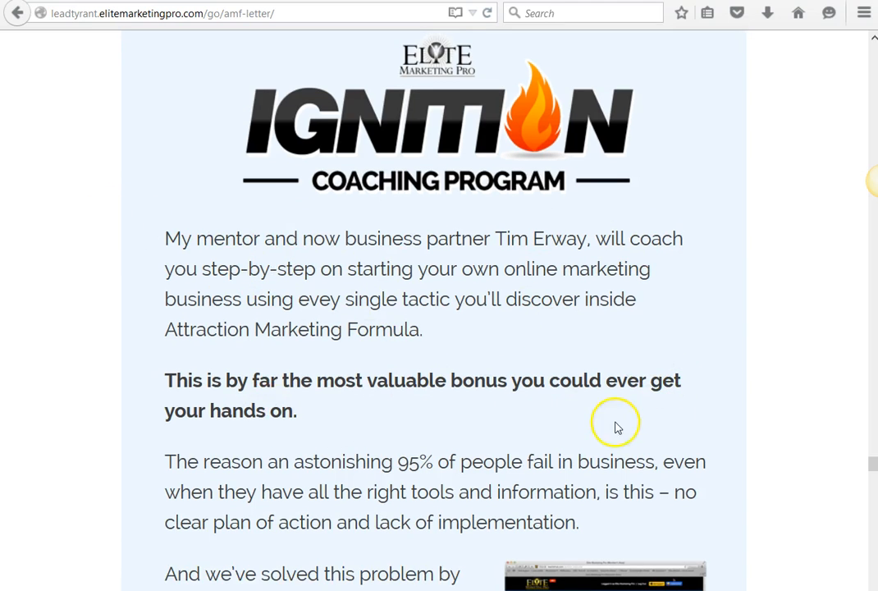
scroll(393, 405, "down", 4)
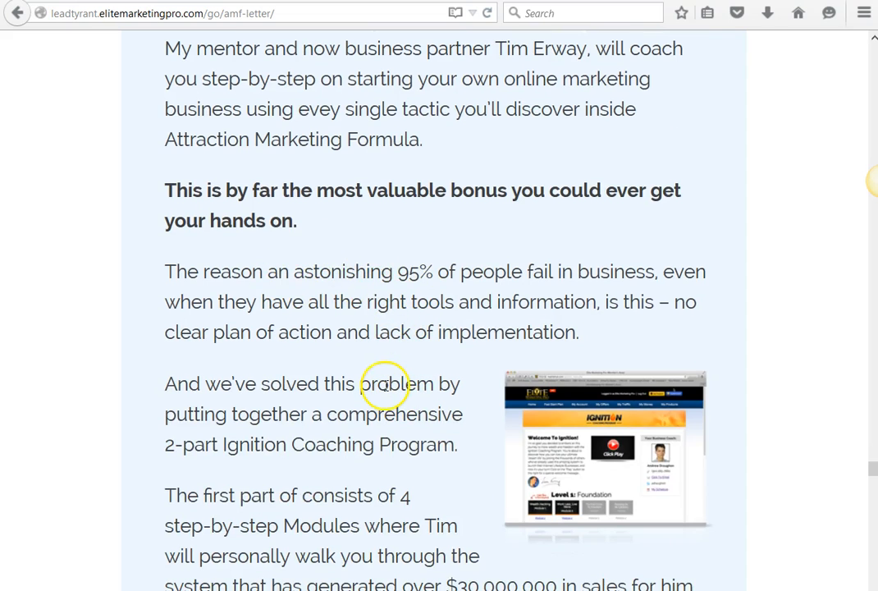
scroll(385, 385, "down", 4)
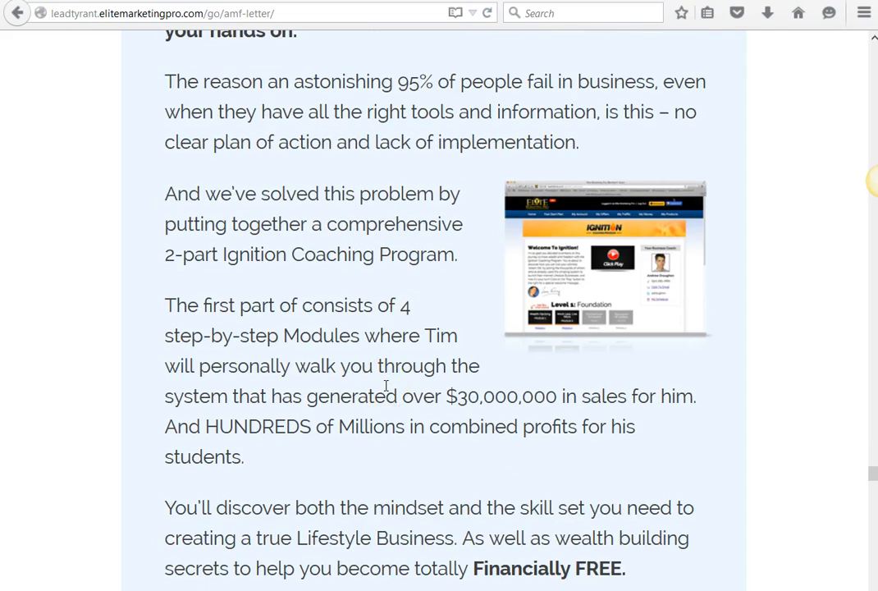
scroll(492, 371, "down", 20)
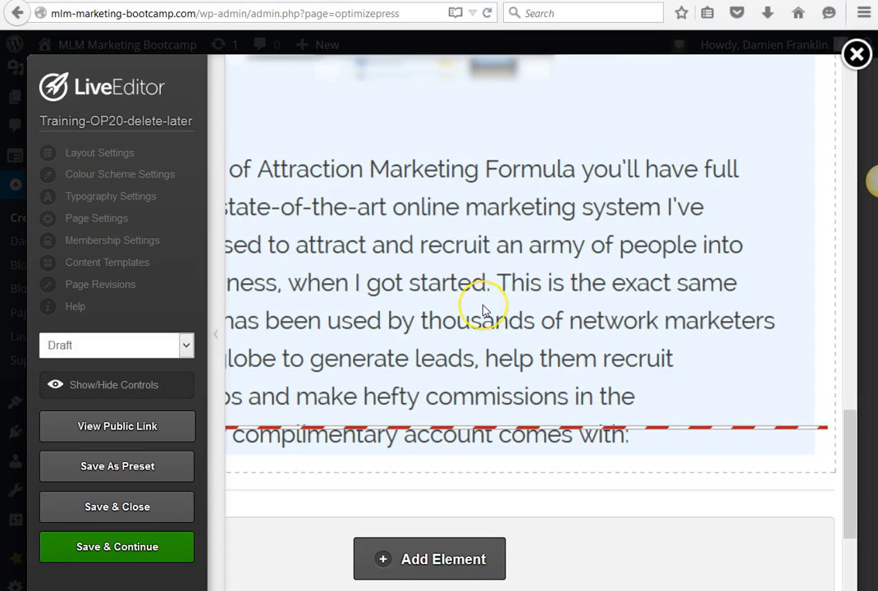
Recheck the capture page in LiveEditor, comparing its headline, trial button and bonus section down to the last empty row.
scroll(484, 310, "up", 2)
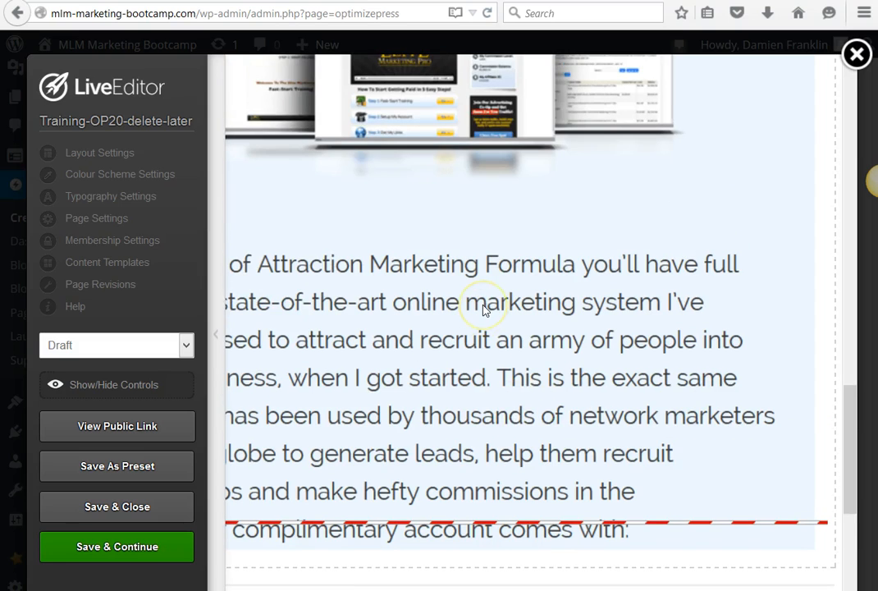
scroll(484, 310, "up", 10)
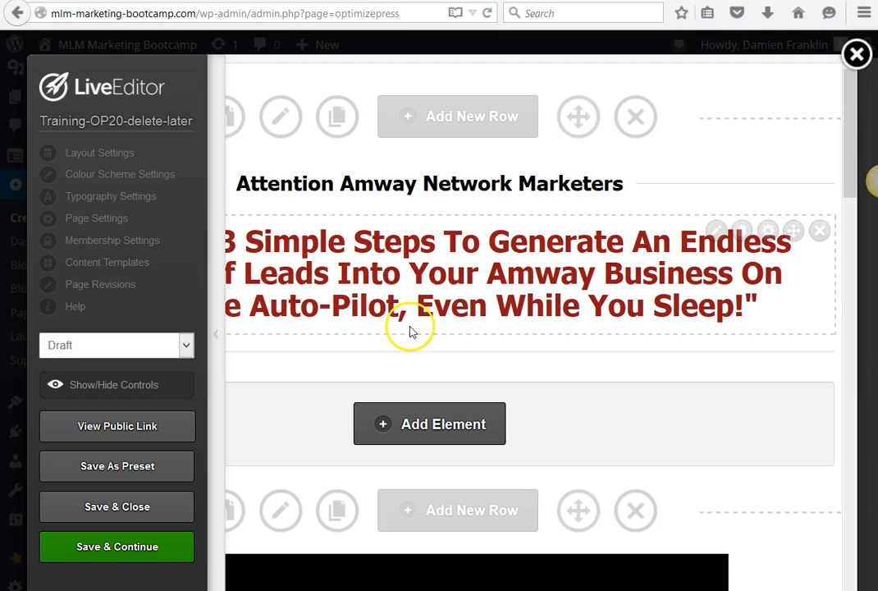
scroll(411, 329, "down", 10)
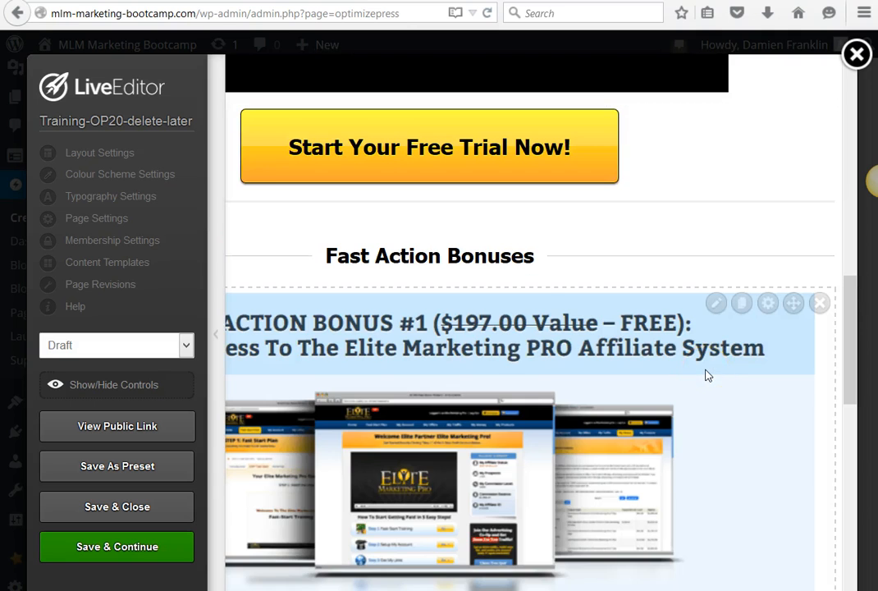
scroll(568, 314, "down", 8)
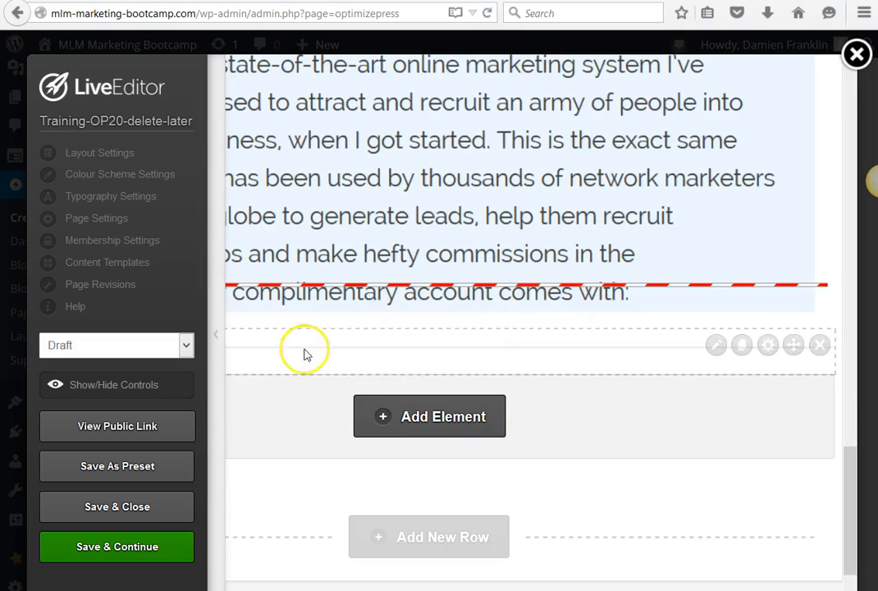
scroll(656, 385, "down", 1)
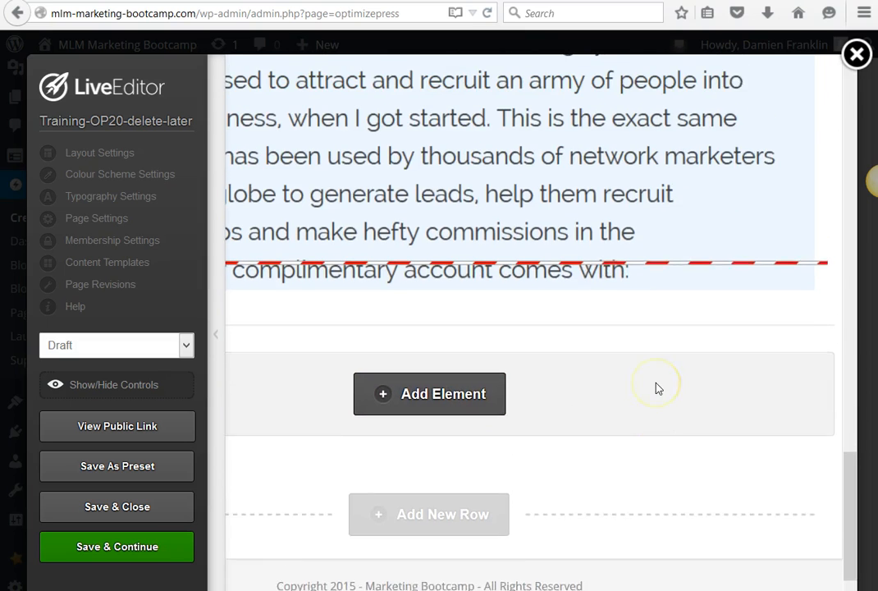
scroll(656, 386, "up", 1)
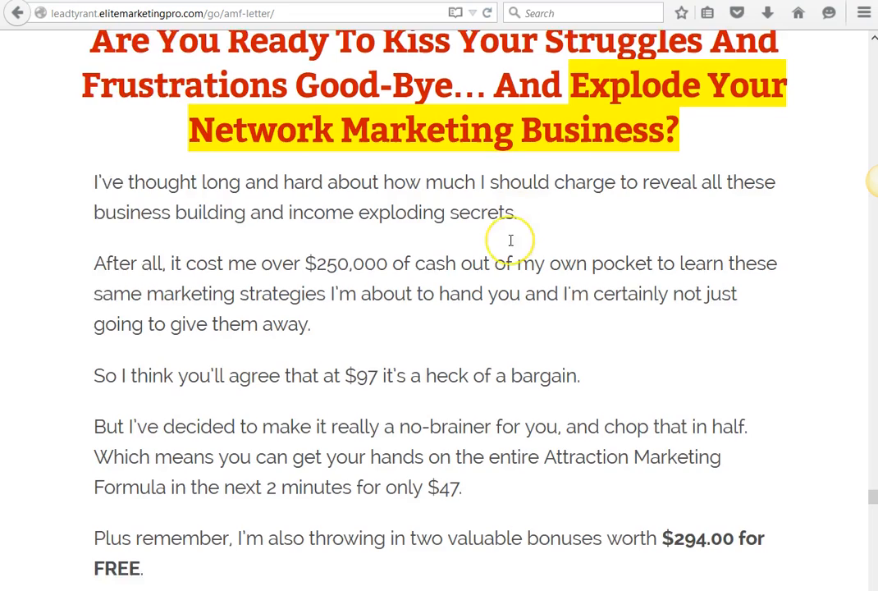
Review the sales letter's pricing text, Attraction Marketing Formula order box and 30-day guarantee as source material for the capture page.
scroll(509, 239, "down", 6)
scroll(509, 245, "up", 3)
scroll(621, 412, "down", 3)
scroll(621, 413, "down", 3)
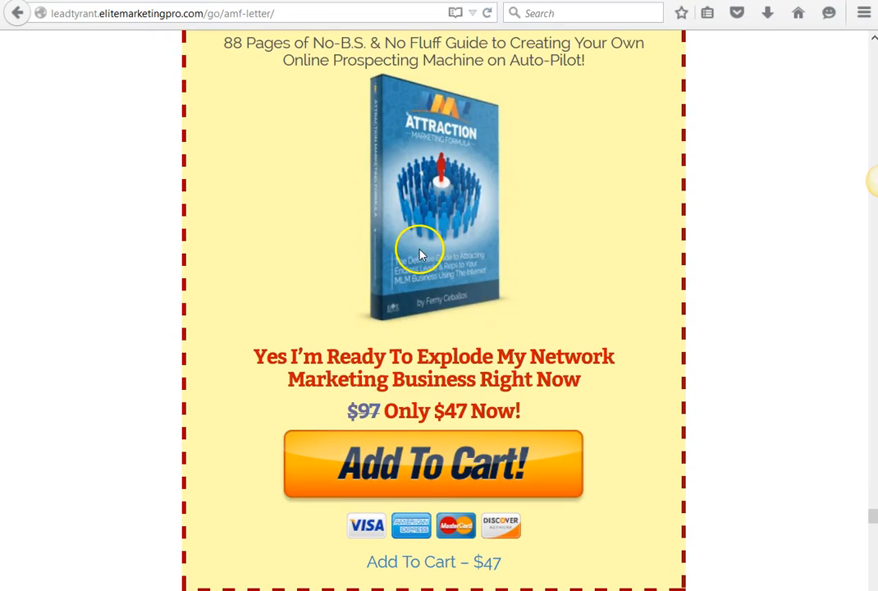
scroll(746, 374, "down", 20)
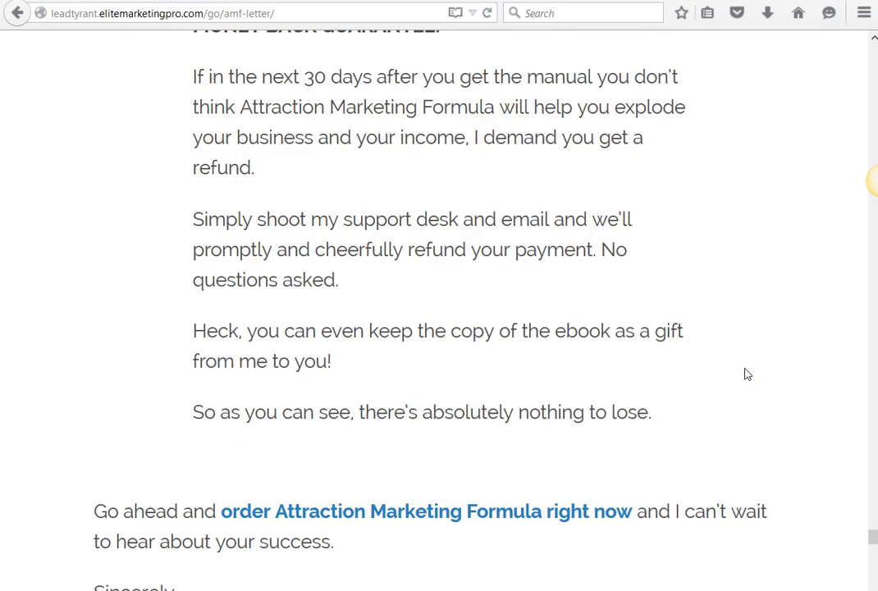
scroll(747, 374, "up", 10)
scroll(747, 374, "up", 6)
scroll(747, 374, "down", 20)
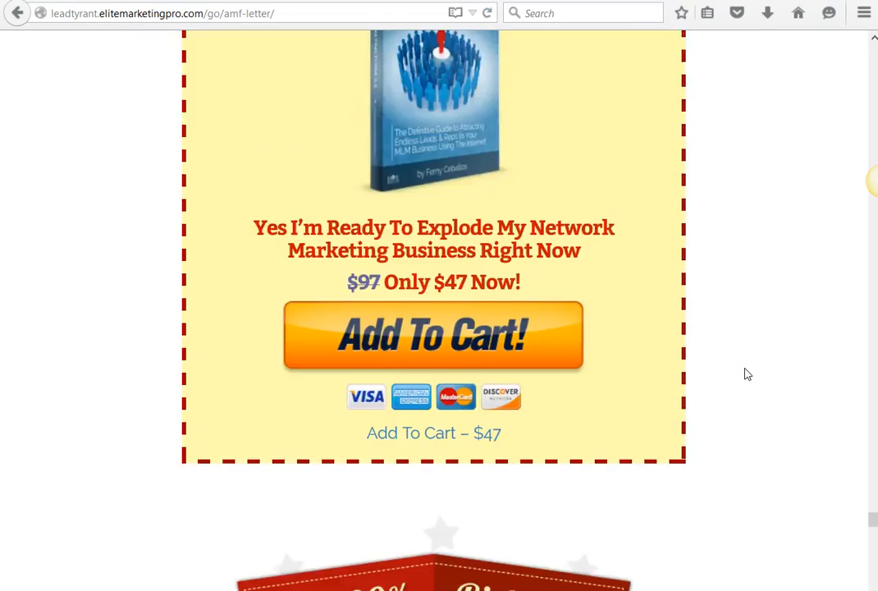
scroll(747, 374, "down", 3)
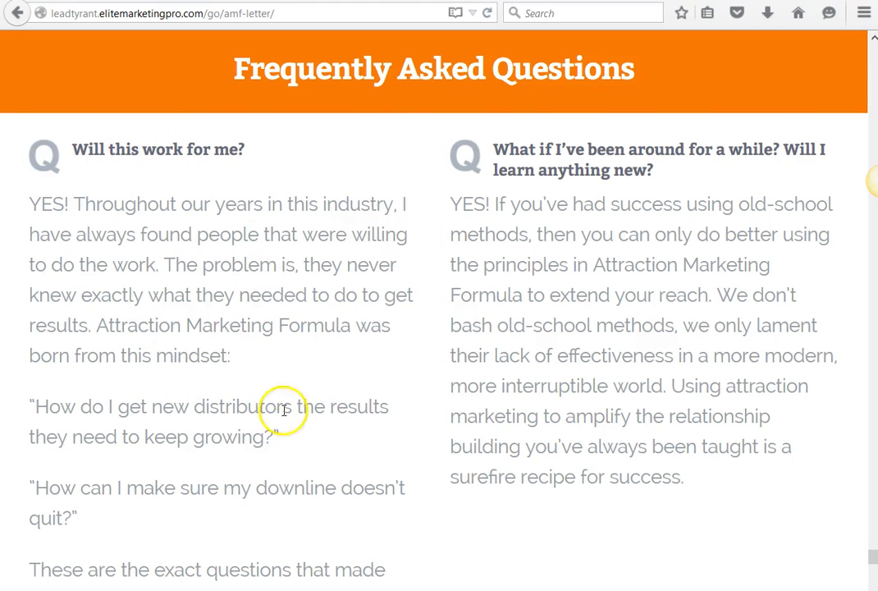
Examine the Frequently Asked Questions section and the testimonial below it on the amf-letter sales page.
scroll(247, 369, "down", 3)
scroll(180, 320, "down", 2)
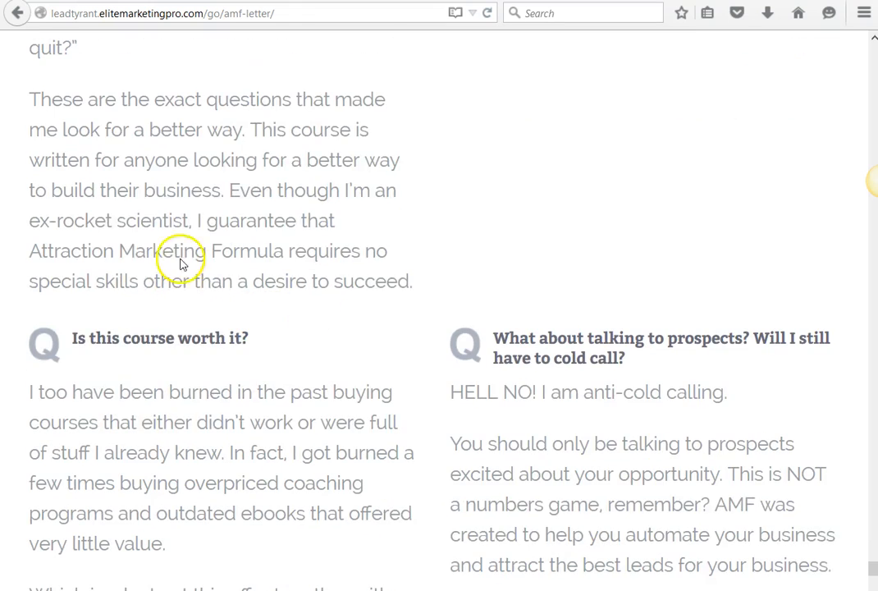
scroll(309, 455, "down", 2)
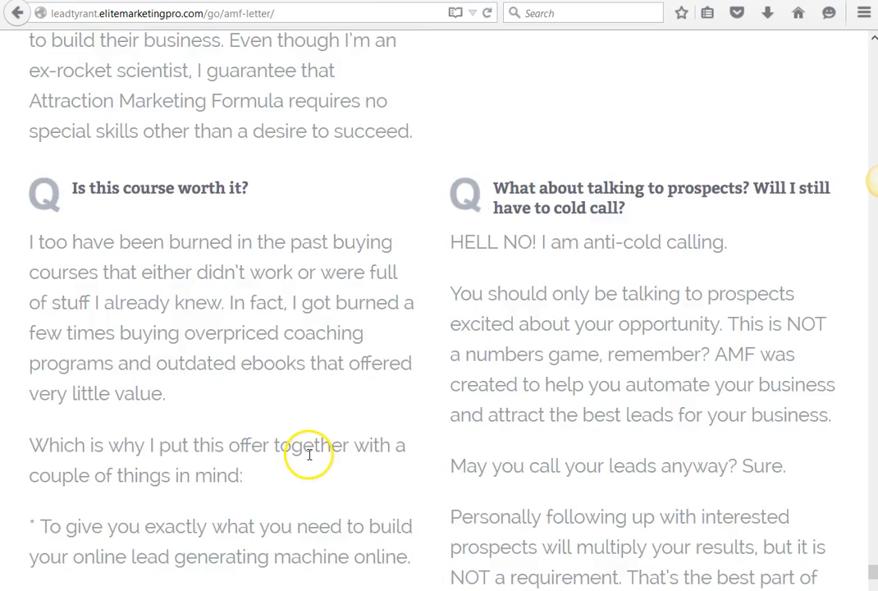
scroll(278, 464, "up", 2)
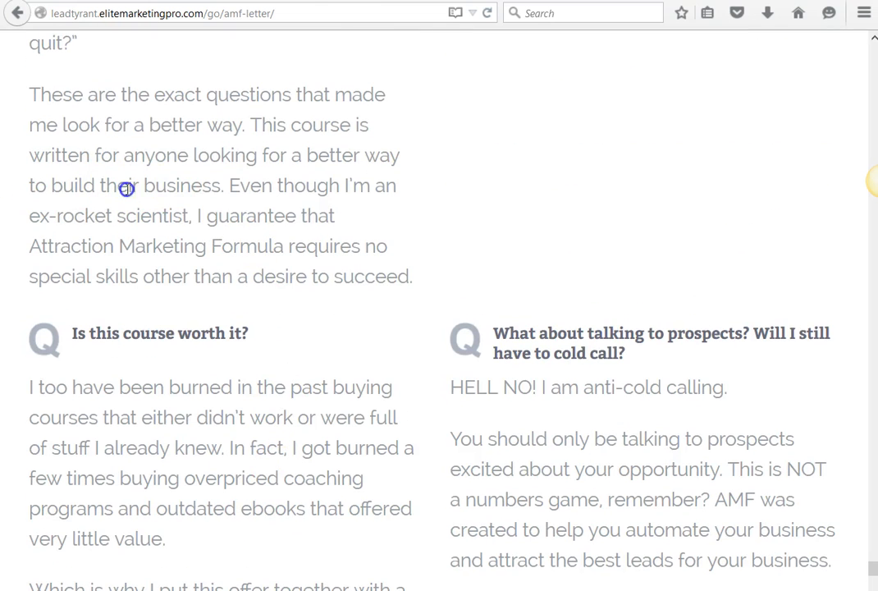
left_click_drag(277, 238, 122, 233)
left_click(121, 233)
scroll(323, 276, "down", 5)
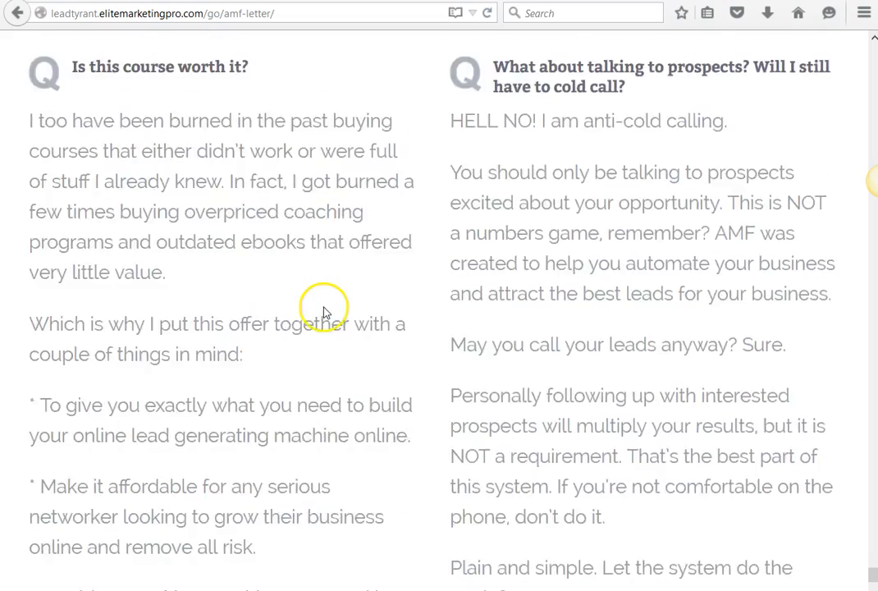
scroll(324, 306, "down", 15)
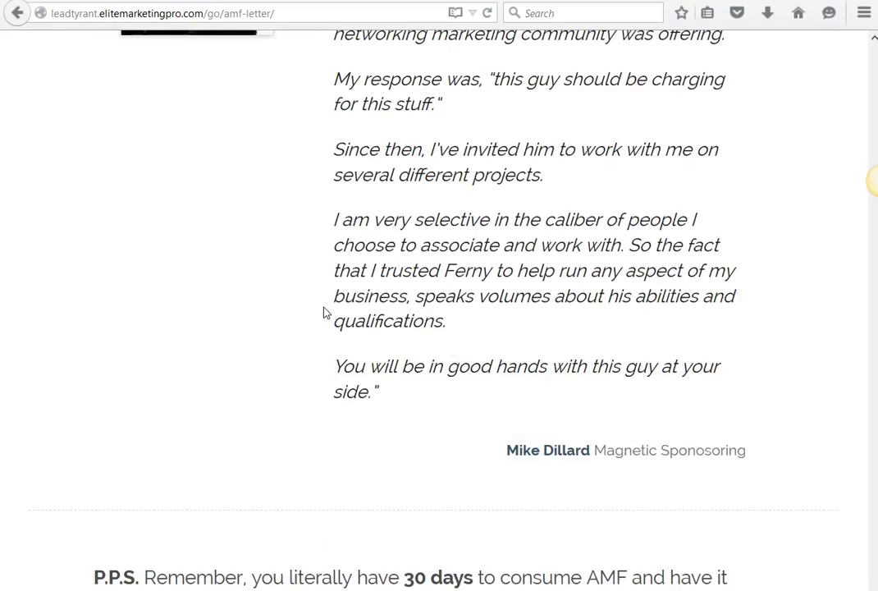
scroll(324, 309, "up", 20)
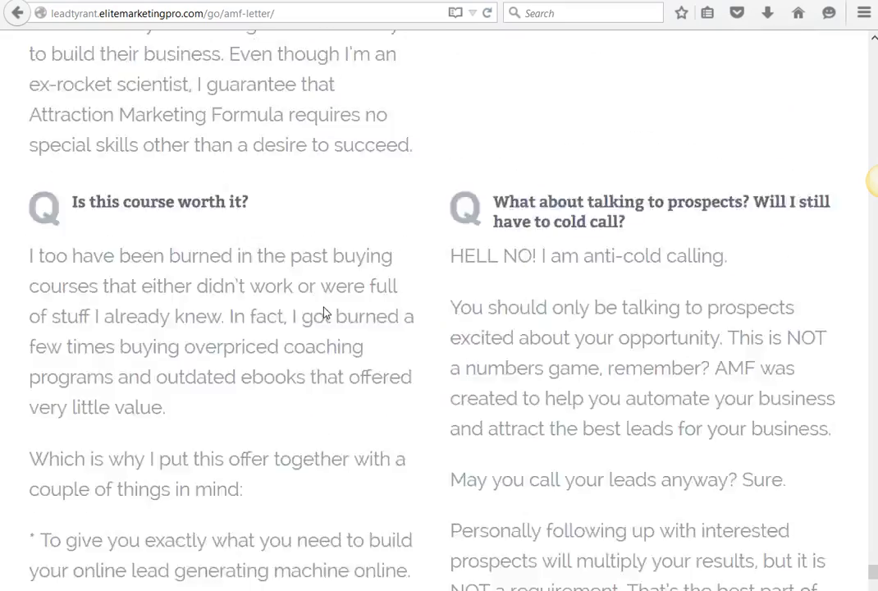
scroll(324, 312, "up", 5)
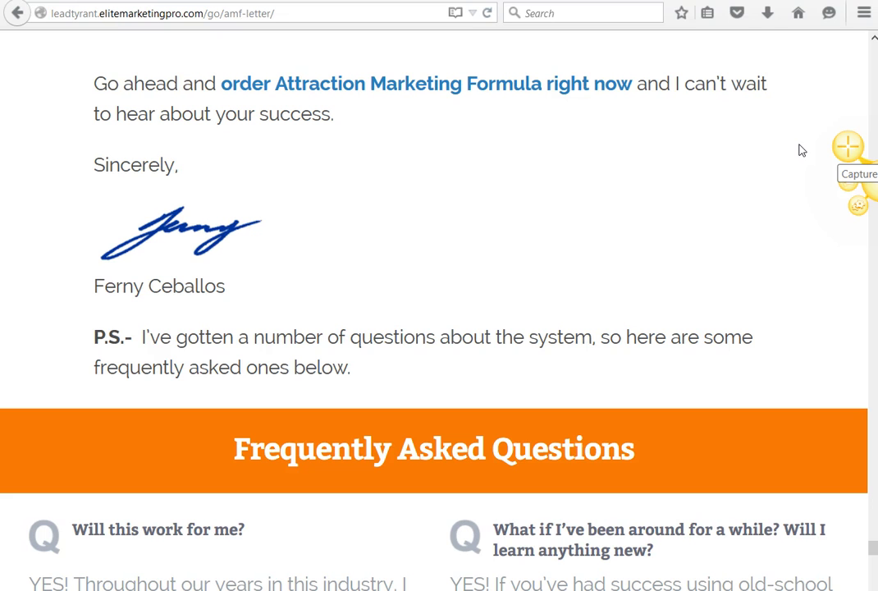
Revisit the order box and the "It's 100% Risk-Free" 30 Day Guarantee banner on the sales letter.
left_click(727, 265)
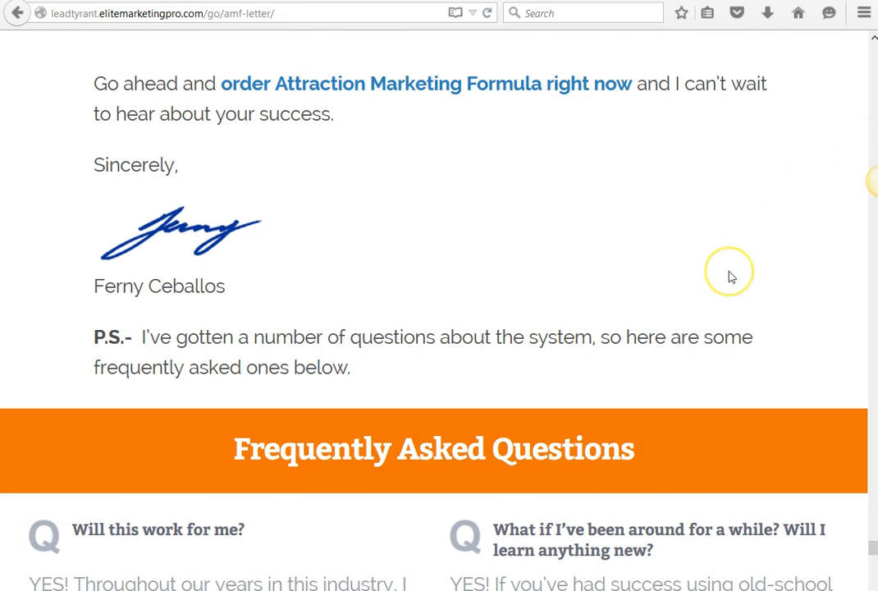
scroll(728, 274, "up", 15)
scroll(731, 277, "down", 8)
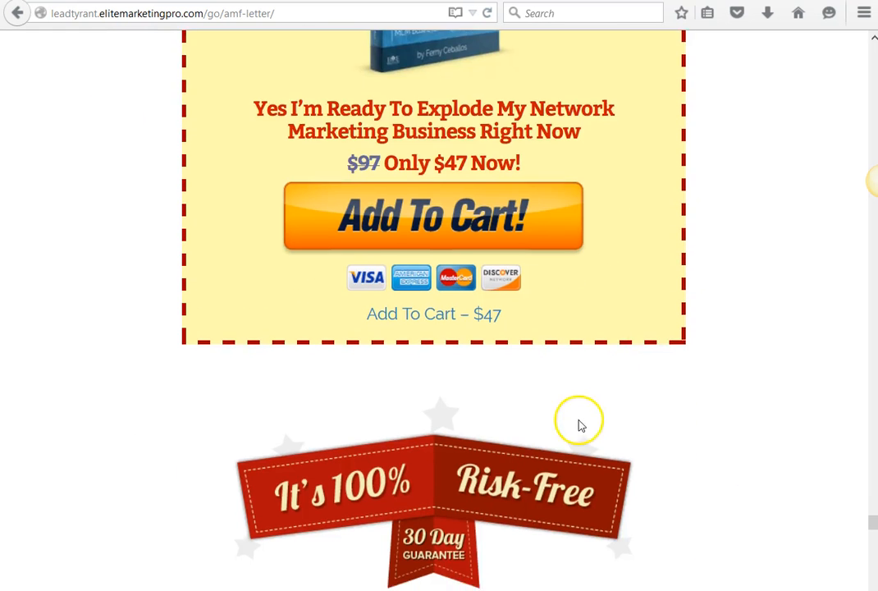
scroll(550, 345, "down", 3)
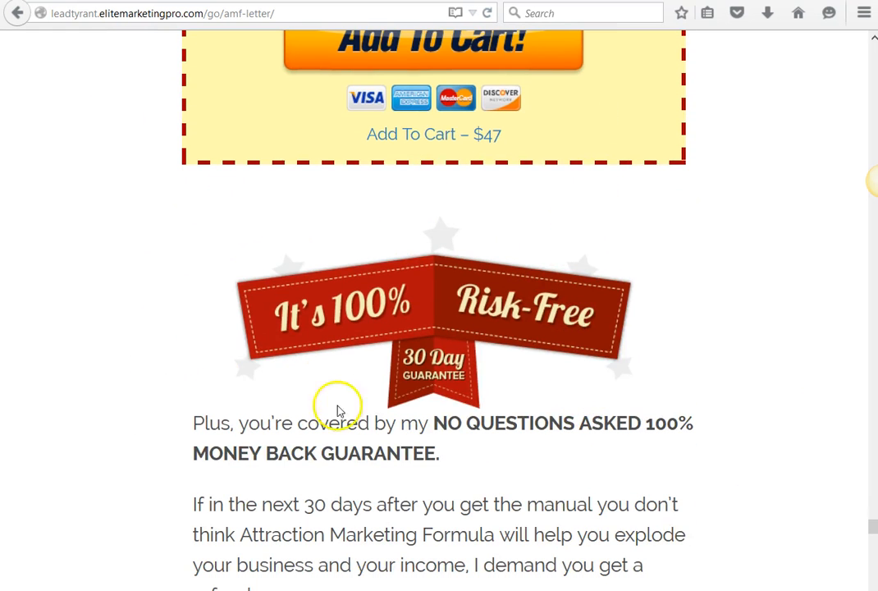
scroll(811, 328, "up", 6)
Switch to the capture page in LiveEditor and review it from the headline down to the bonus text.
scroll(811, 328, "up", 15)
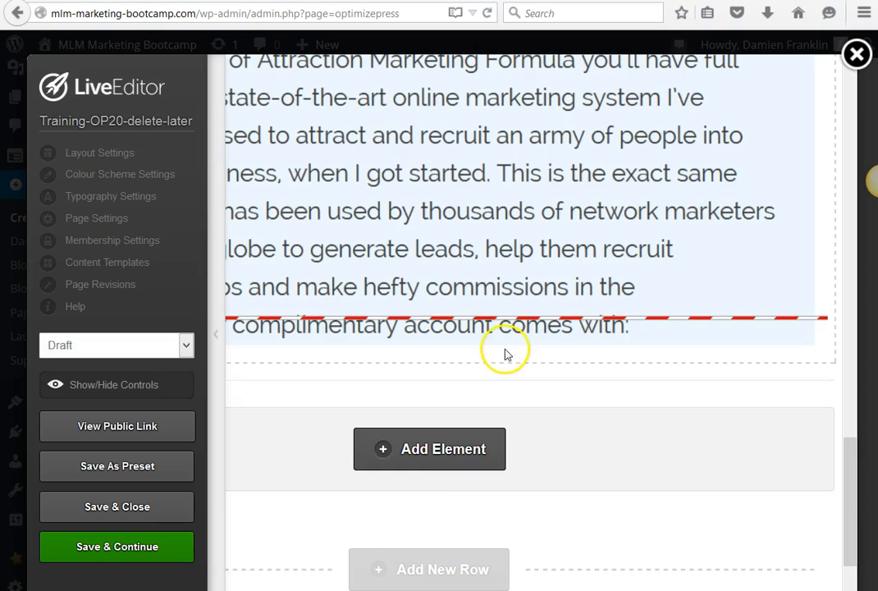
scroll(504, 354, "up", 15)
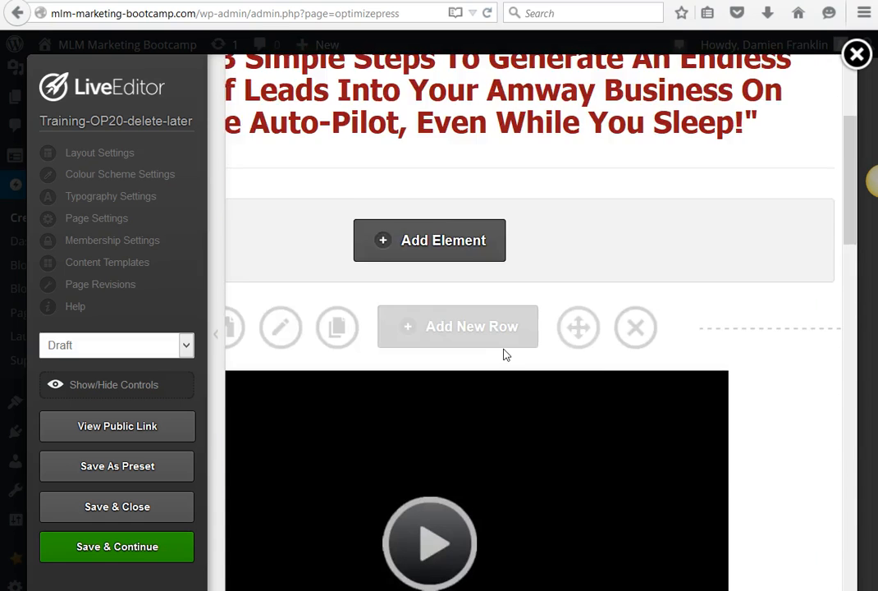
scroll(504, 354, "up", 4)
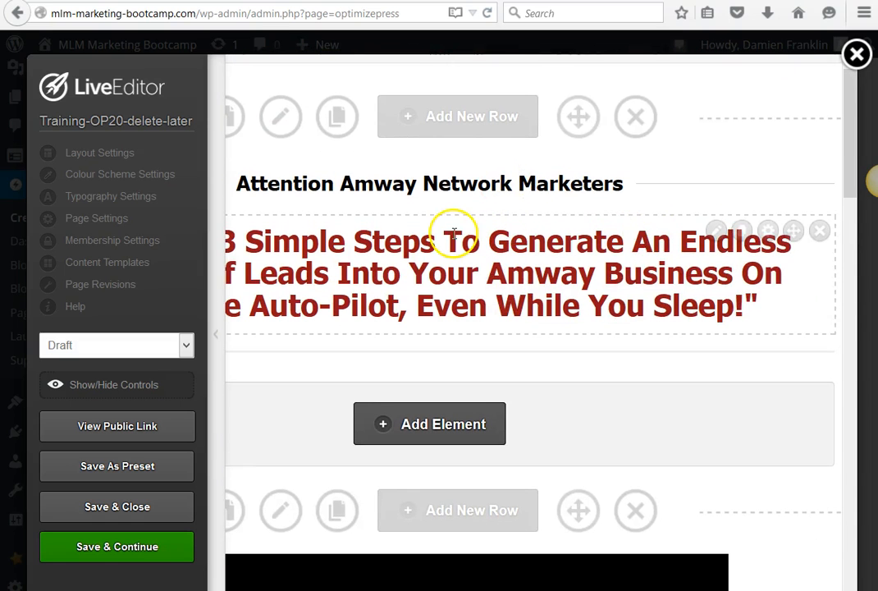
scroll(454, 233, "down", 15)
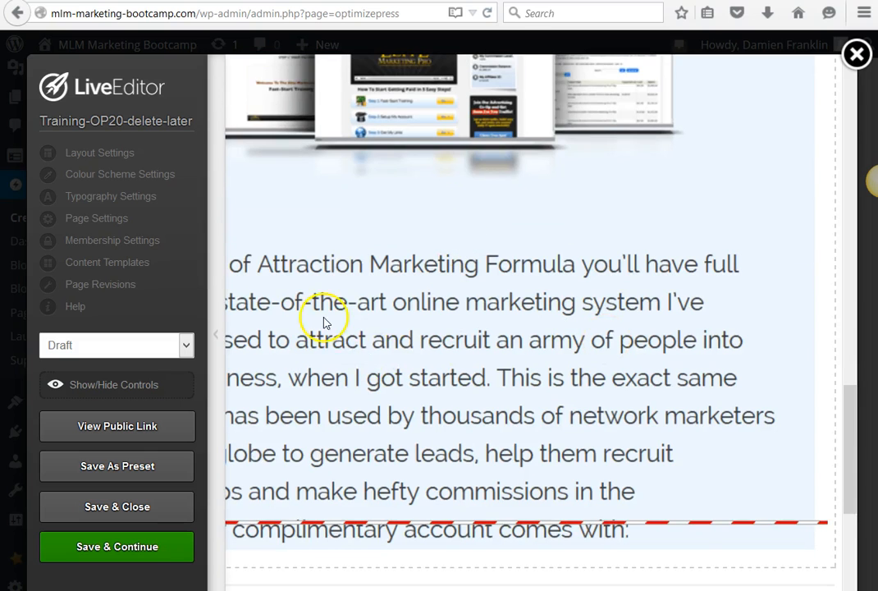
scroll(324, 322, "up", 16)
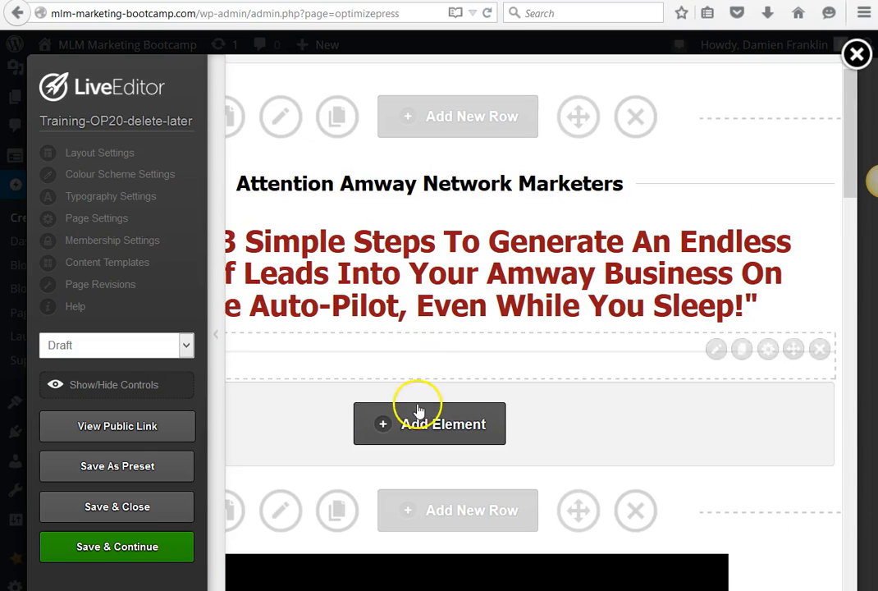
Browse the insertable elements for the headline row down to WordPress Comments, and close the element chooser without inserting anything.
left_click(419, 421)
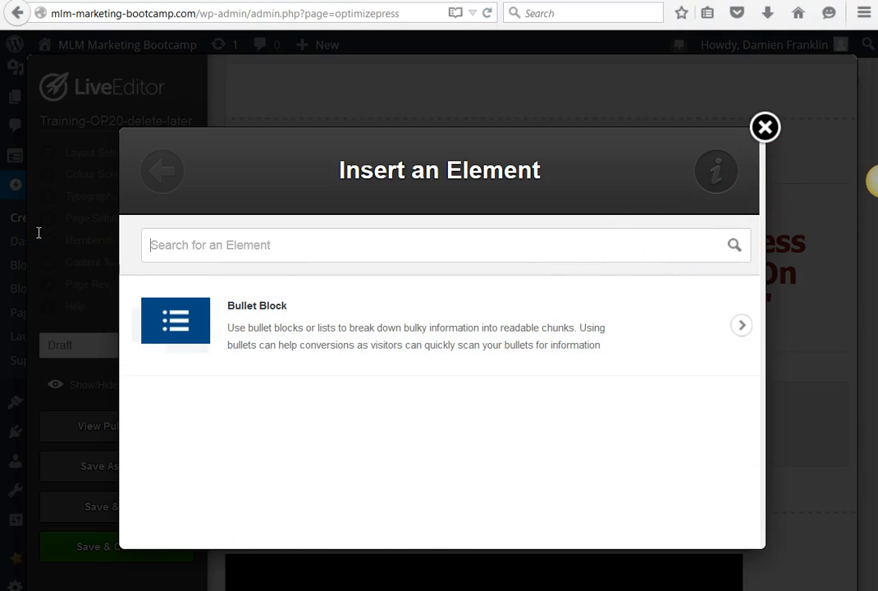
scroll(630, 325, "down", 5)
scroll(630, 329, "down", 6)
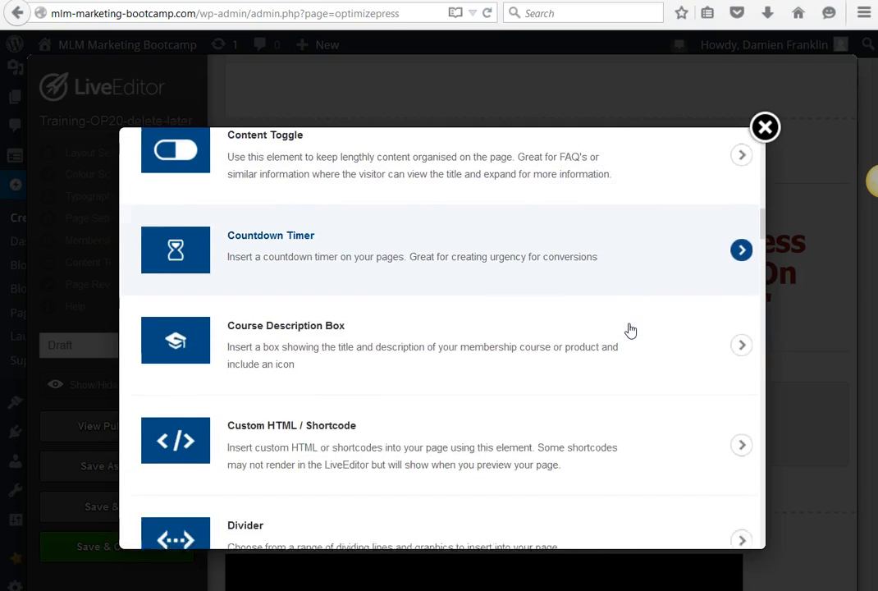
scroll(630, 330, "down", 5)
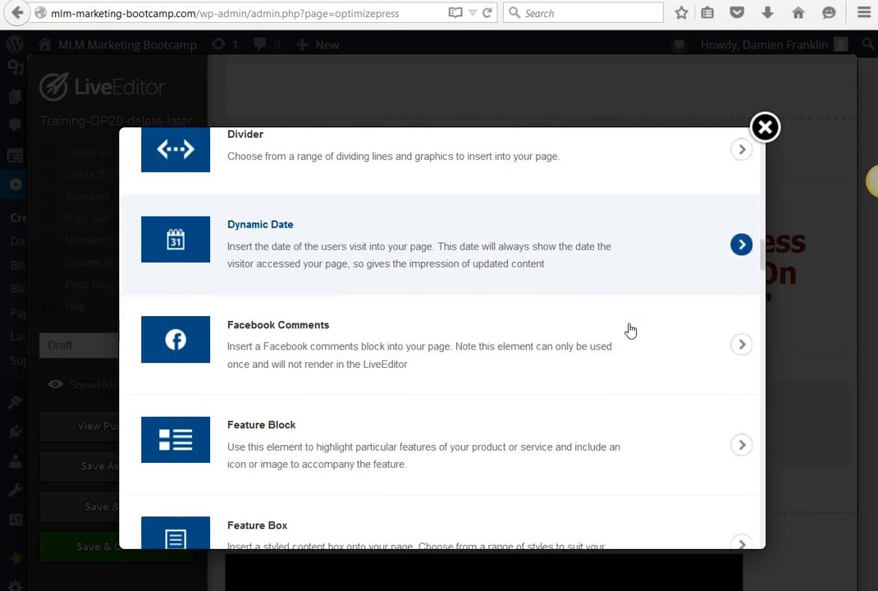
scroll(630, 330, "down", 5)
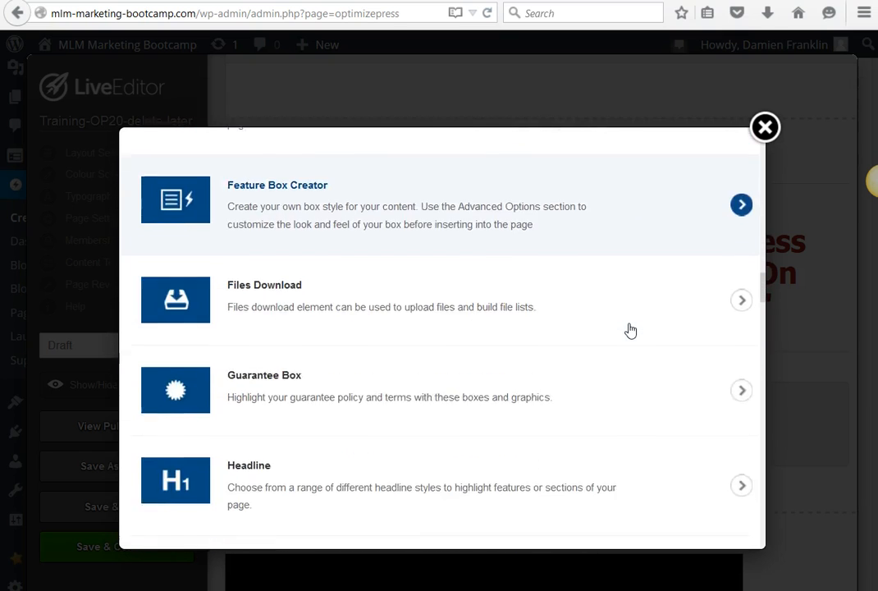
scroll(630, 330, "down", 5)
scroll(630, 330, "down", 5)
scroll(629, 330, "down", 4)
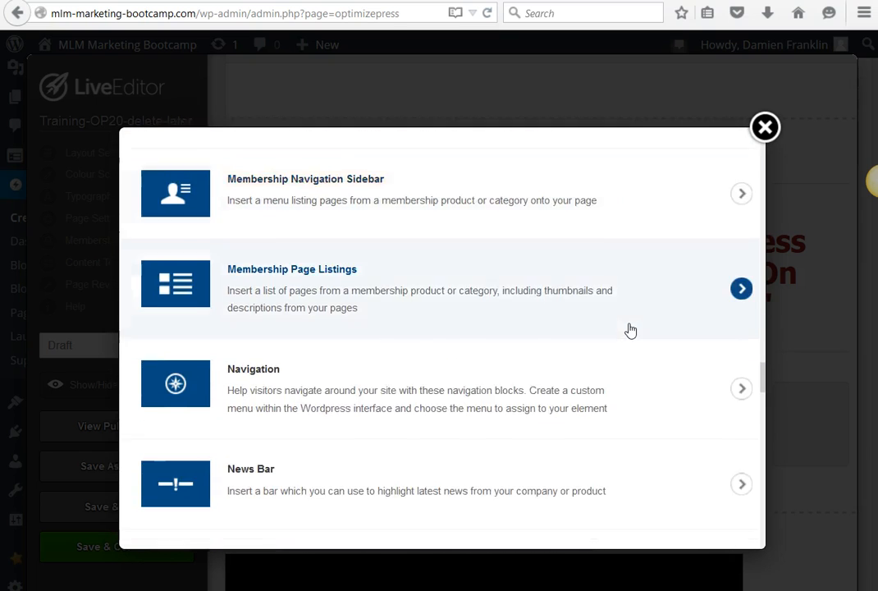
scroll(630, 330, "down", 3)
scroll(630, 330, "down", 3)
scroll(630, 330, "down", 2)
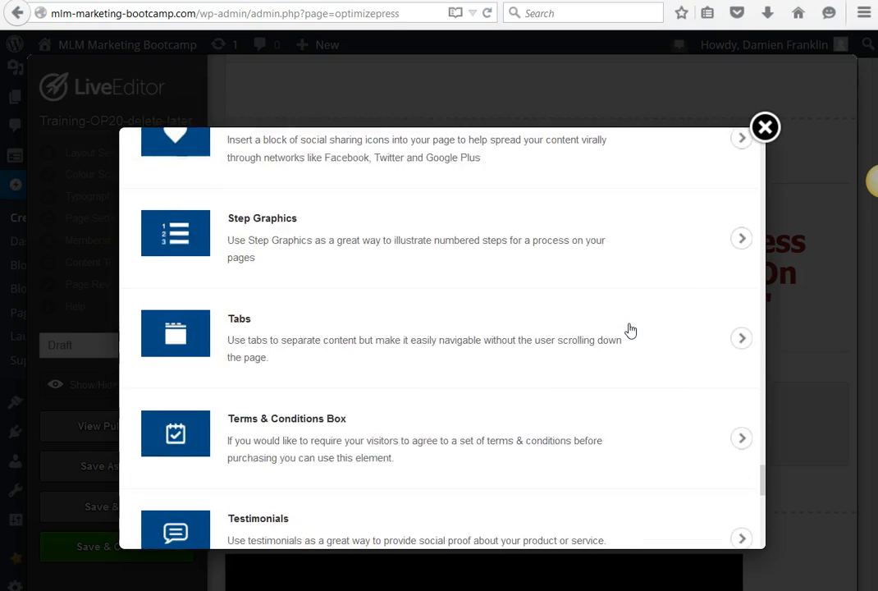
scroll(630, 330, "down", 3)
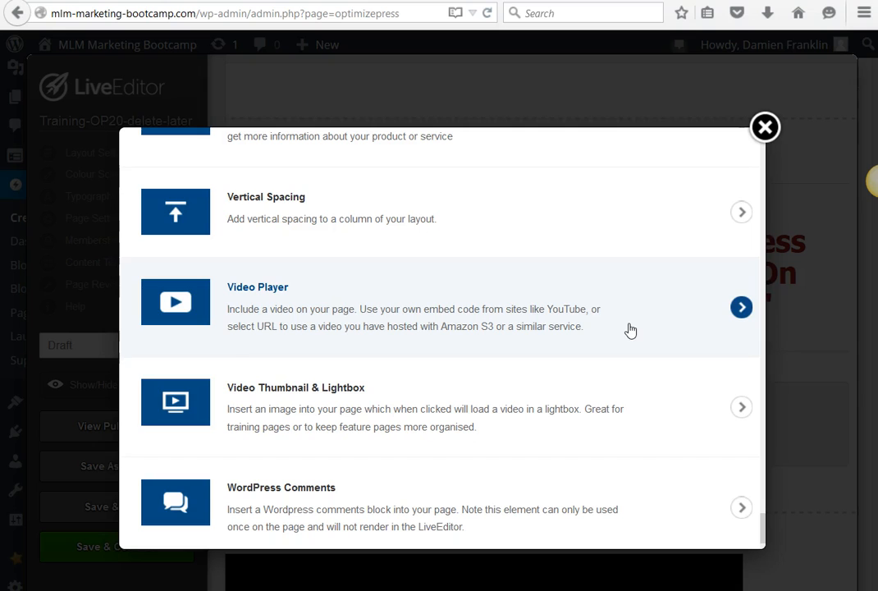
left_click(391, 404)
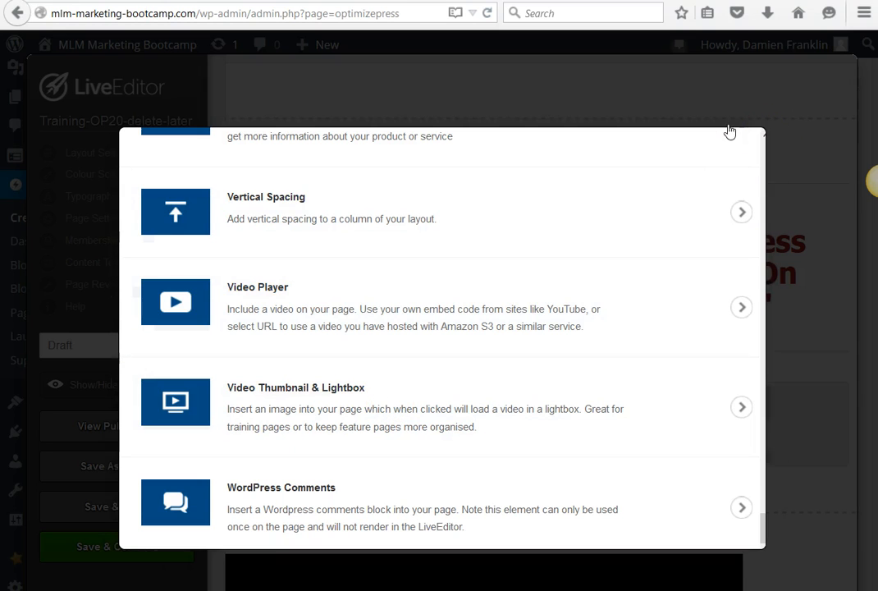
left_click(418, 141)
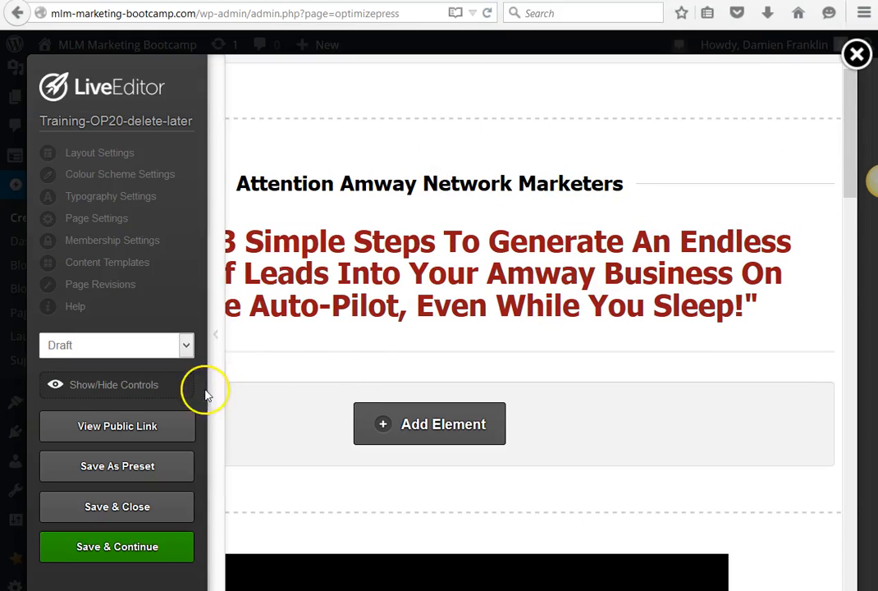
Set the page status to Publish, then save the capture page and close LiveEditor.
left_click(187, 348)
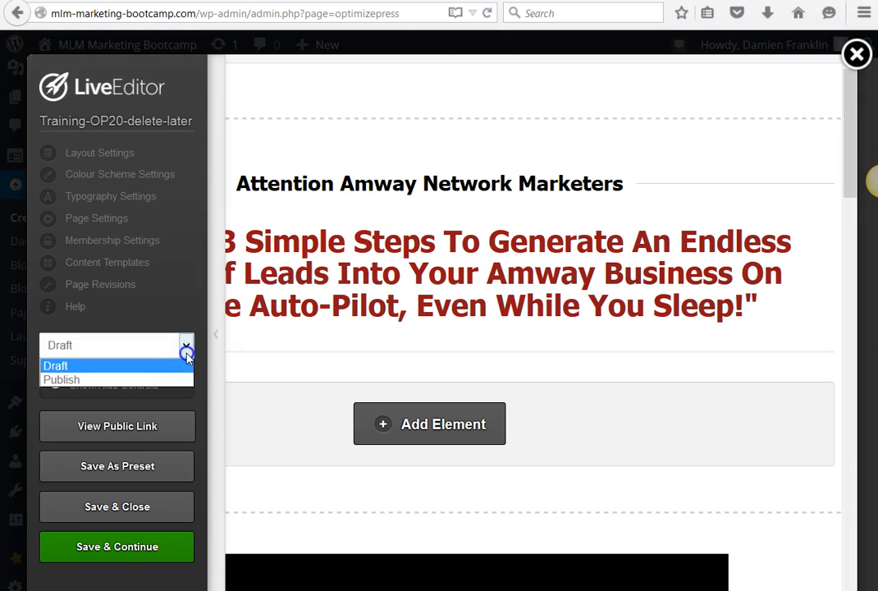
left_click(127, 382)
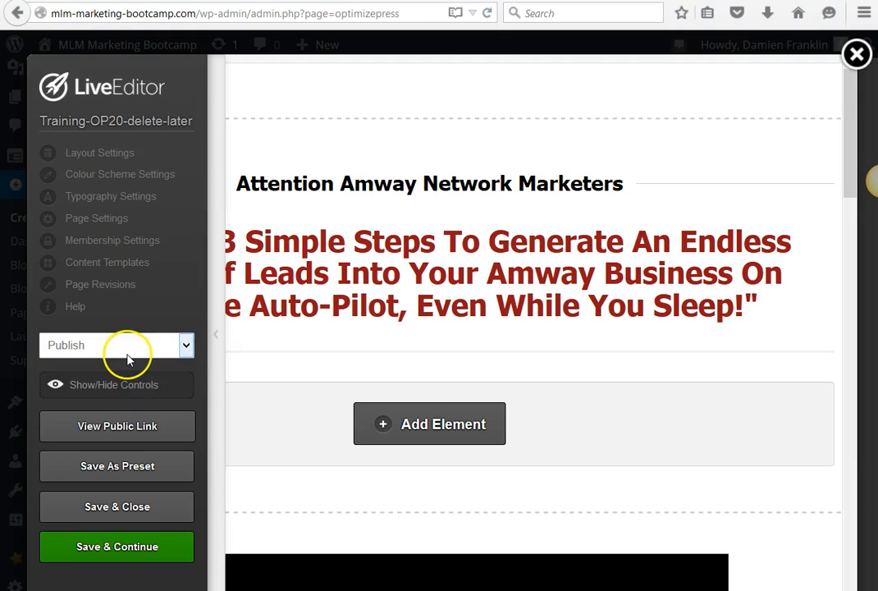
left_click(119, 507)
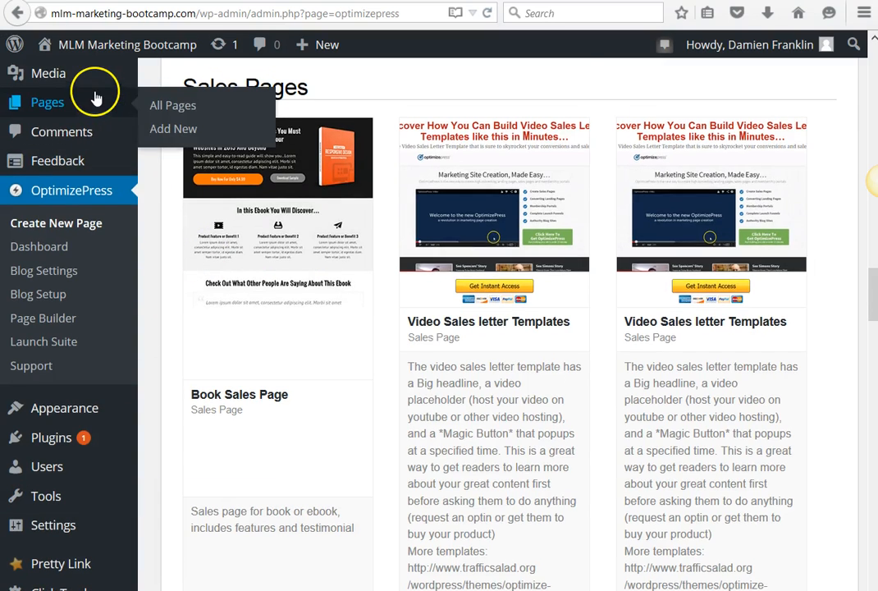
Open the list of all WordPress pages and search it for "training".
scroll(90, 102, "up", 5)
mouse_move(45, 220)
left_click(157, 215)
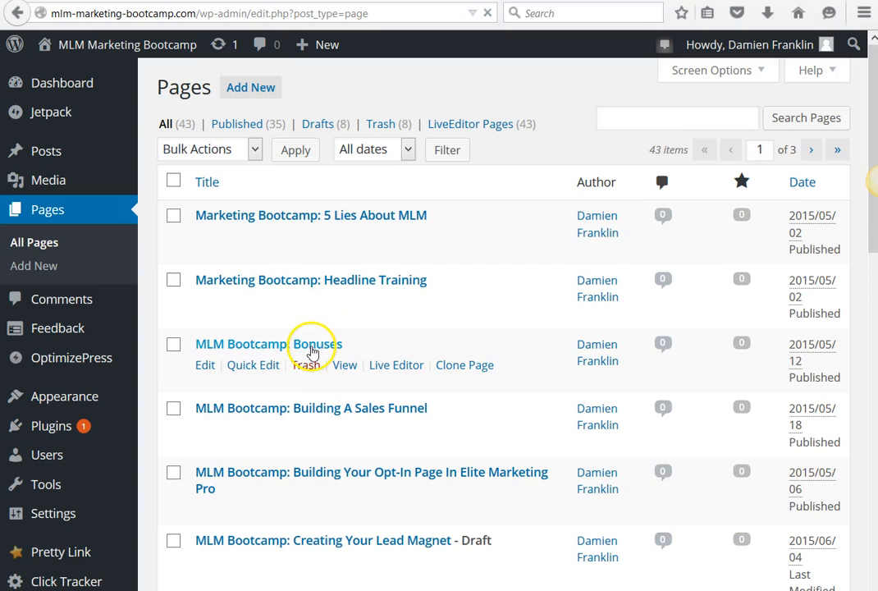
left_click(633, 120)
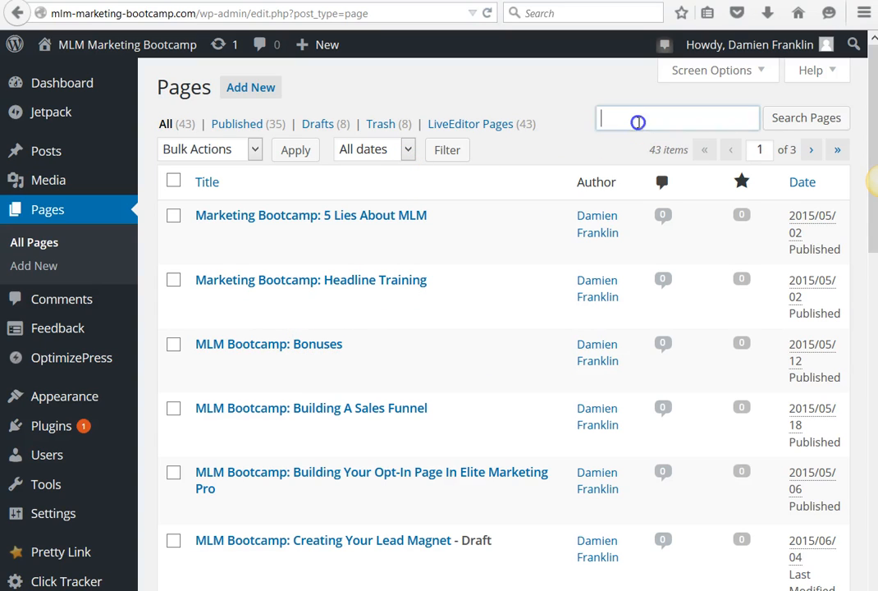
type("training")
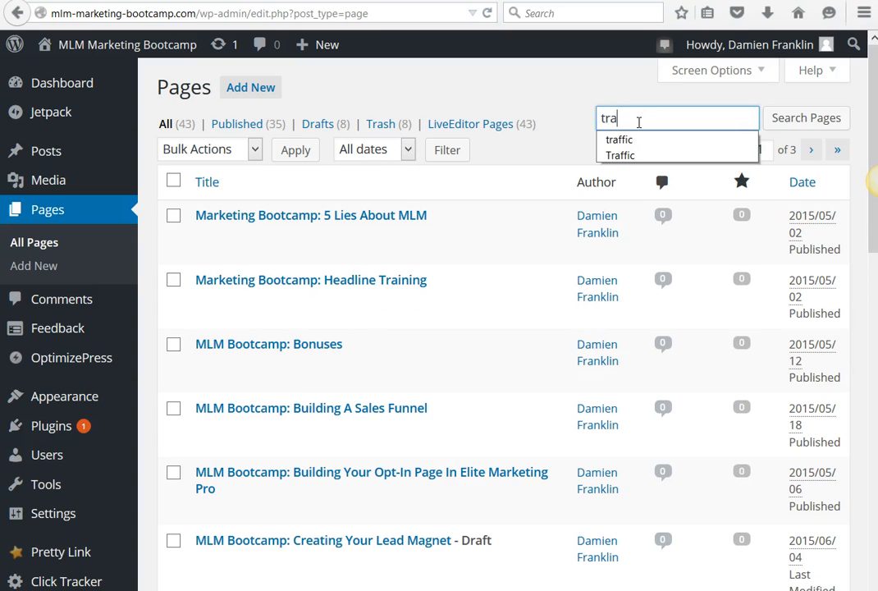
left_click(779, 124)
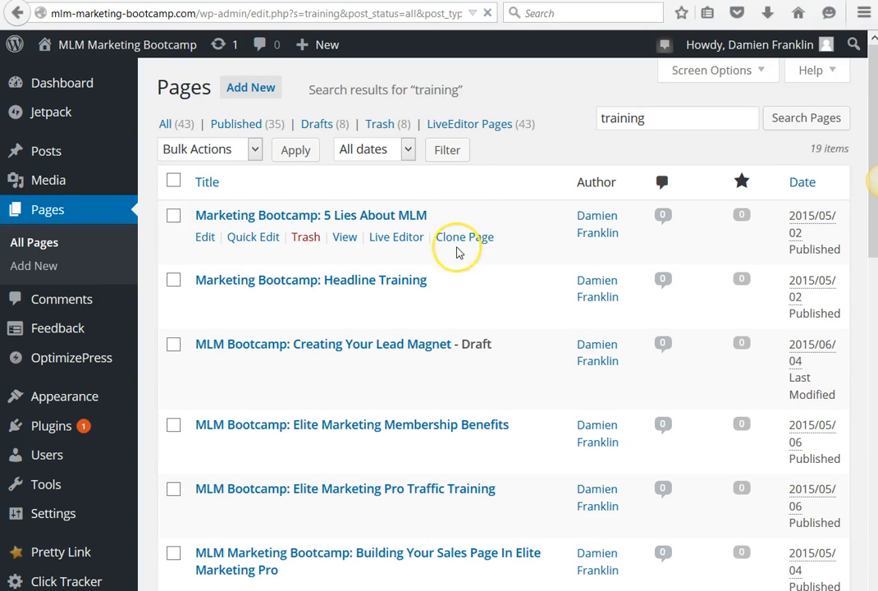
Find the page "Training-OP20-delete-later" in the search results and open its published version.
scroll(456, 252, "down", 4)
scroll(457, 251, "down", 11)
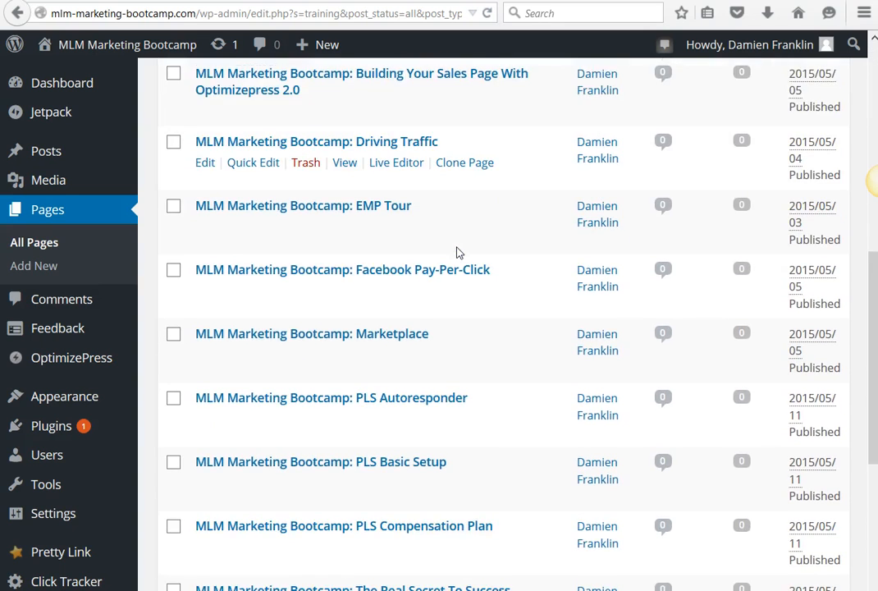
scroll(457, 252, "down", 7)
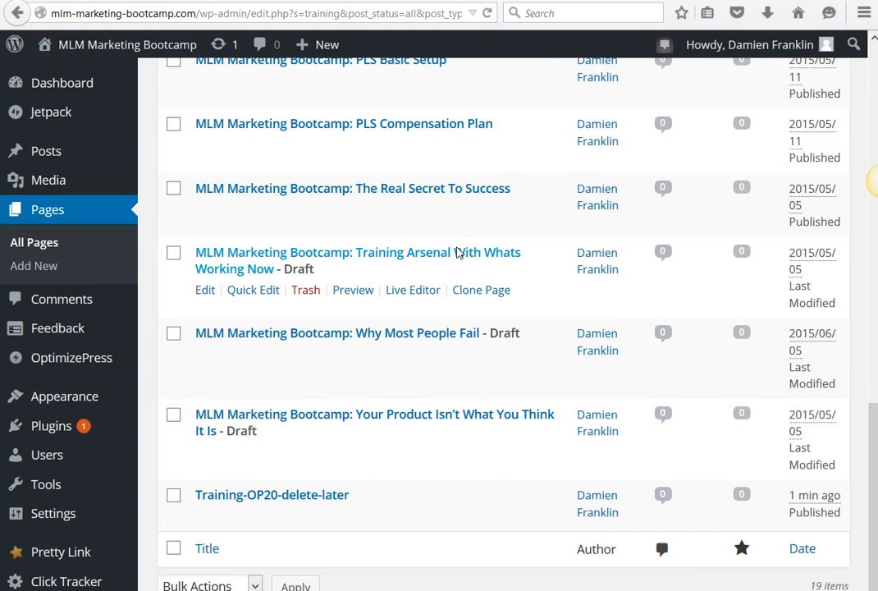
scroll(457, 252, "up", 11)
scroll(456, 251, "down", 11)
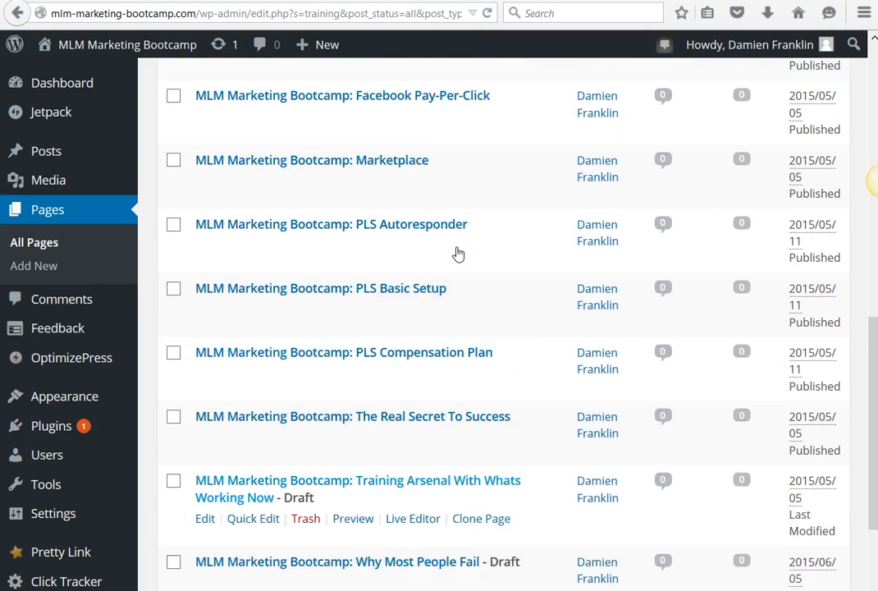
mouse_move(269, 472)
left_click(343, 486)
left_click(366, 495)
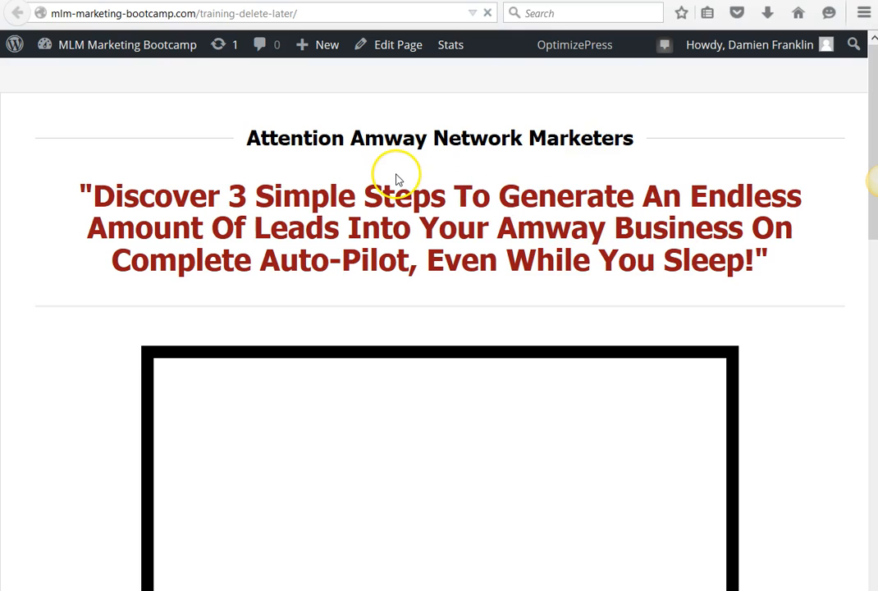
Review the published capture page down to the end of the bonus text, and pause its playing video.
scroll(864, 207, "down", 10)
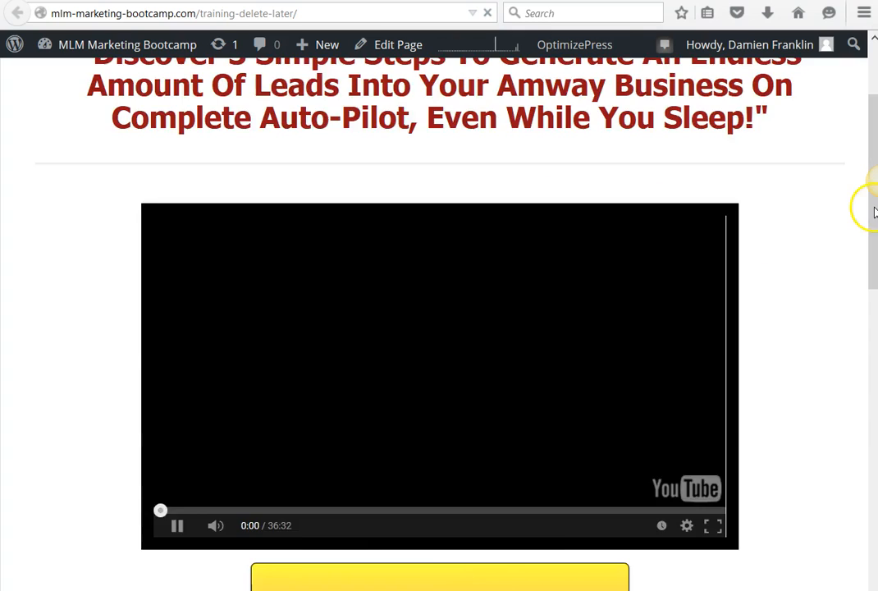
scroll(467, 384, "down", 3)
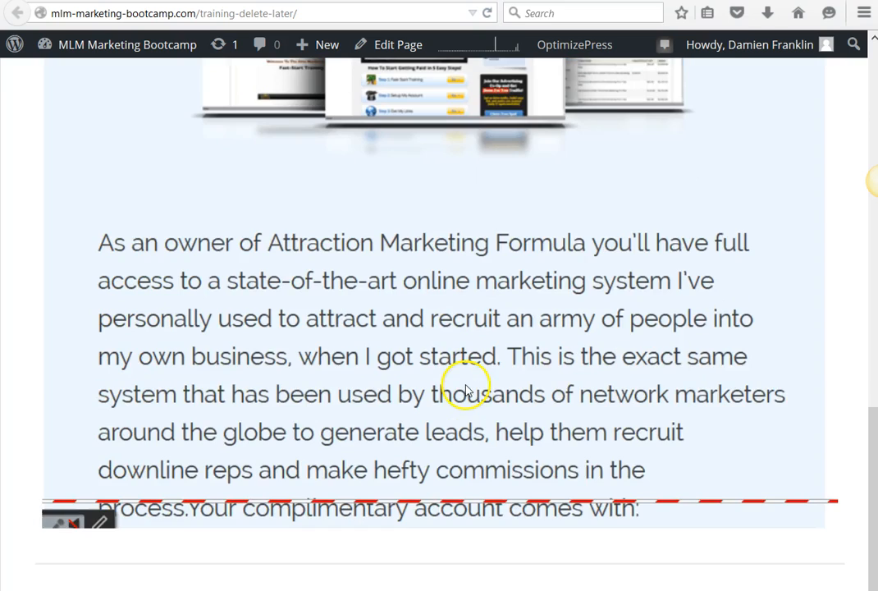
scroll(235, 275, "up", 4)
scroll(238, 280, "up", 2)
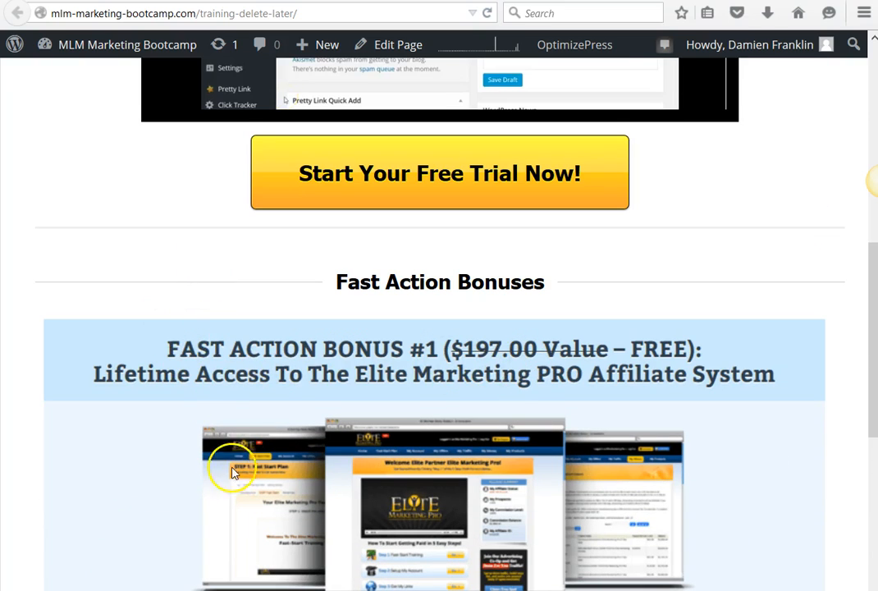
scroll(251, 386, "up", 3)
scroll(261, 346, "up", 4)
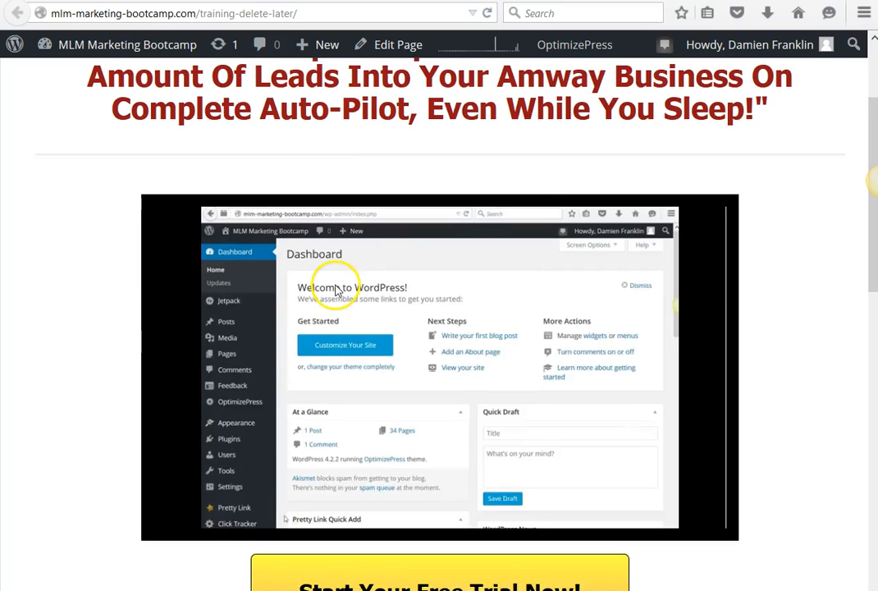
left_click(180, 529)
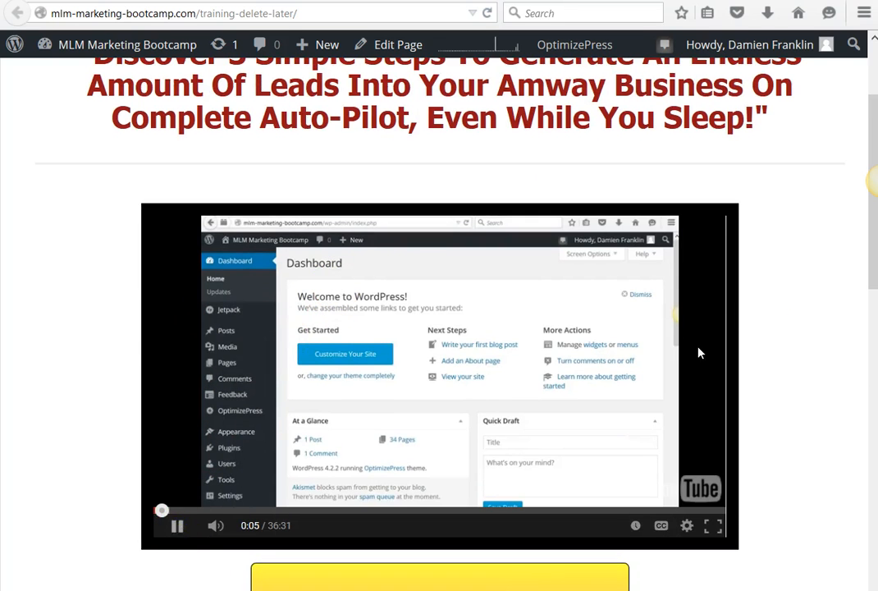
Examine the headline, video, "Start Your Free Trial Now!" button and Fast Action Bonuses heading on the published page.
scroll(826, 307, "up", 2)
scroll(826, 308, "down", 7)
scroll(825, 308, "up", 7)
scroll(833, 302, "down", 5)
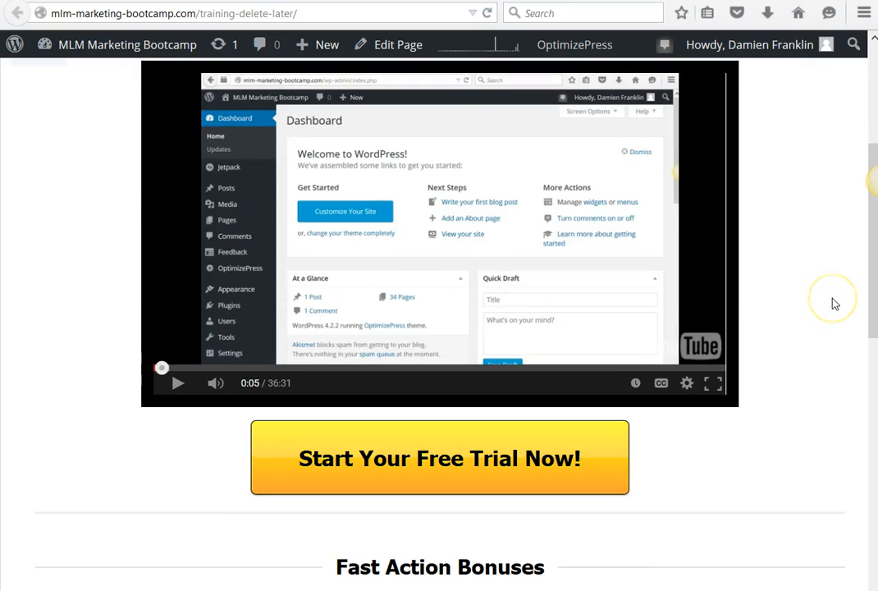
scroll(834, 303, "up", 3)
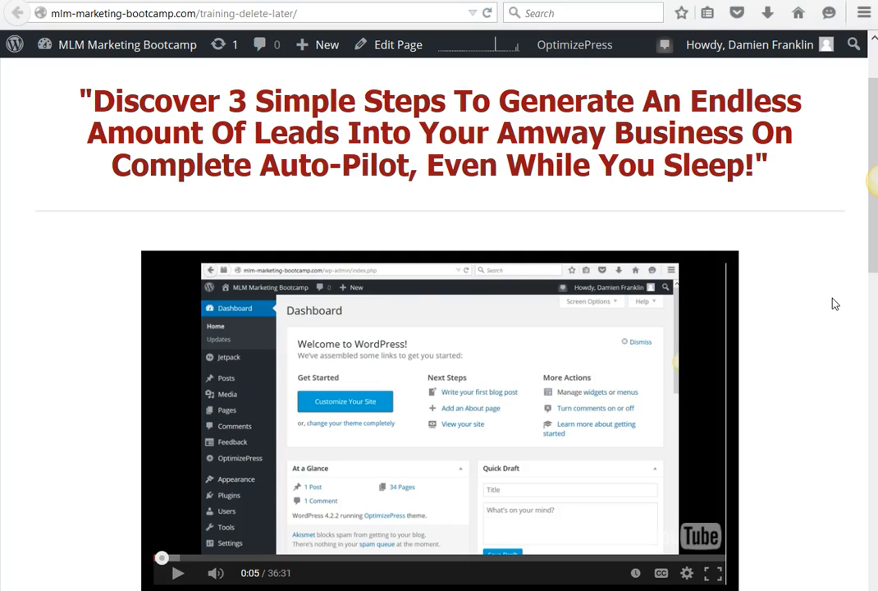
scroll(833, 302, "up", 2)
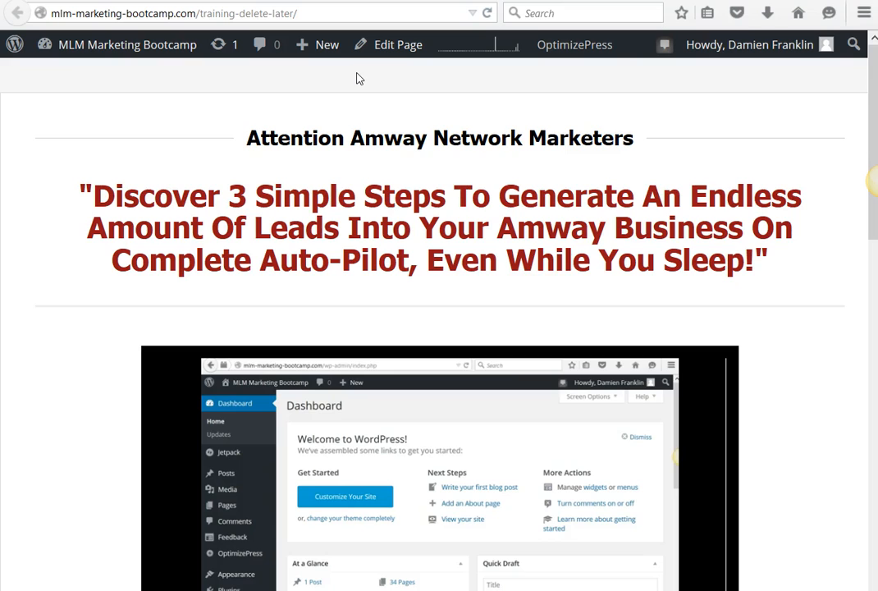
scroll(672, 202, "down", 5)
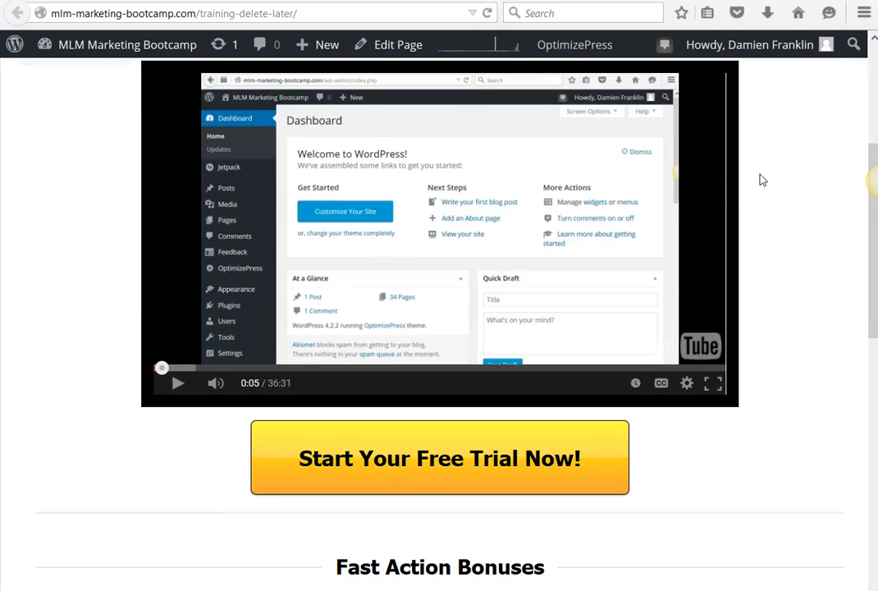
scroll(762, 180, "up", 5)
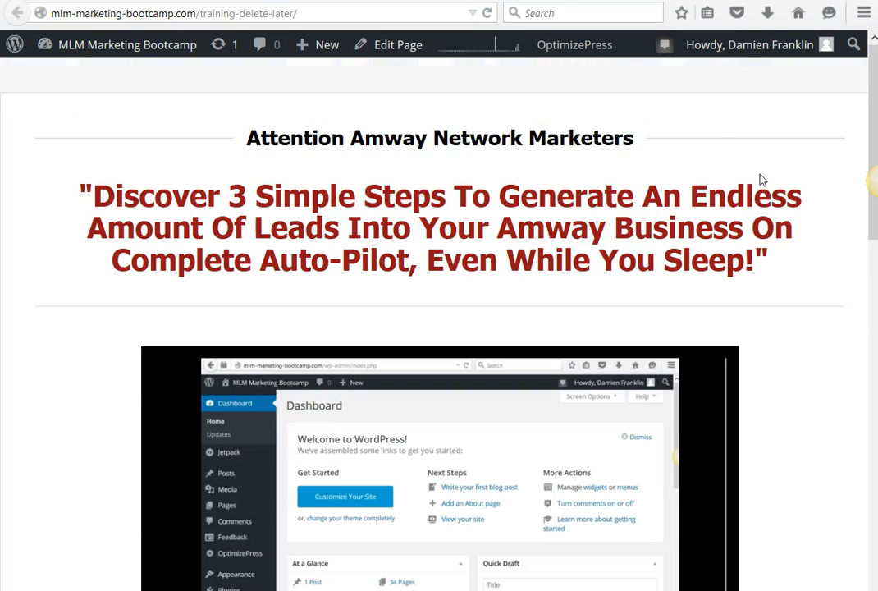